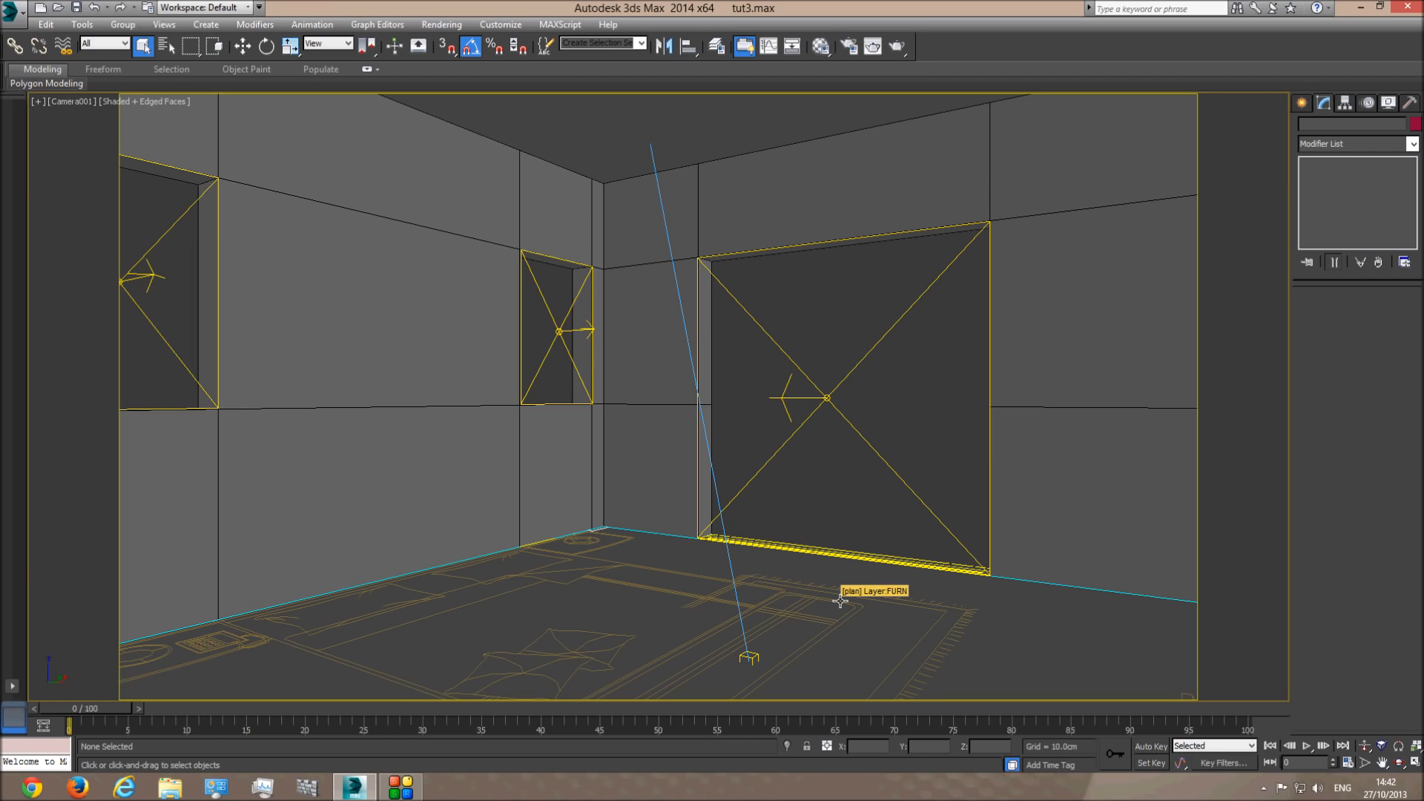
- Hide the floor plan group lying on the room floor
click(841, 601)
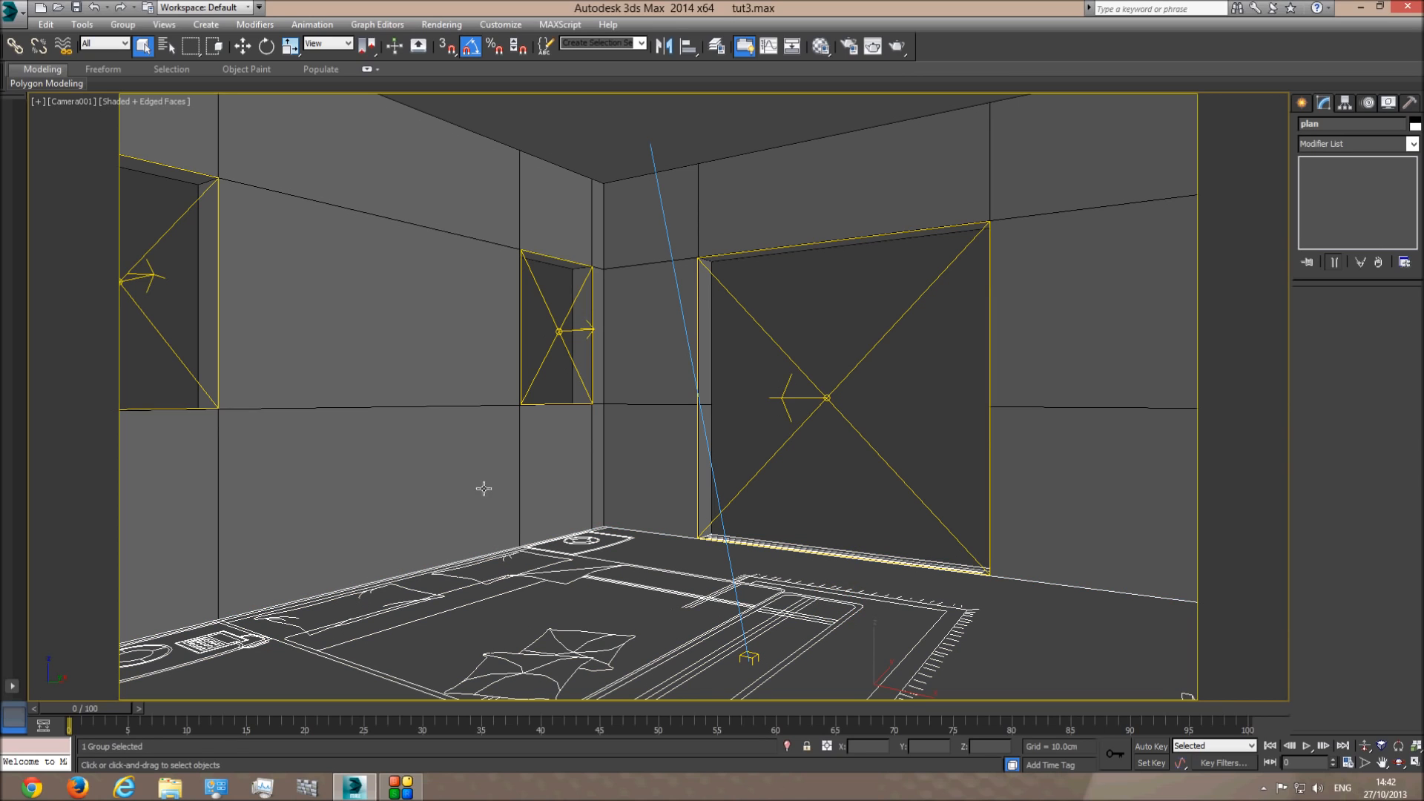
right_click(821, 546)
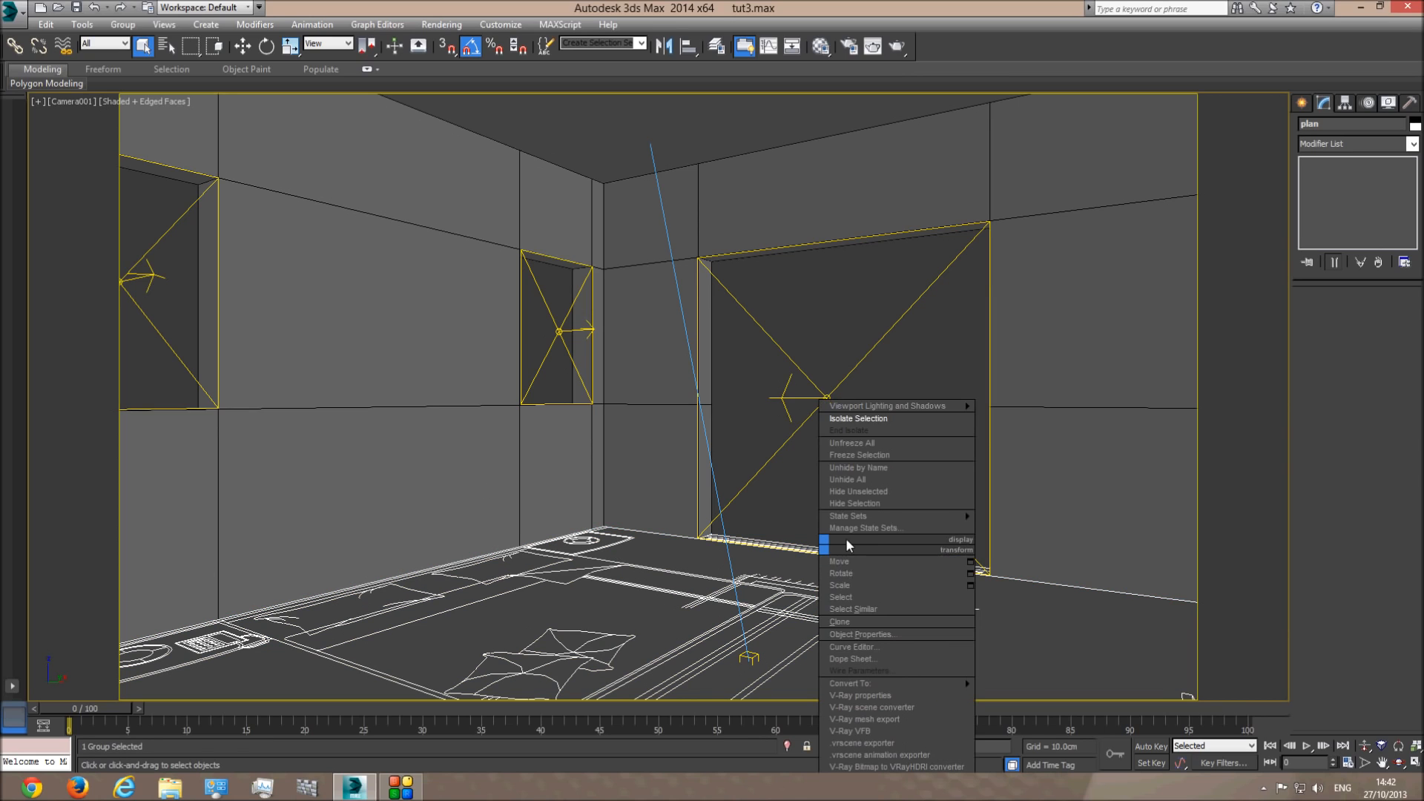
click(853, 505)
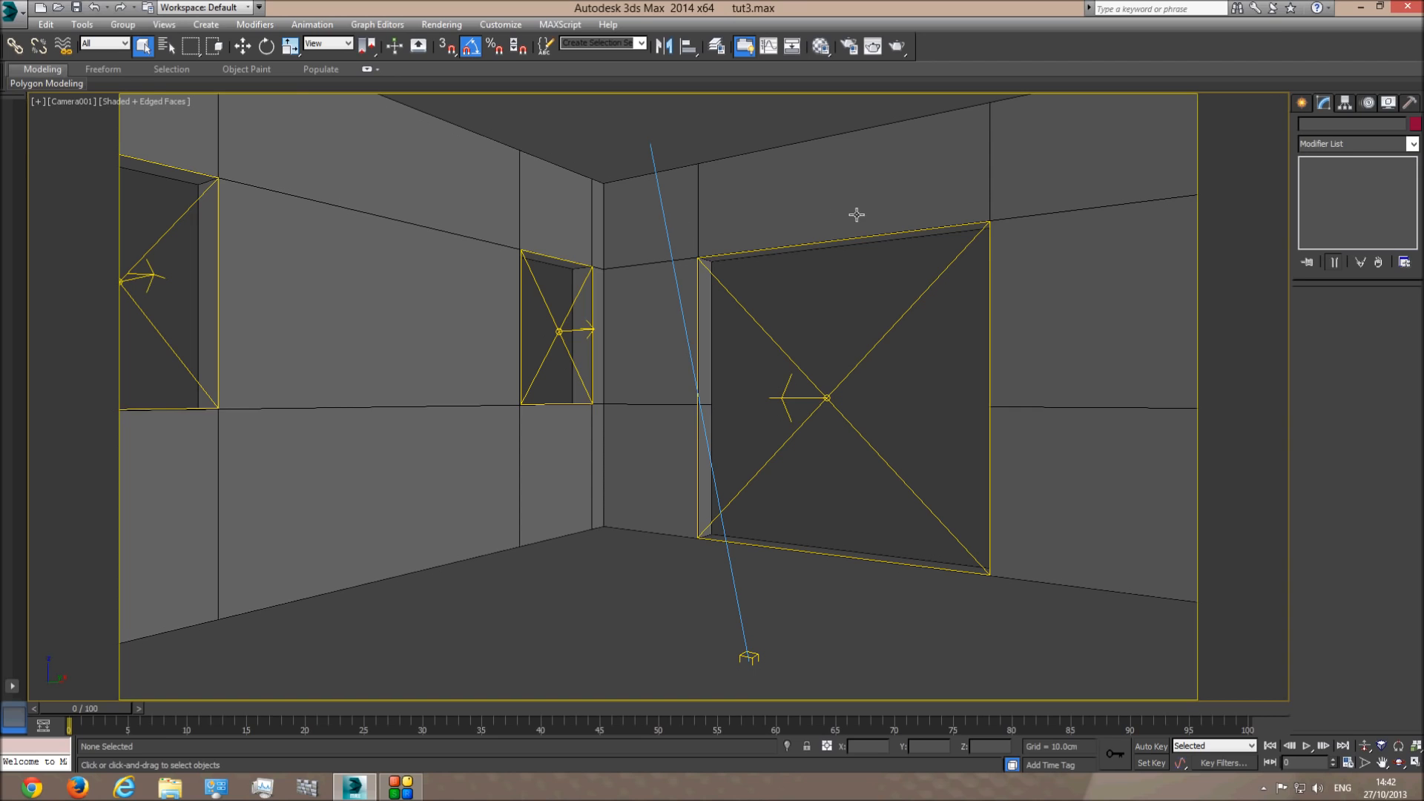
- Select the walls and change the 01 - Default material in the Material Editor to a VRayMtl
click(904, 197)
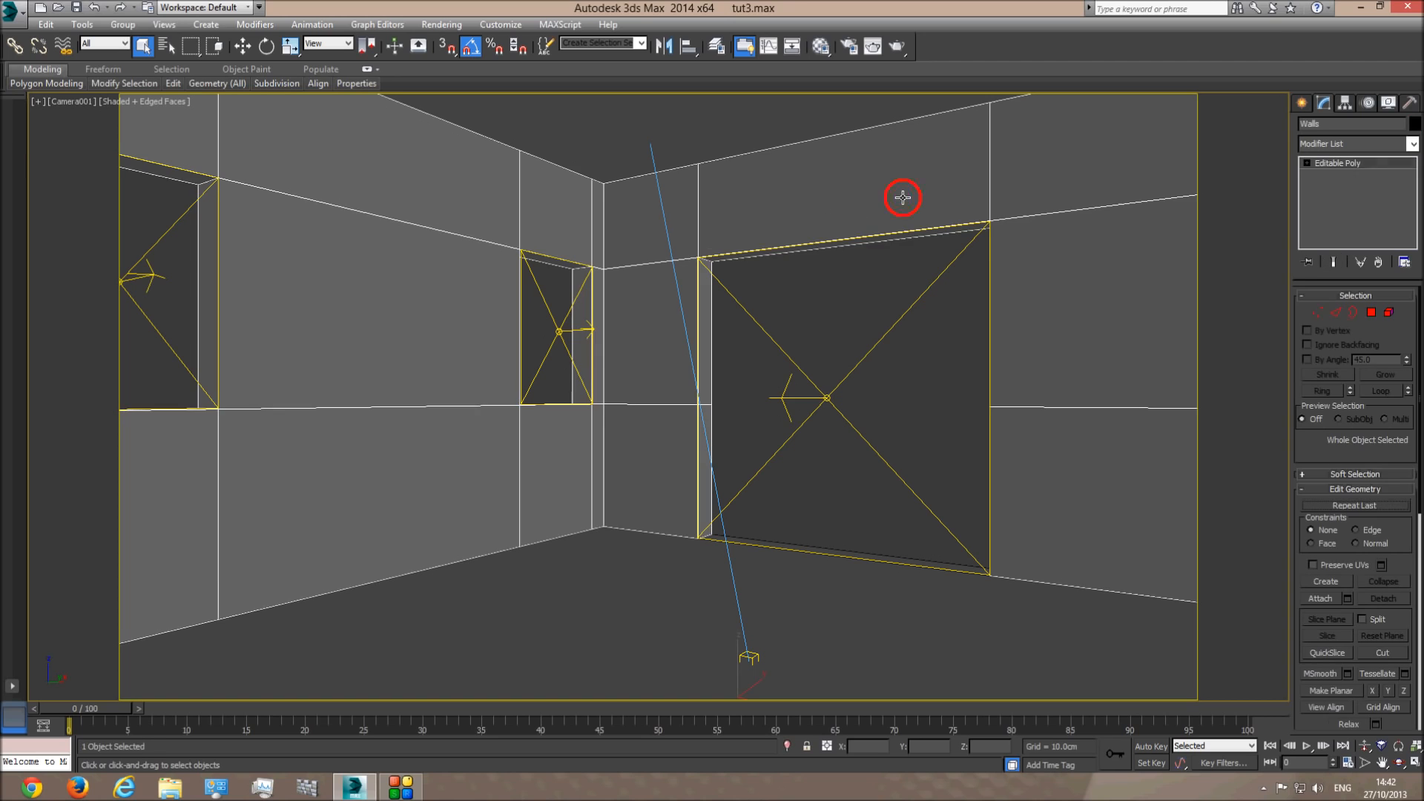
click(814, 197)
key(m)
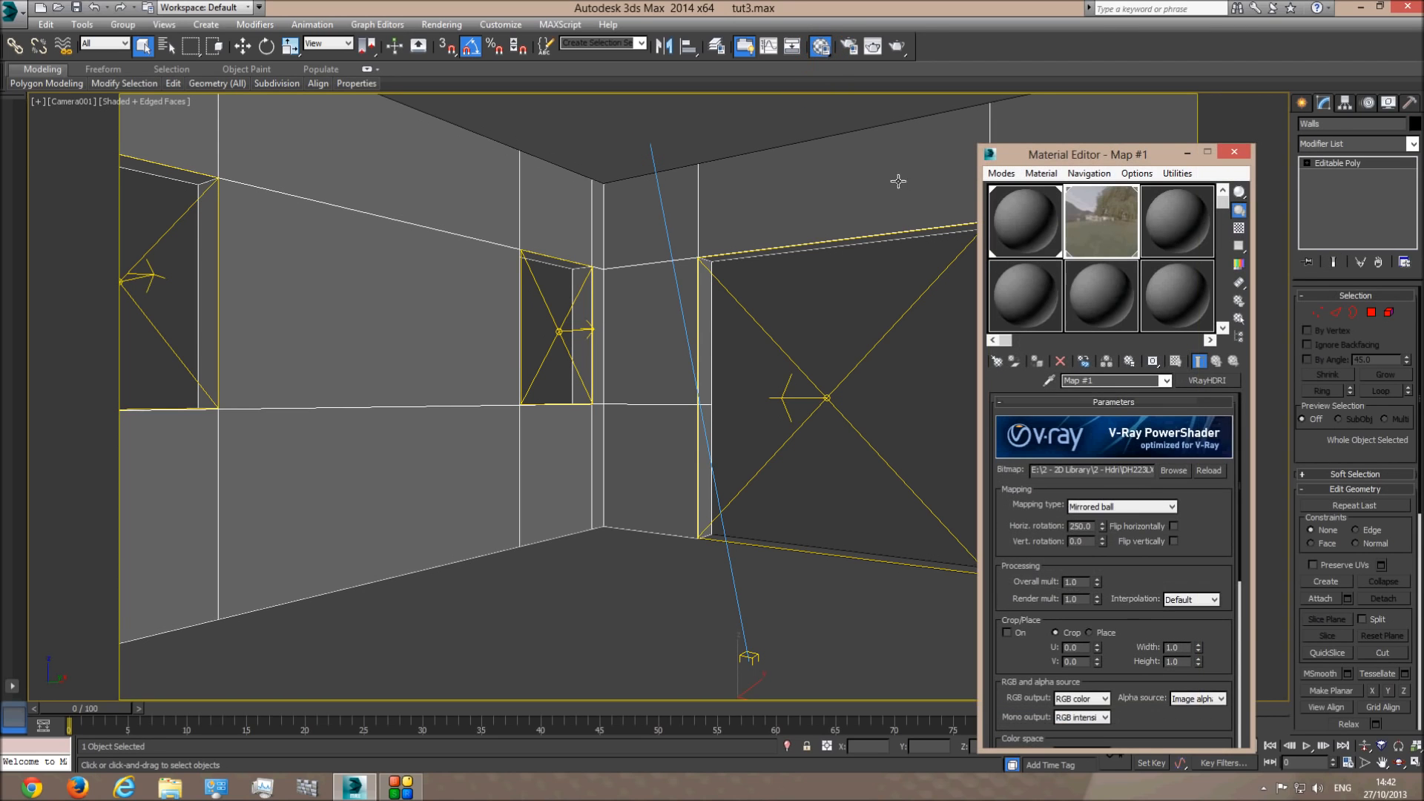
click(1030, 224)
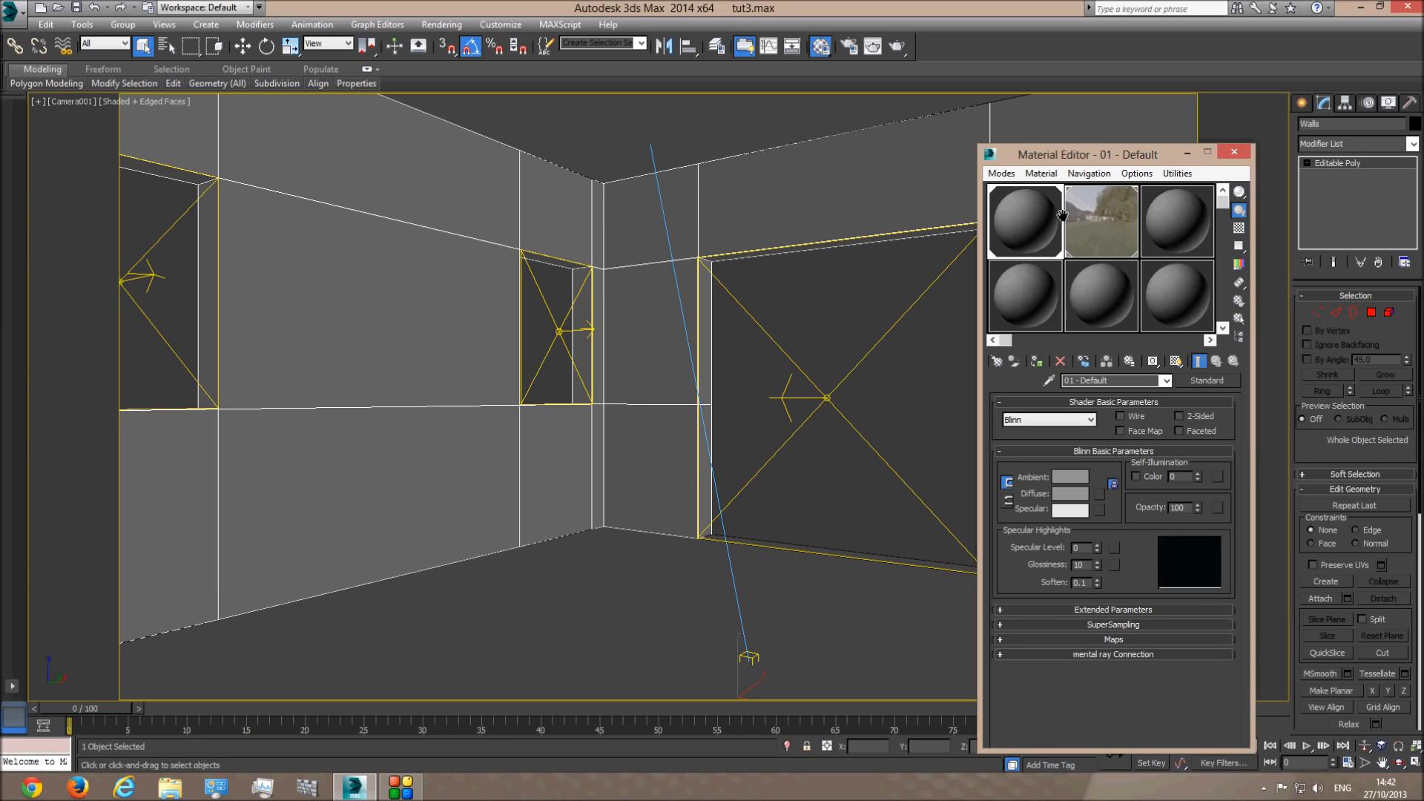
click(1205, 381)
scroll(719, 456, down, 5)
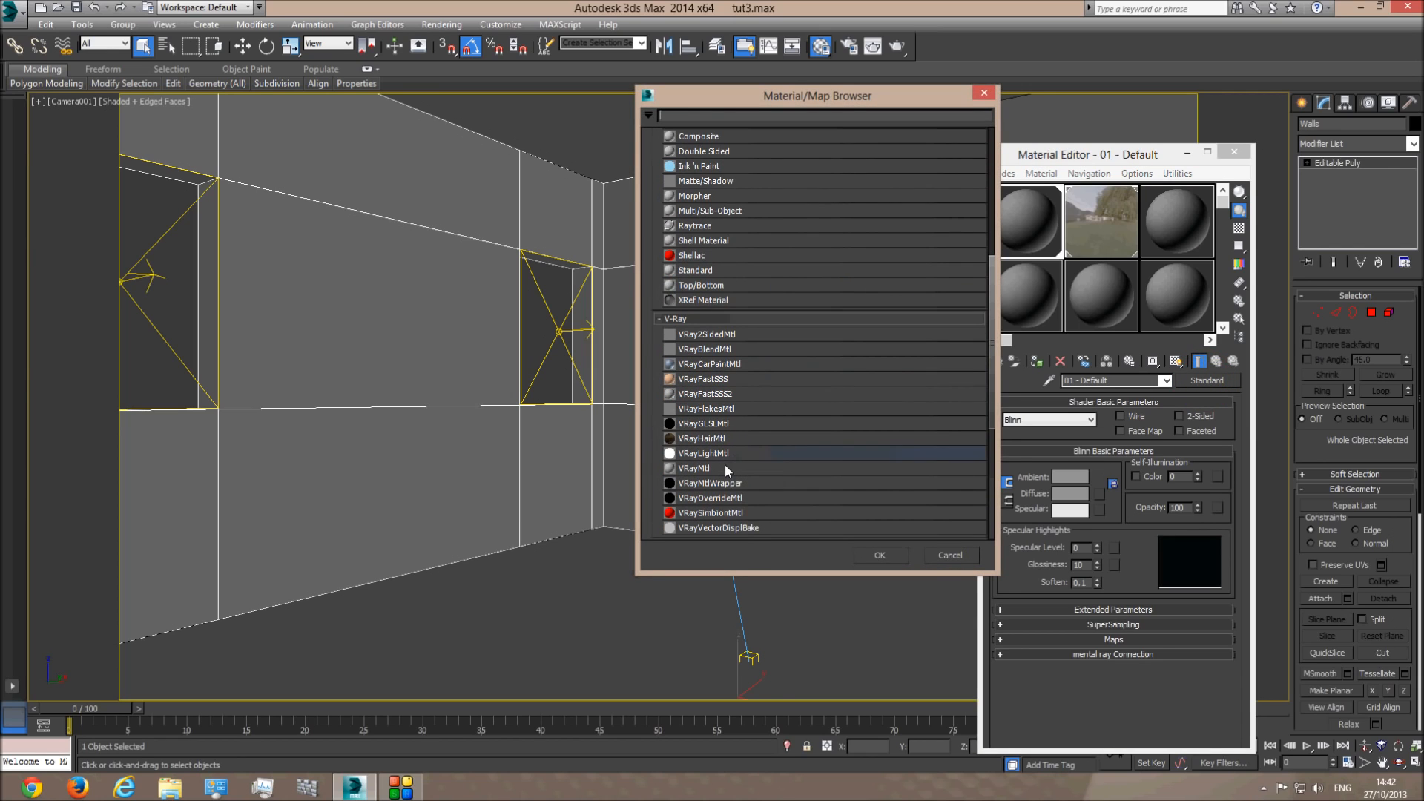
double_click(710, 467)
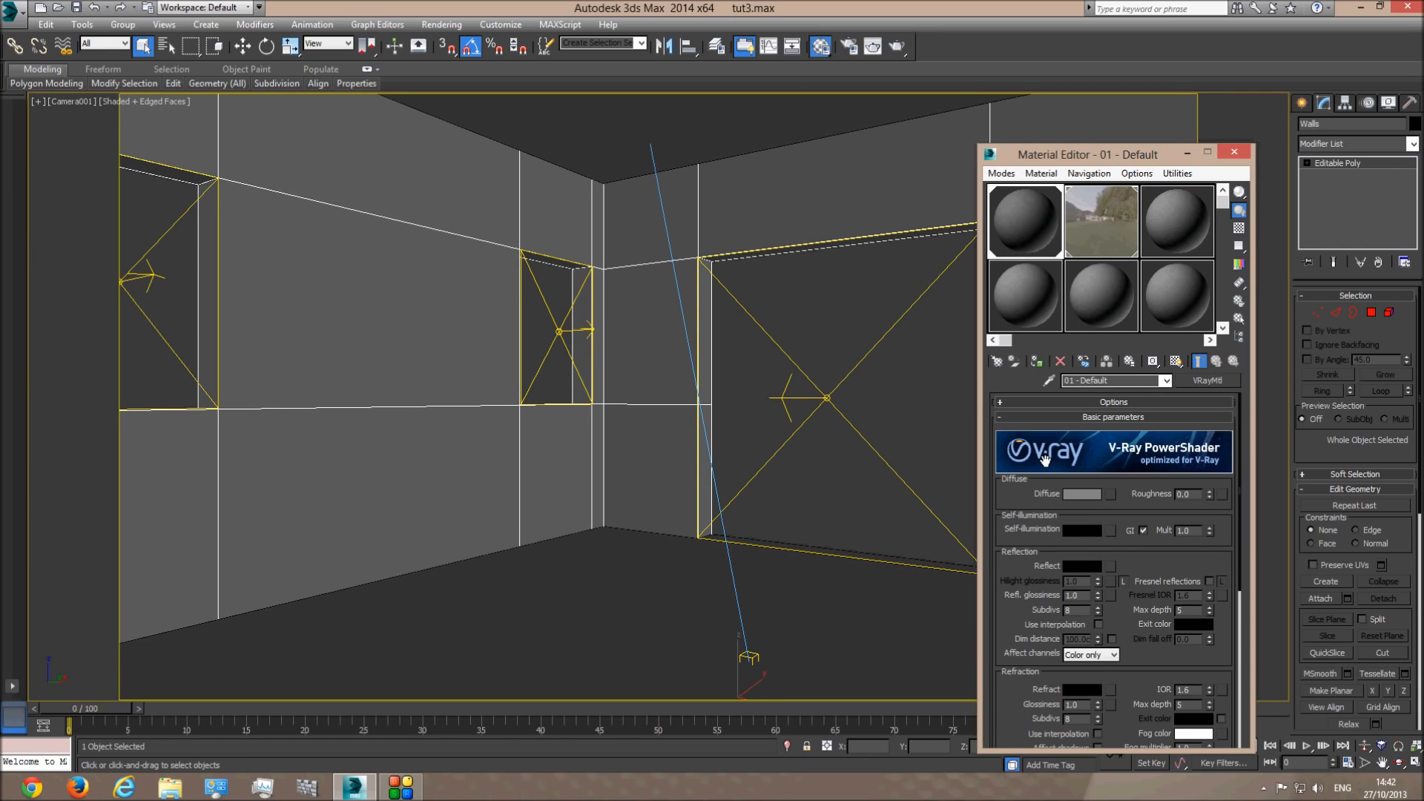
- Set the material's diffuse colour to an off-white of 245 for red, green and blue
click(1080, 493)
click(434, 151)
drag(434, 151, 431, 207)
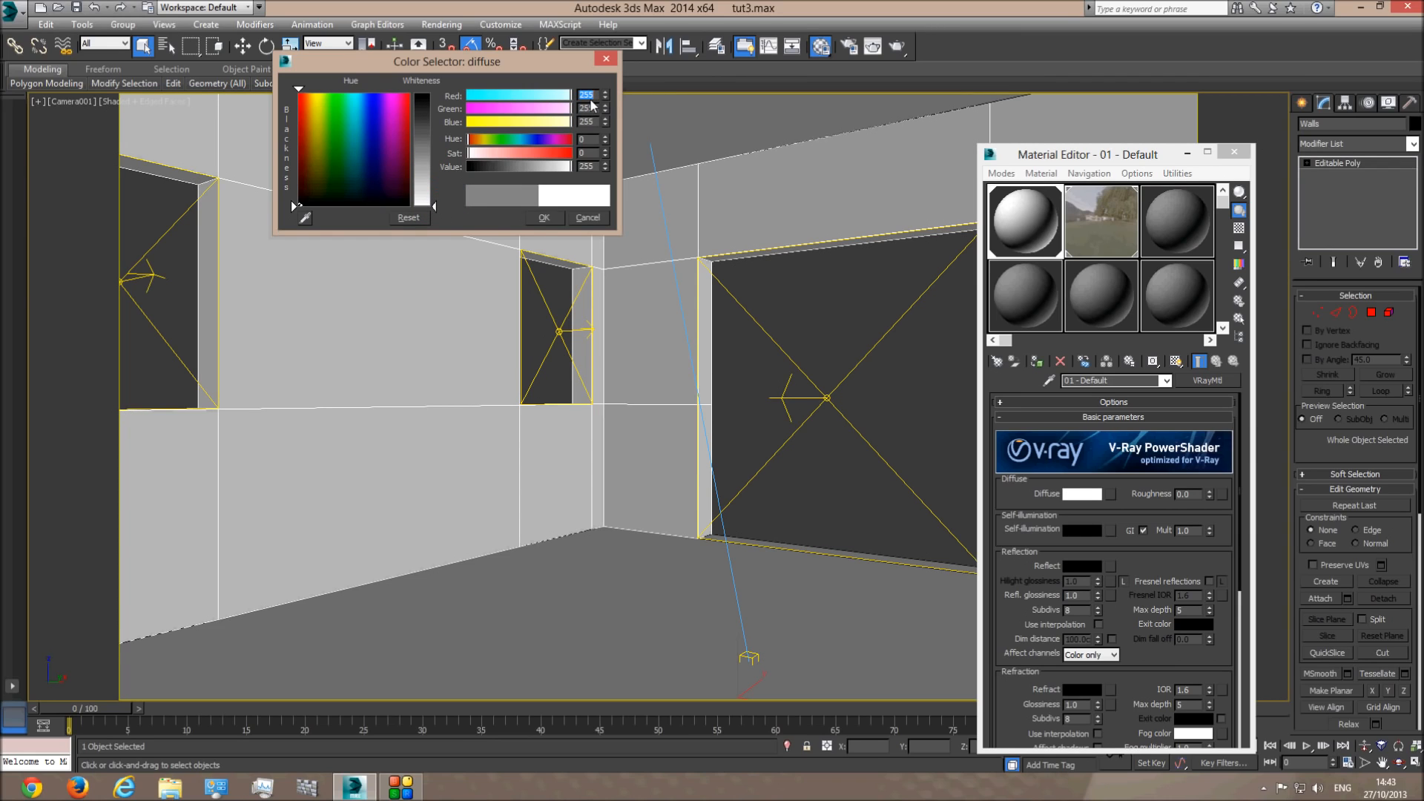
text(2)
key(Tab)
key(Tab)
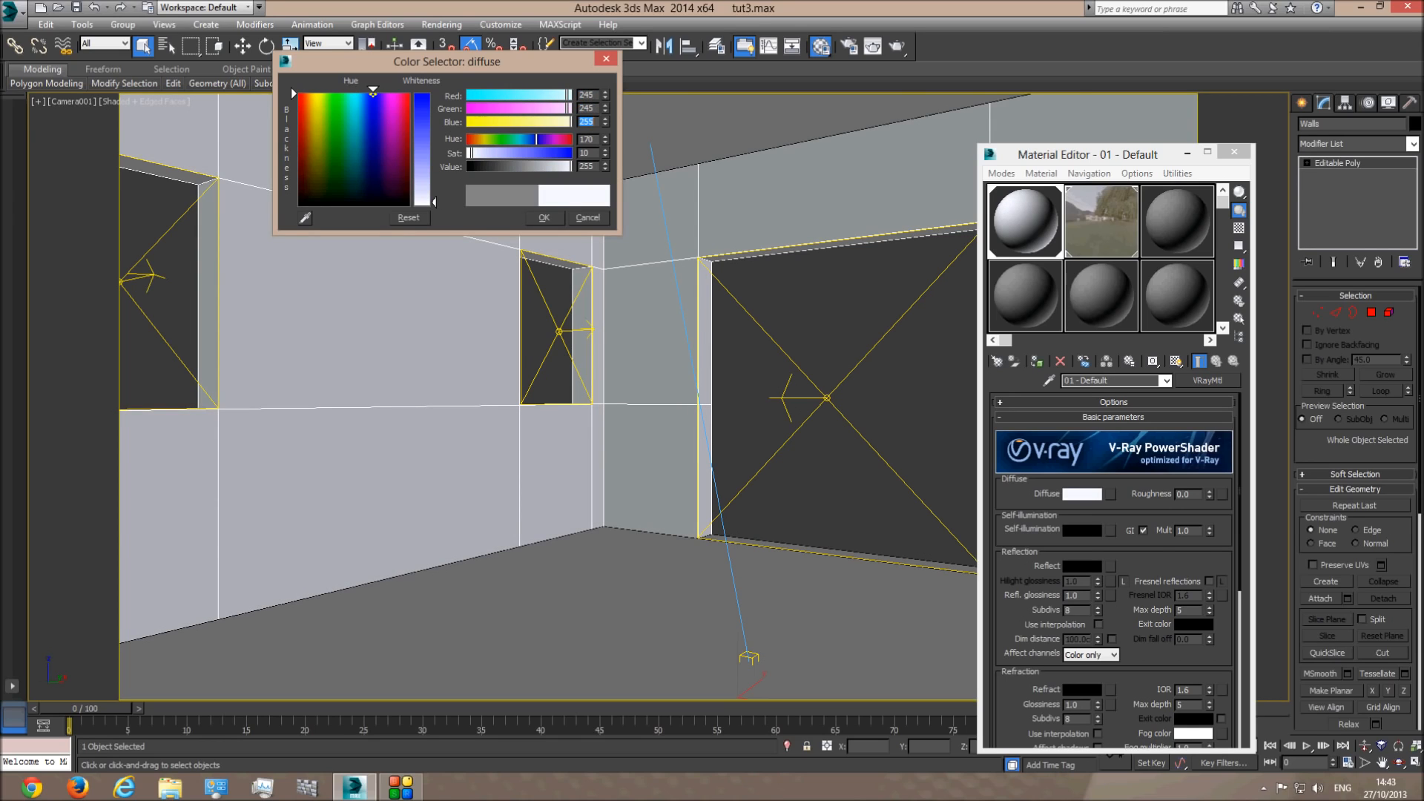
click(545, 218)
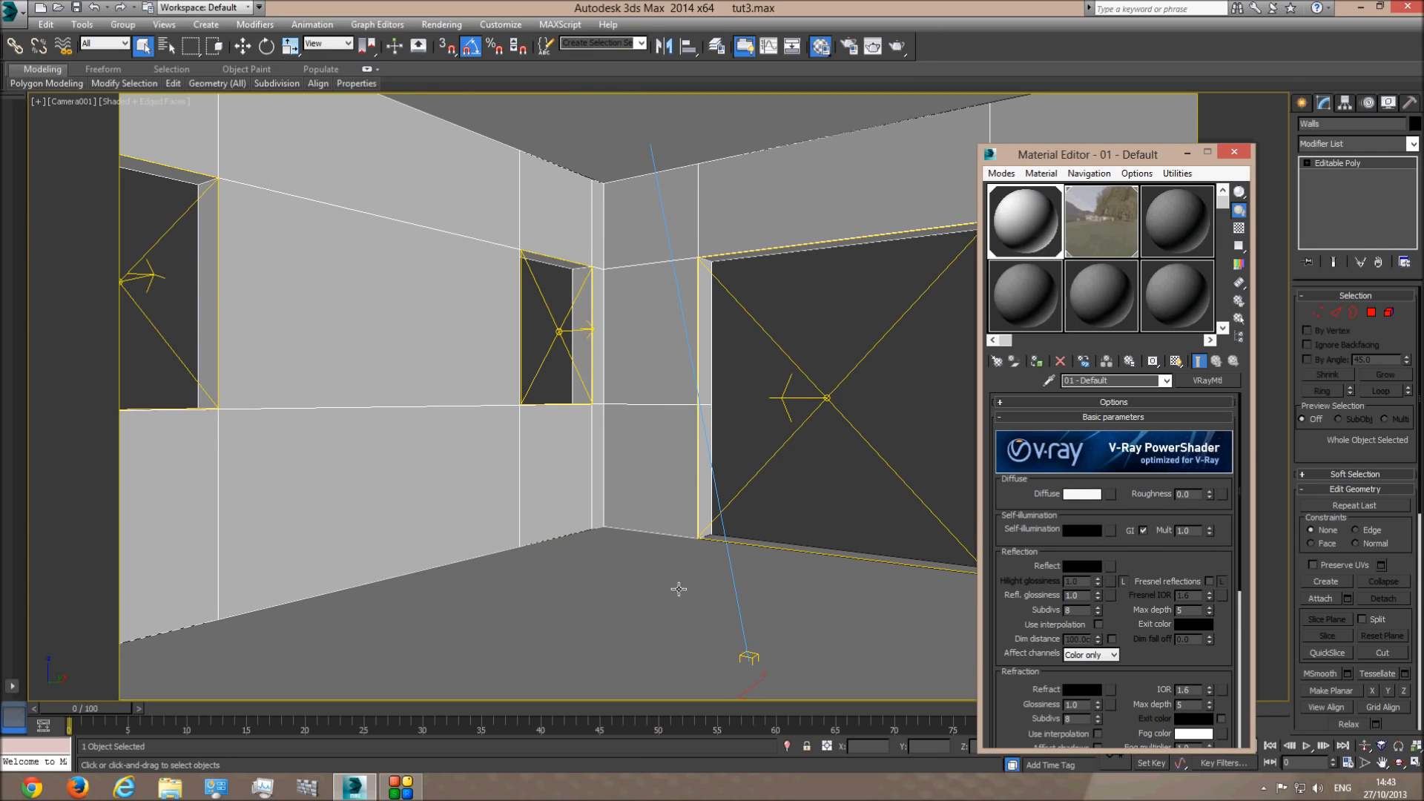
click(627, 583)
click(634, 480)
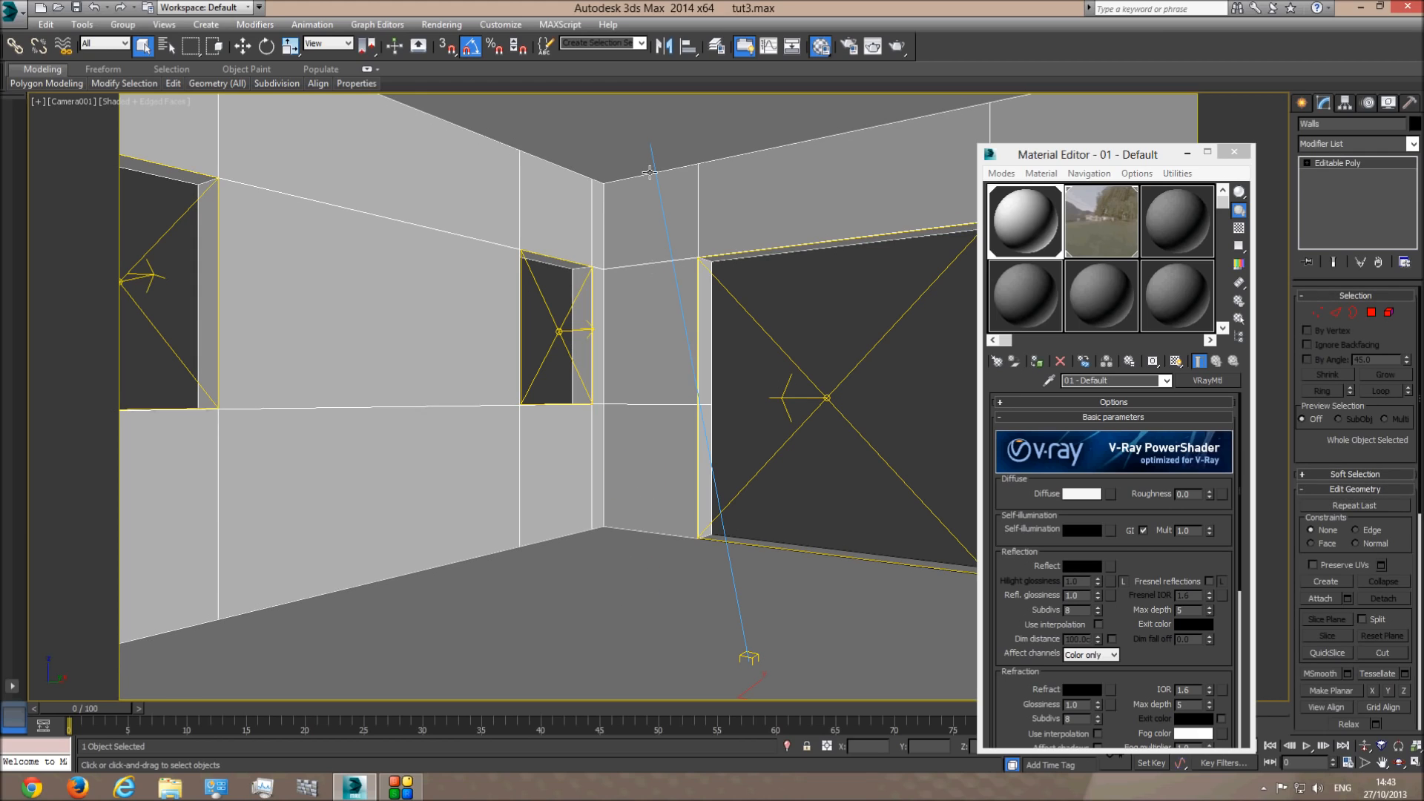
click(636, 153)
click(637, 379)
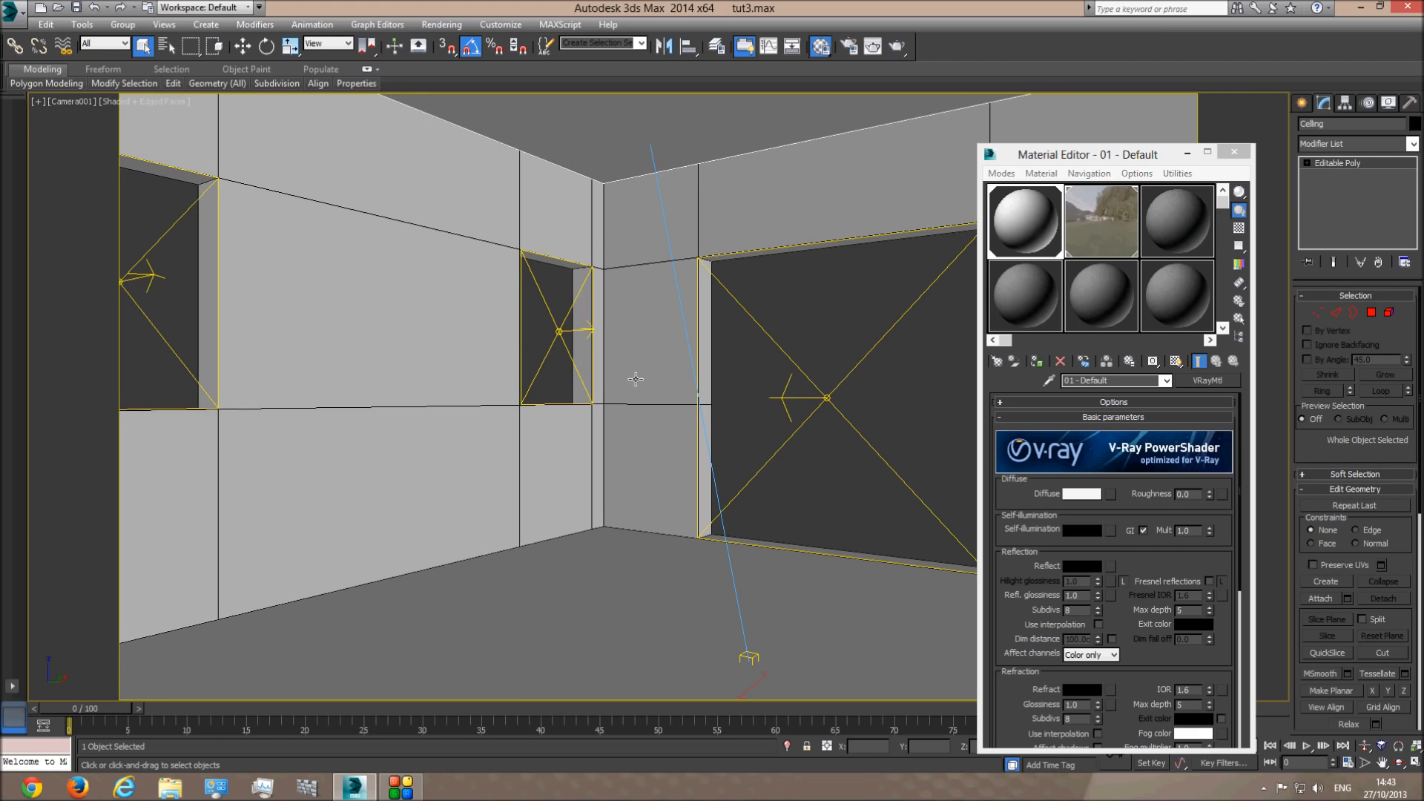
click(541, 614)
click(639, 325)
click(627, 127)
- Rename the off-white material as White walls and leave nothing selected in the scene
click(1008, 216)
drag(1113, 382, 892, 382)
text(W)
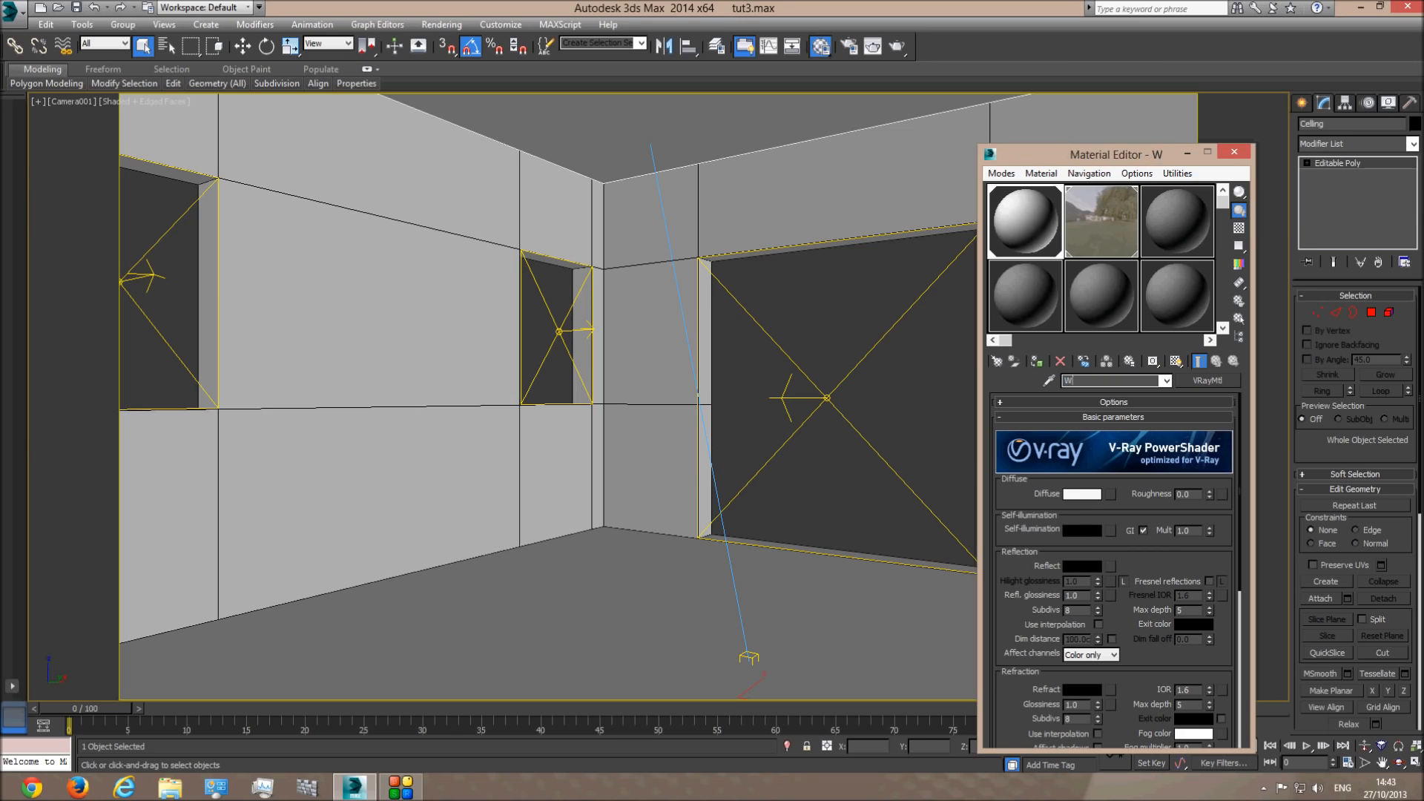
text(hite walls)
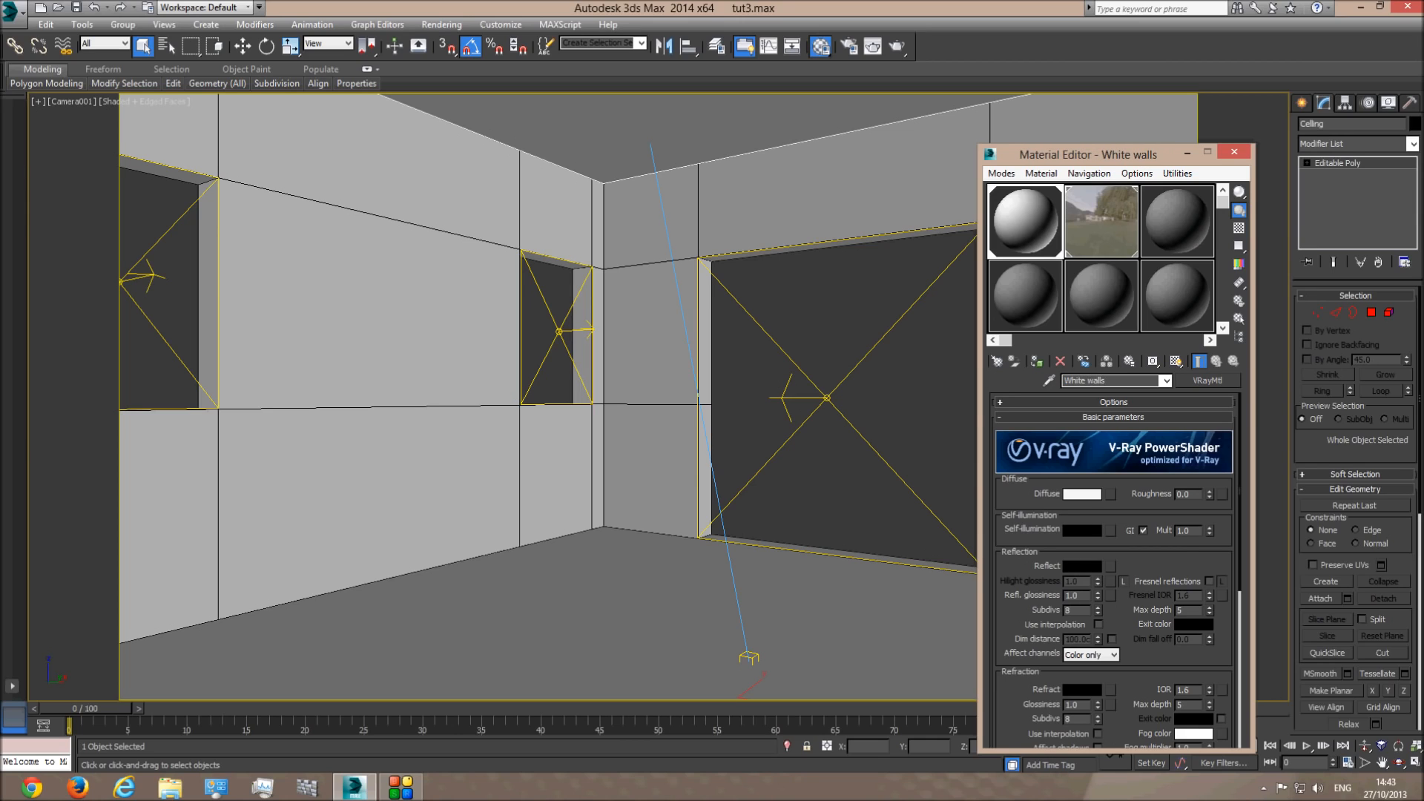
click(681, 217)
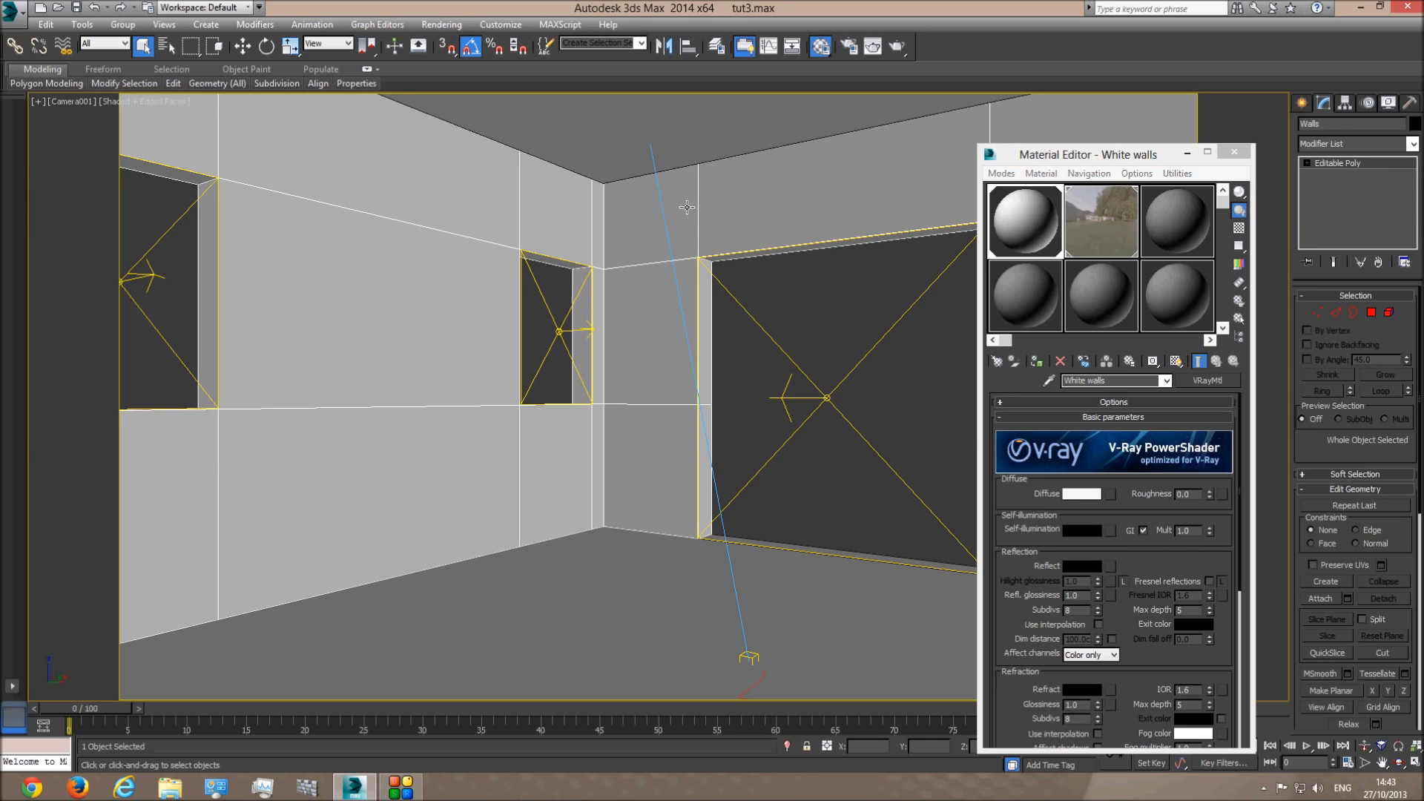
click(787, 292)
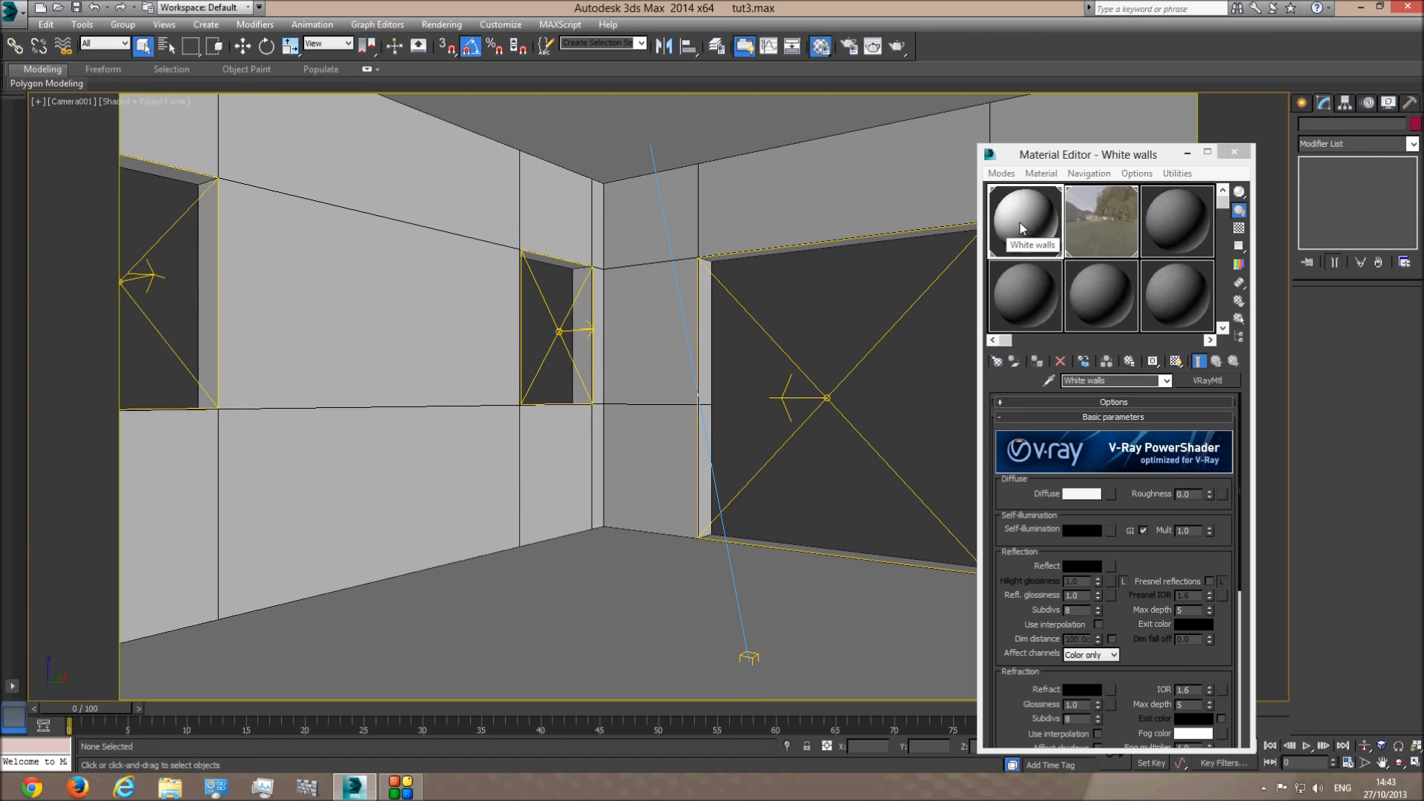
- Copy the White walls material to the third sample slot and rename the copy as Dark blue walls
click(1180, 223)
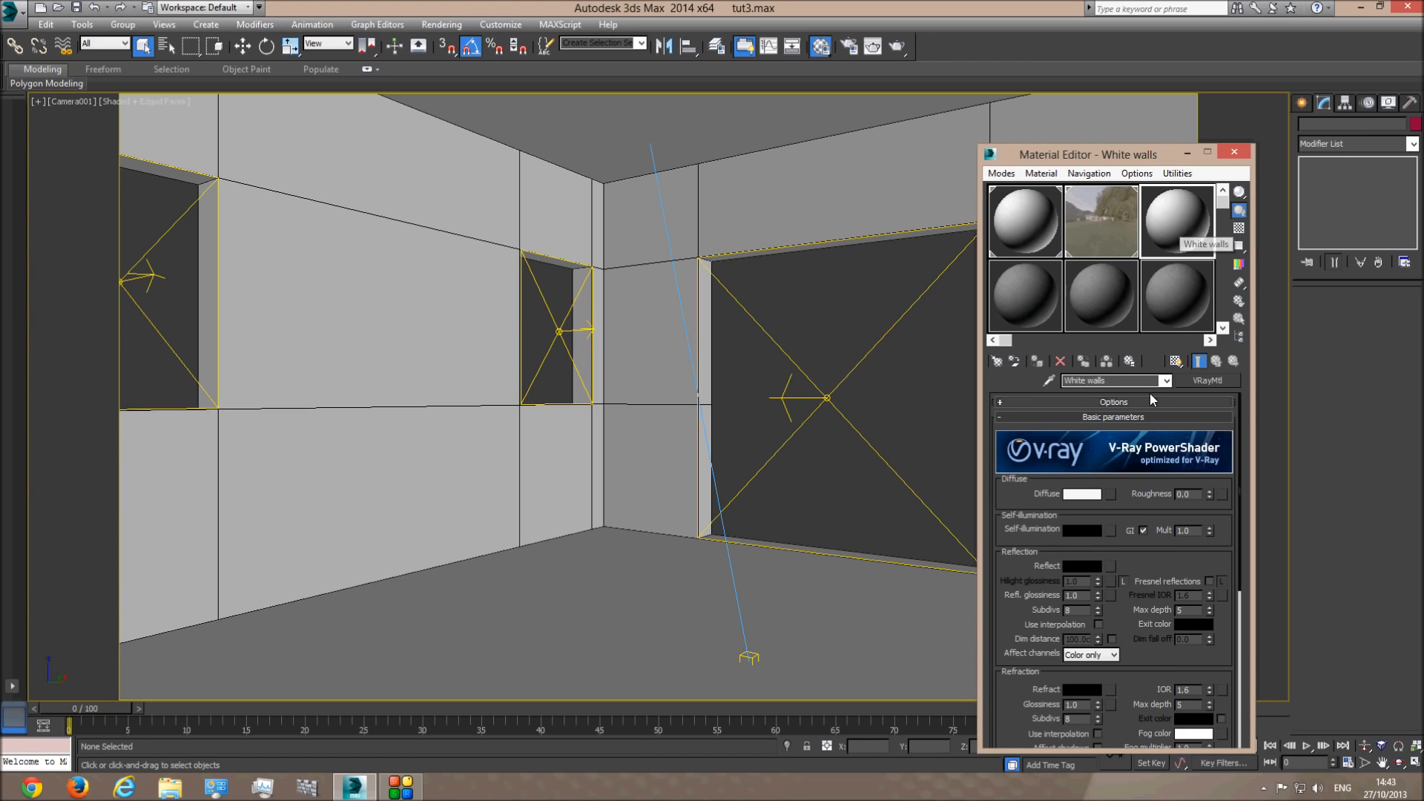
drag(1084, 381, 1009, 382)
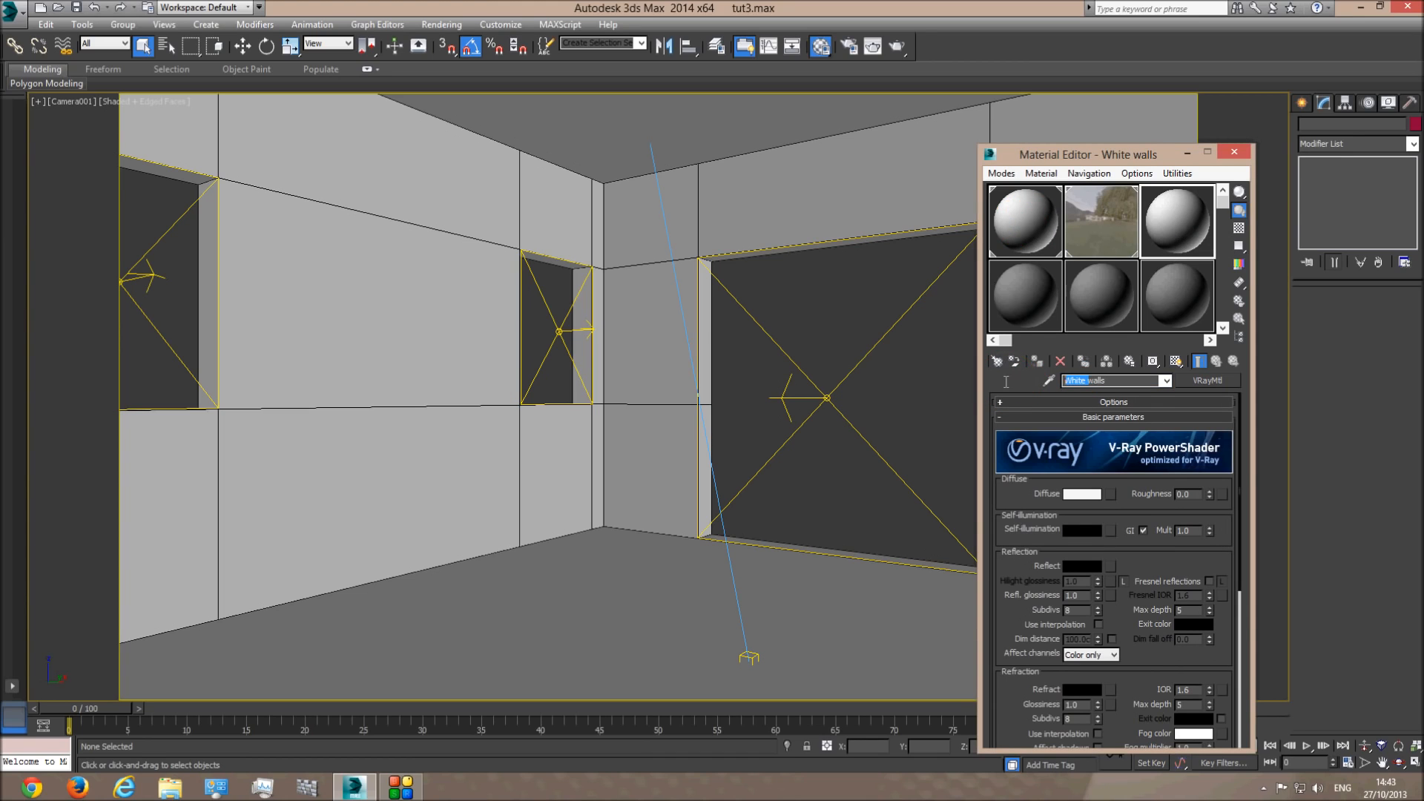
text(Dark bl)
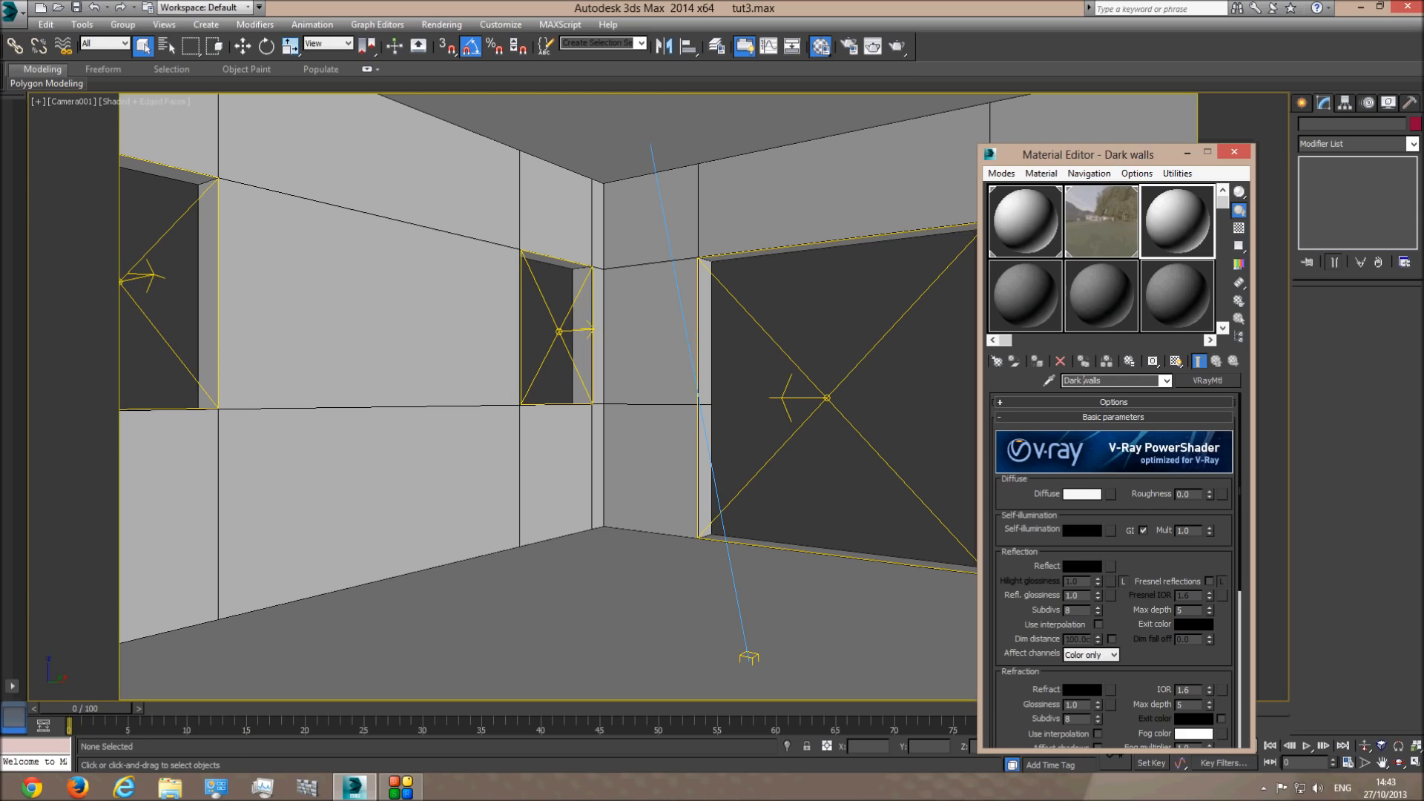
text(ue)
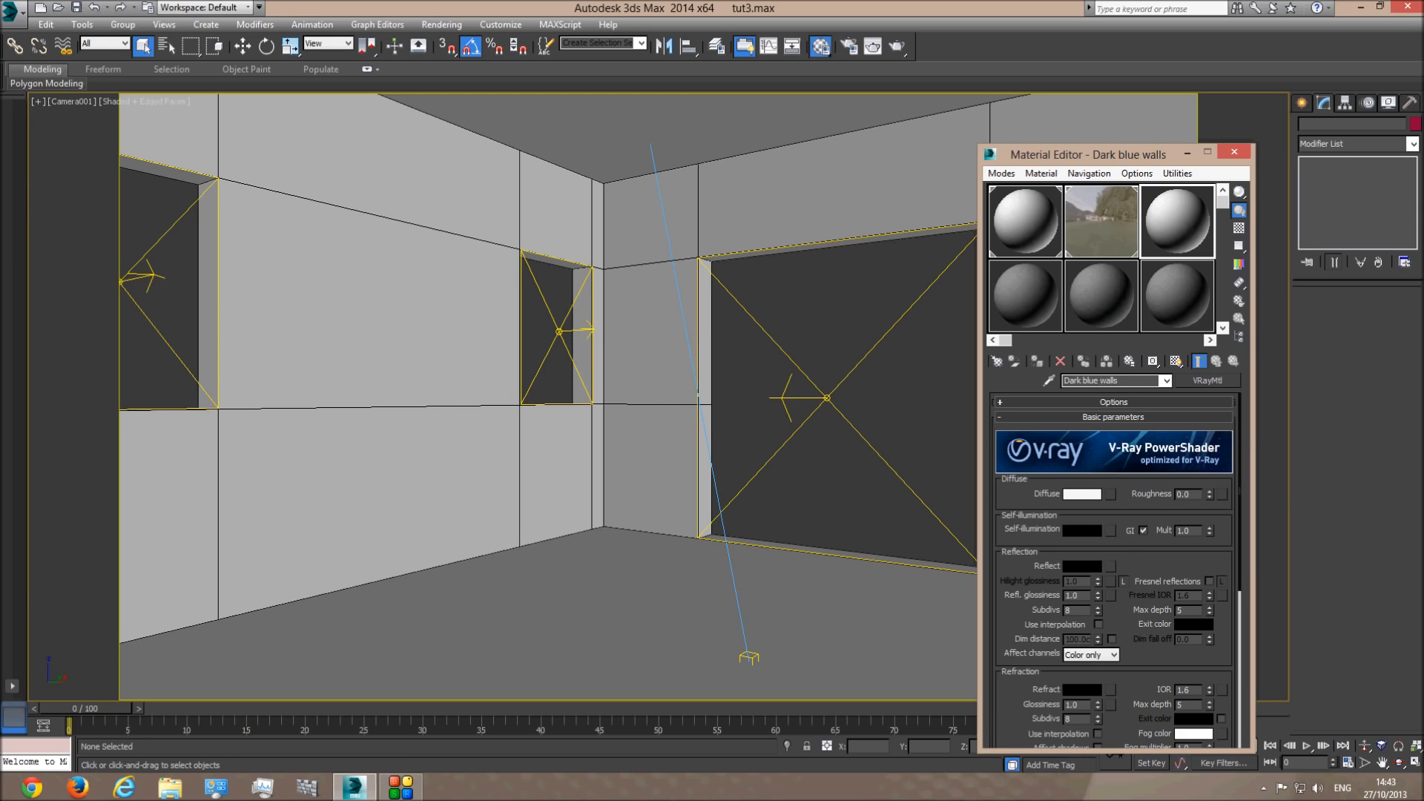
- Set the diffuse colour of Dark blue walls to a very dark, desaturated blue with a hue of 151
click(1081, 493)
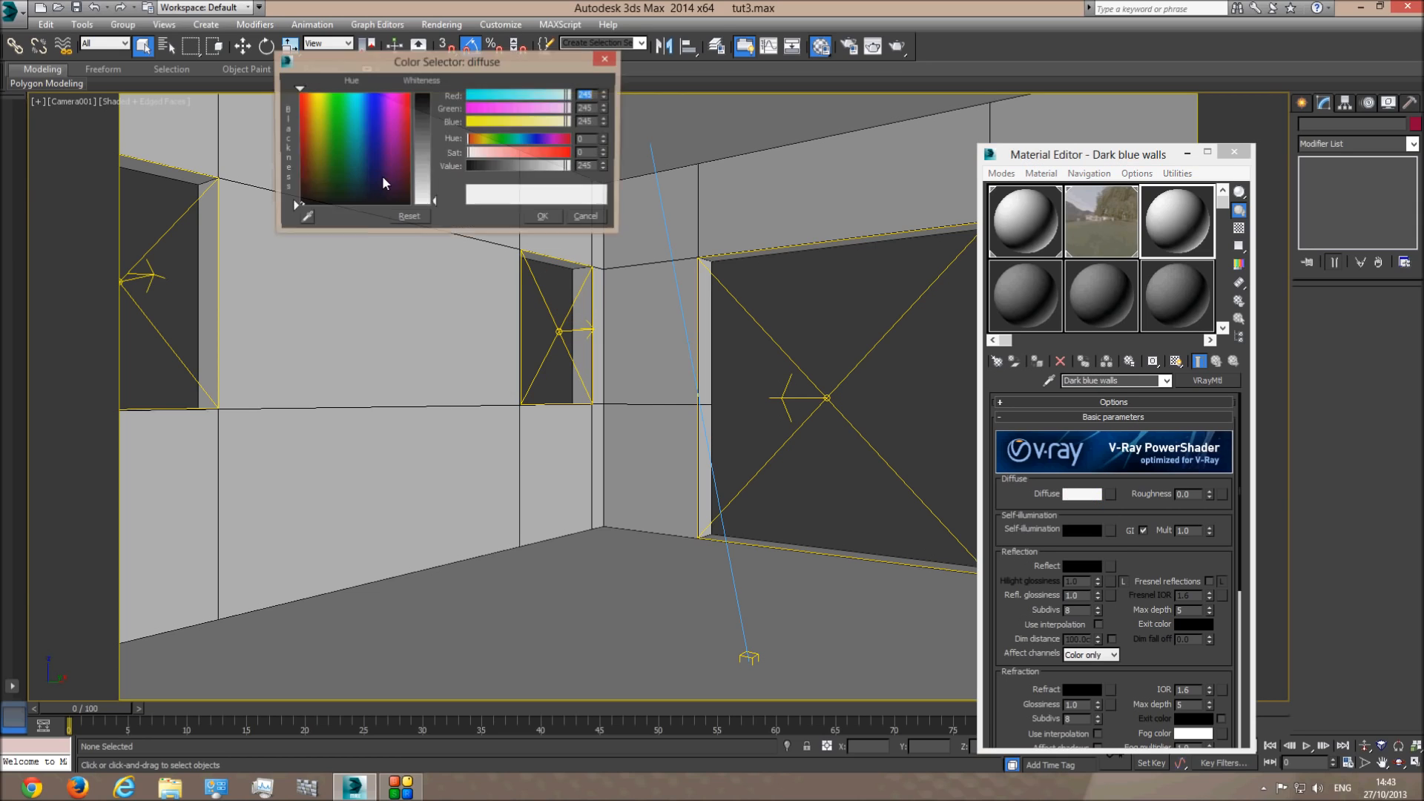
click(363, 167)
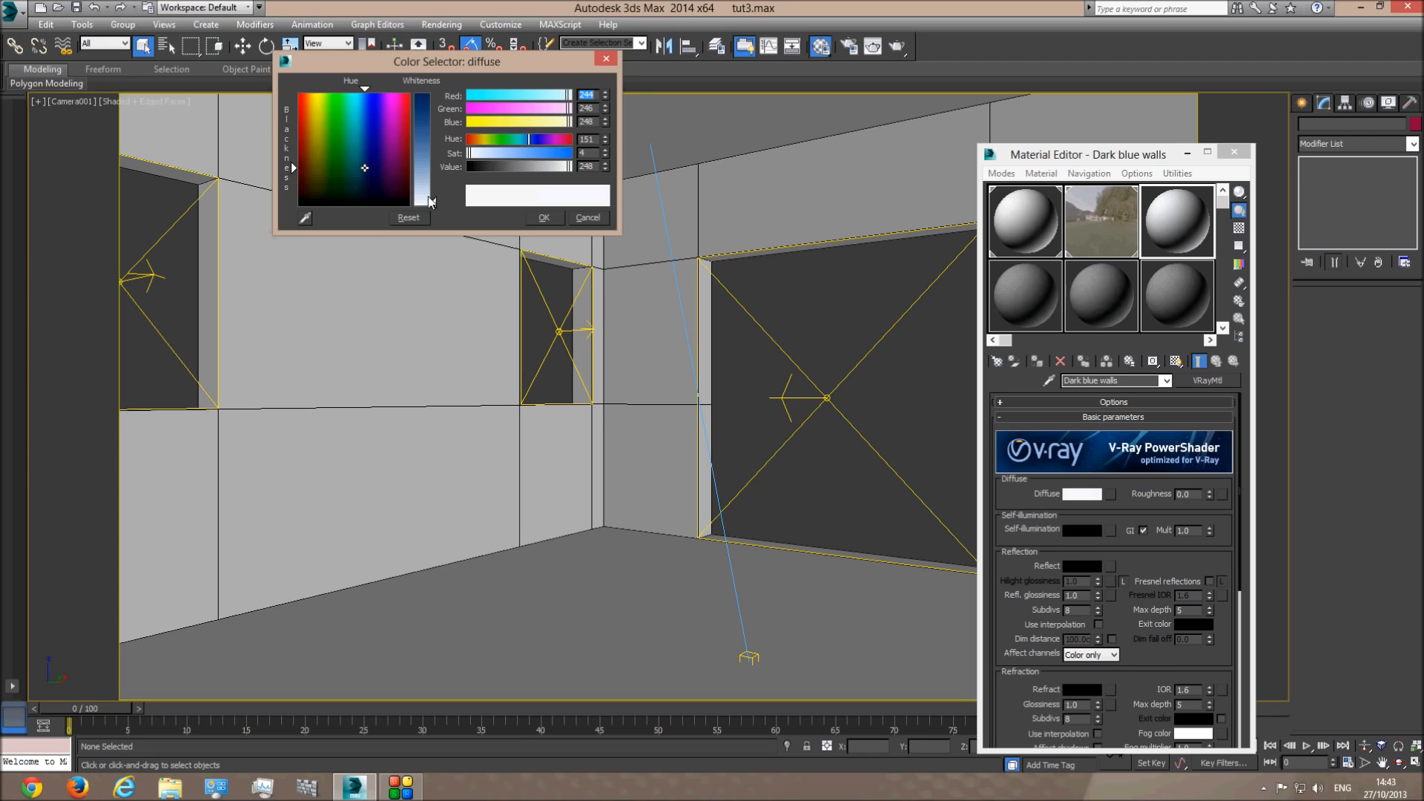
drag(422, 100, 423, 98)
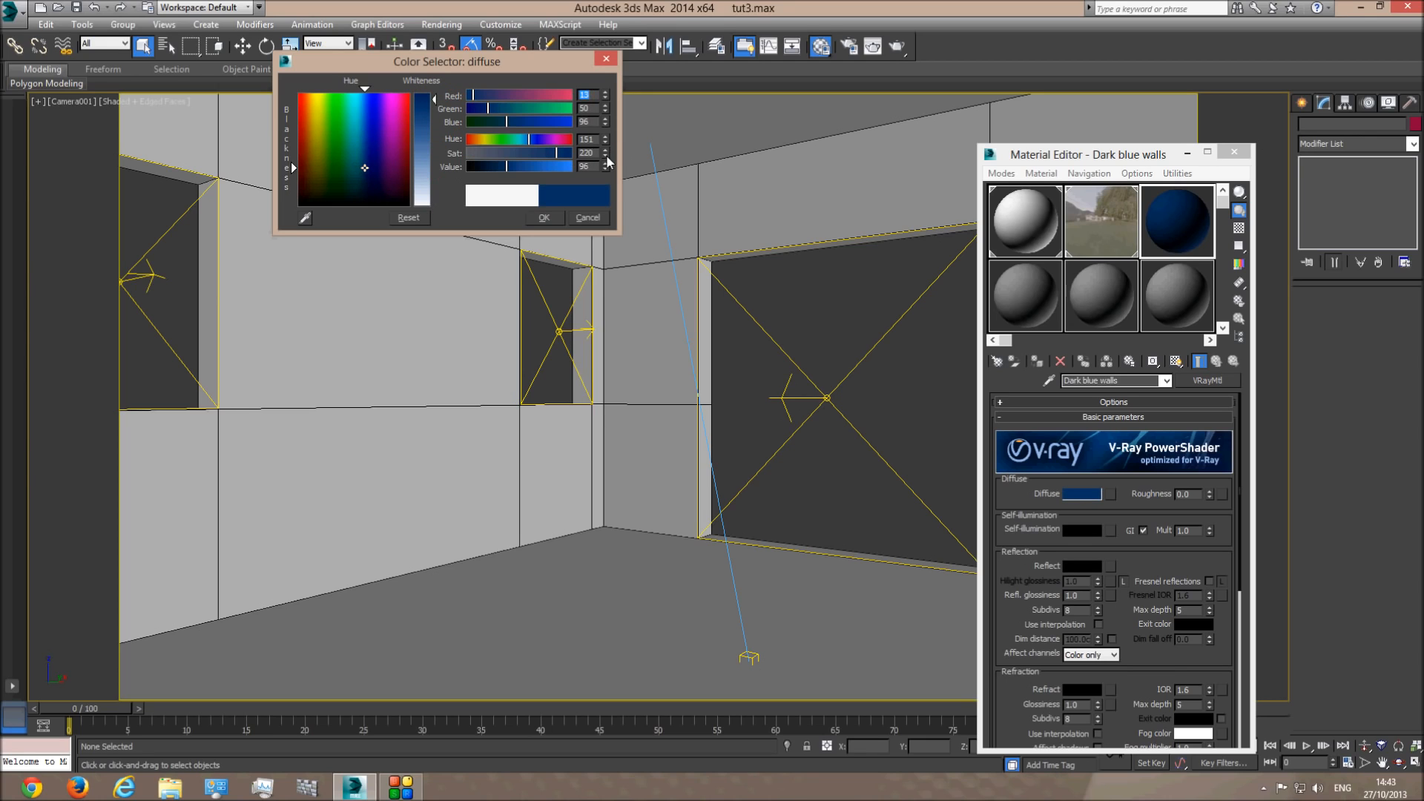
drag(605, 157, 601, 305)
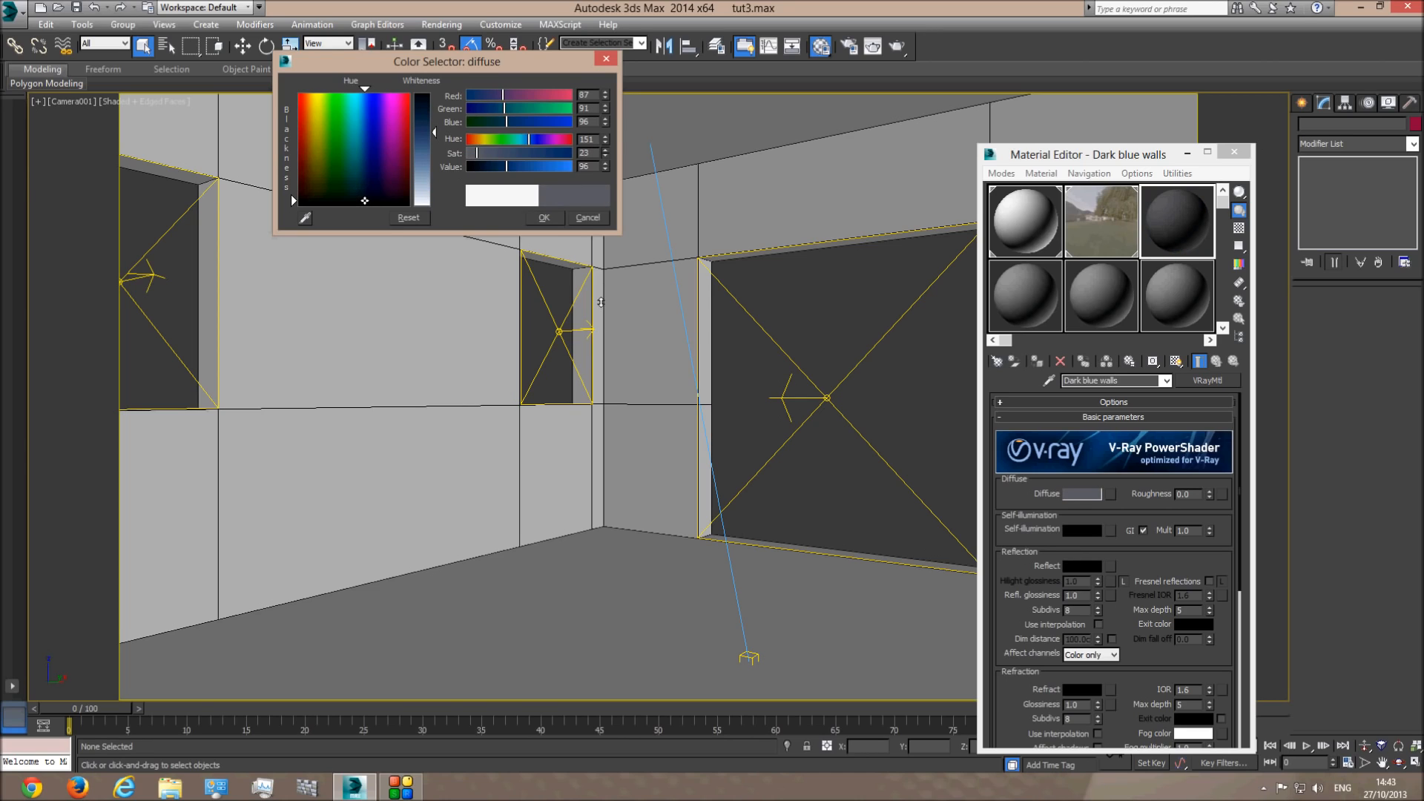
drag(434, 132, 434, 111)
click(544, 218)
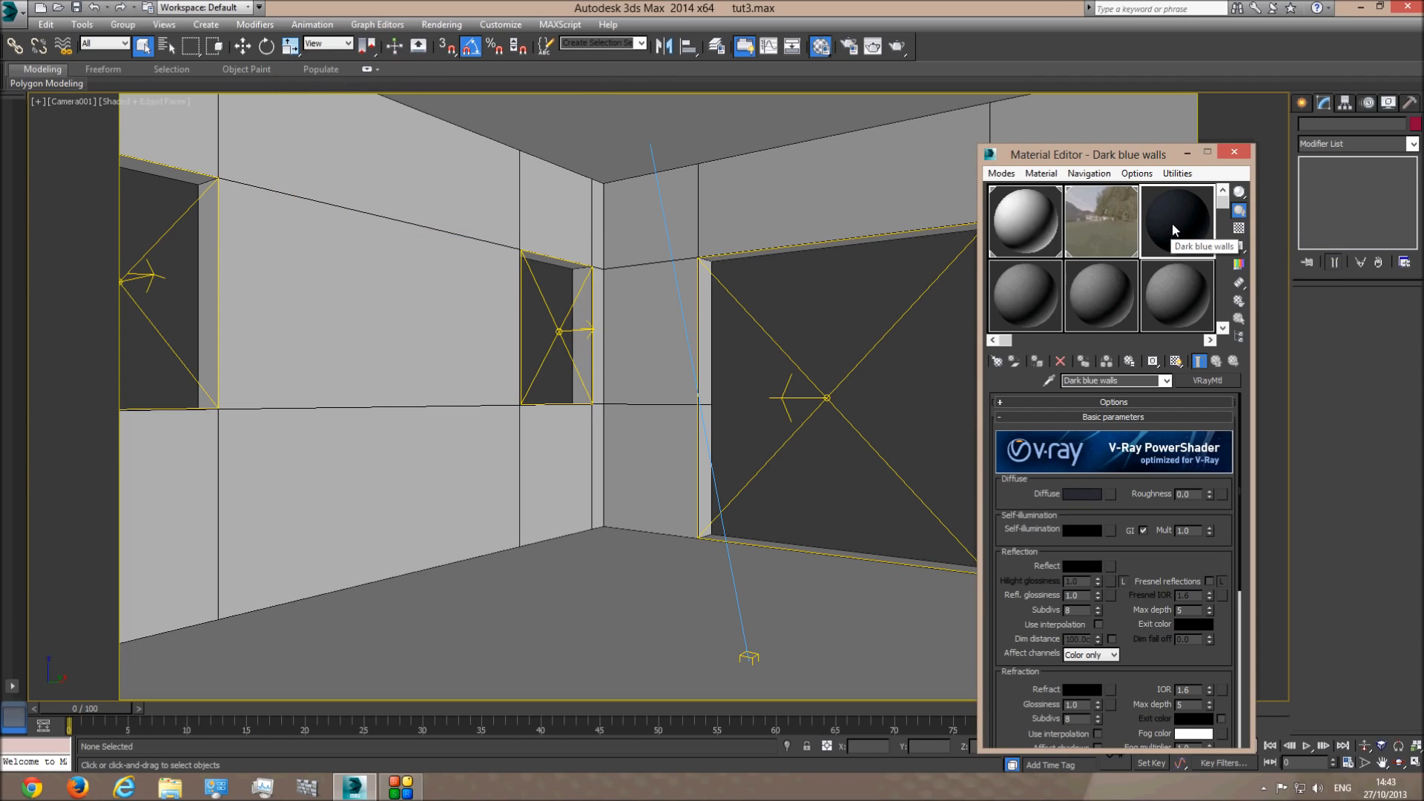
- Select the inner polygons between and around the two small windows on the Walls object's two-window side, working at polygon level
click(528, 210)
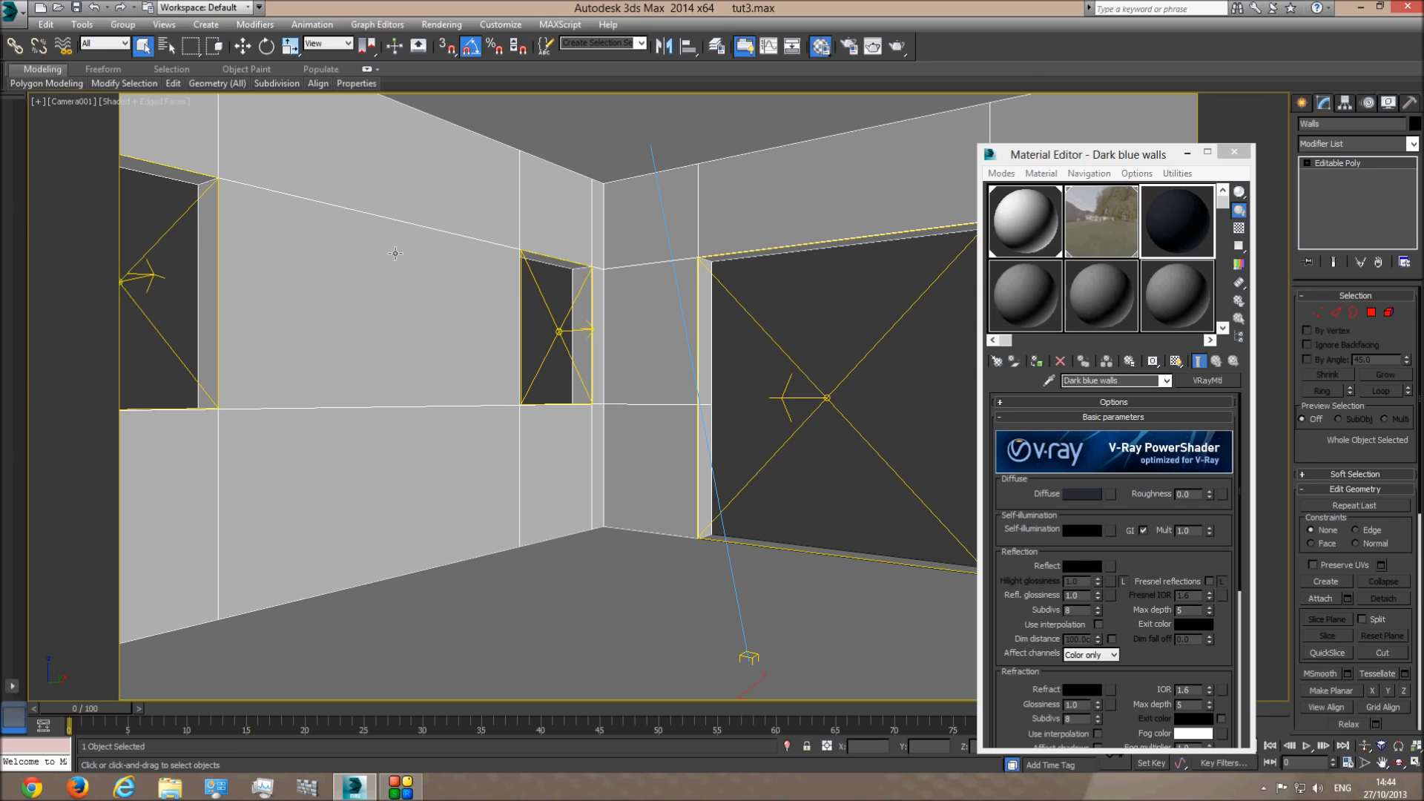
click(1371, 313)
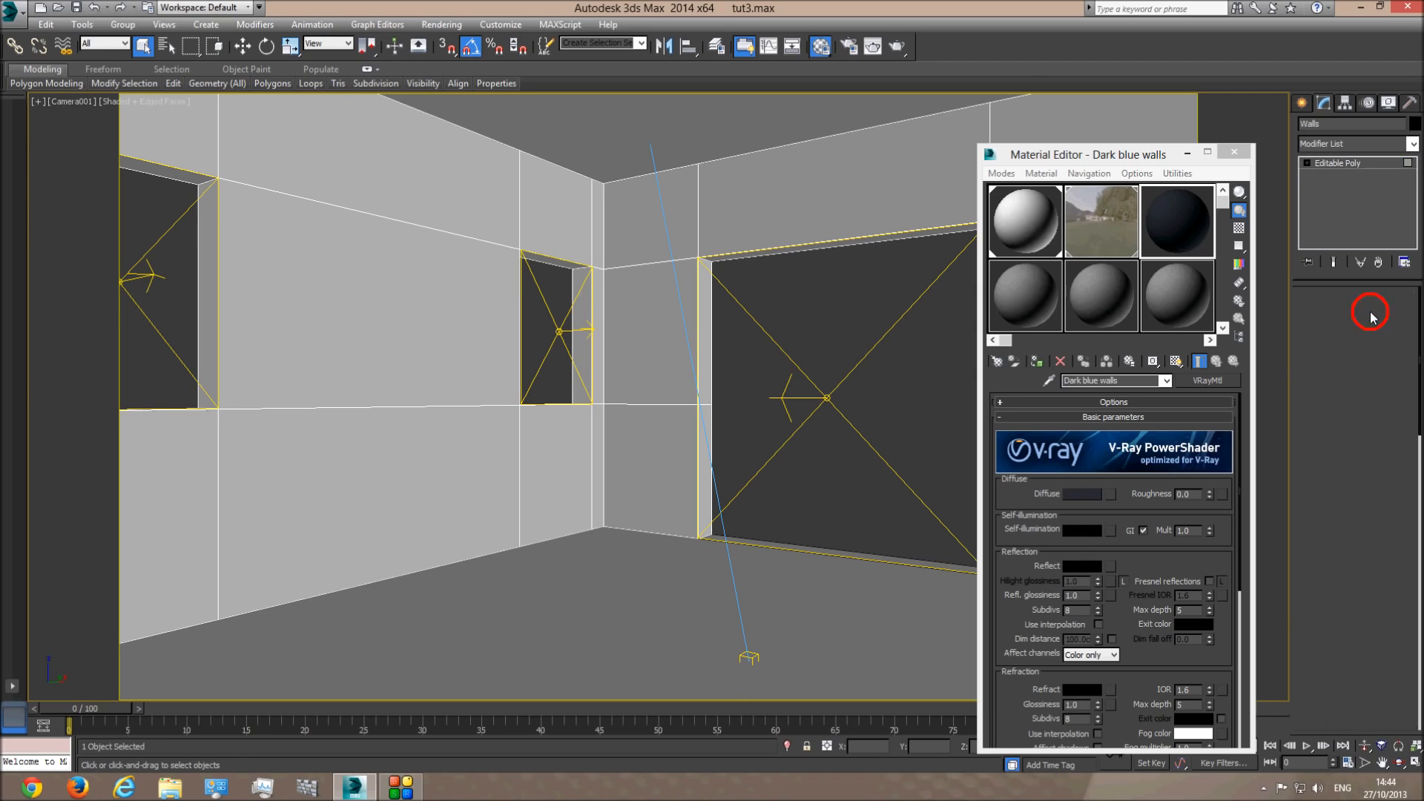
click(602, 228)
ctrl+click(598, 308)
ctrl+click(596, 455)
ctrl+click(527, 468)
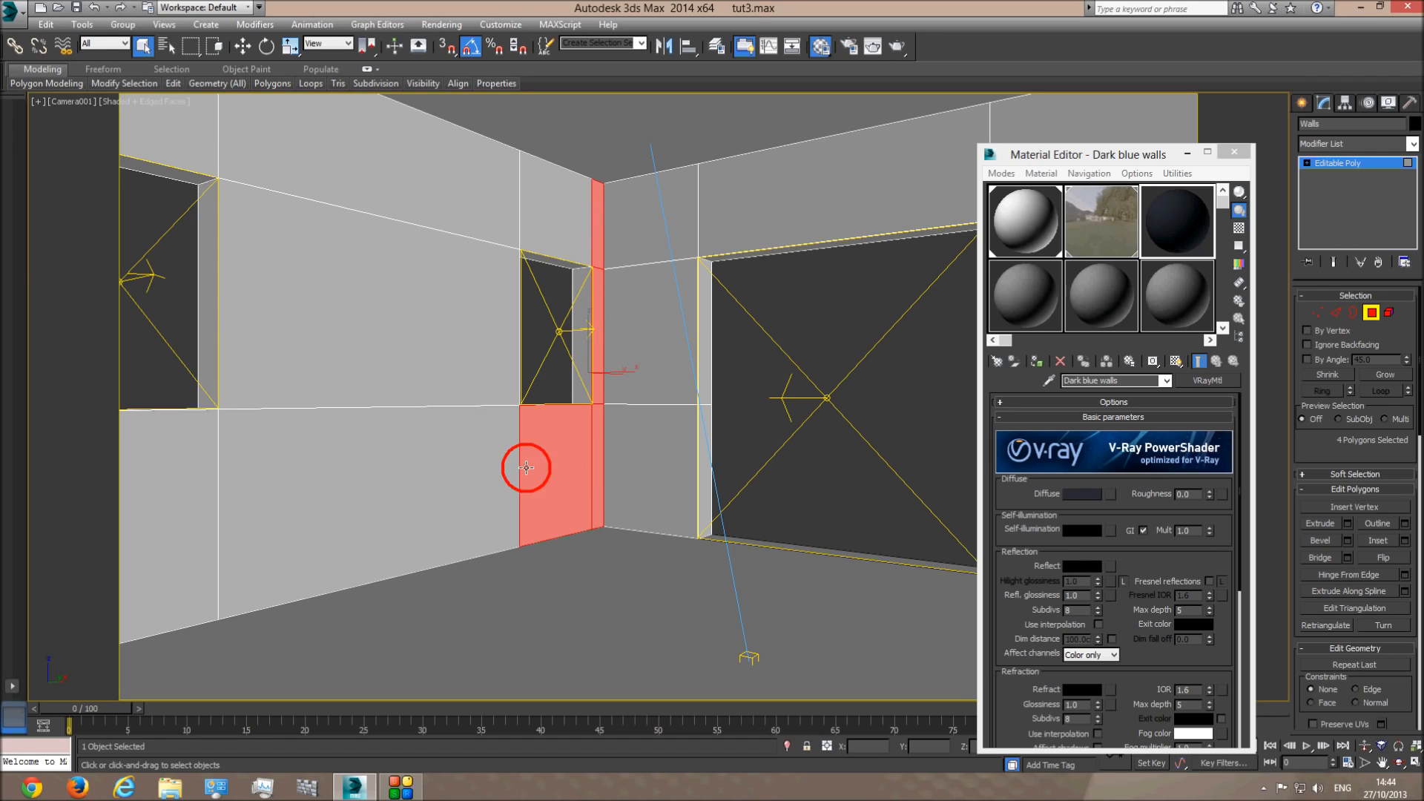
ctrl+click(483, 466)
ctrl+click(468, 349)
ctrl+click(457, 213)
ctrl+click(557, 214)
ctrl+click(198, 279)
- Remove the stray polygon from the selection and add the missing polygons around the corner window of the two-window wall in a perspective view
key(p)
scroll(473, 443, down, 5)
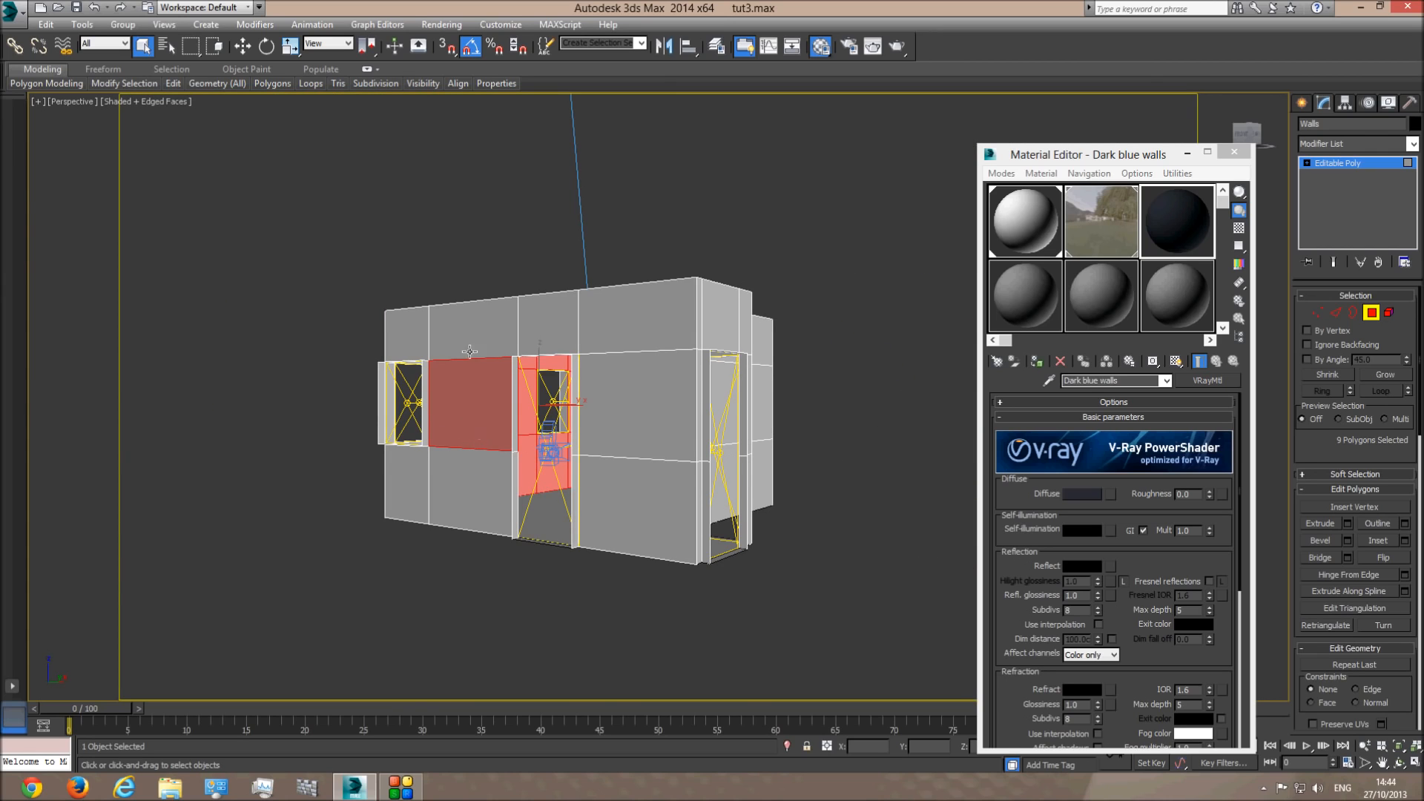
click(1399, 763)
drag(679, 454, 767, 473)
right_click(636, 442)
alt+click(636, 420)
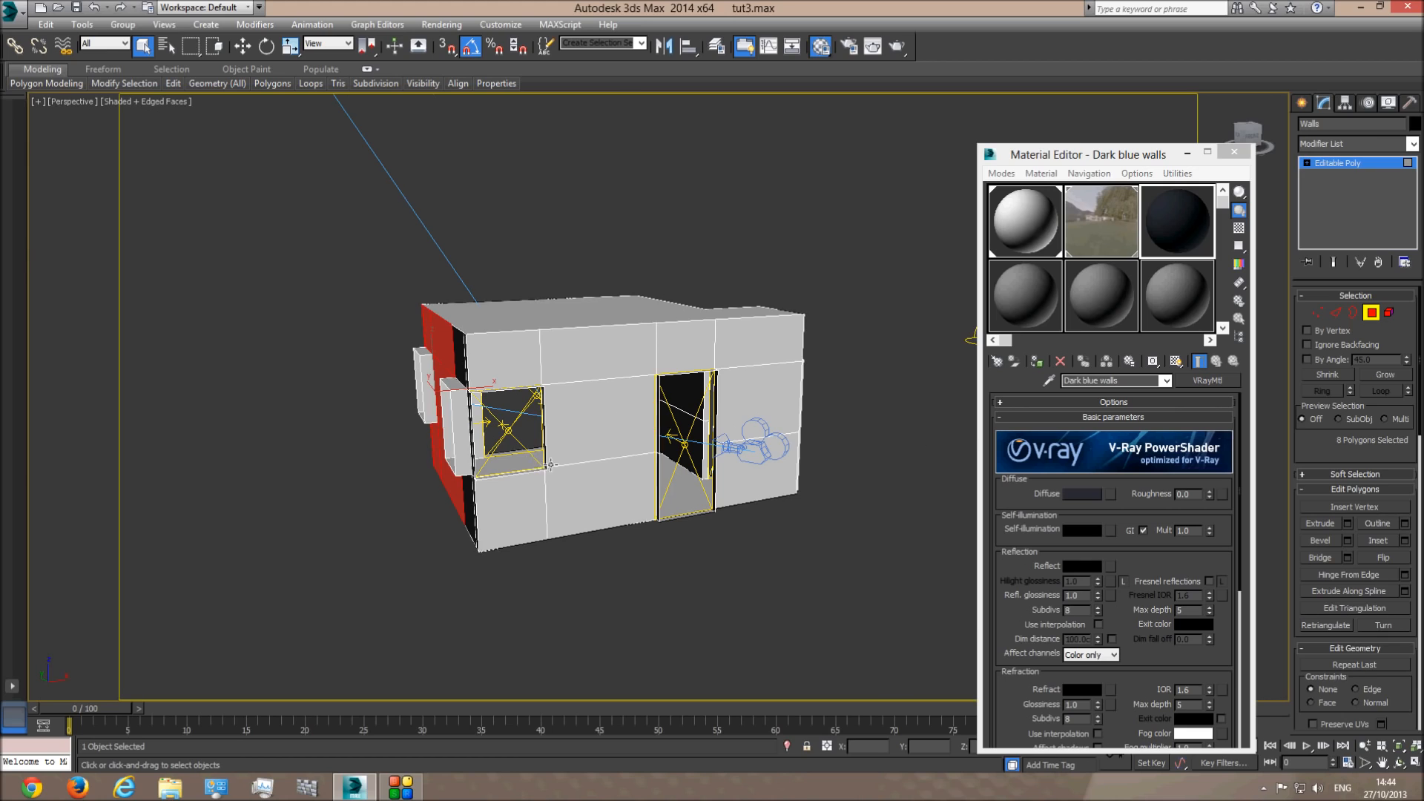
middle_drag(550, 464, 854, 497)
ctrl+click(897, 448)
ctrl+click(927, 459)
ctrl+click(923, 543)
ctrl+click(911, 591)
ctrl+click(887, 592)
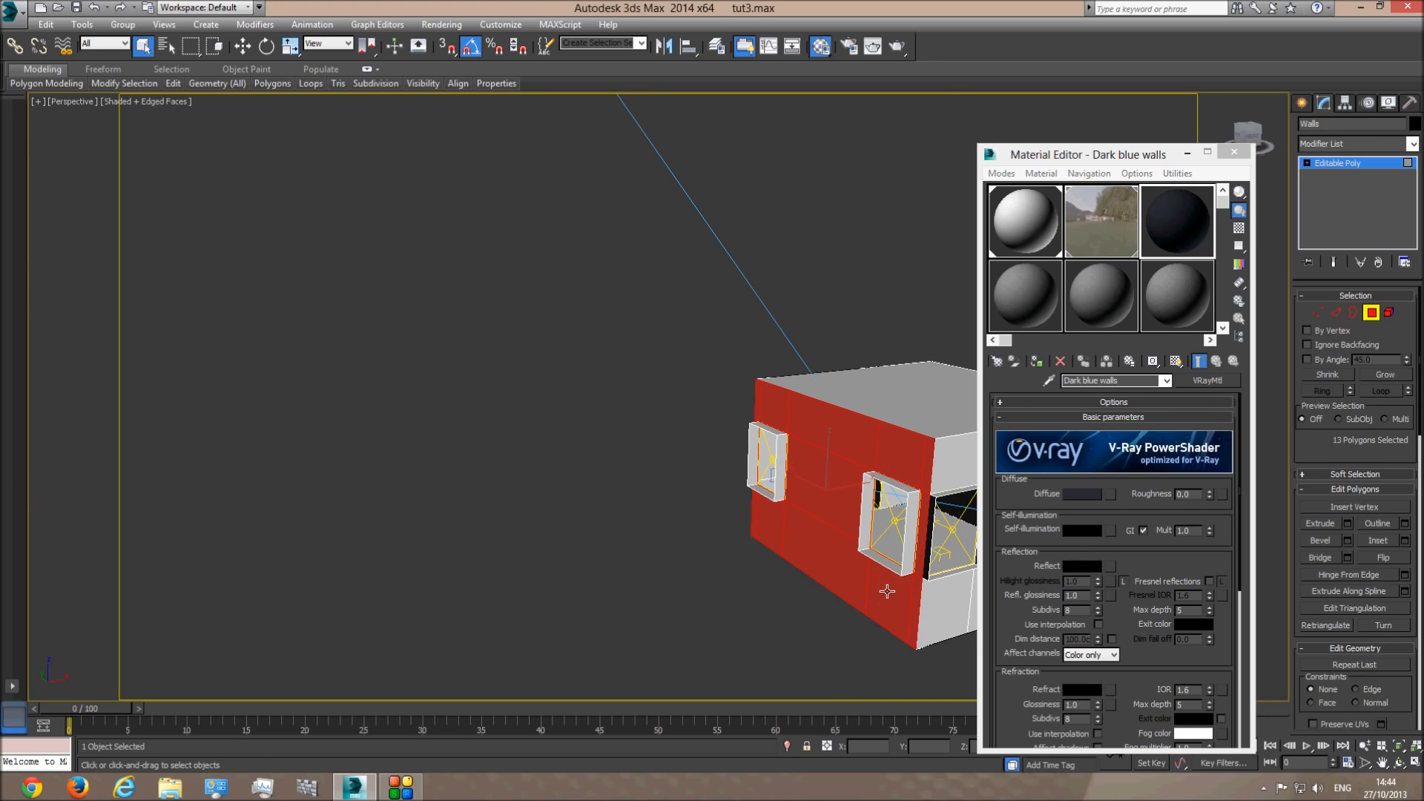
- Add the projecting window reveals of the two-window wall to the polygon selection from the Top view
key(t)
scroll(646, 477, down, 5)
scroll(581, 374, up, 3)
ctrl+drag(586, 372, 653, 659)
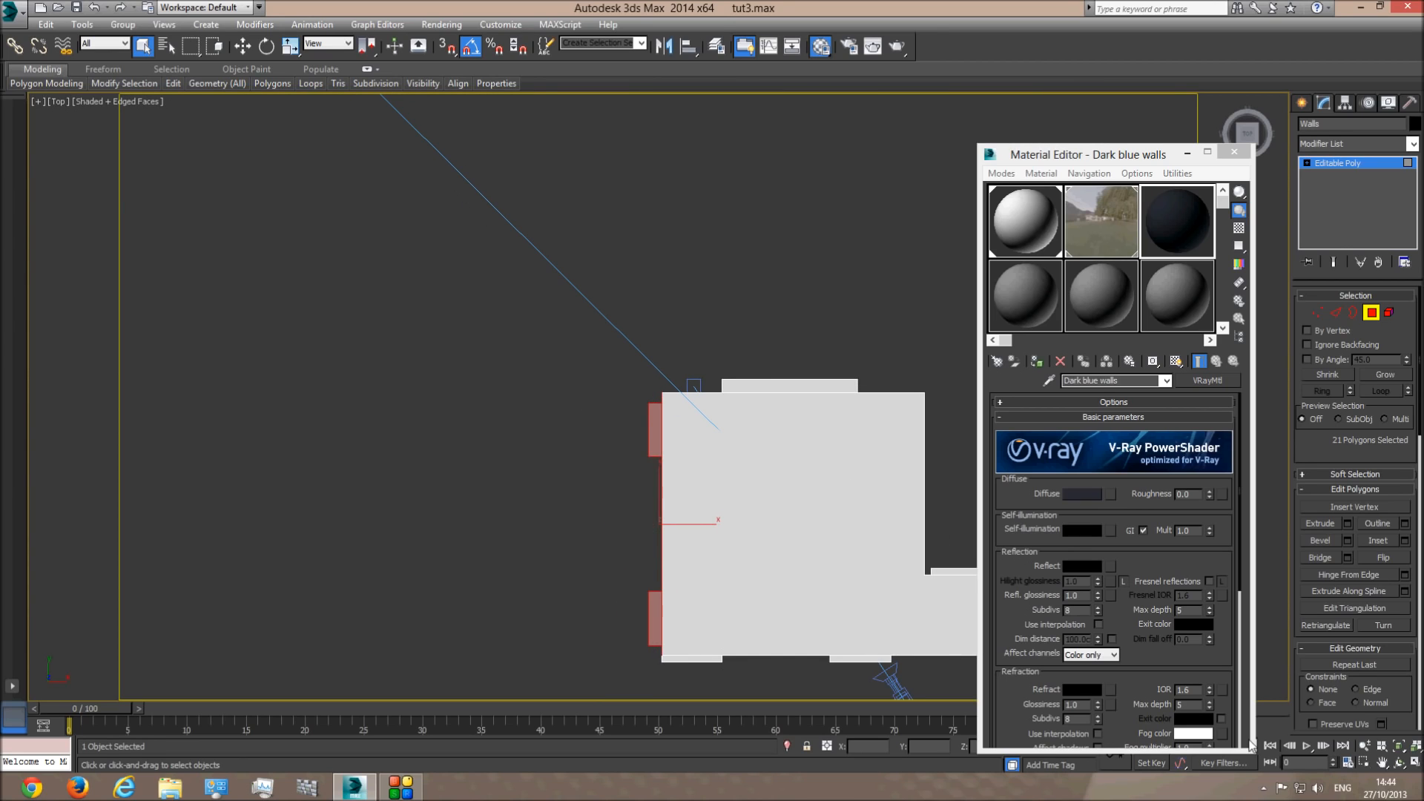
- Inspect the selected wall polygons from outside in a wireframe perspective view, and return to the shaded camera view
key(p)
click(1399, 762)
mouse_move(716, 464)
mouse_down()
mouse_move(928, 386)
mouse_move(1010, 334)
mouse_move(1053, 279)
mouse_move(926, 303)
mouse_move(846, 360)
mouse_move(637, 430)
mouse_up()
key(F3)
click(134, 103)
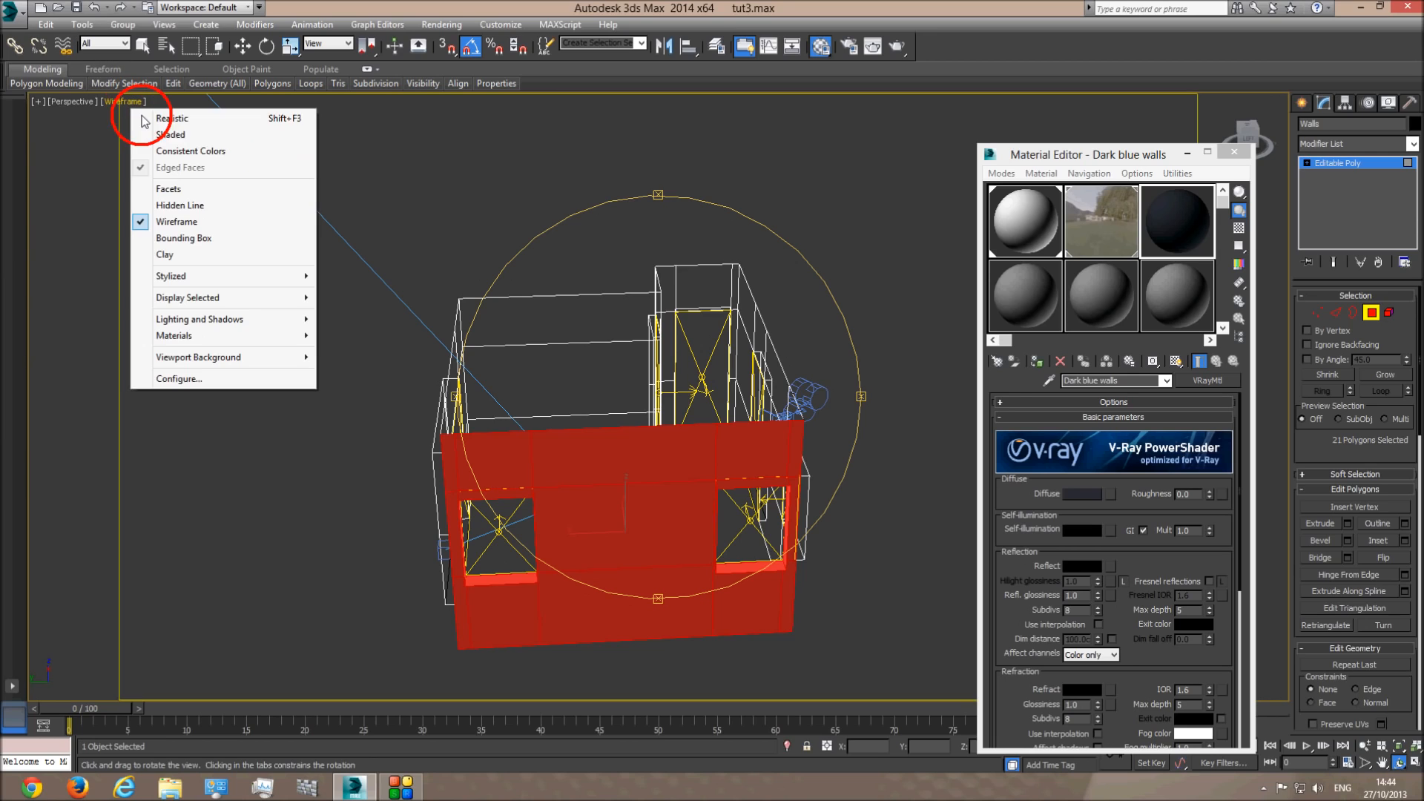
click(148, 126)
key(c)
right_click(771, 339)
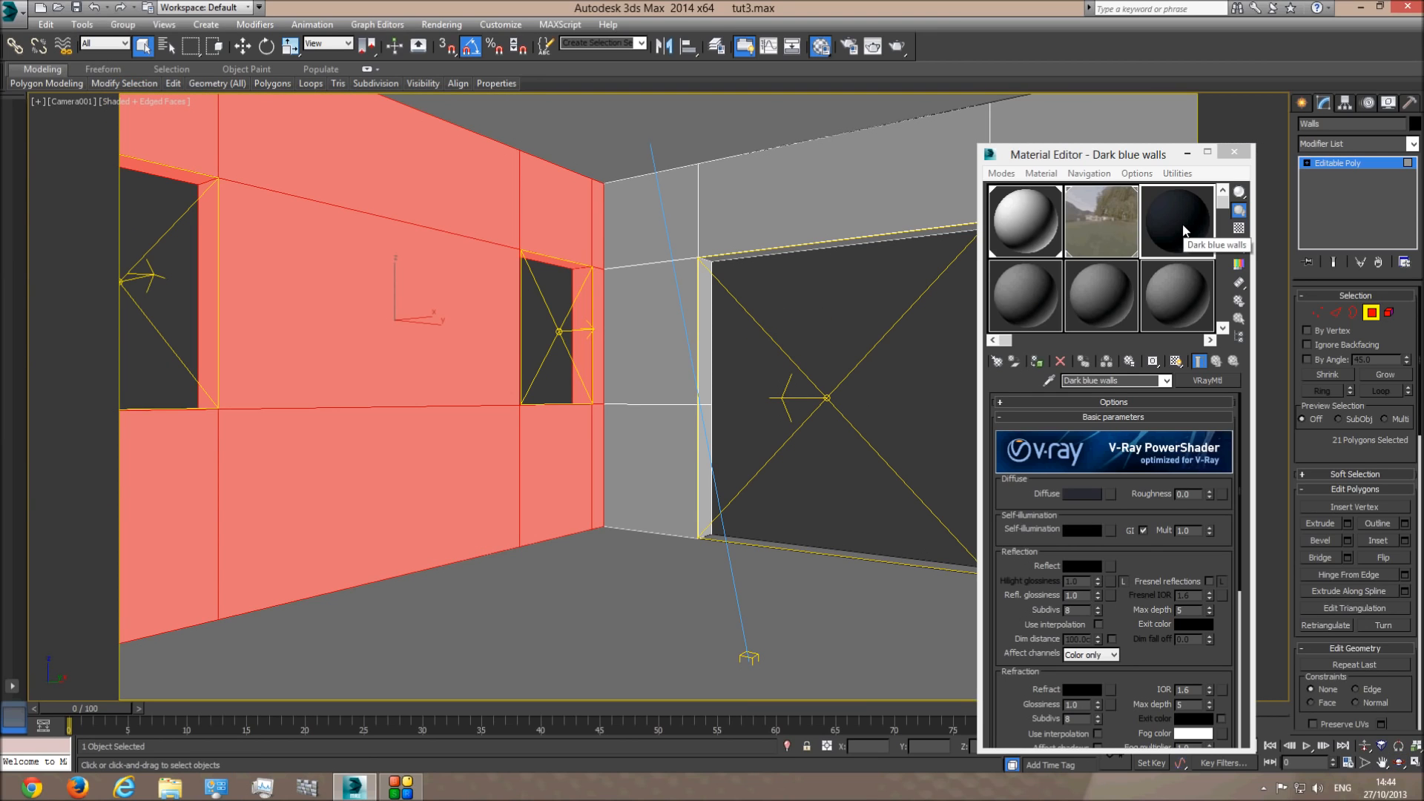
- Assign the Dark blue walls material to the selected wall polygons, leave polygon level and deselect the Walls object
click(1037, 363)
click(1367, 163)
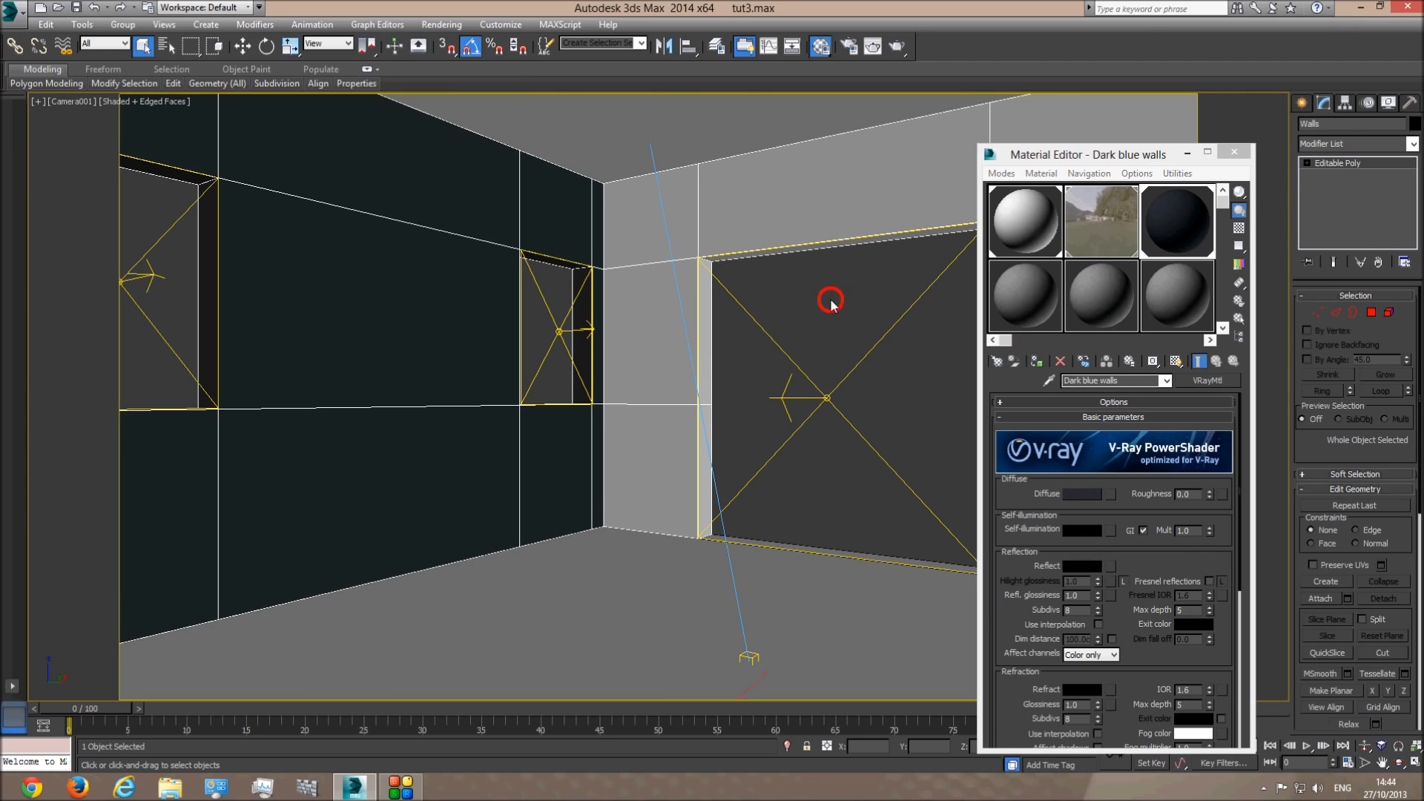
click(803, 528)
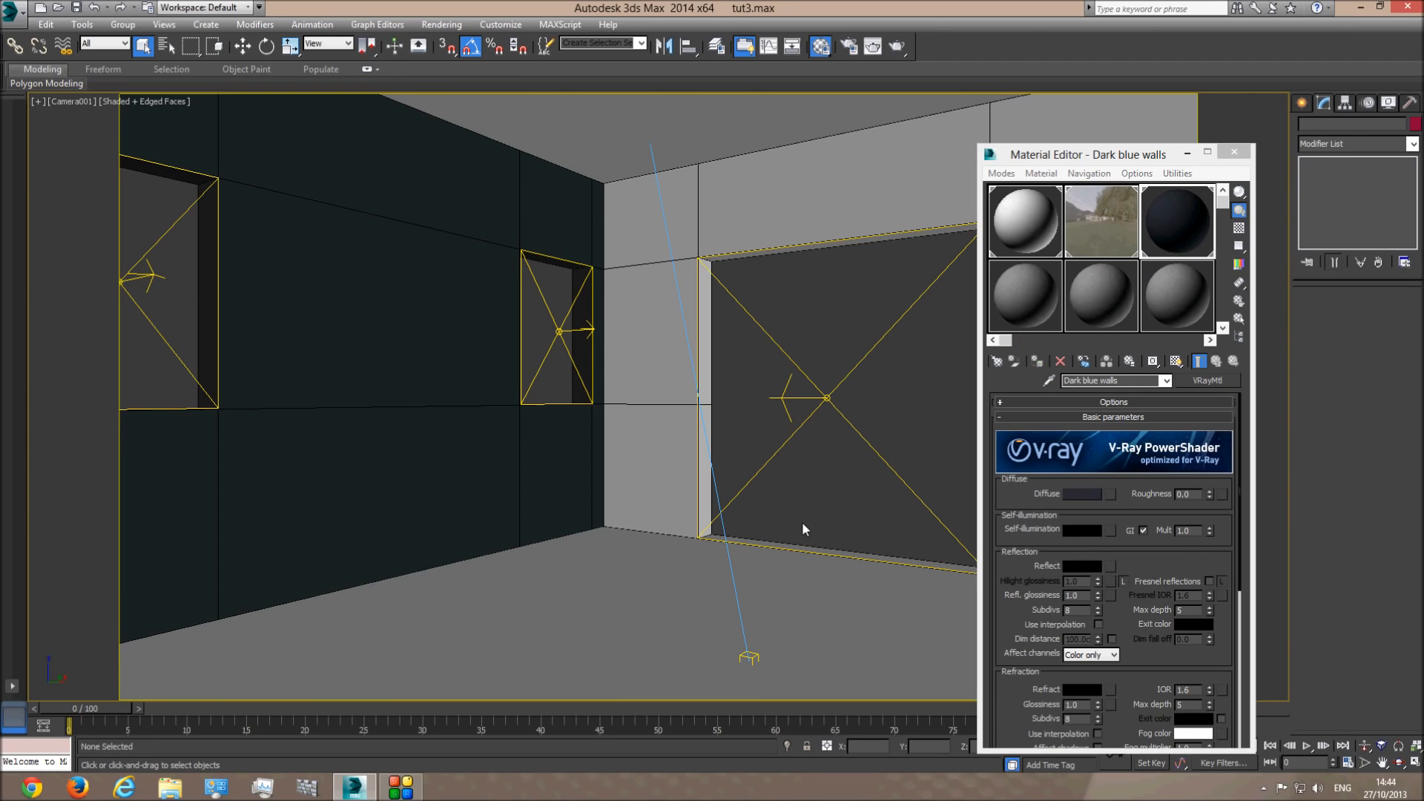
click(636, 116)
click(478, 208)
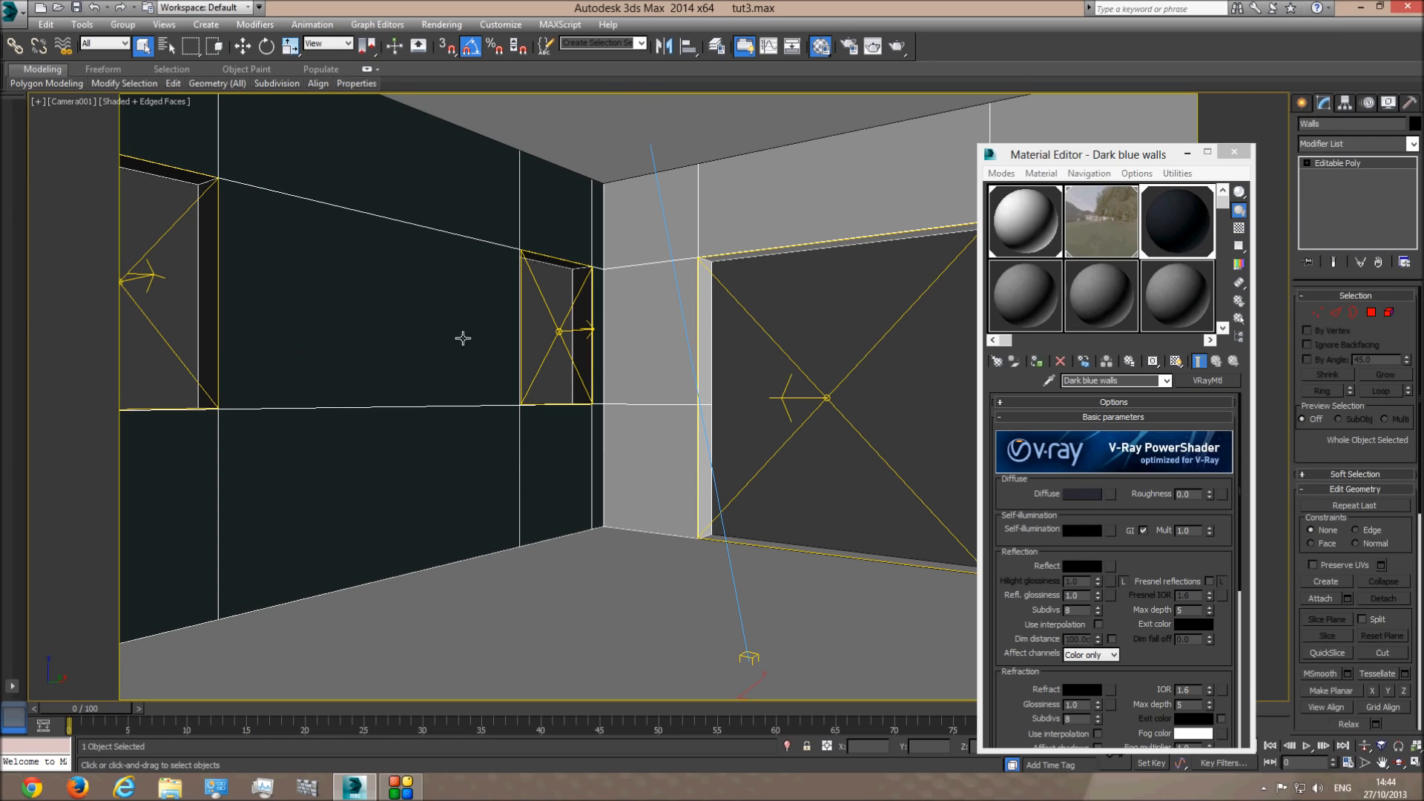
click(743, 367)
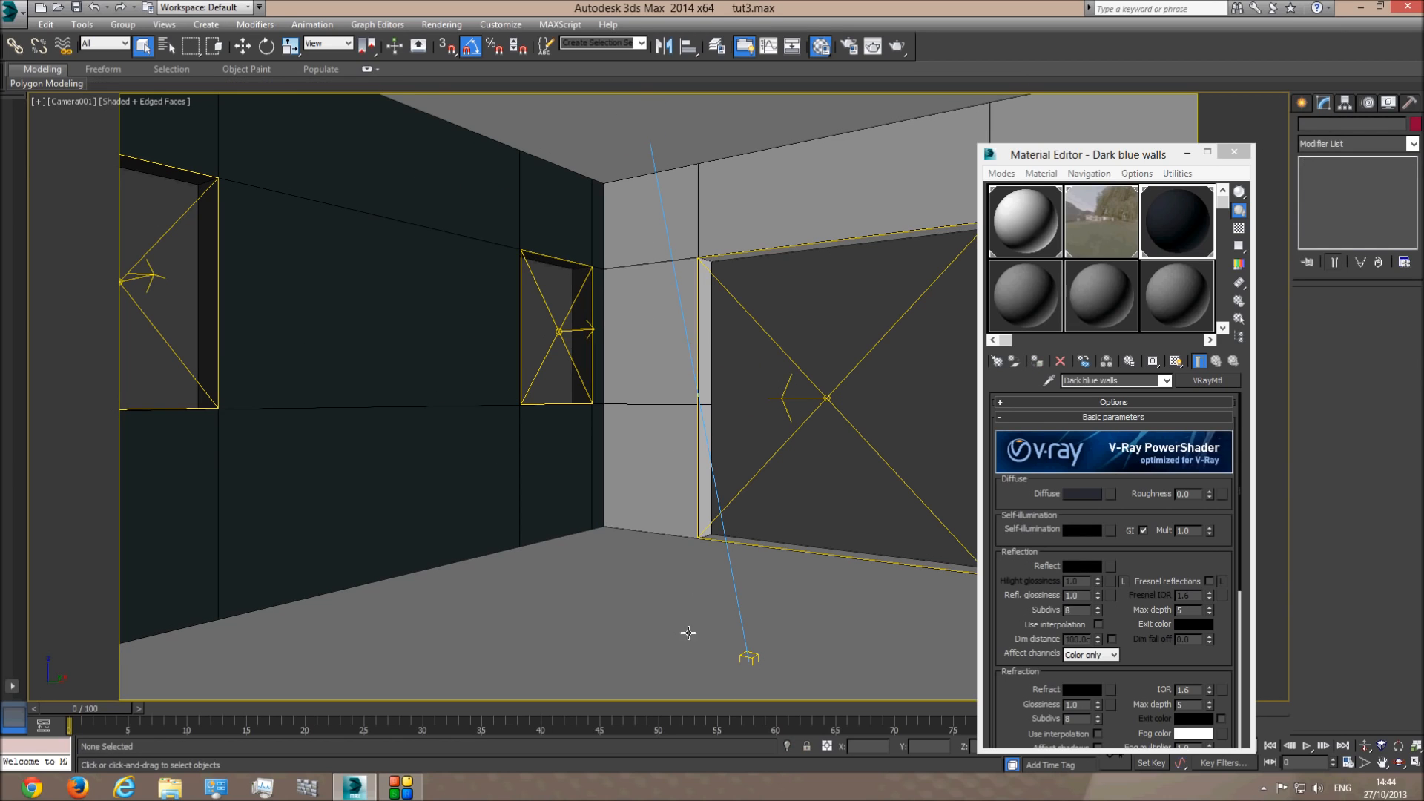
- Select the Floor object, name an unused material slot "wood floor" and change its type to VRayMtl
click(680, 594)
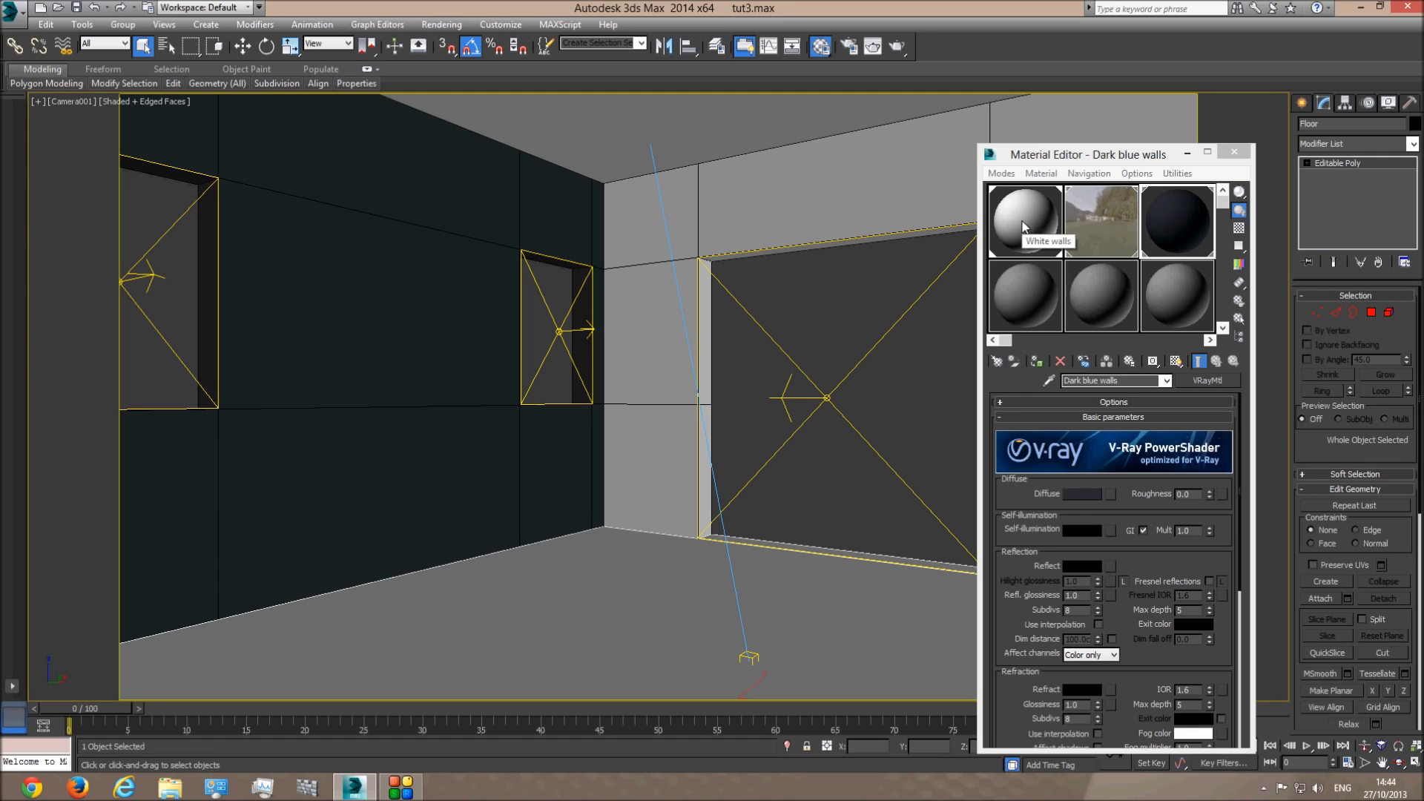
click(1037, 299)
drag(1110, 380, 963, 383)
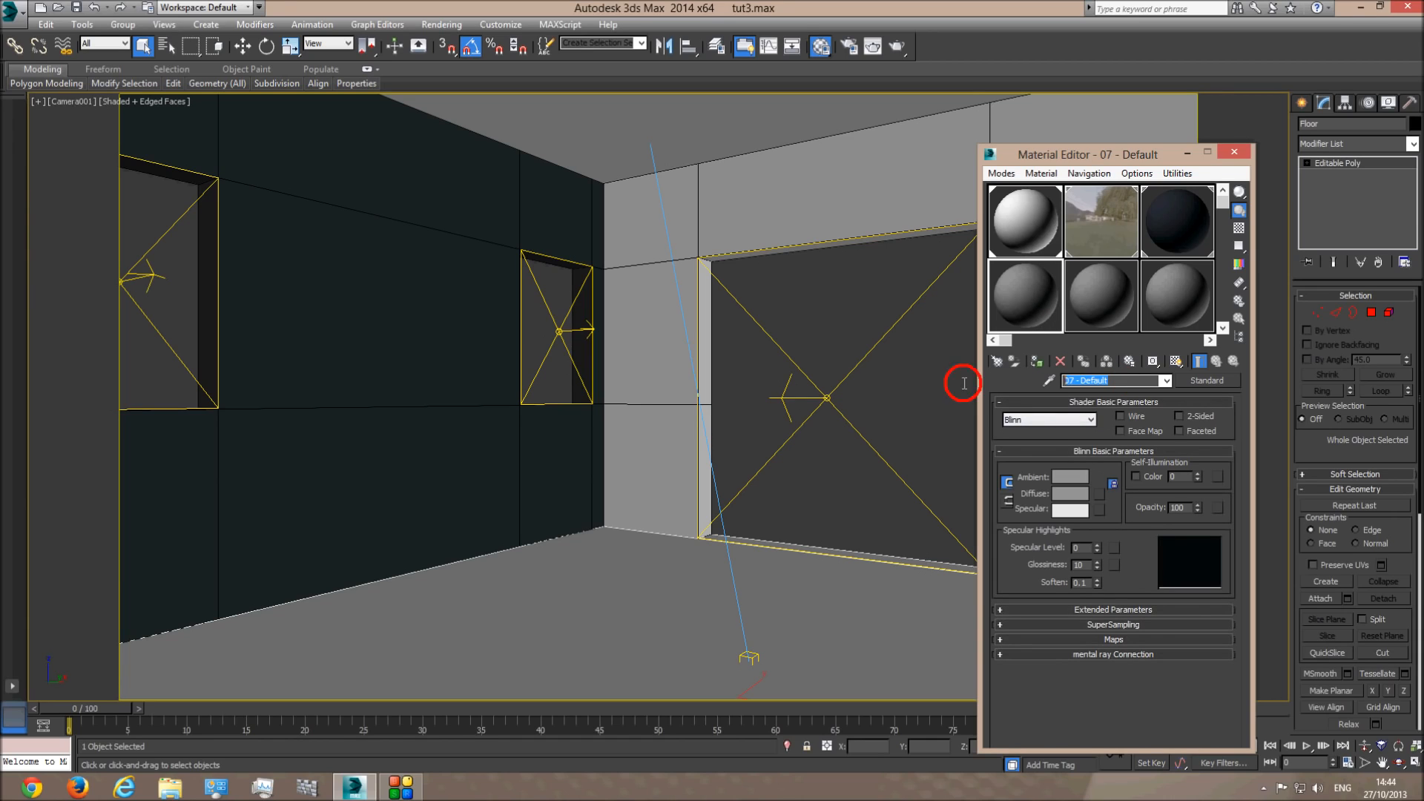
text(wood floor)
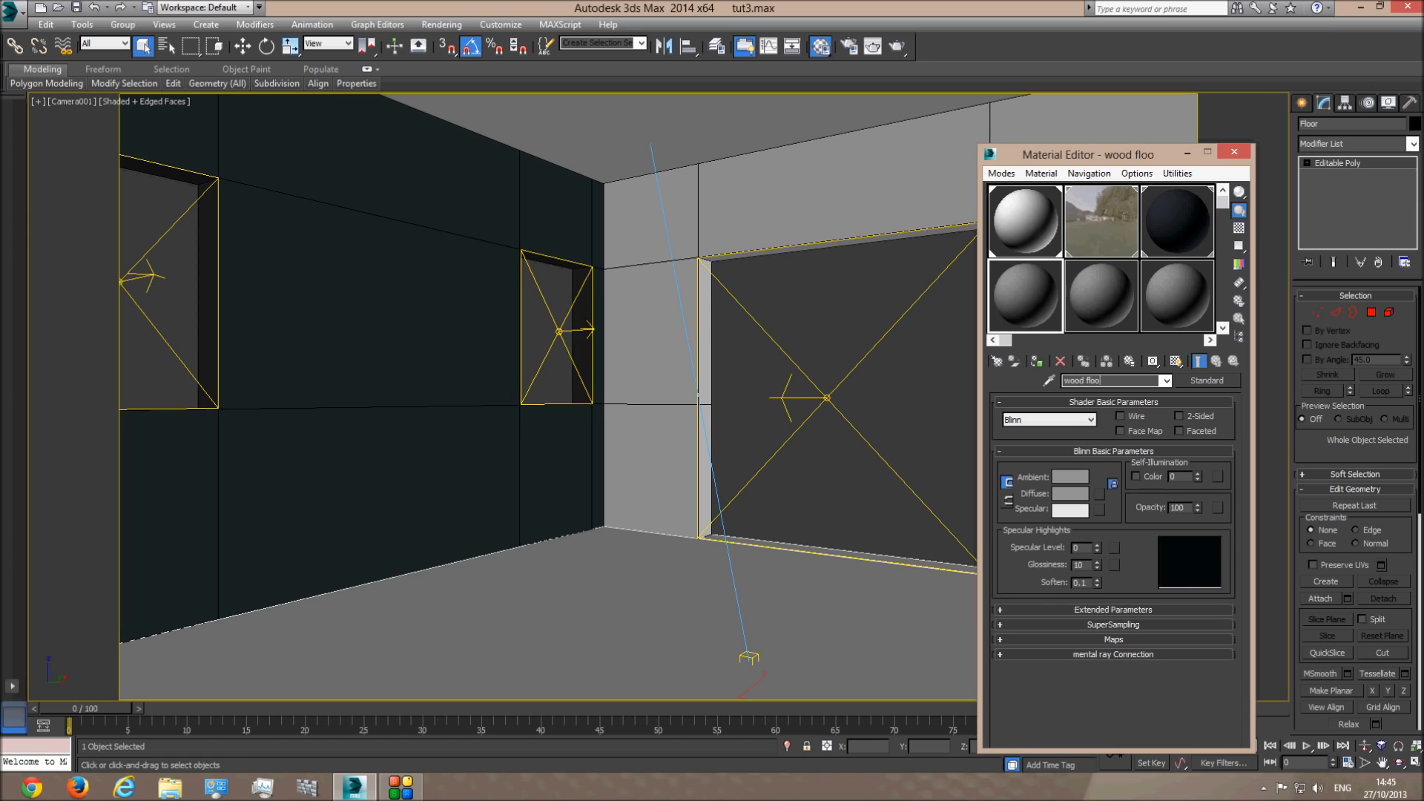
click(1200, 382)
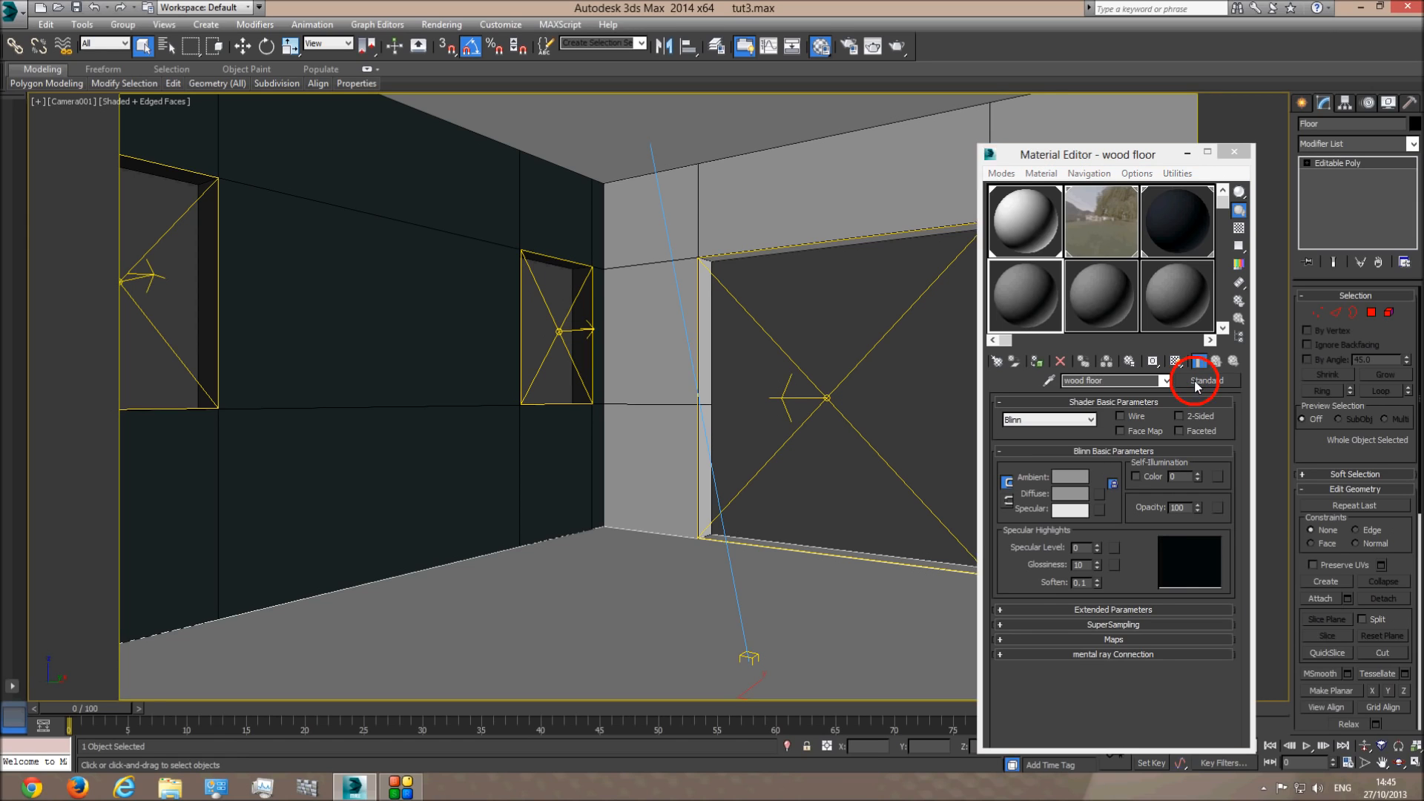
double_click(696, 468)
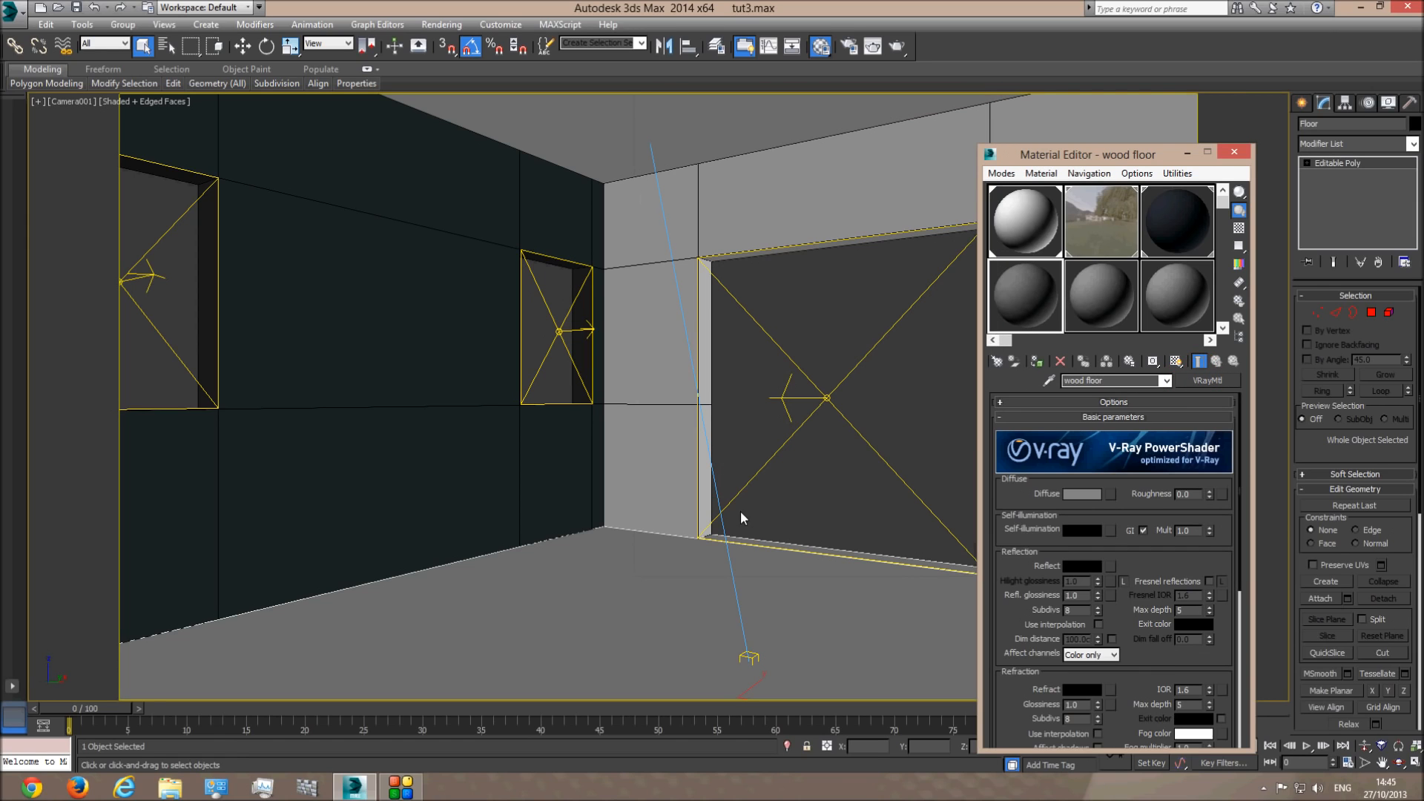
- Preview the wood image wenge_20120518_1223946663.jpg from the Desktop and load it as the wood floor material's diffuse bitmap
click(1112, 495)
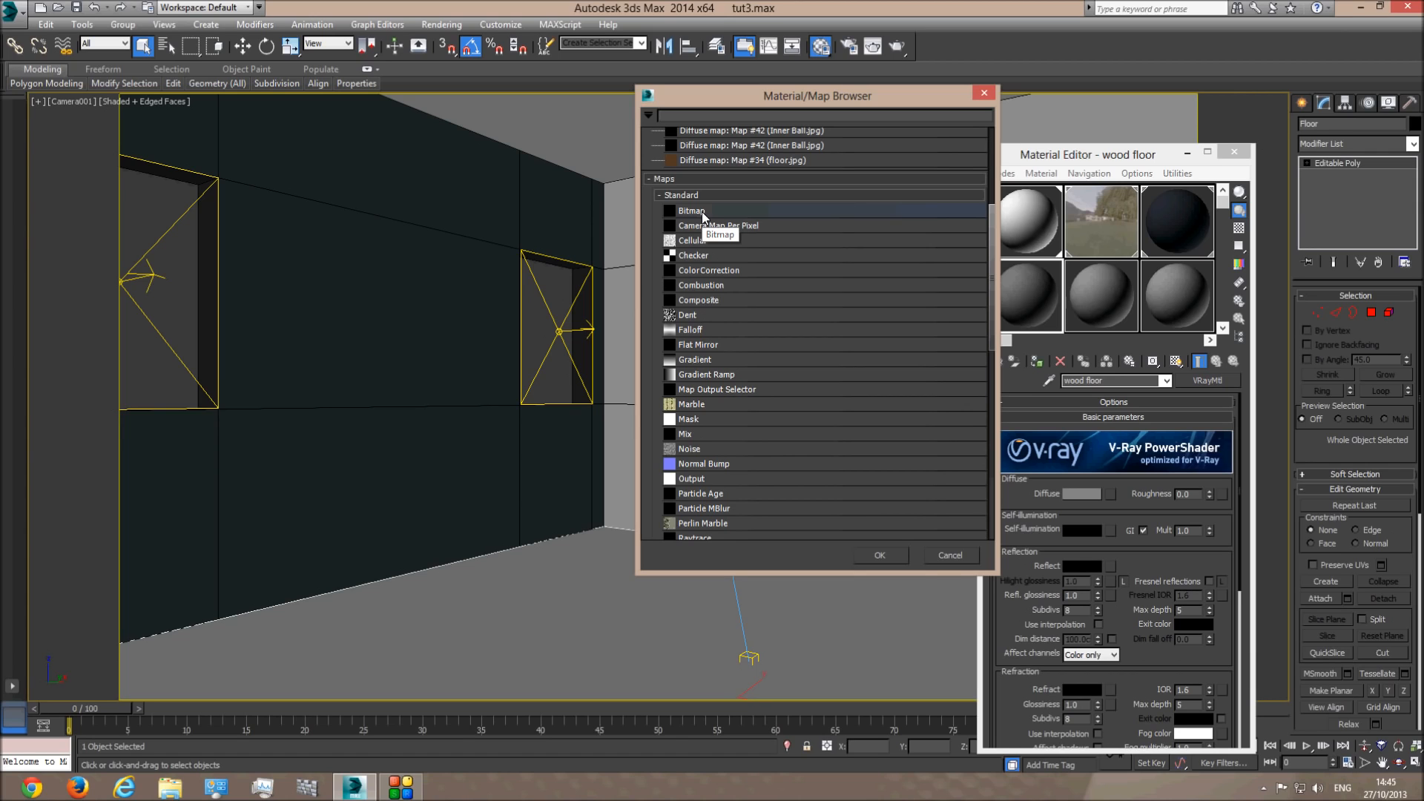
double_click(702, 215)
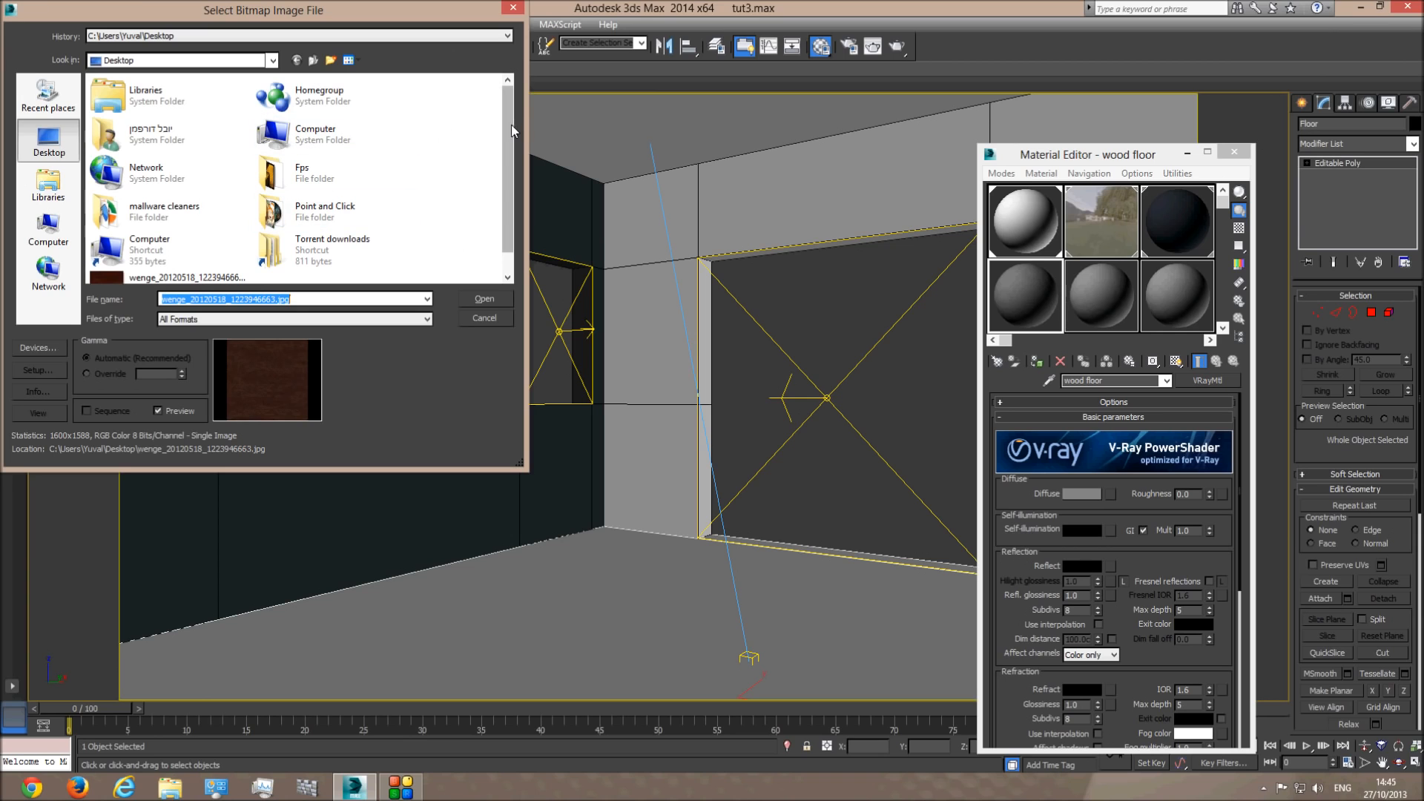
drag(511, 125, 509, 152)
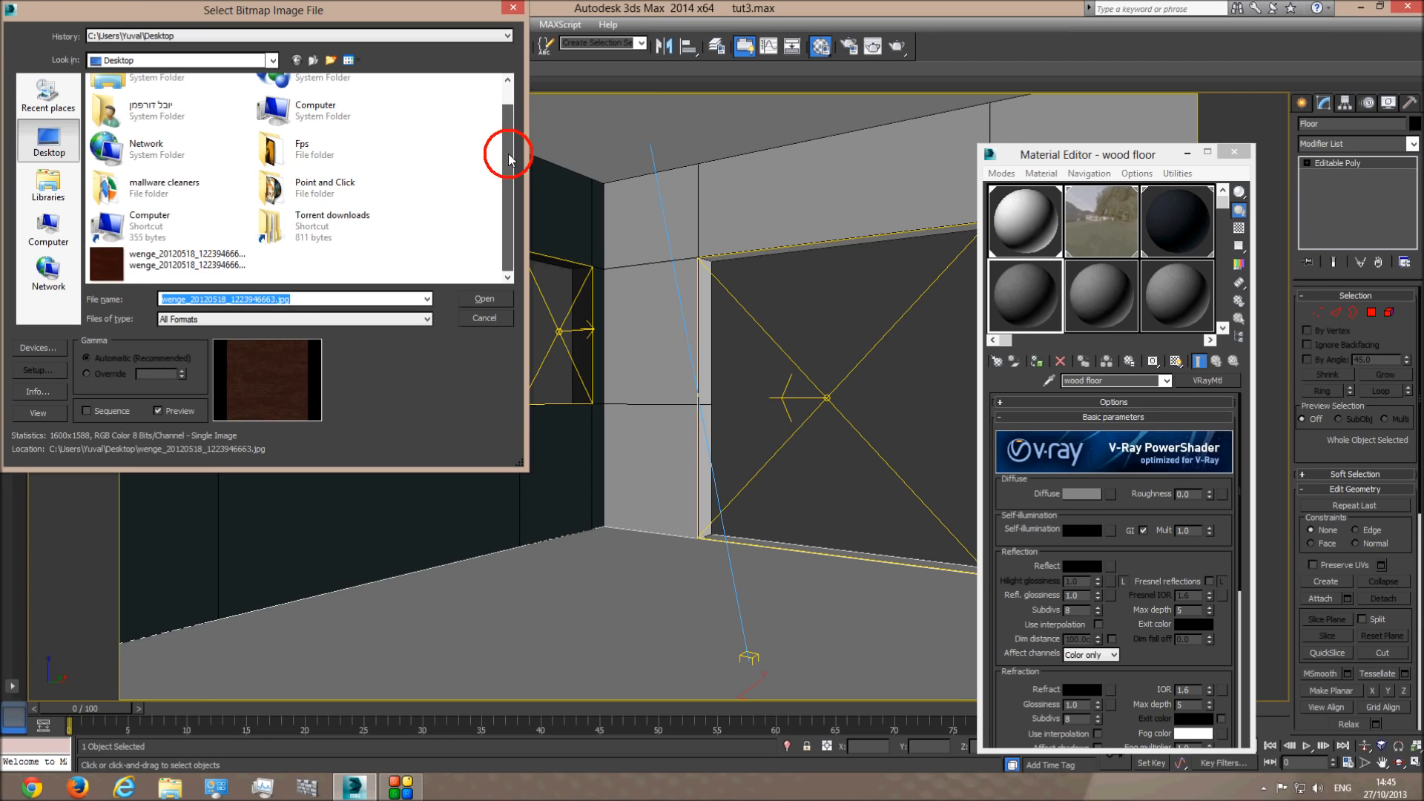
right_click(124, 262)
click(152, 290)
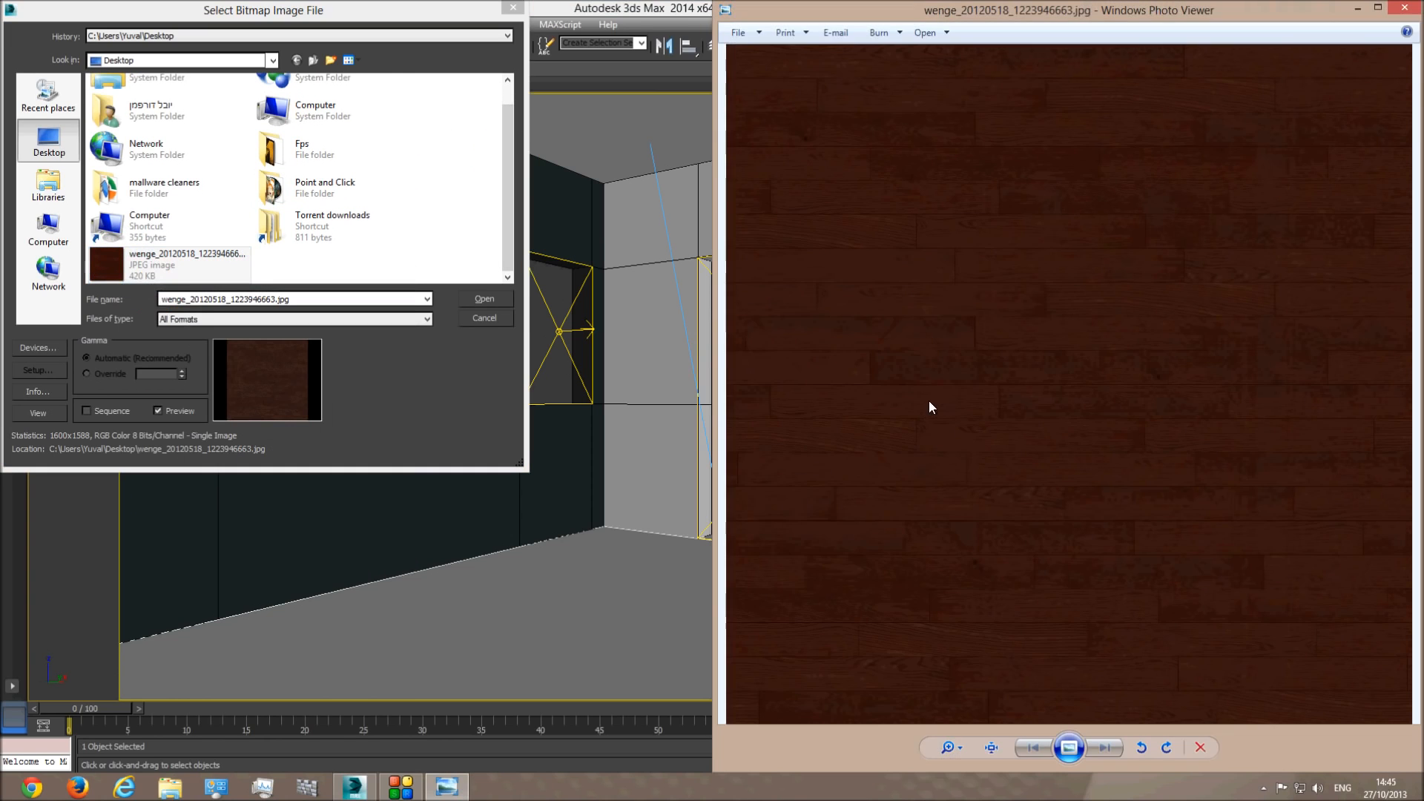
drag(1010, 11, 714, 73)
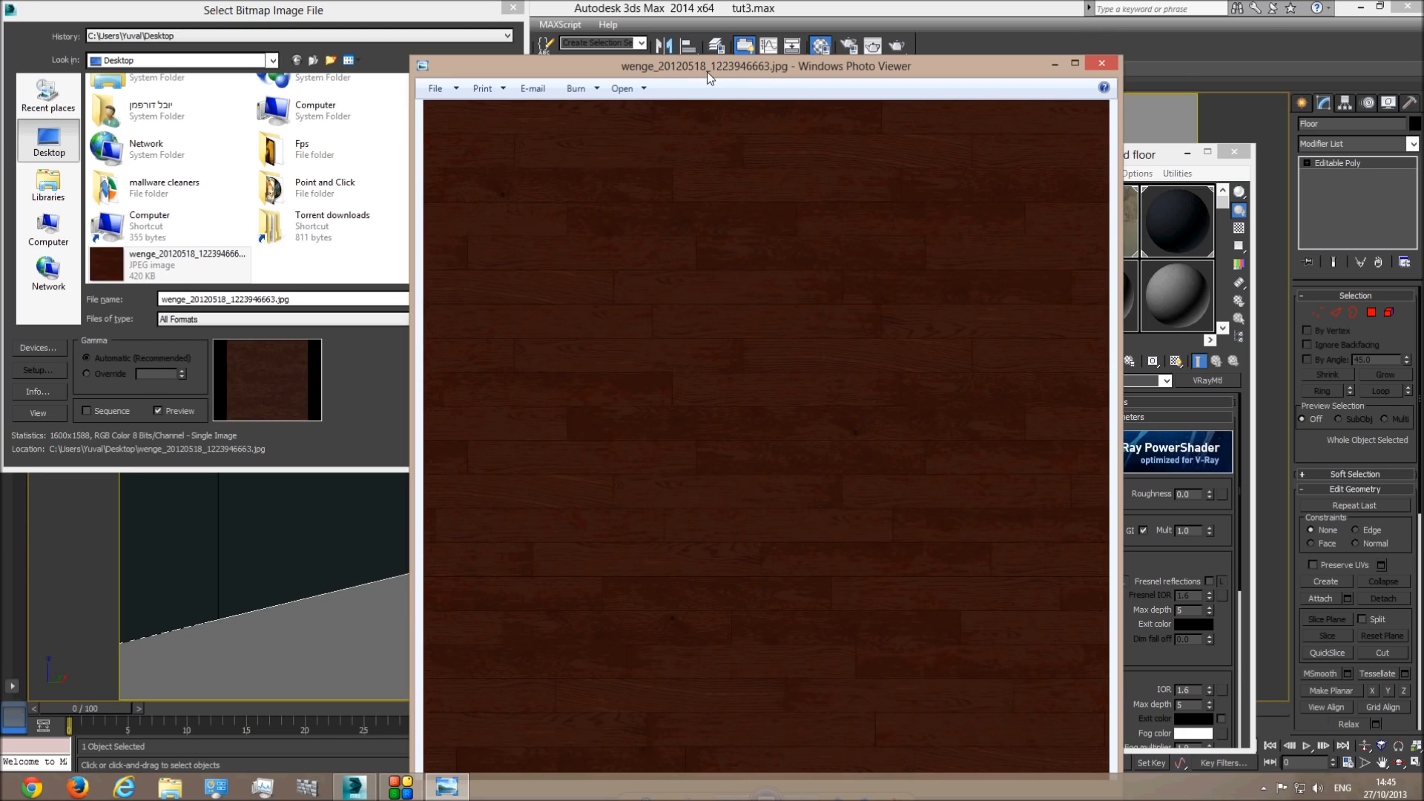
click(1103, 63)
double_click(175, 266)
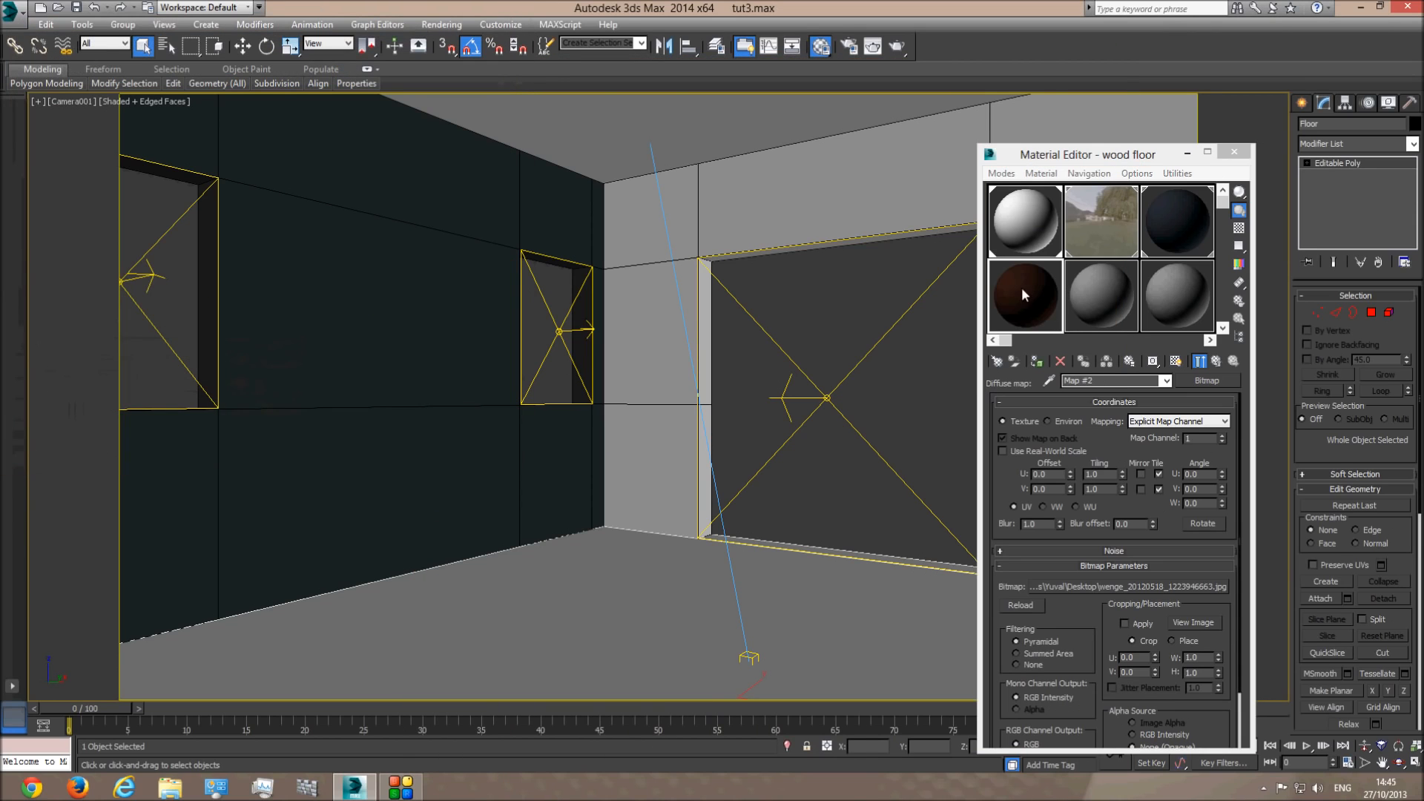
- Examine the wood floor sample in an enlarged preview, switching its sample shape to a box
double_click(1031, 287)
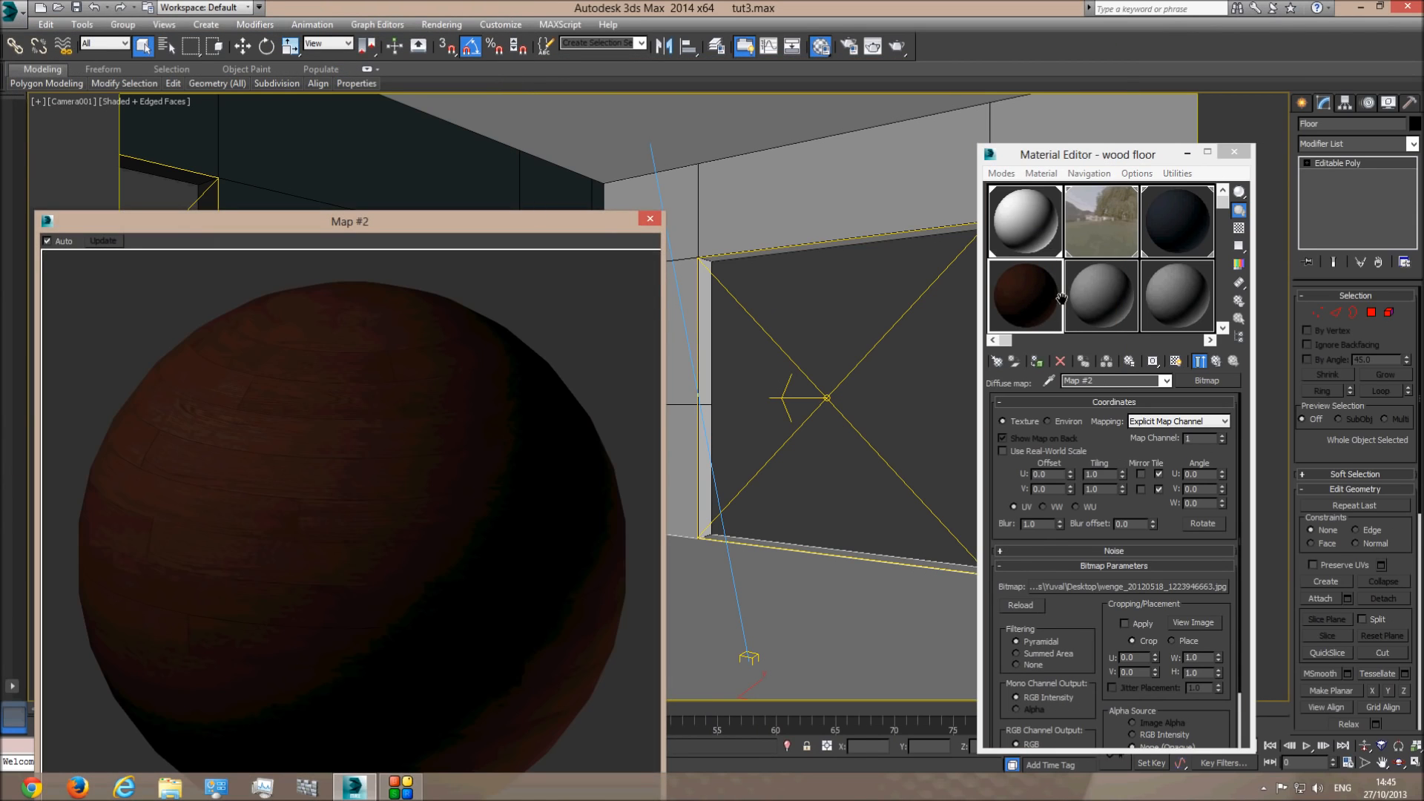
drag(502, 222, 536, 105)
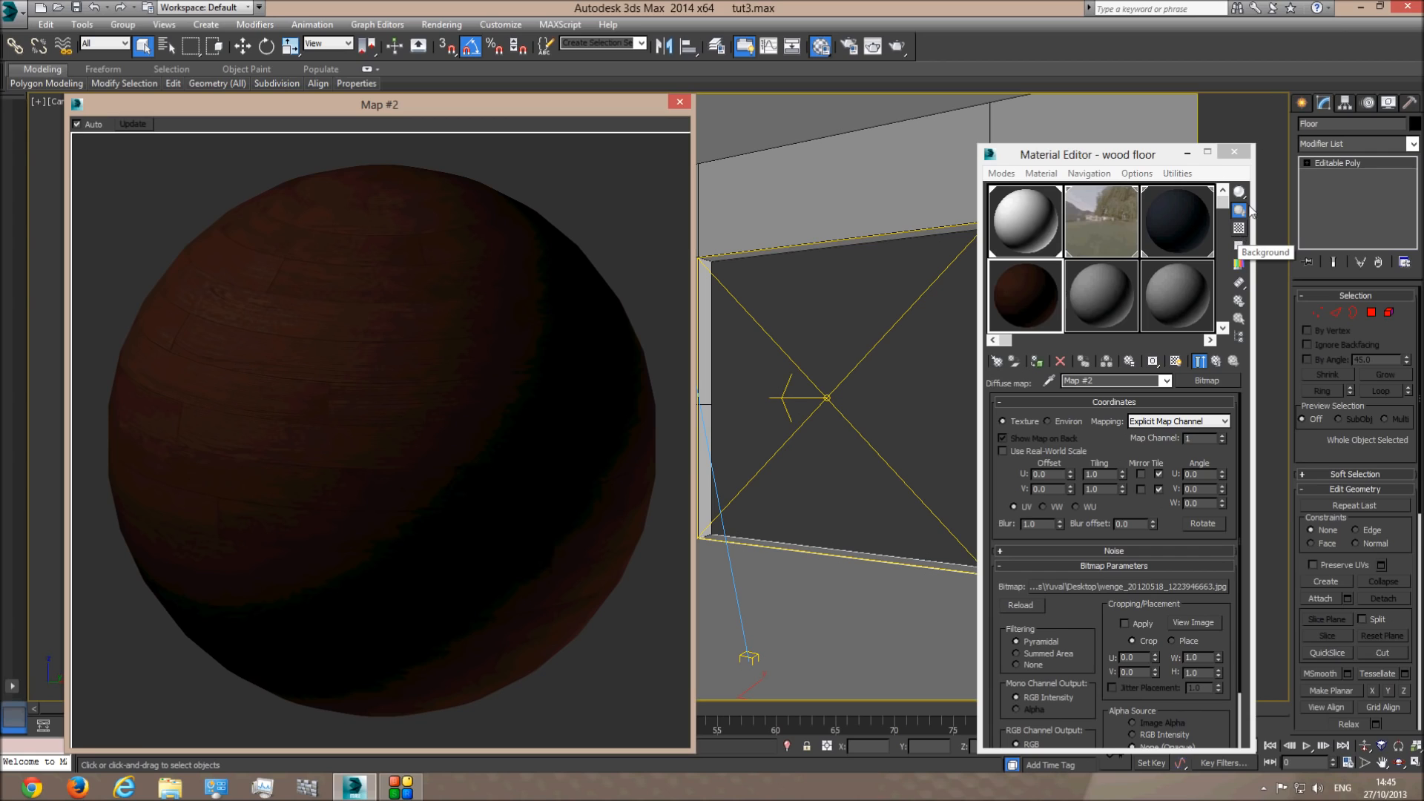
drag(1241, 196, 1292, 192)
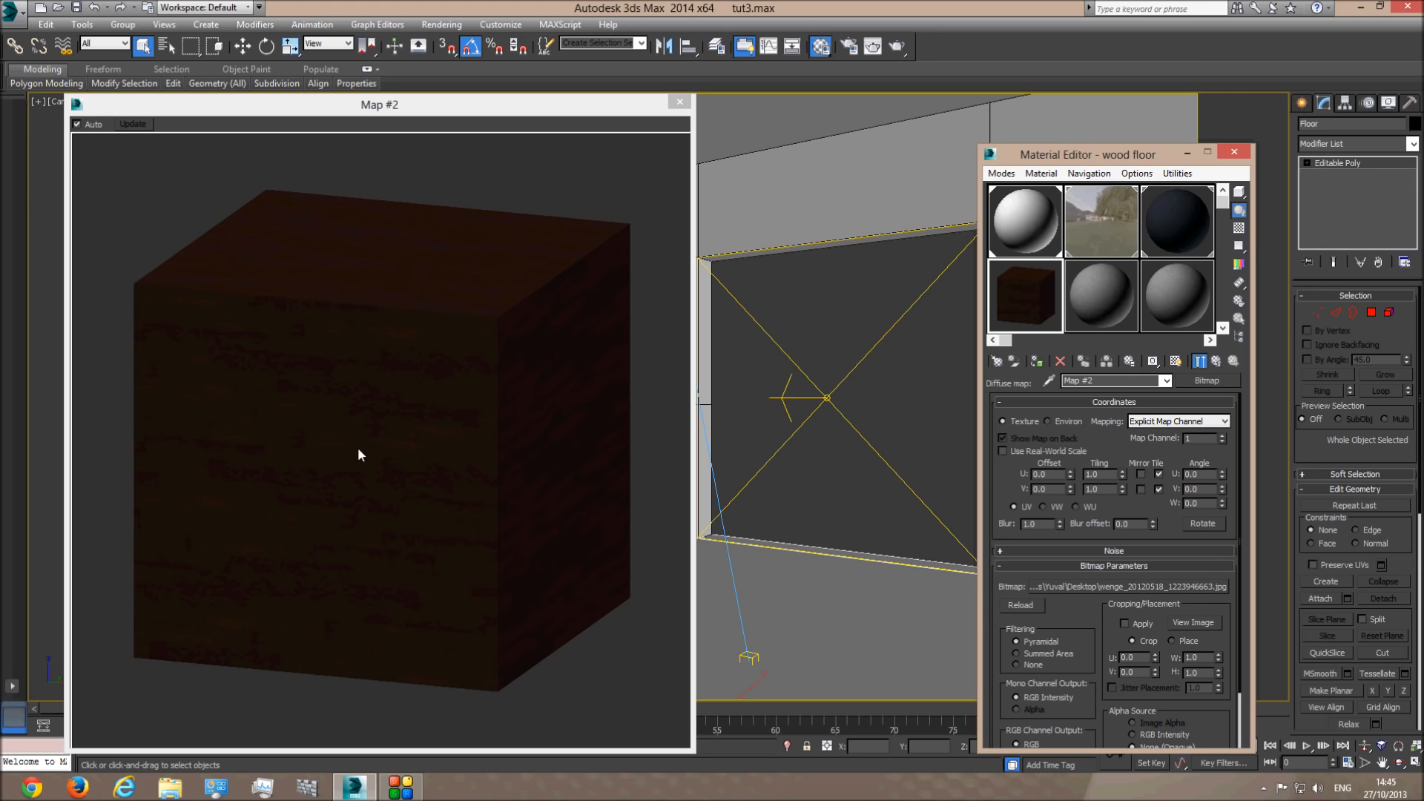
click(679, 103)
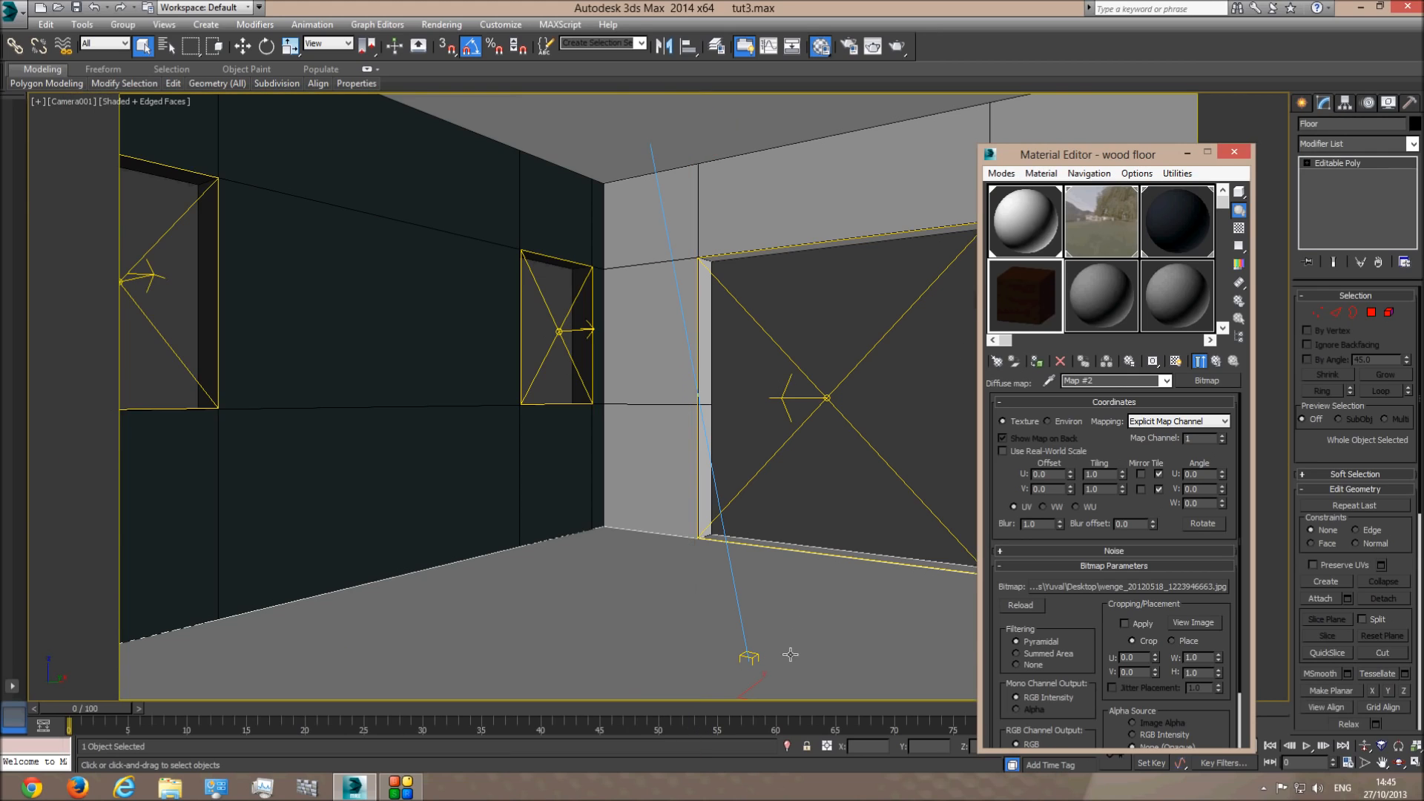
- Return to the parent level of the wood floor material and assign it to the Floor object
click(907, 545)
click(1165, 382)
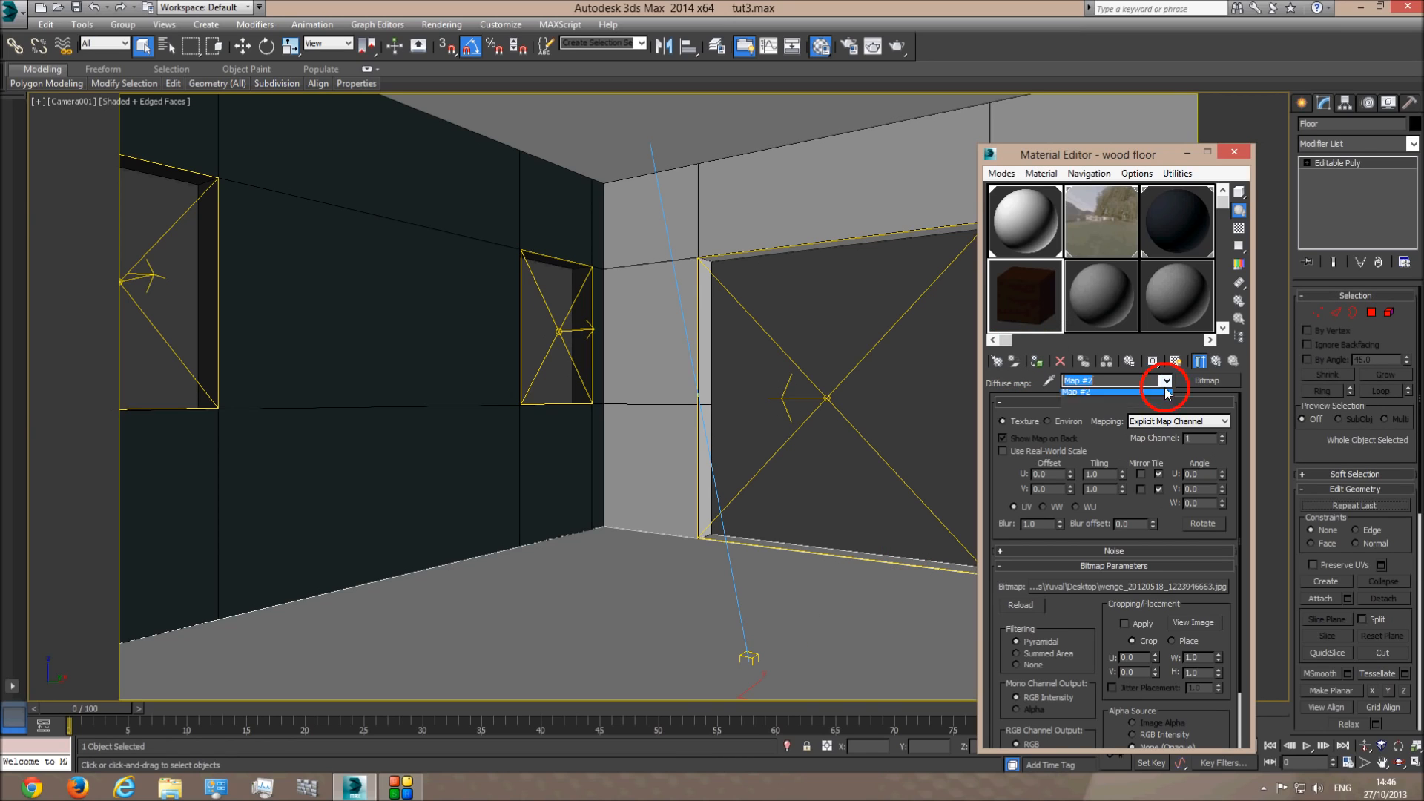
click(1132, 395)
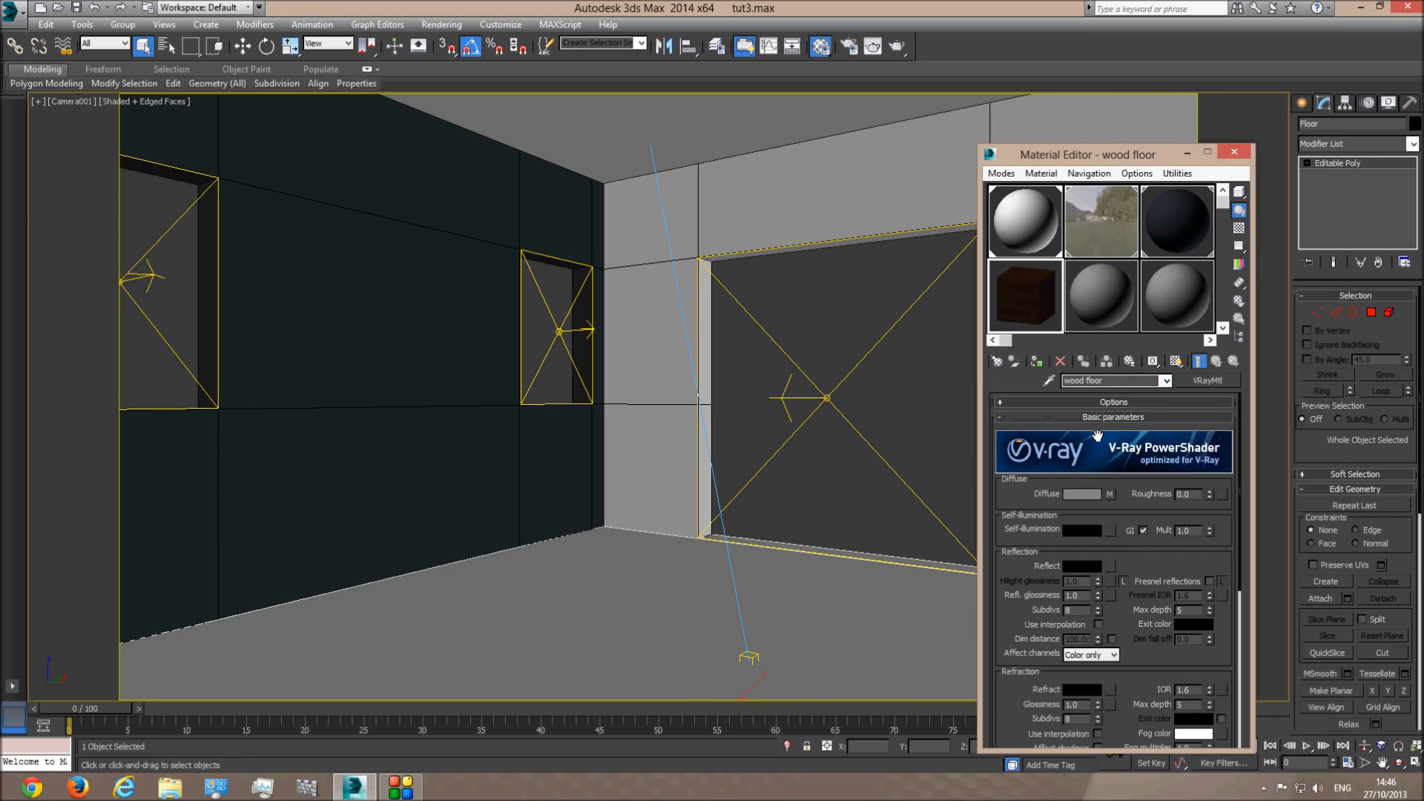
click(1038, 362)
click(1037, 363)
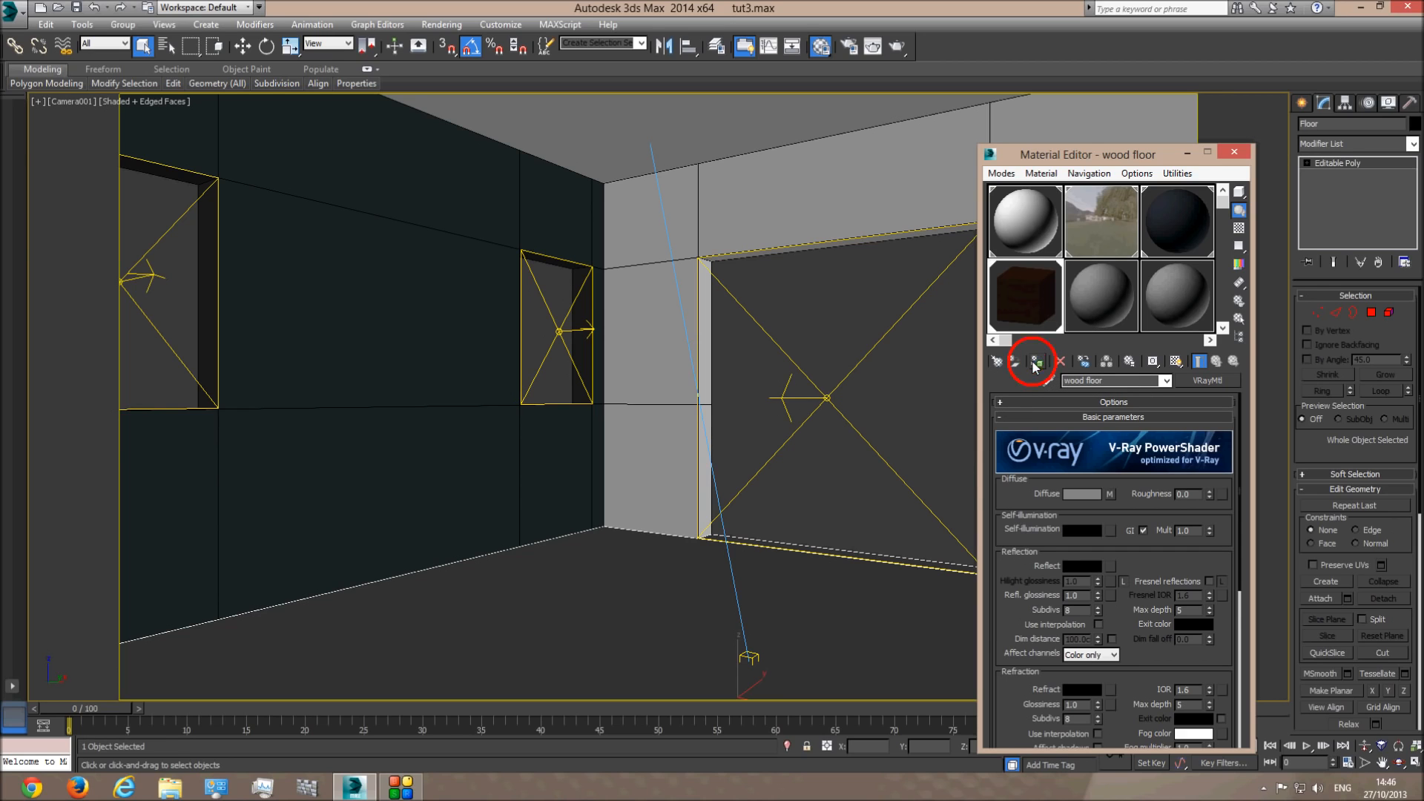
- Switch to a perspective view and display the wood floor's diffuse bitmap in the viewport
key(p)
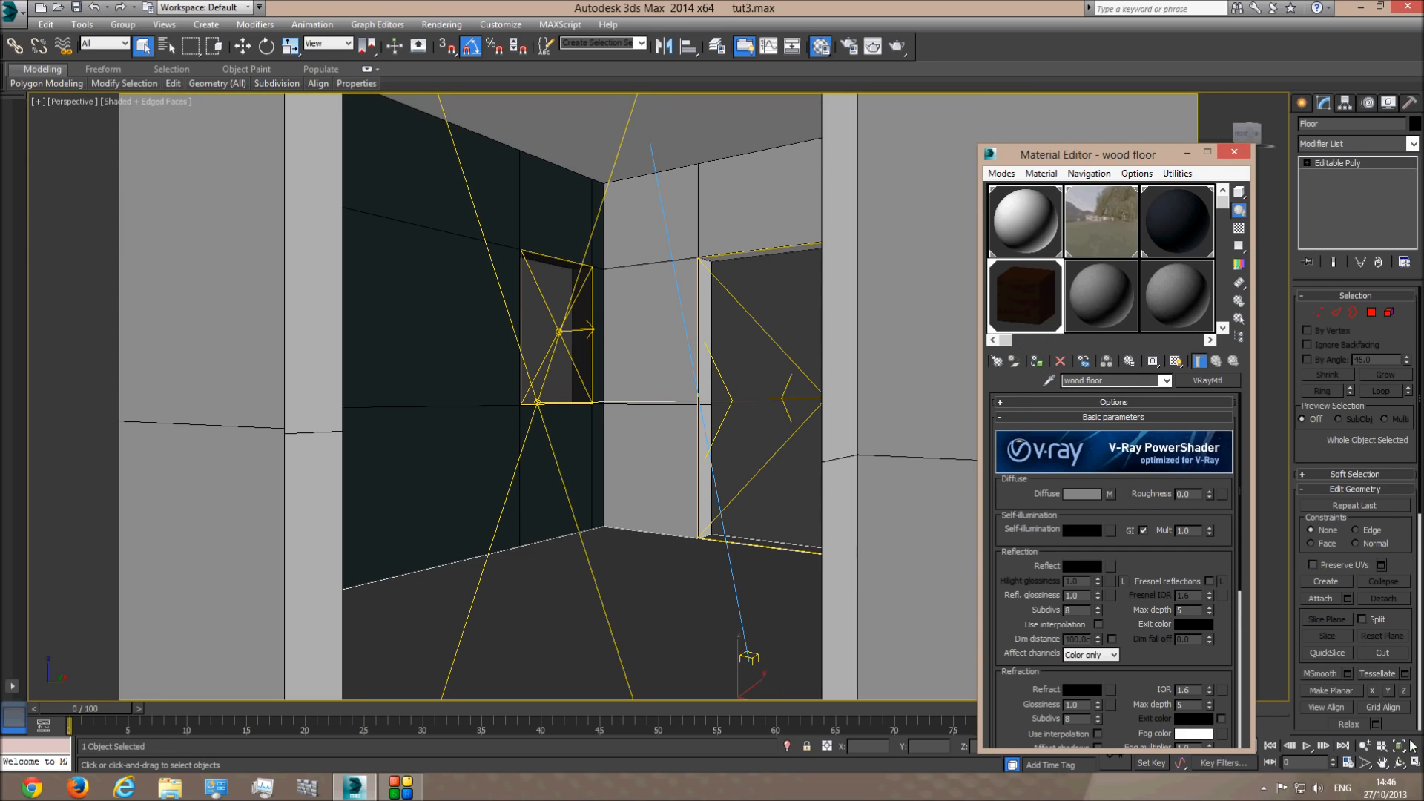
click(1399, 762)
drag(697, 445, 692, 396)
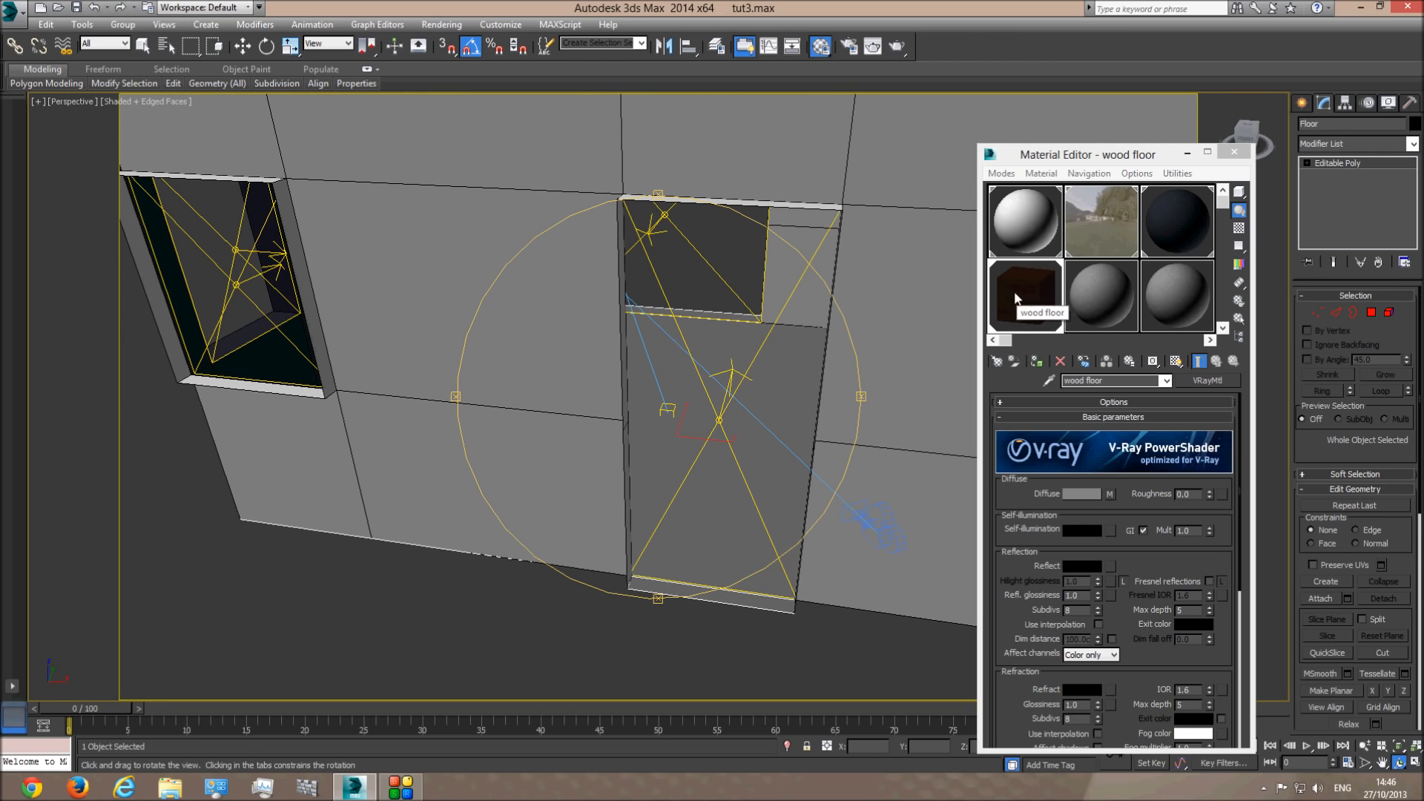
click(1111, 494)
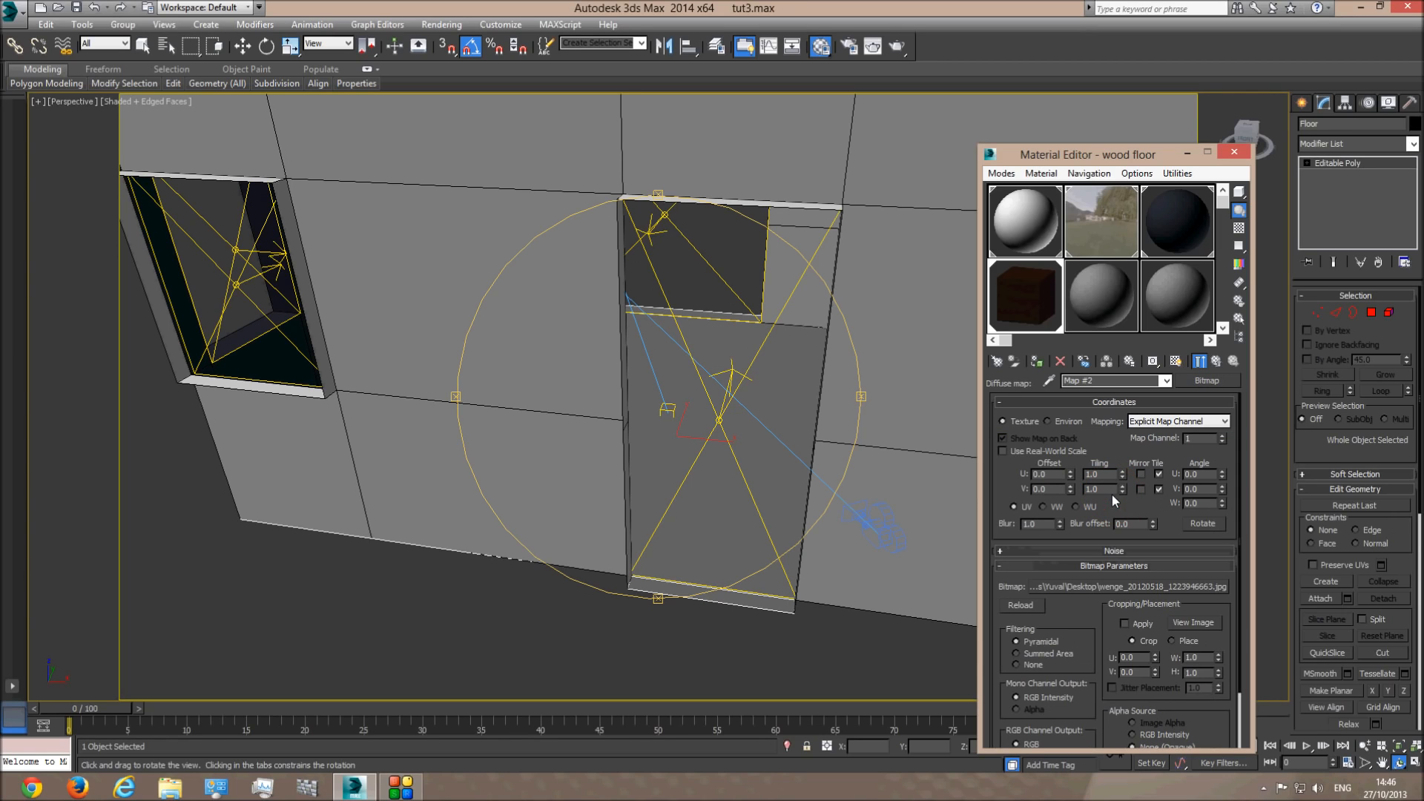
click(1176, 362)
click(1167, 381)
click(1140, 402)
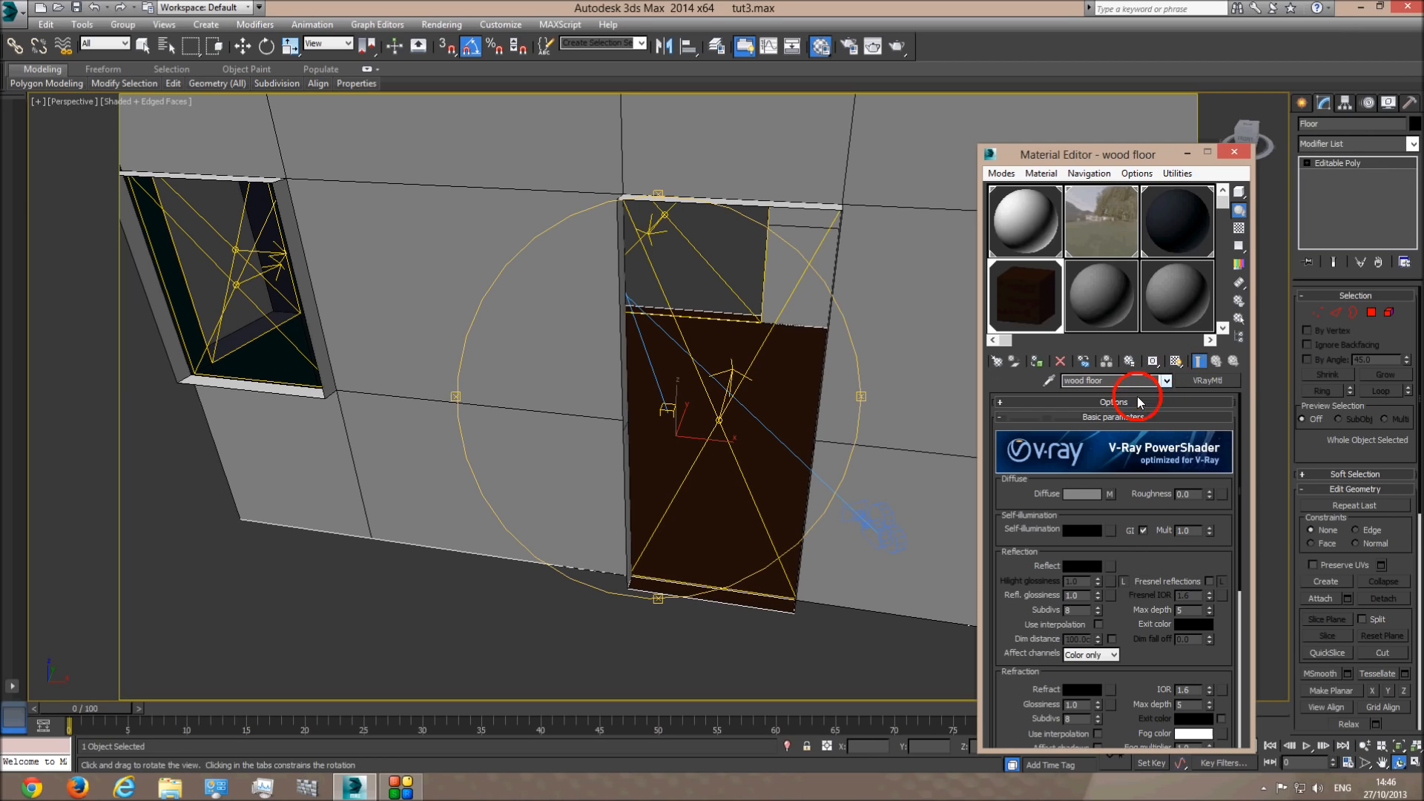
click(1111, 495)
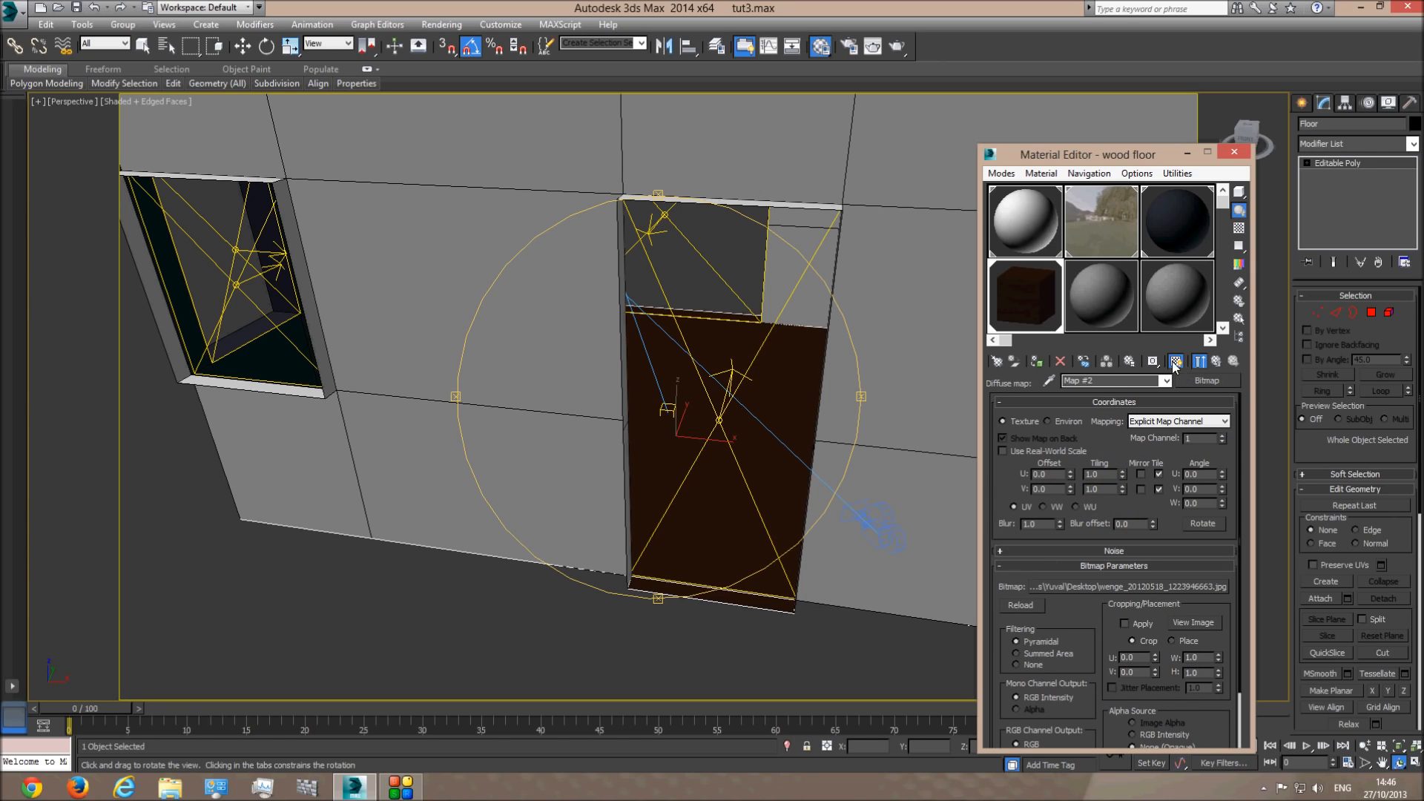
- Isolate the Floor object and frame it from above in the perspective view
right_click(732, 423)
right_click(739, 419)
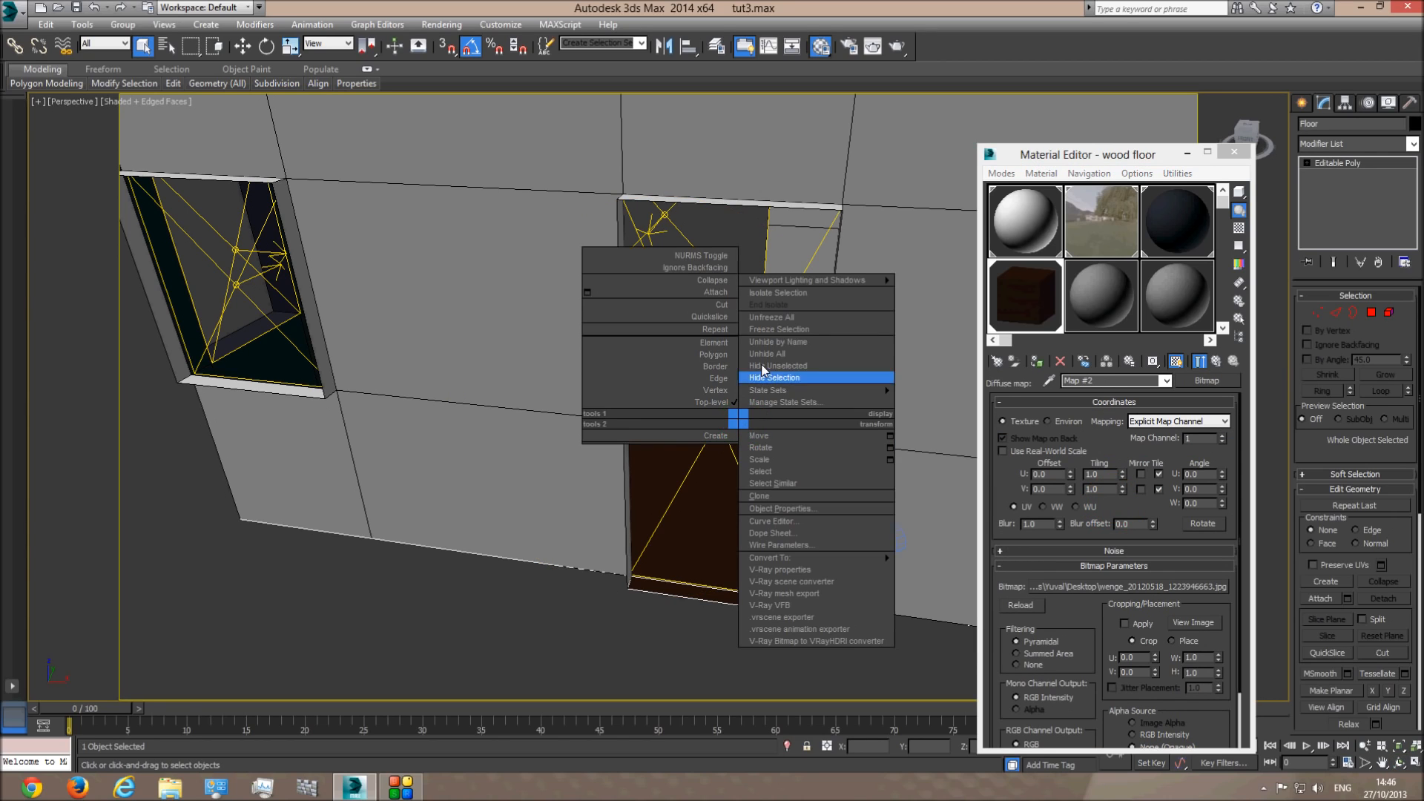
click(767, 292)
scroll(712, 490, up, 5)
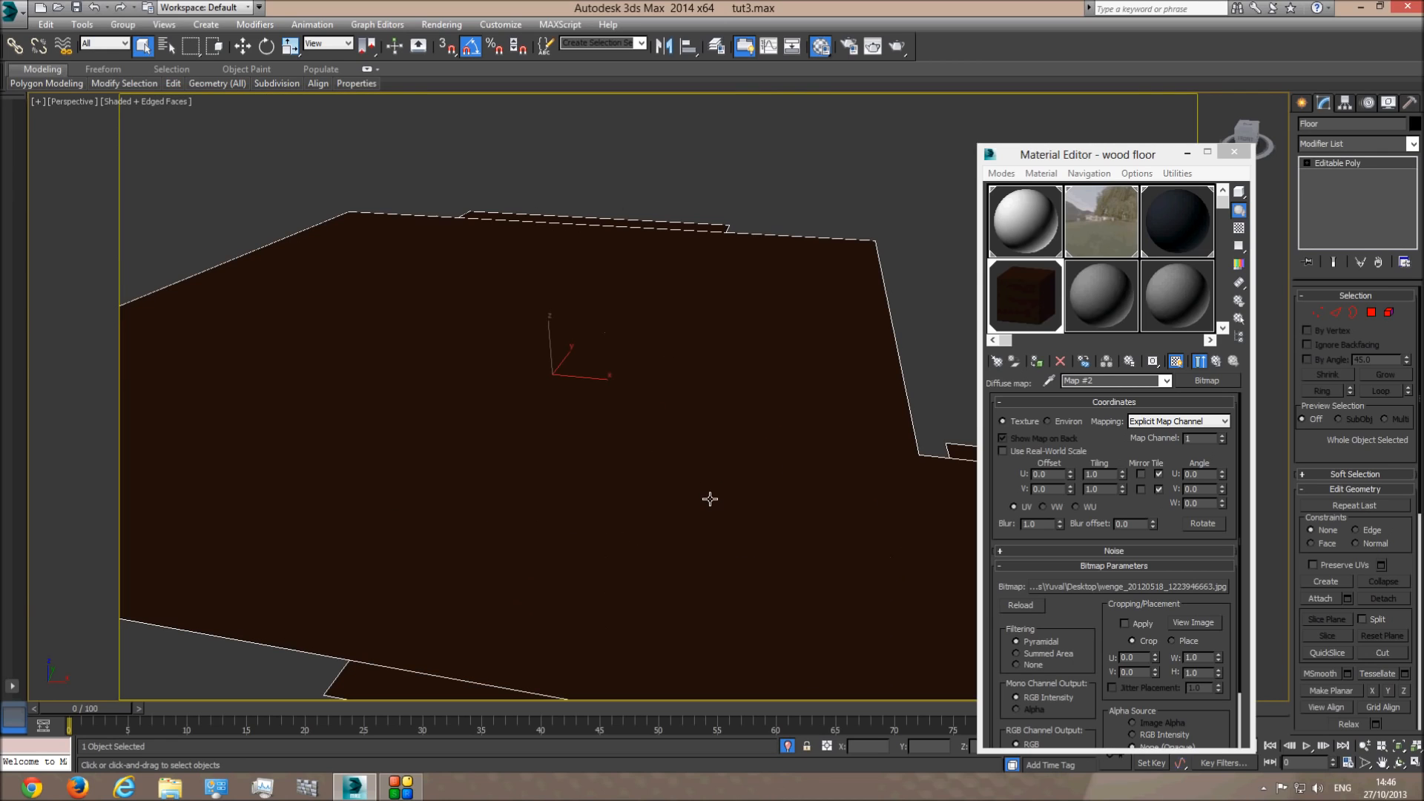
click(1399, 763)
drag(828, 432, 741, 439)
scroll(741, 438, down, 2)
middle_drag(735, 432, 703, 435)
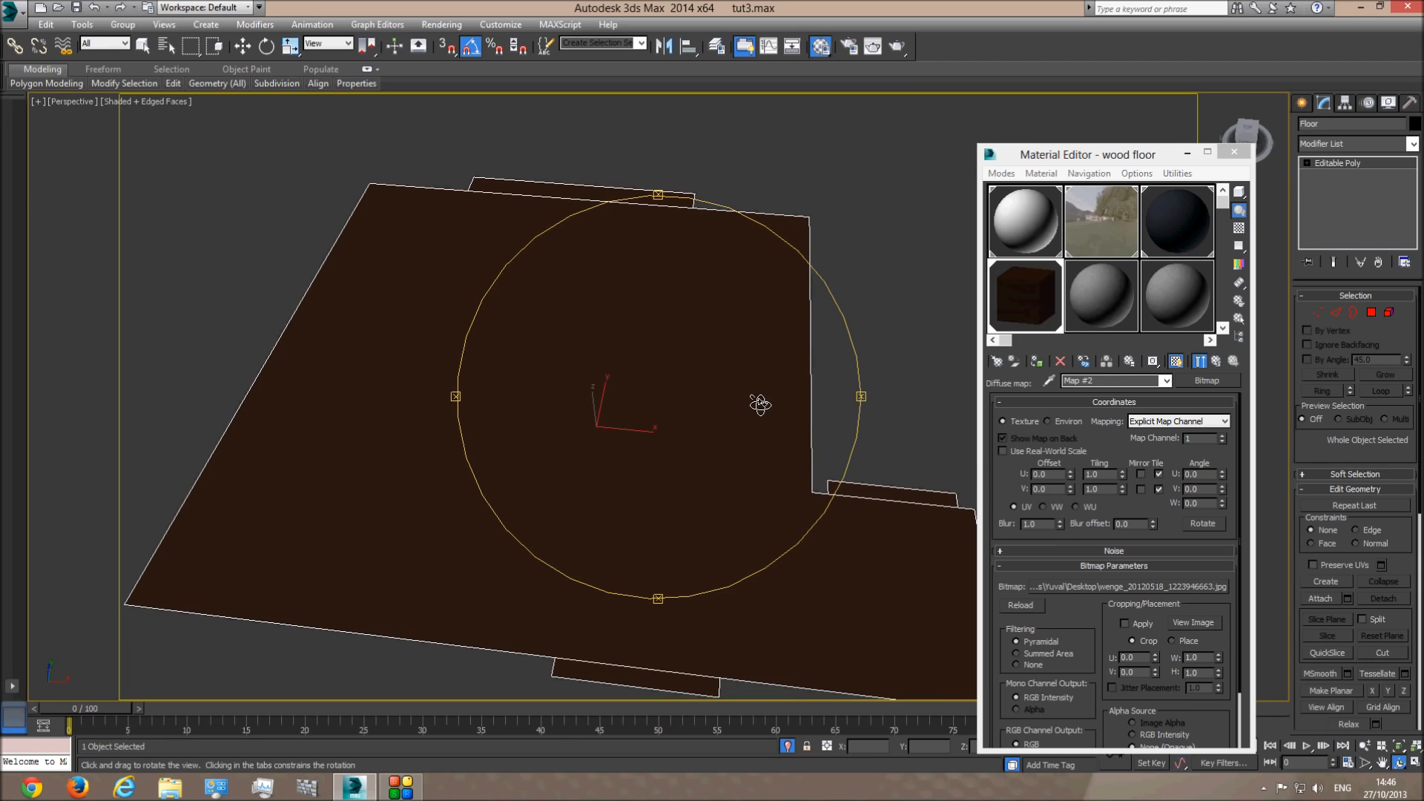
right_click(788, 400)
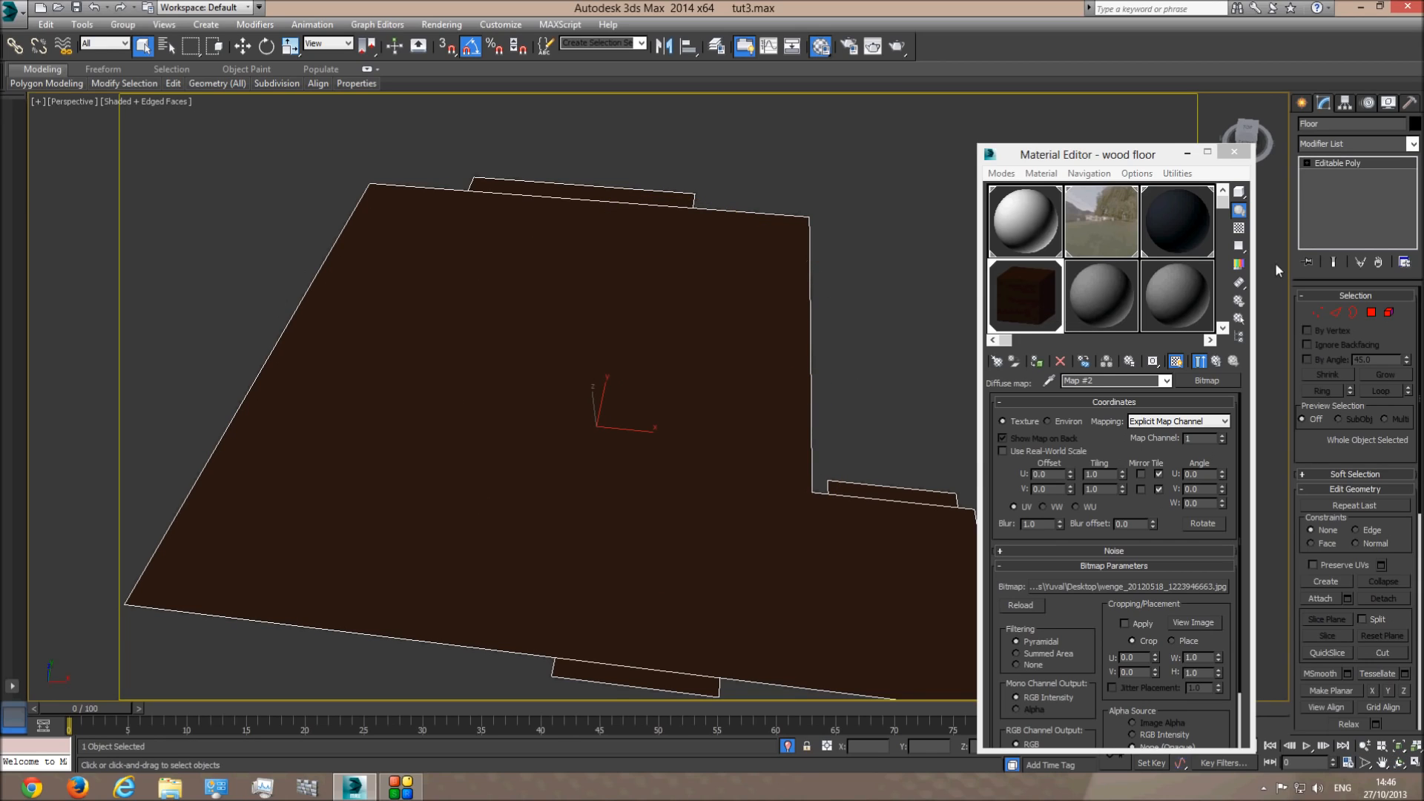
- Add a UVW Map modifier to the Floor object
click(1413, 143)
drag(1414, 194, 1412, 544)
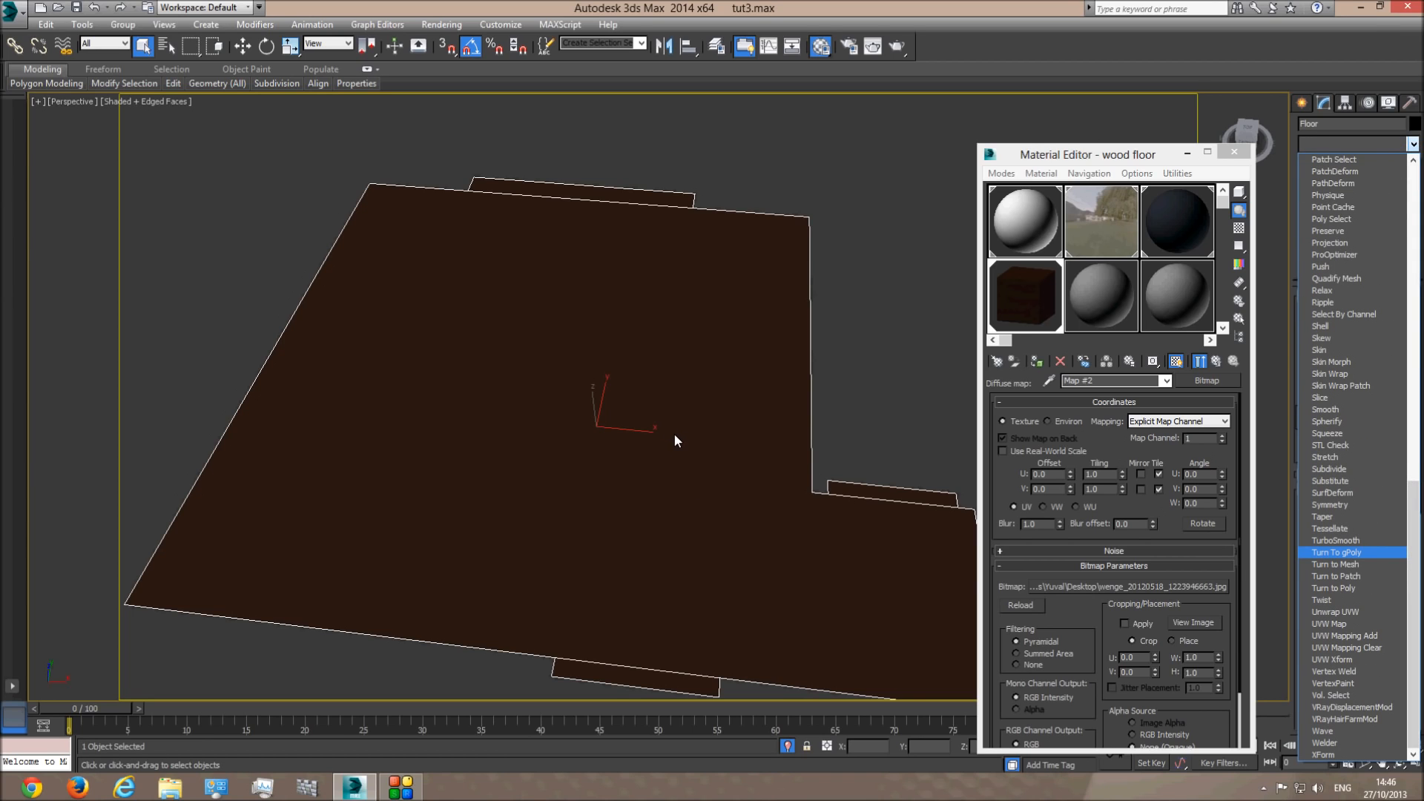
click(1320, 147)
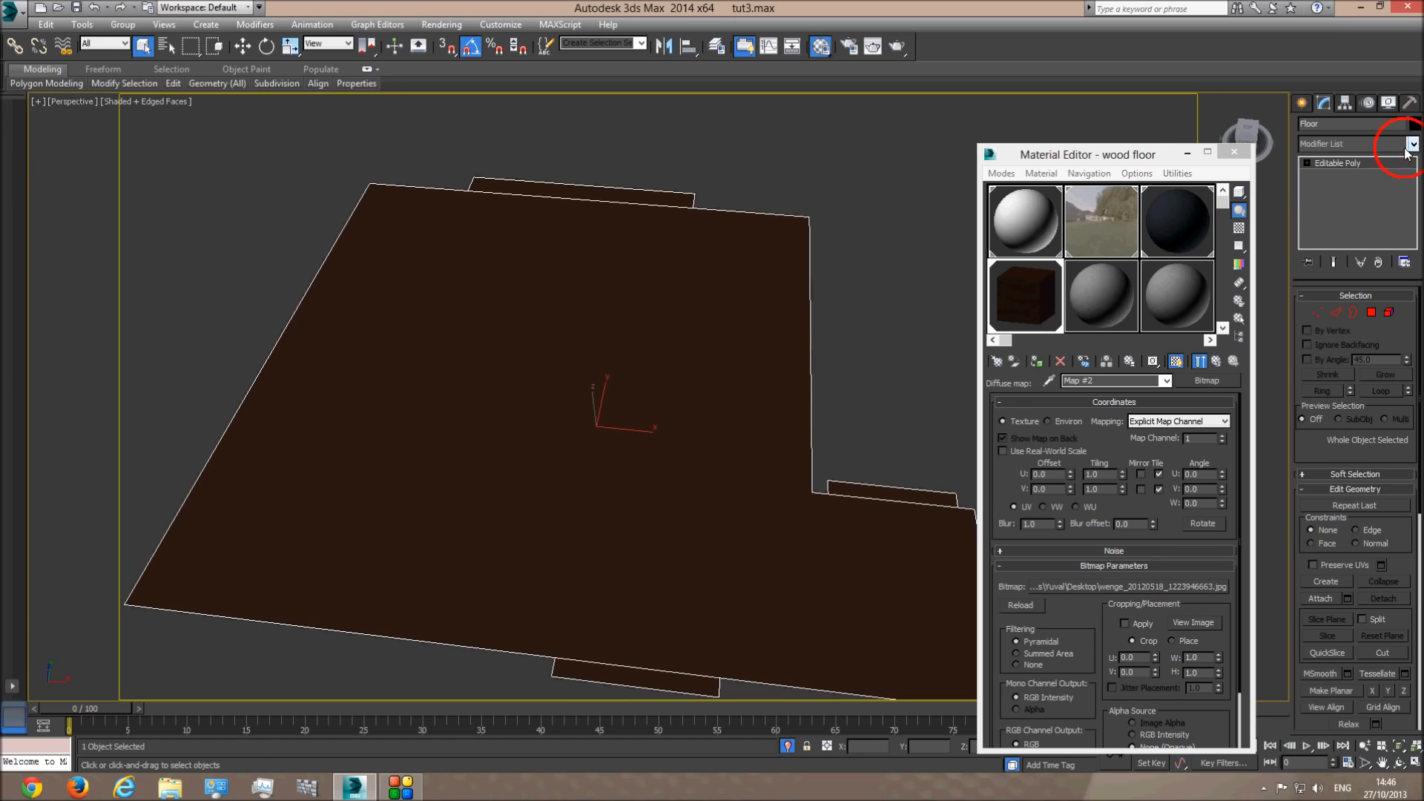
click(1413, 144)
drag(1413, 222, 1414, 660)
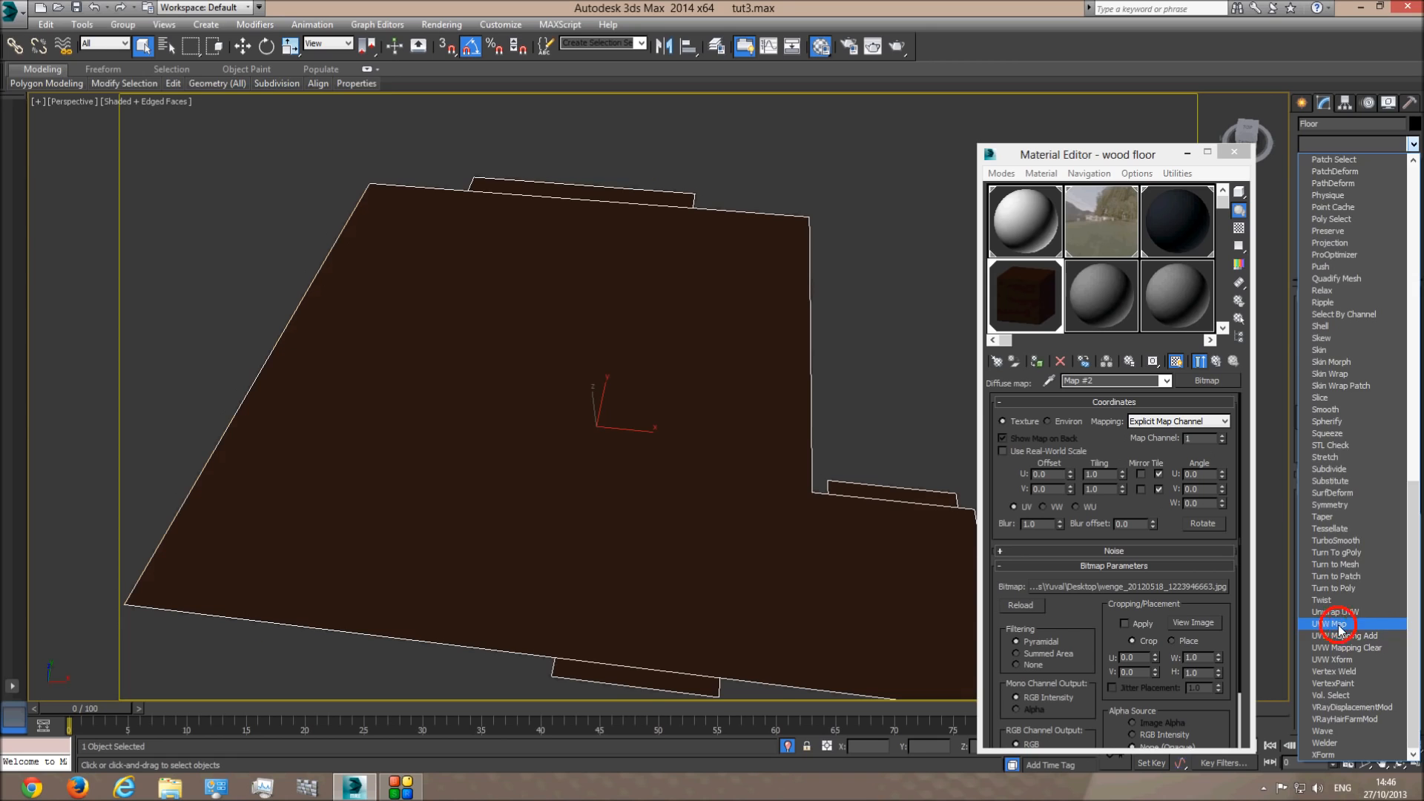
click(1330, 626)
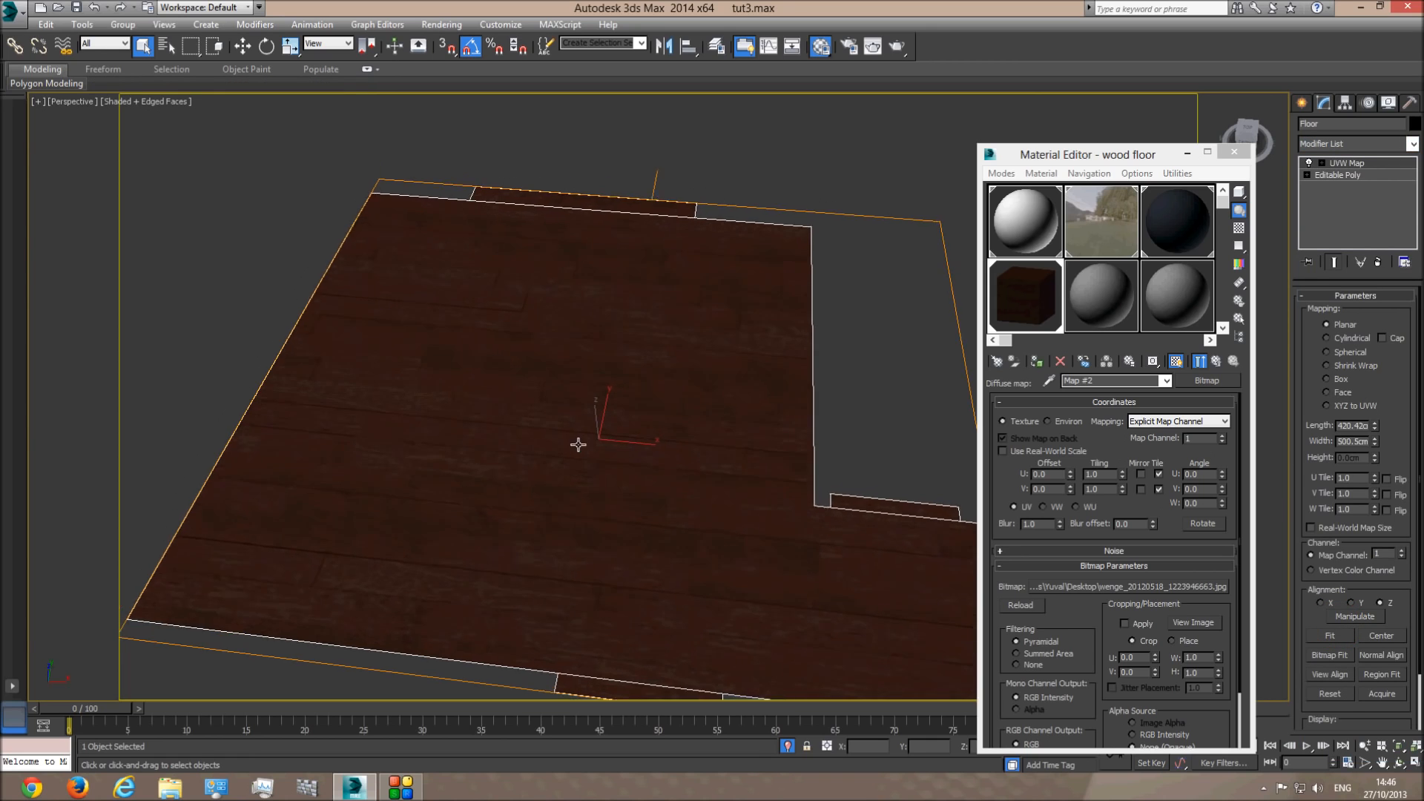
- Set the floor's UVW Map gizmo length and width to 250 cm while viewing the floor from the top
scroll(576, 442, up, 5)
scroll(547, 407, down, 5)
middle_drag(668, 402, 632, 486)
key(t)
scroll(614, 423, up, 5)
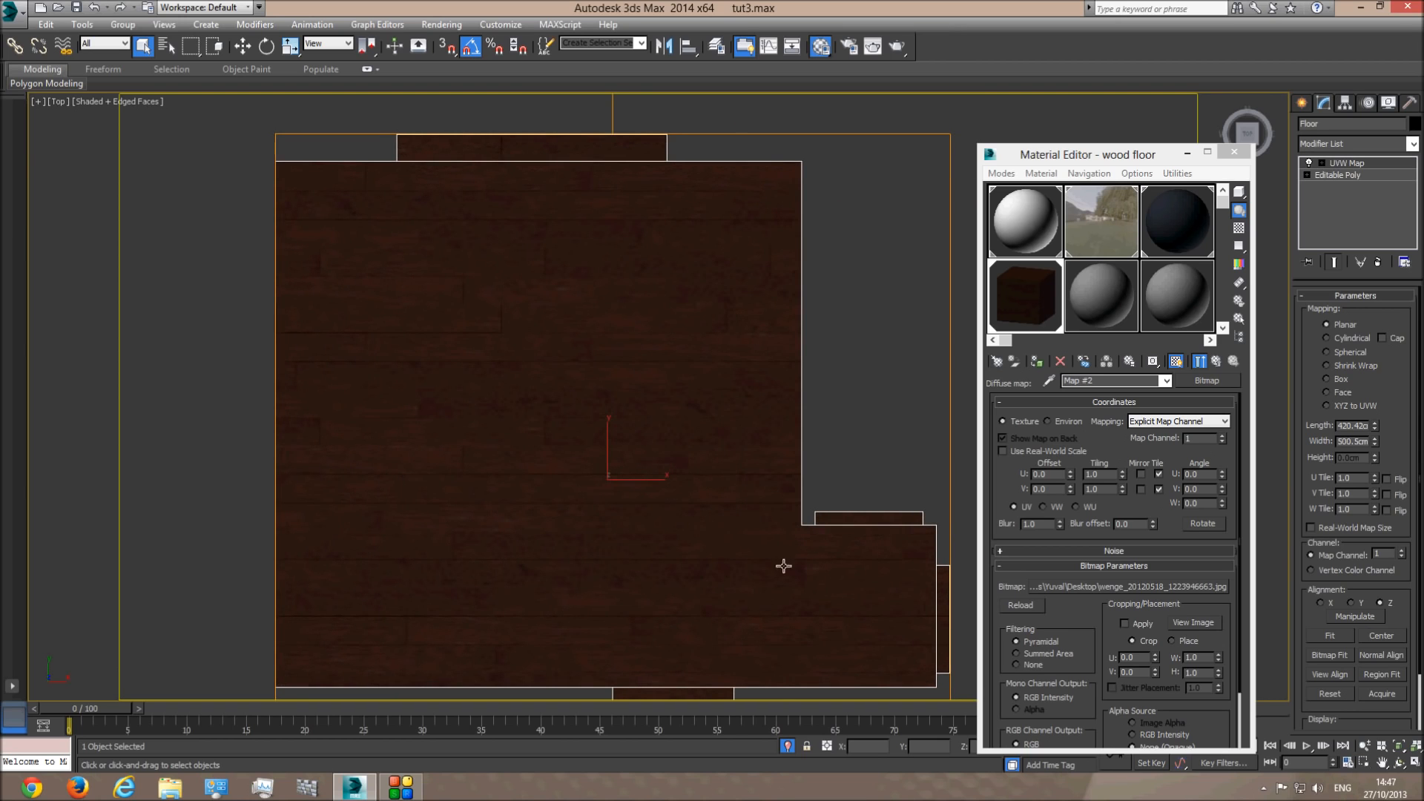
middle_drag(645, 356, 660, 383)
scroll(607, 371, up, 3)
scroll(785, 332, down, 3)
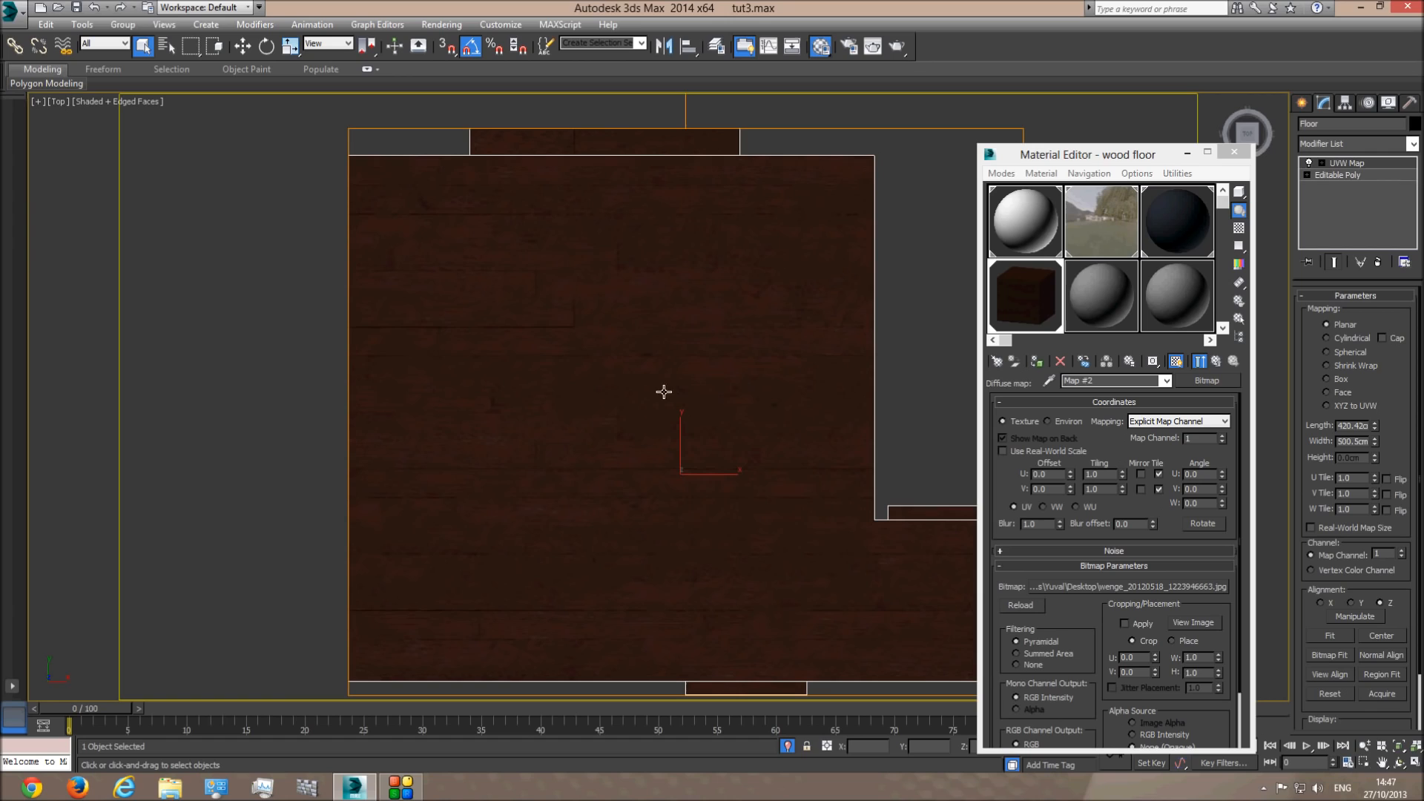
double_click(1364, 425)
text(2)
double_click(1357, 442)
text(250)
key(Return)
- Examine the rescaled wood planks on the floor in the top and camera views
scroll(624, 425, up, 3)
scroll(626, 436, up, 1)
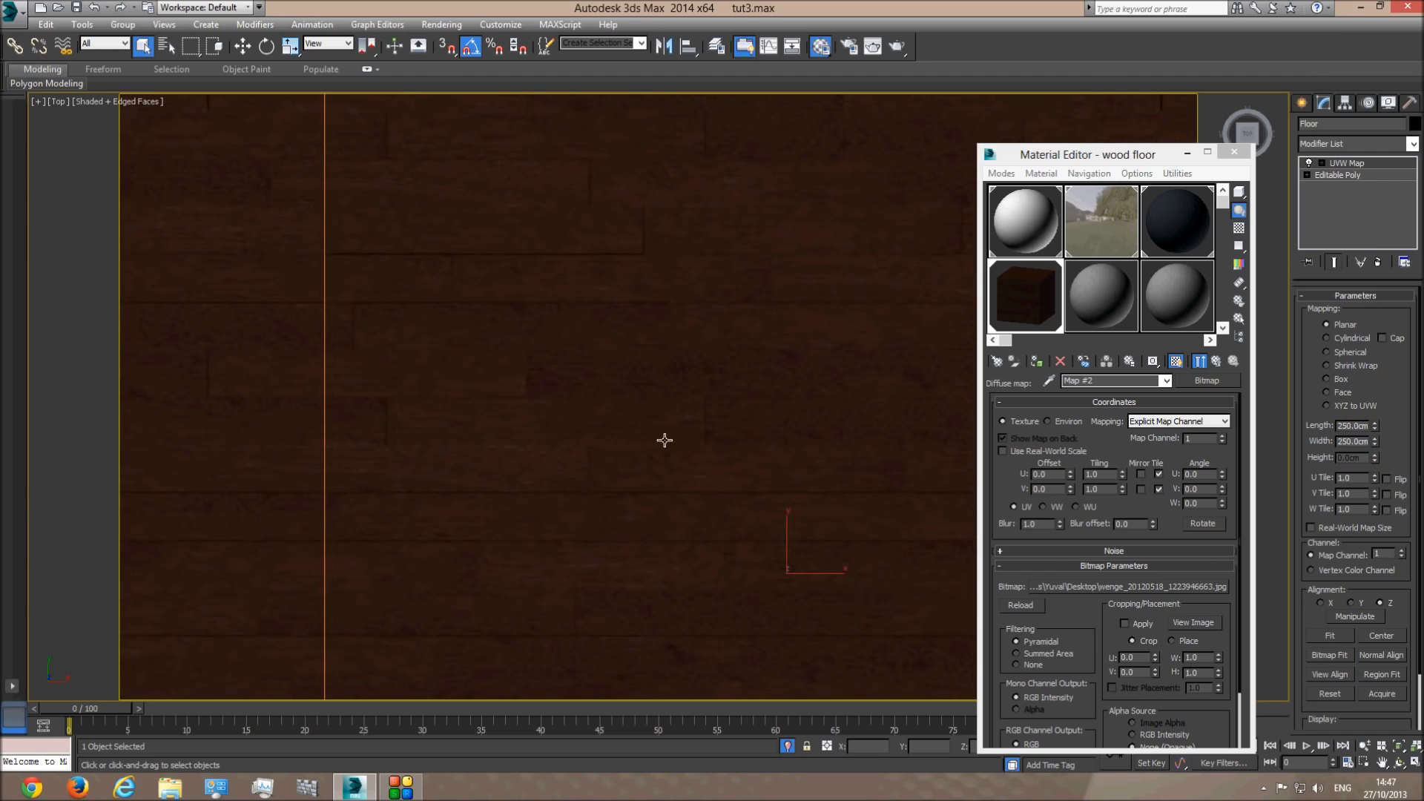
middle_drag(664, 438, 563, 436)
scroll(563, 435, down, 2)
scroll(563, 435, up, 1)
key(c)
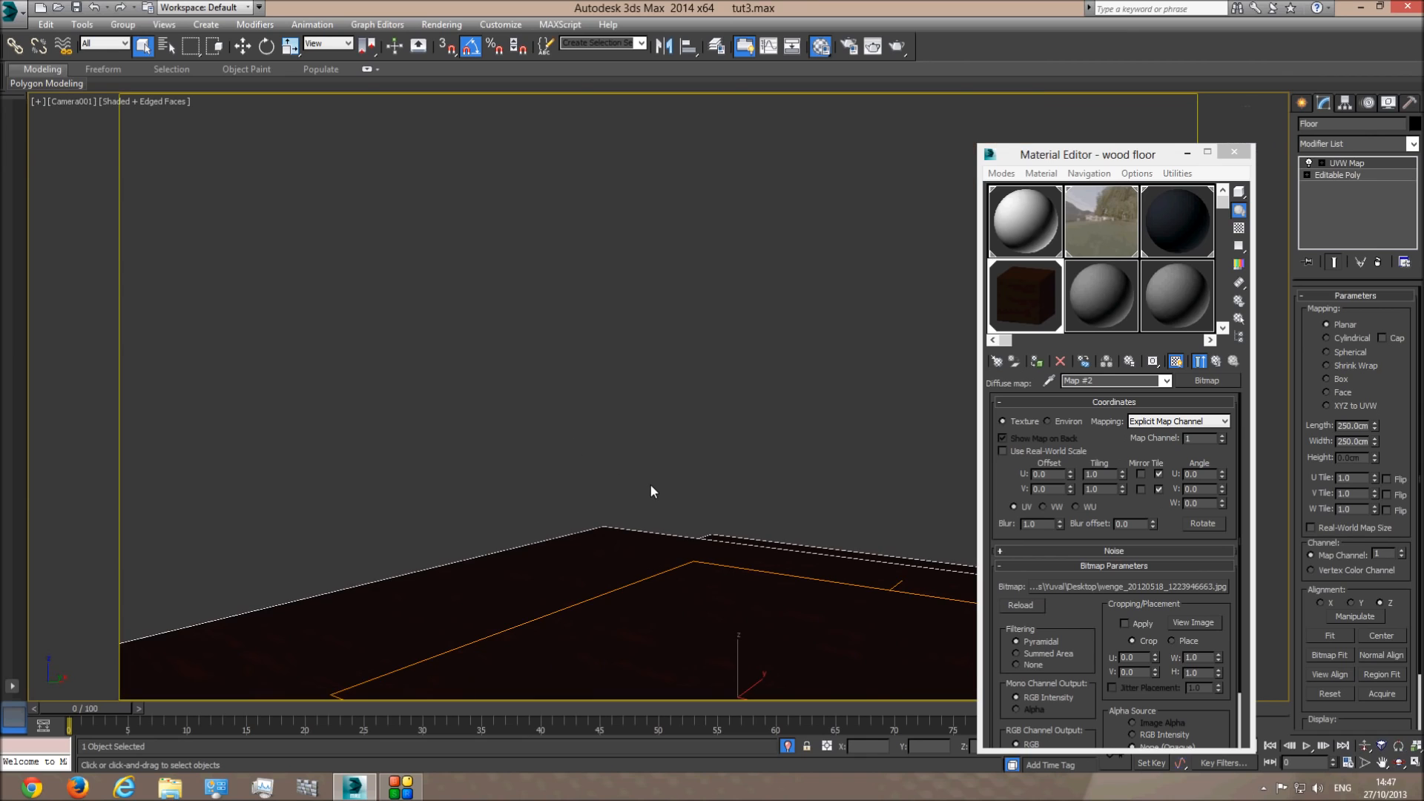
key(t)
scroll(820, 493, up, 3)
middle_drag(722, 465, 679, 386)
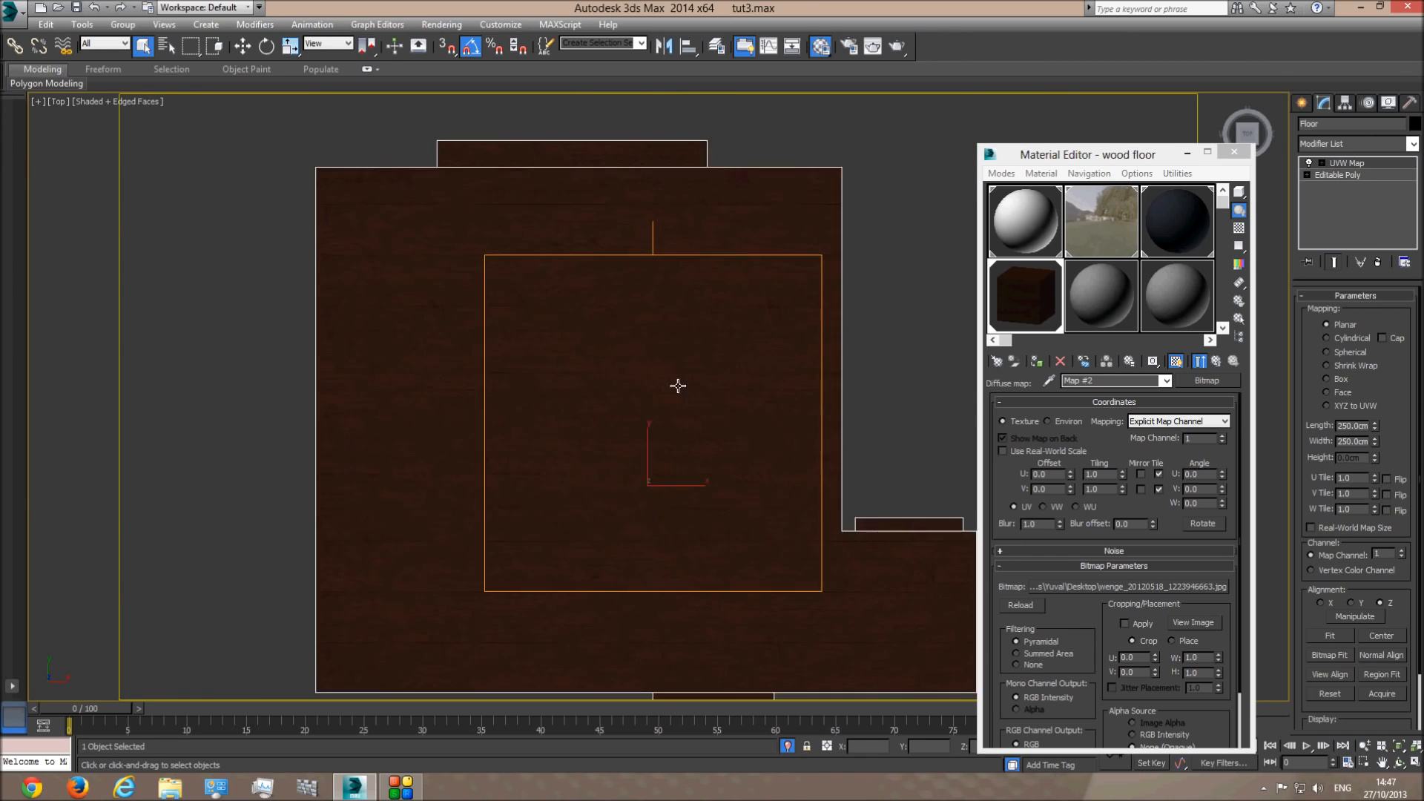
scroll(678, 386, up, 2)
right_click(829, 385)
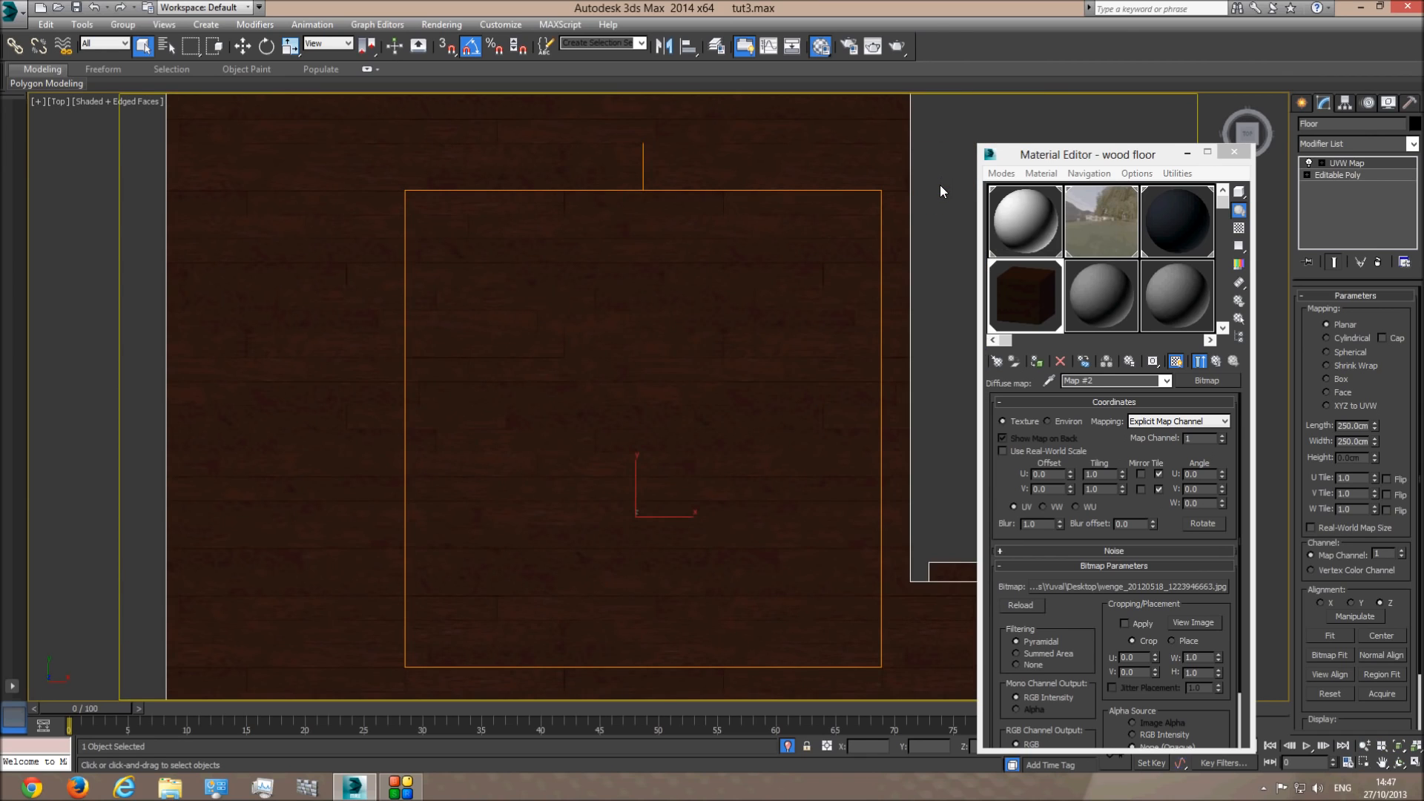
- Return to the camera view with the whole room unhidden from isolation and close the Material Editor
key(c)
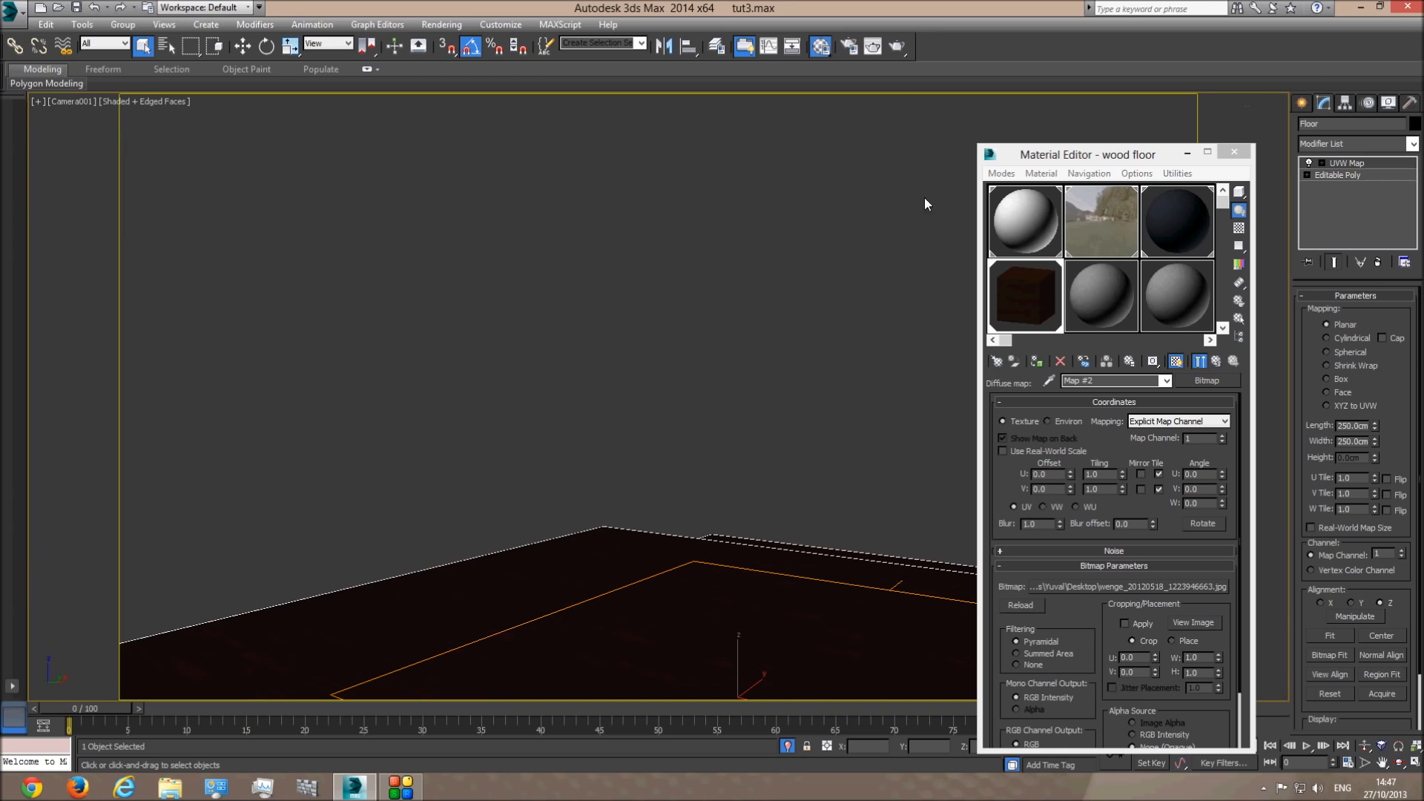
click(787, 745)
click(1235, 151)
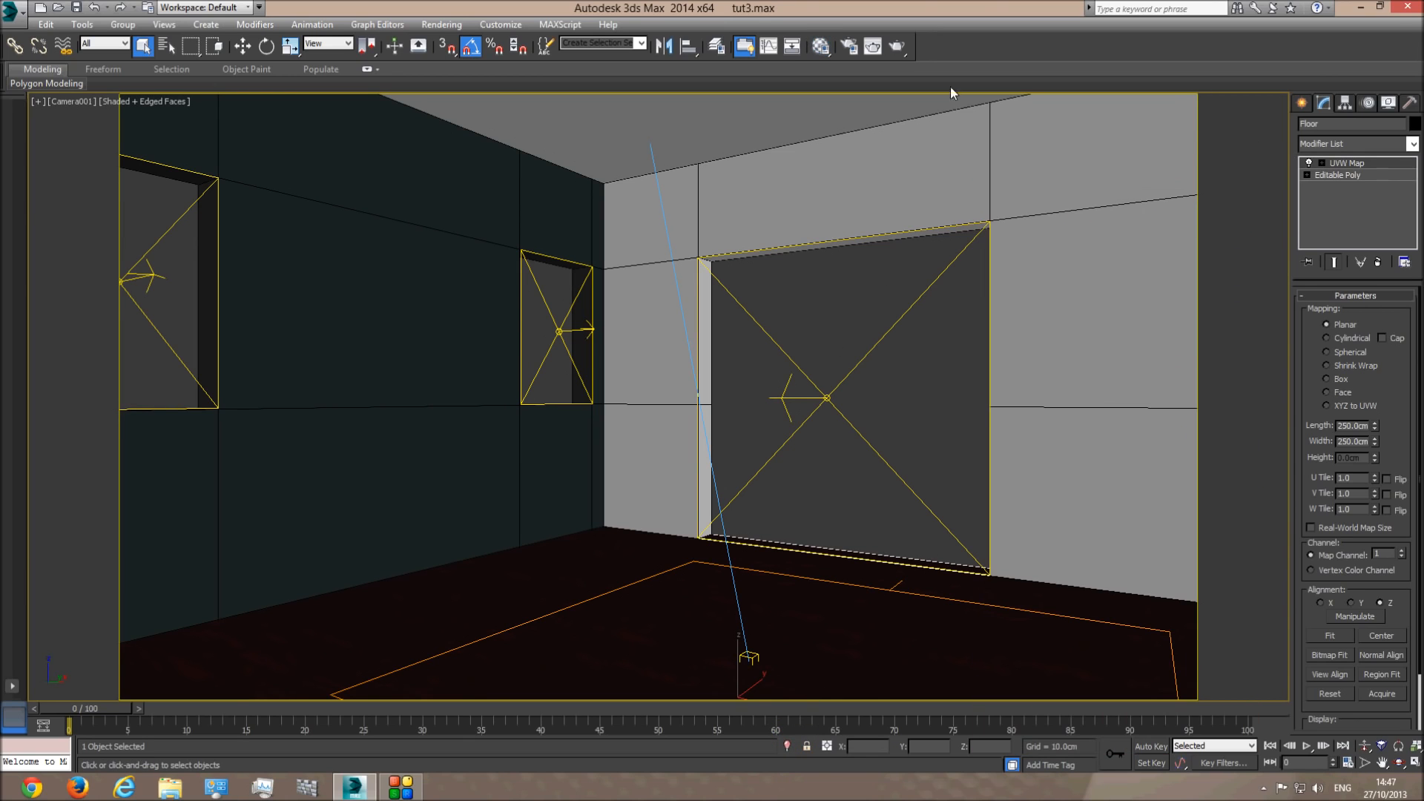
- Start a test render of the camera view, cancel it partway and close the rendered frame
click(898, 47)
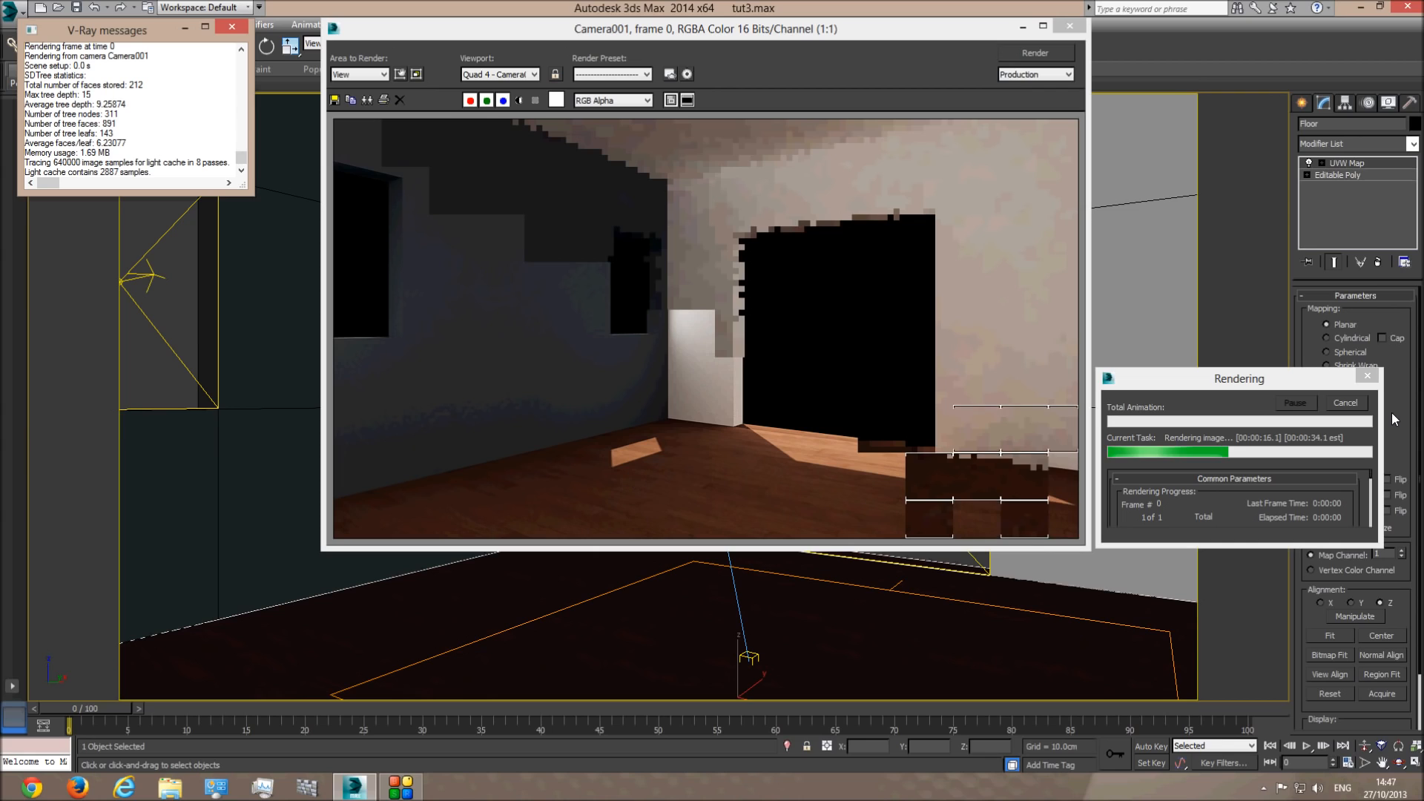
click(1359, 402)
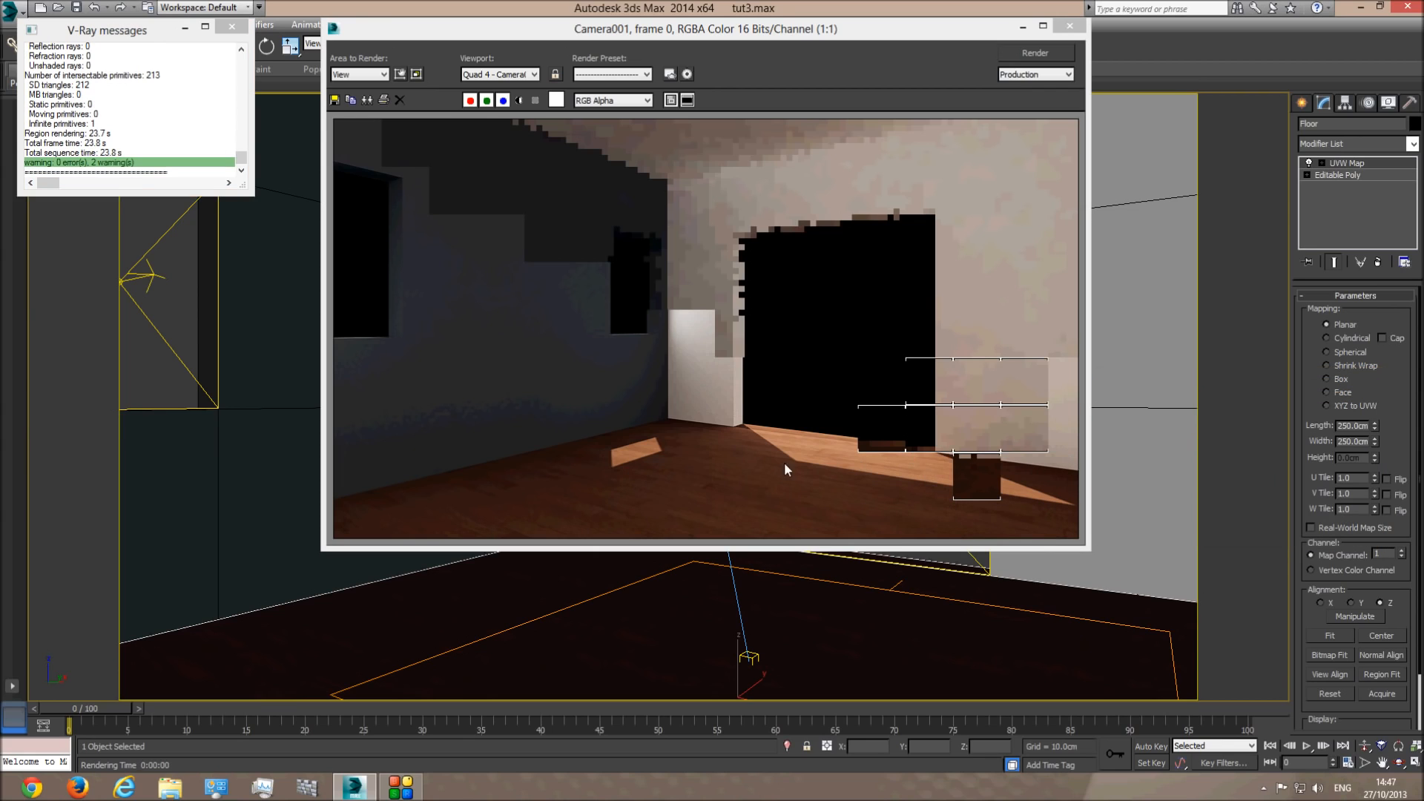
click(1070, 26)
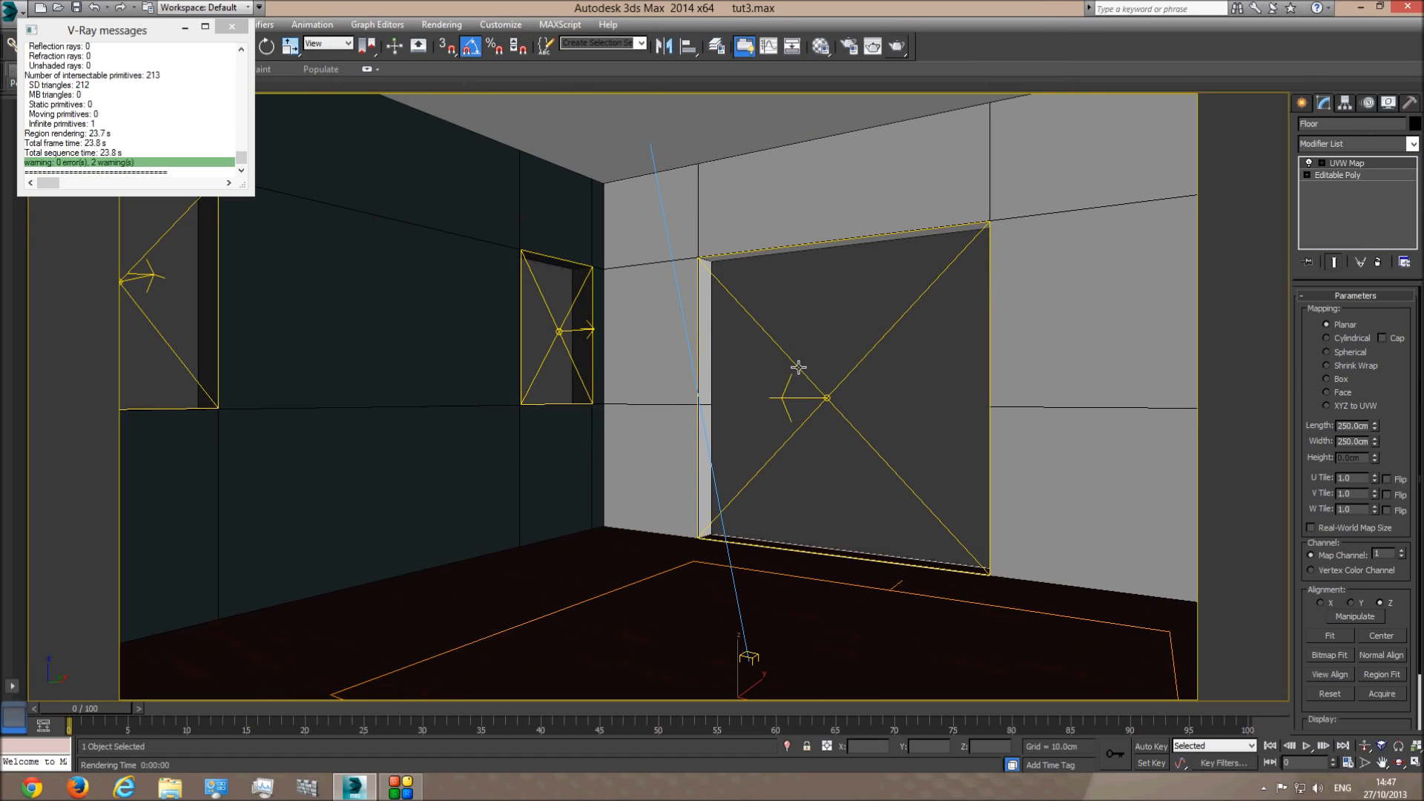
- Edit the multiplier of the V-Ray light in the large opening and select the adjacent small window's light
click(798, 366)
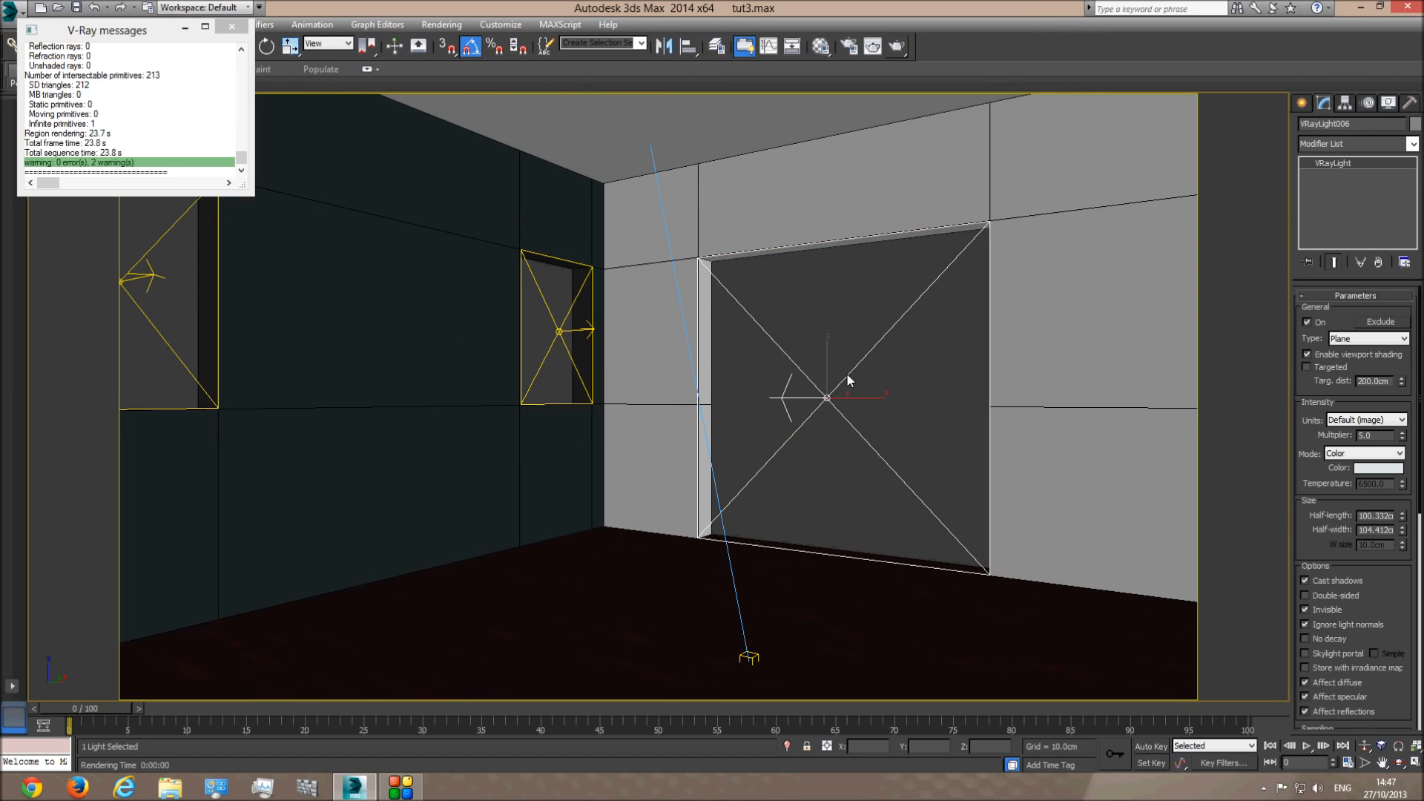
double_click(1381, 436)
click(557, 332)
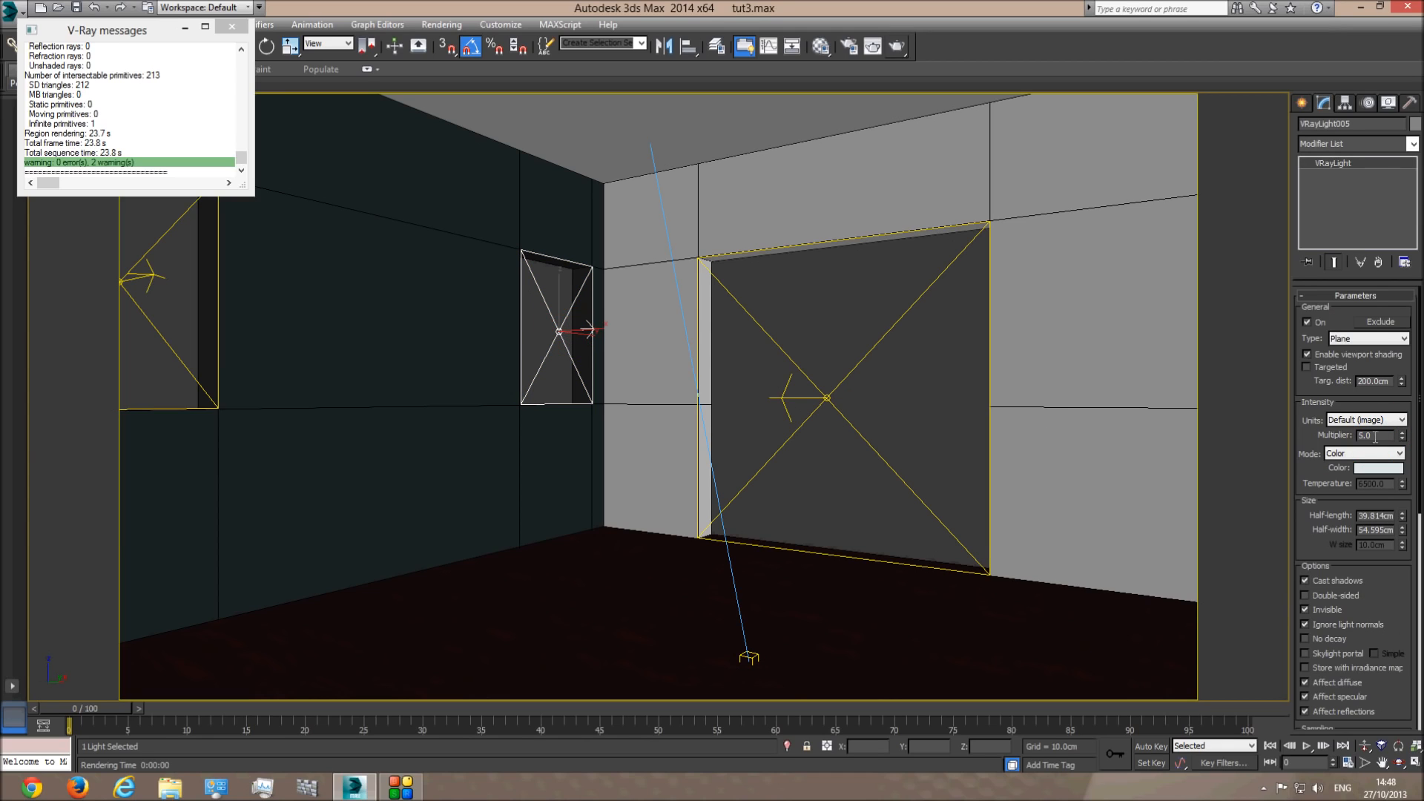
- Try to select the other dark-wall window's light, using a perspective view of the room from outside
click(133, 271)
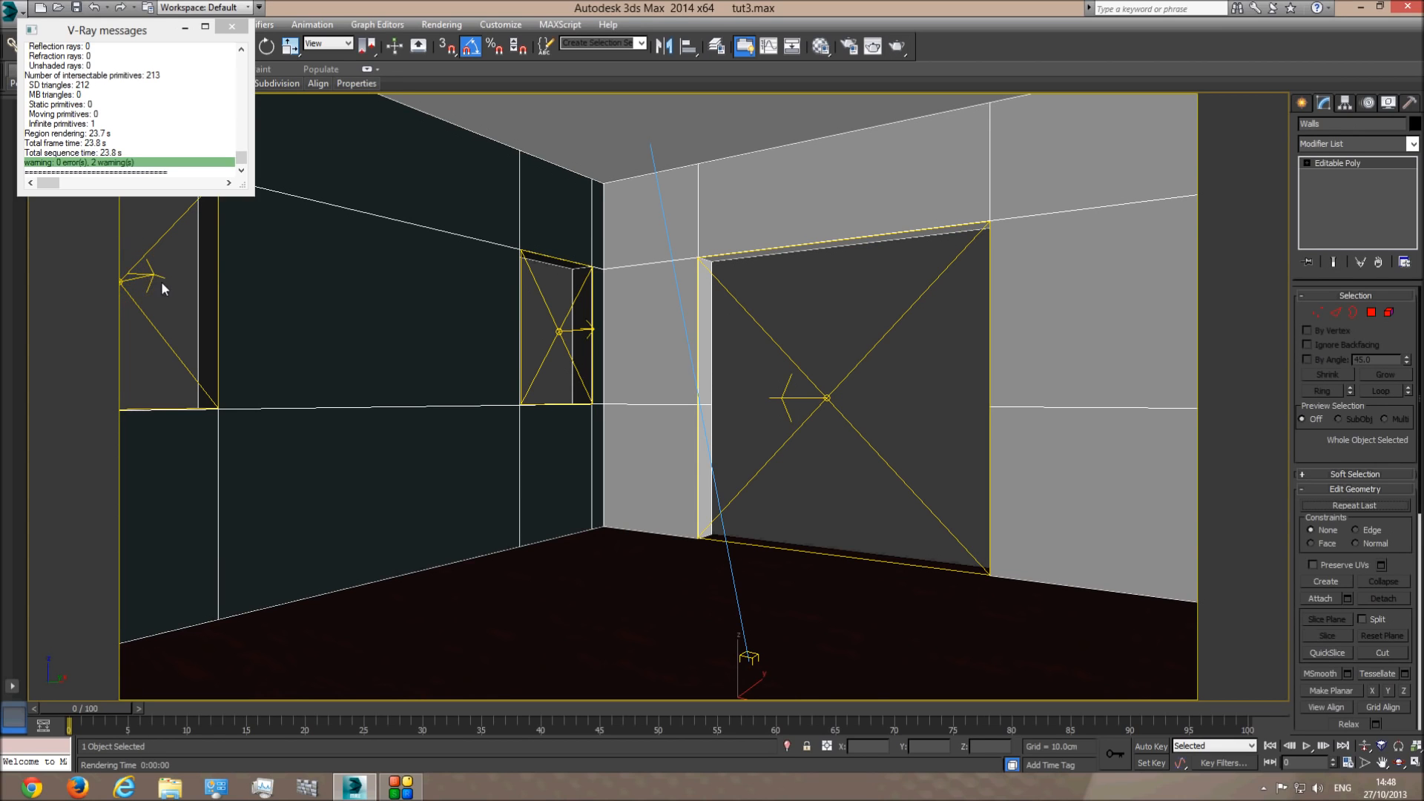
key(p)
scroll(529, 393, down, 5)
click(1399, 762)
drag(613, 400, 726, 461)
click(726, 459)
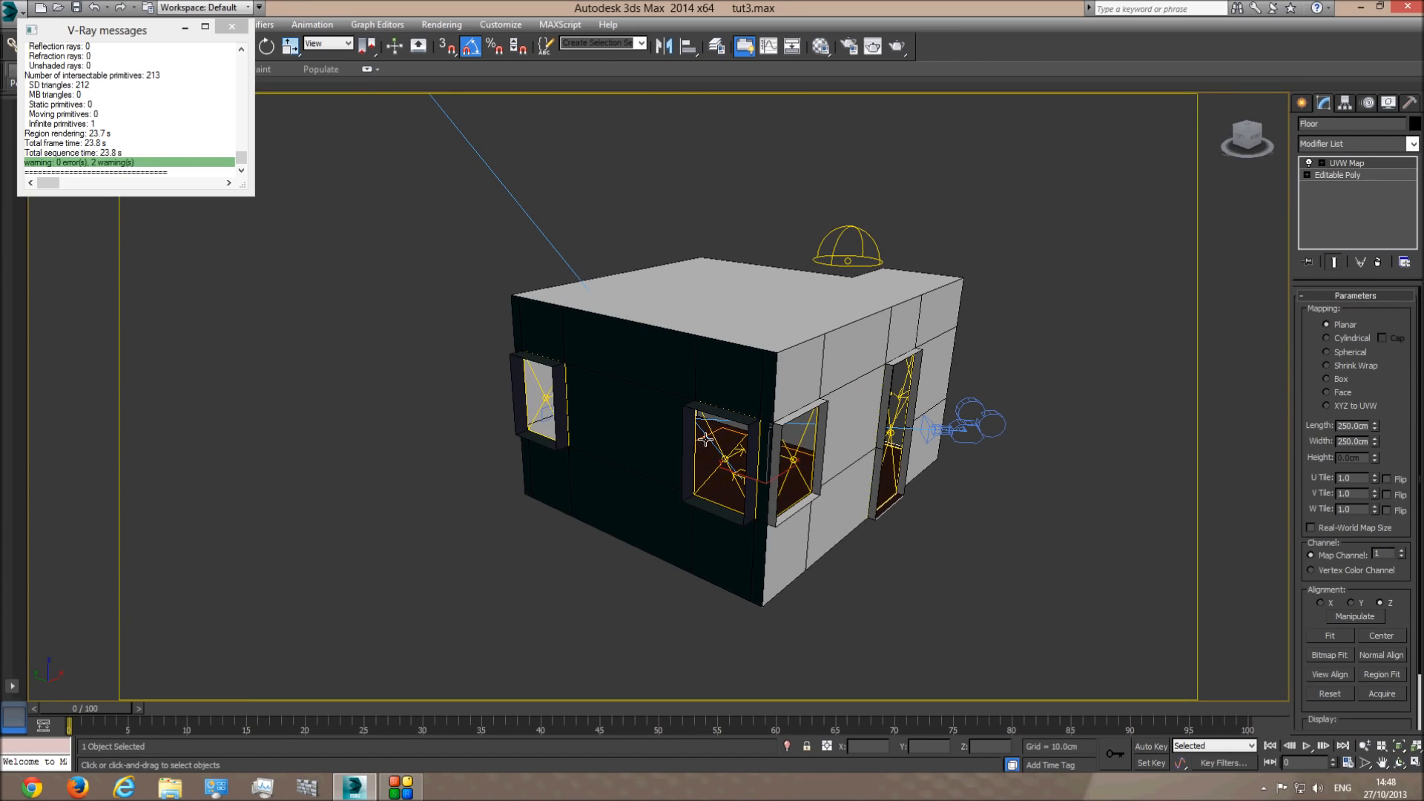
- Close the V-Ray messages, clear the selection and restrict object selection to Lights
click(233, 28)
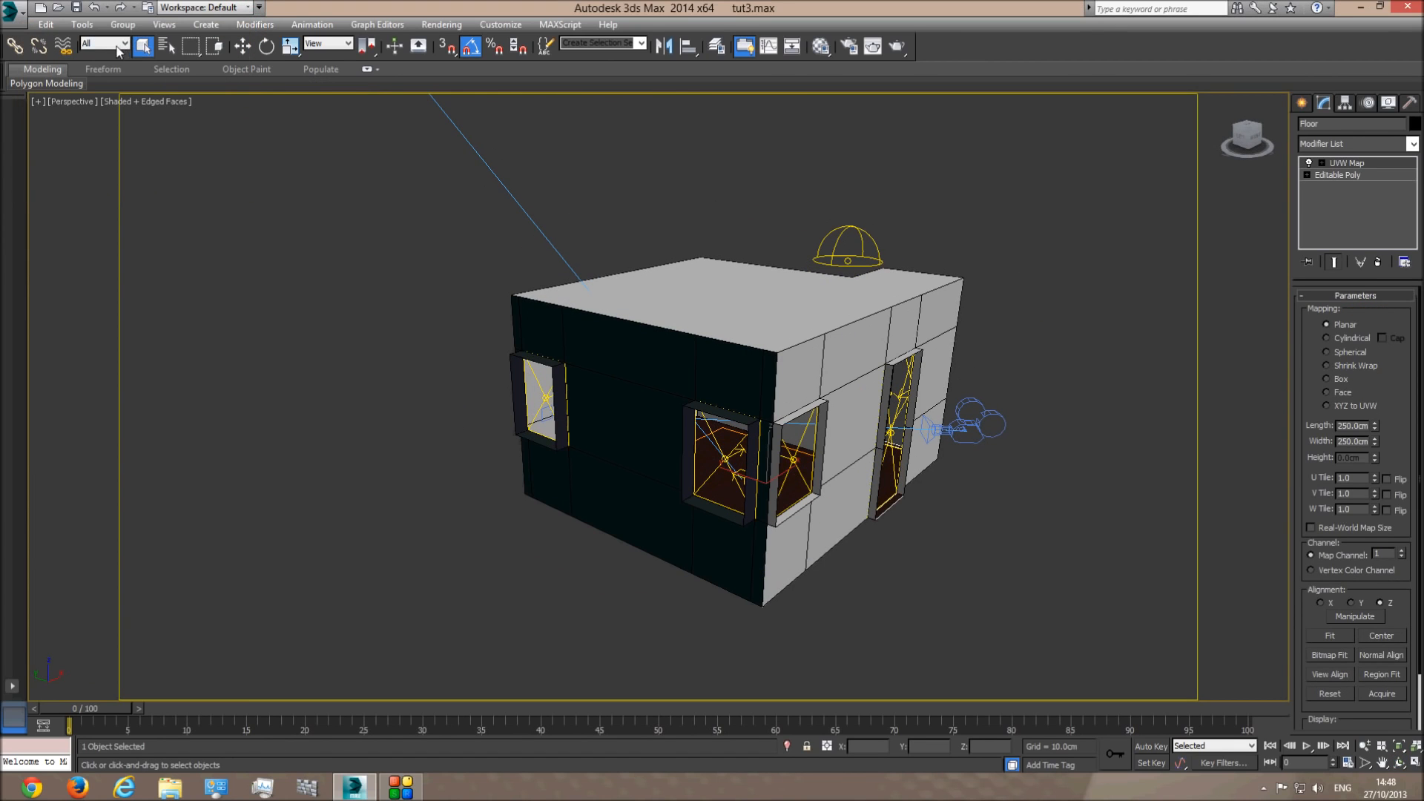
click(652, 401)
click(441, 546)
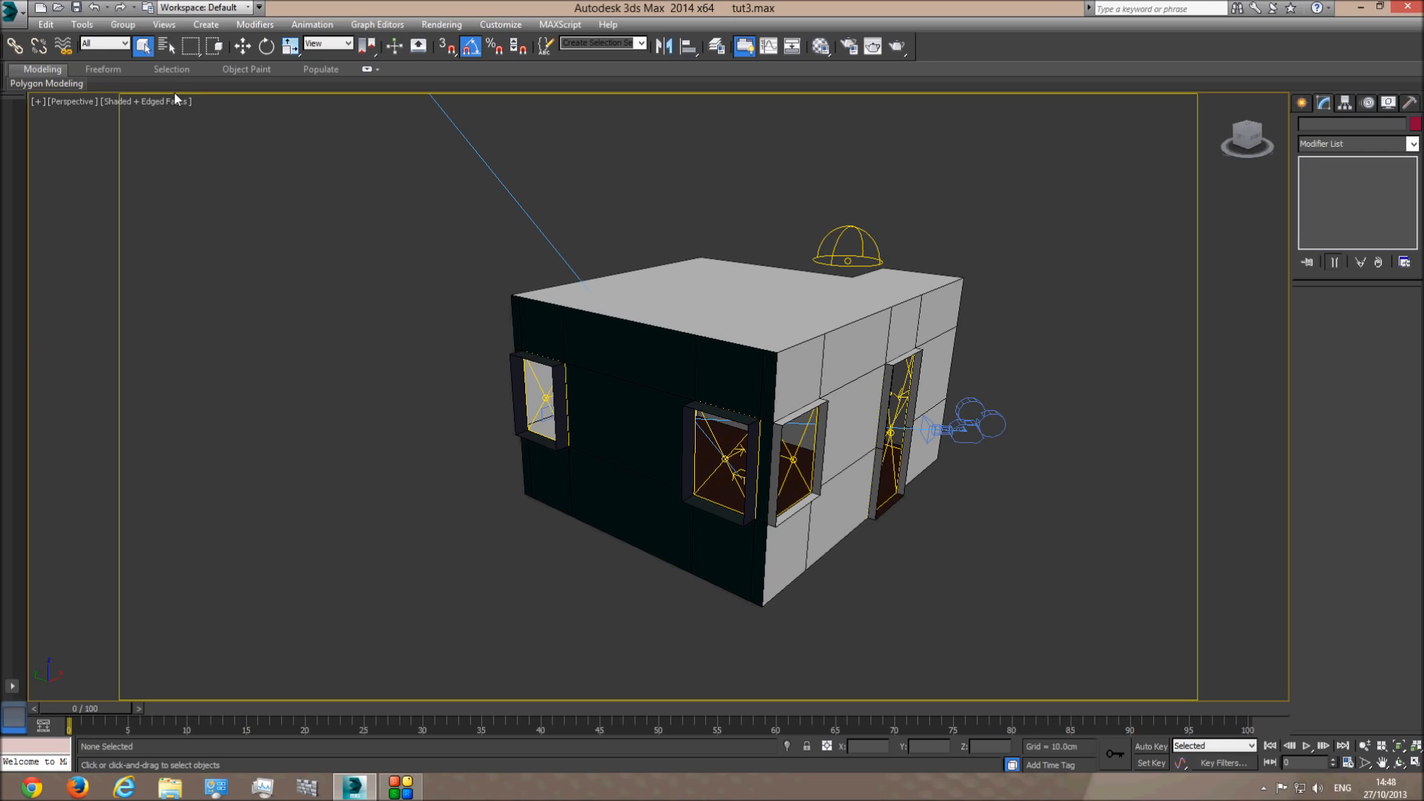
click(105, 45)
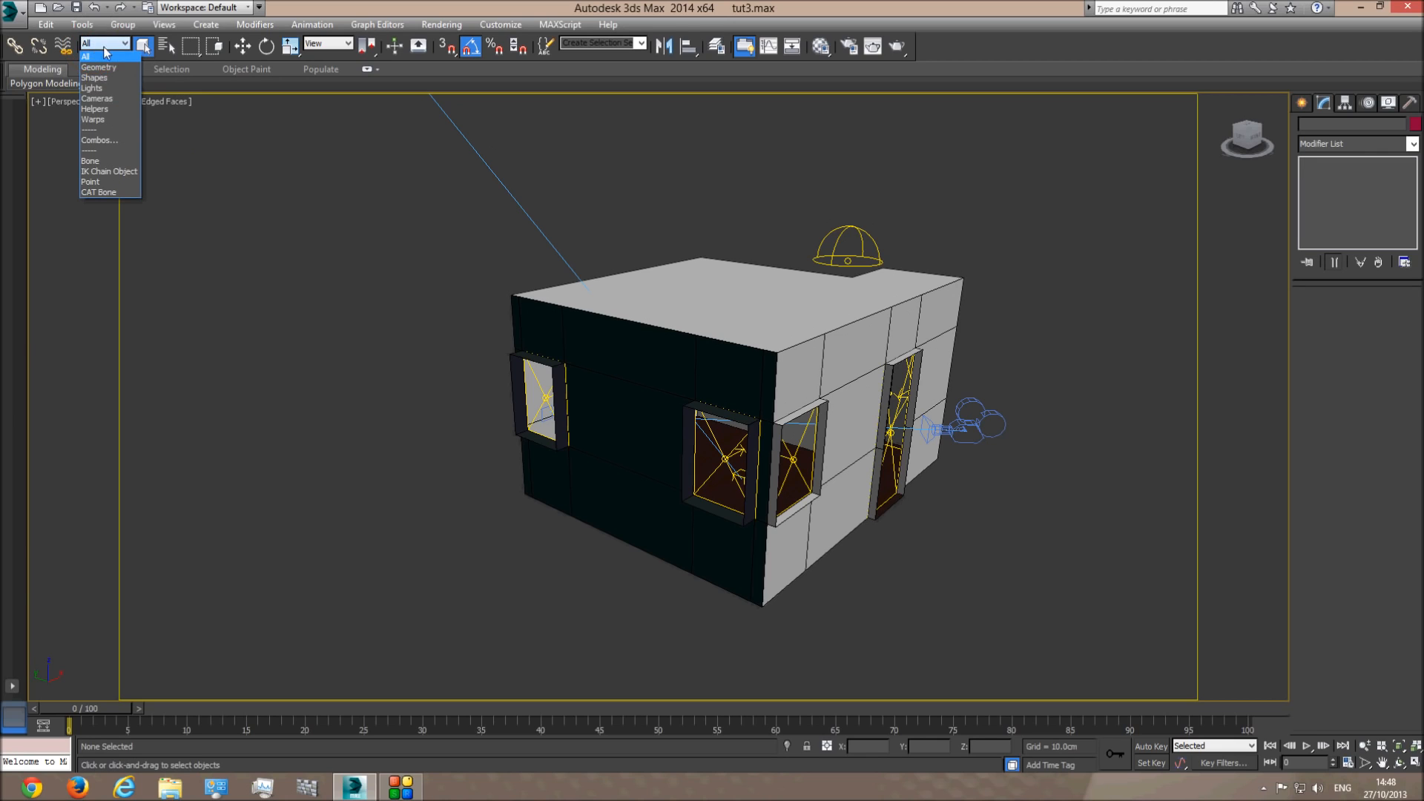
click(95, 88)
- Set the multiplier of the dark wall's near-corner window light to 7 and select the light around the corner
click(727, 464)
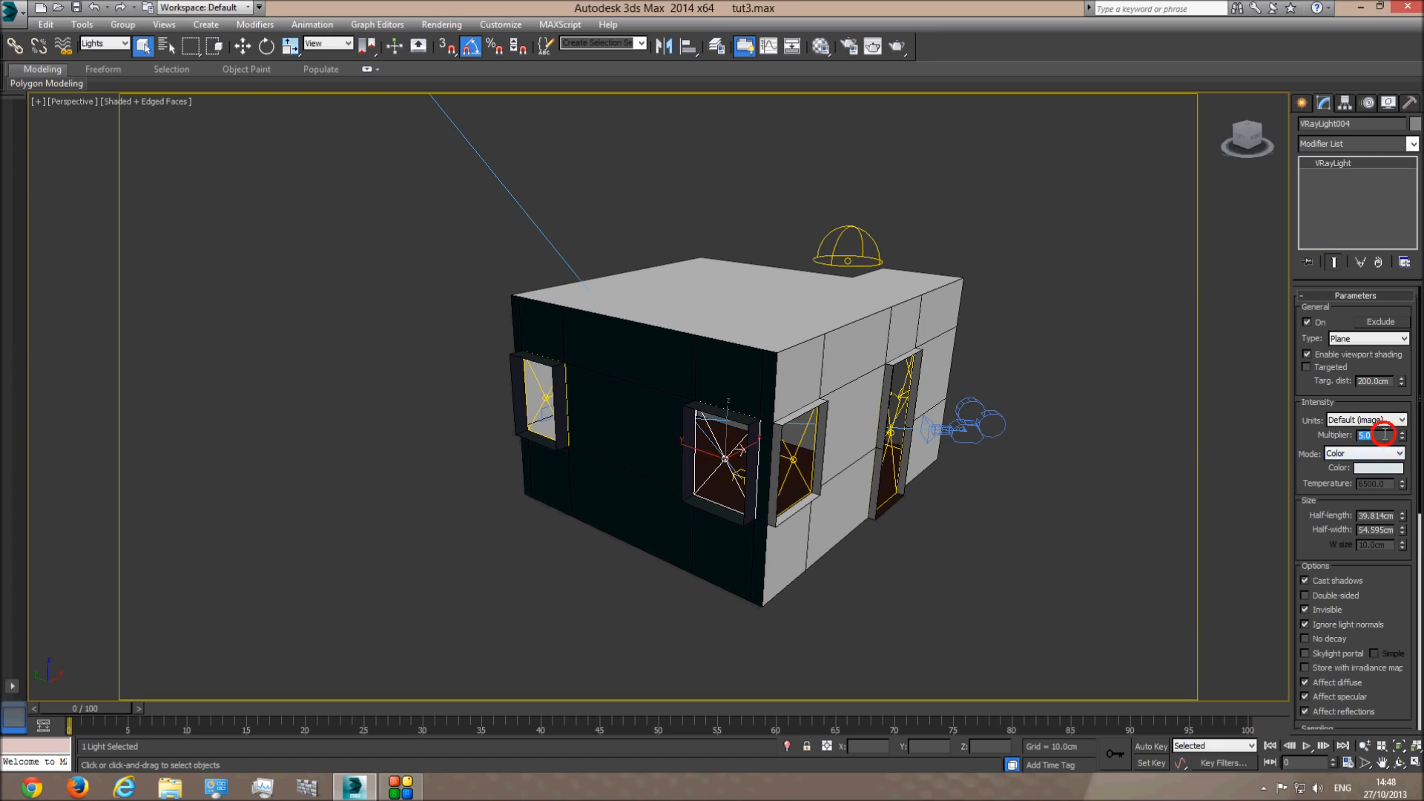
click(793, 459)
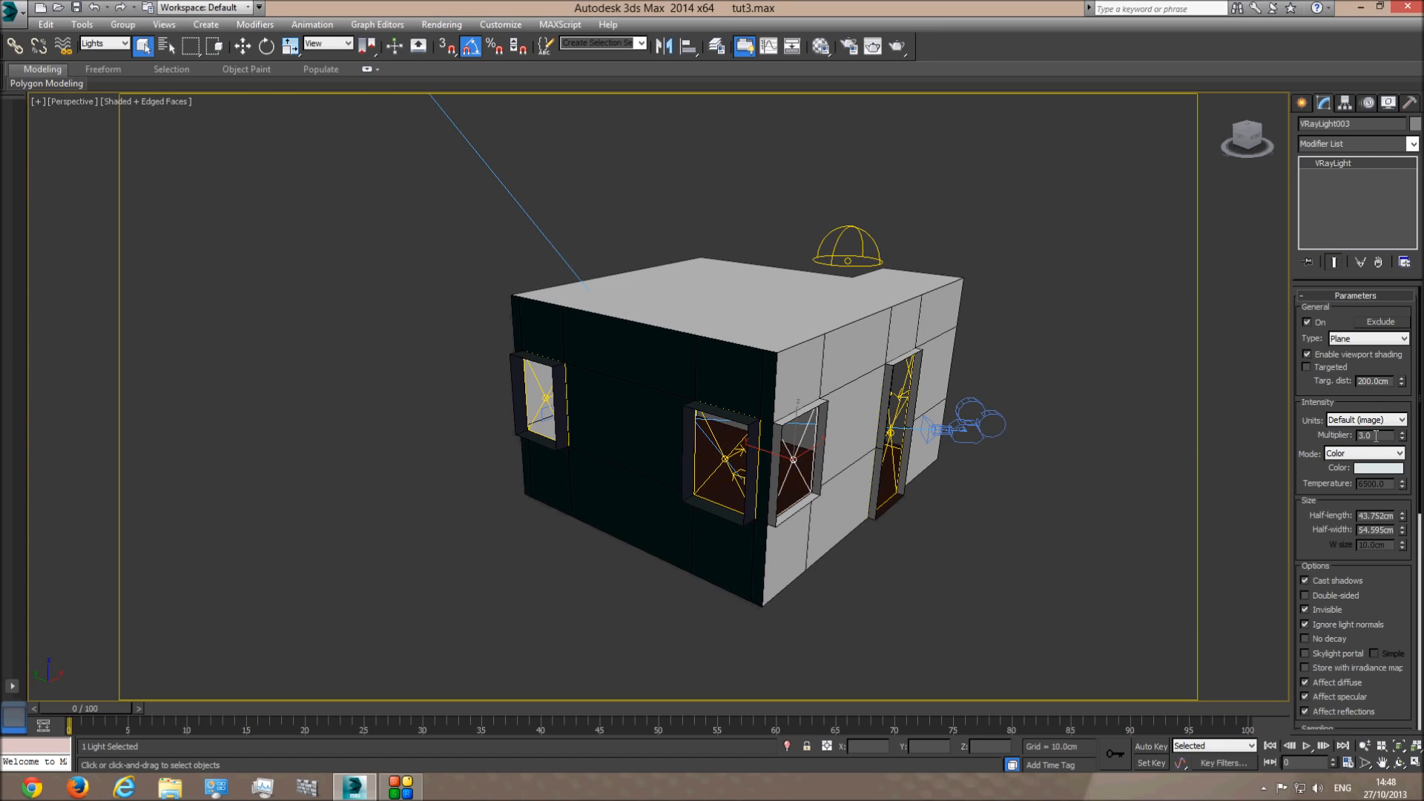
- Set the multiplier of the plane lights in the tall doorway of the white wall to 8
click(898, 424)
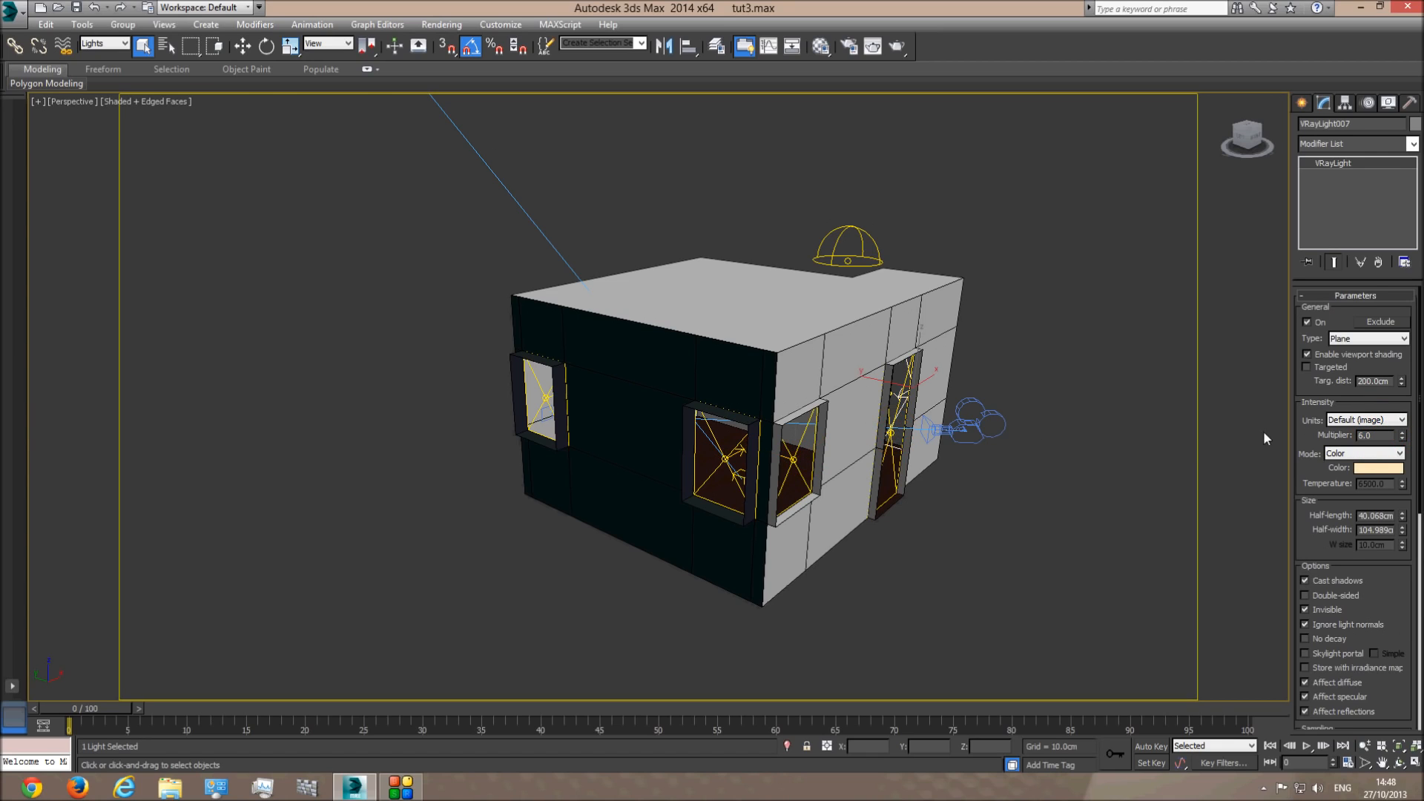
click(890, 472)
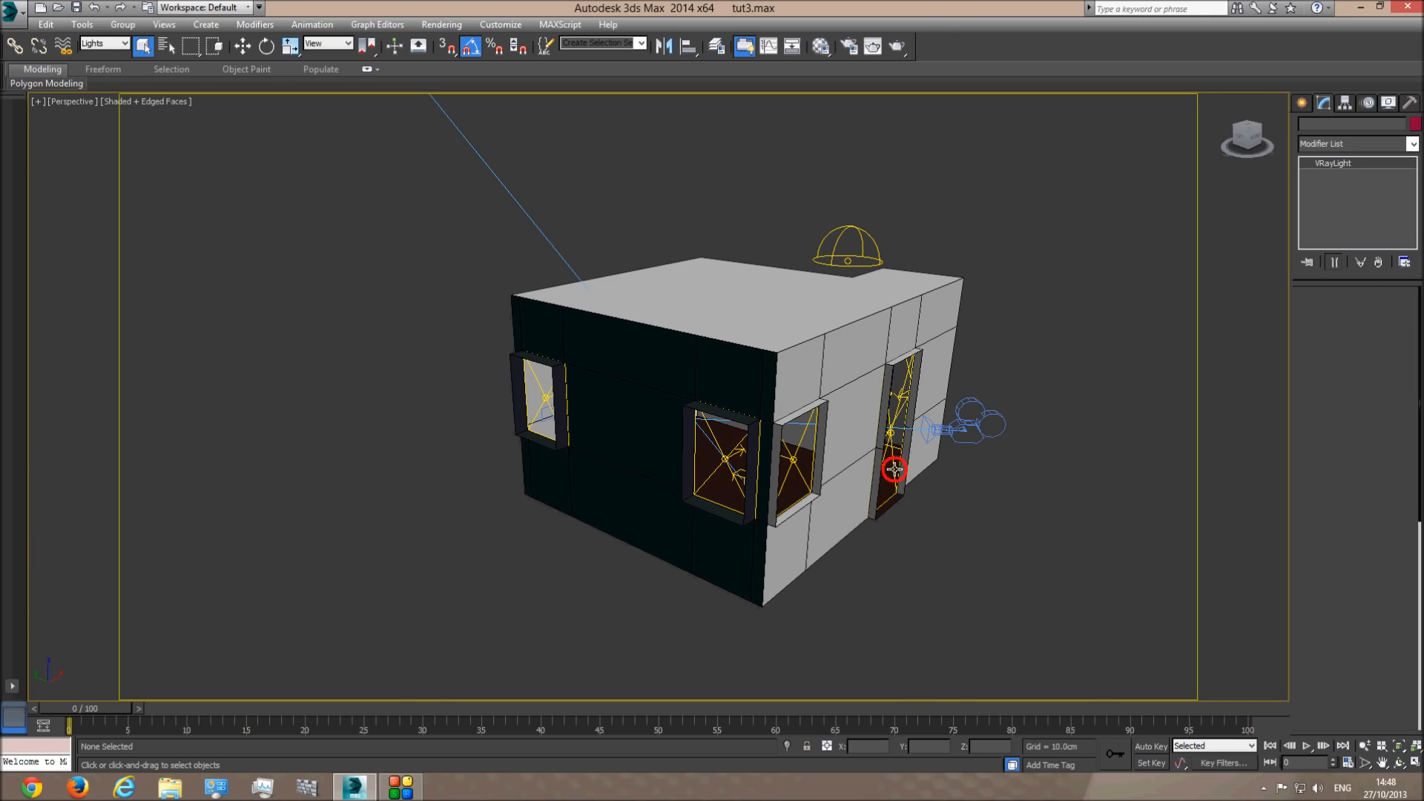
click(1384, 436)
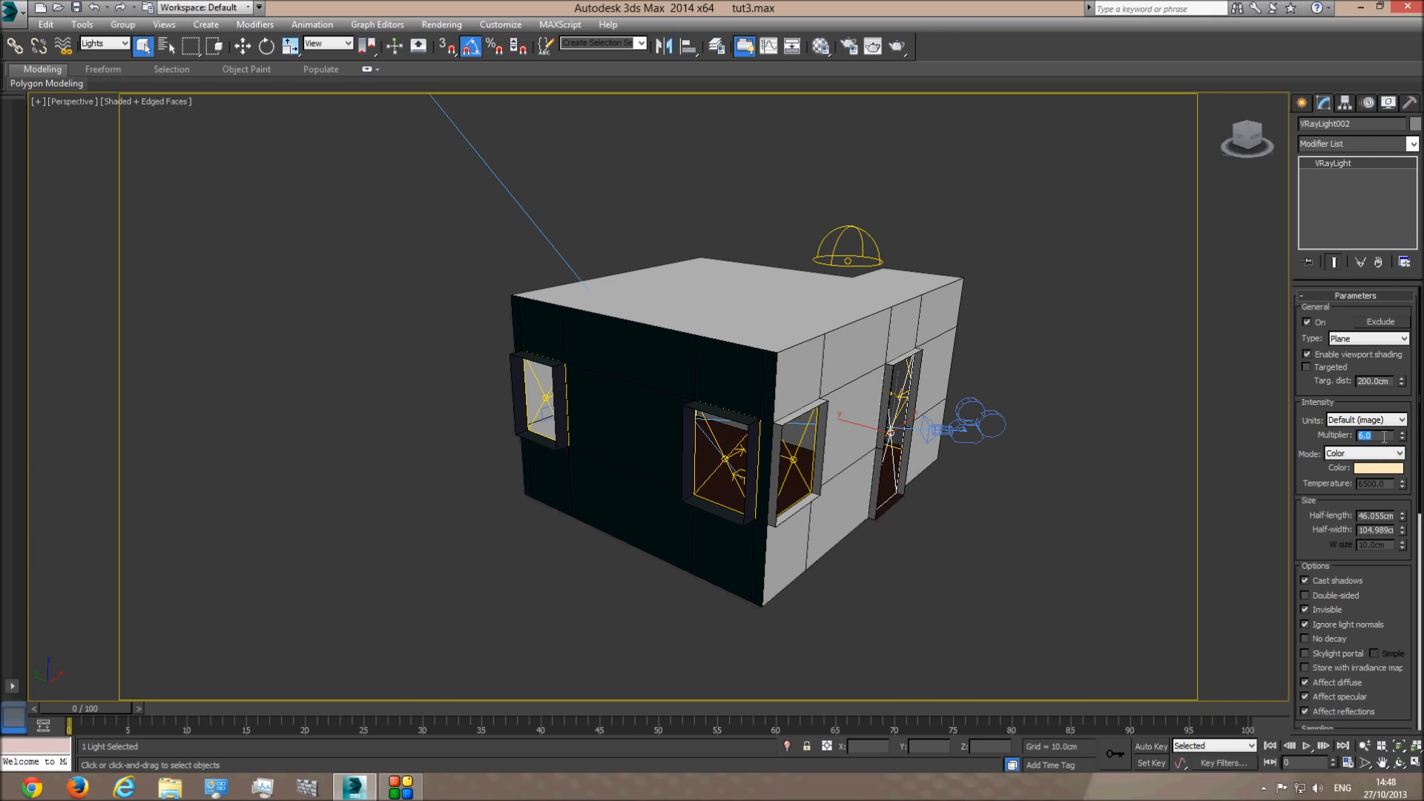
text(8)
click(896, 446)
text(8)
key(Return)
- Show the perspective view in wireframe and set the narrow inner doorway light's multiplier to 8
key(F3)
click(861, 400)
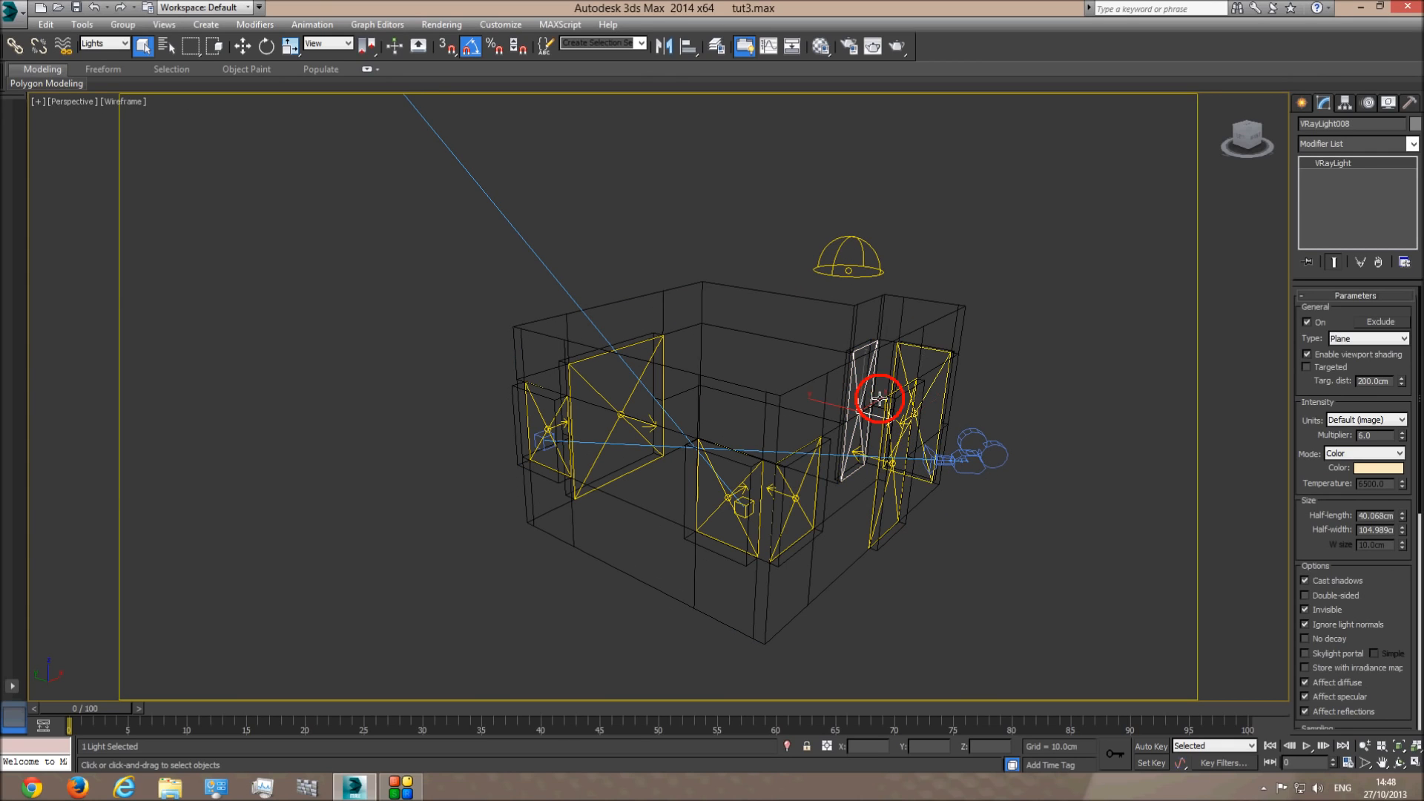
click(1365, 436)
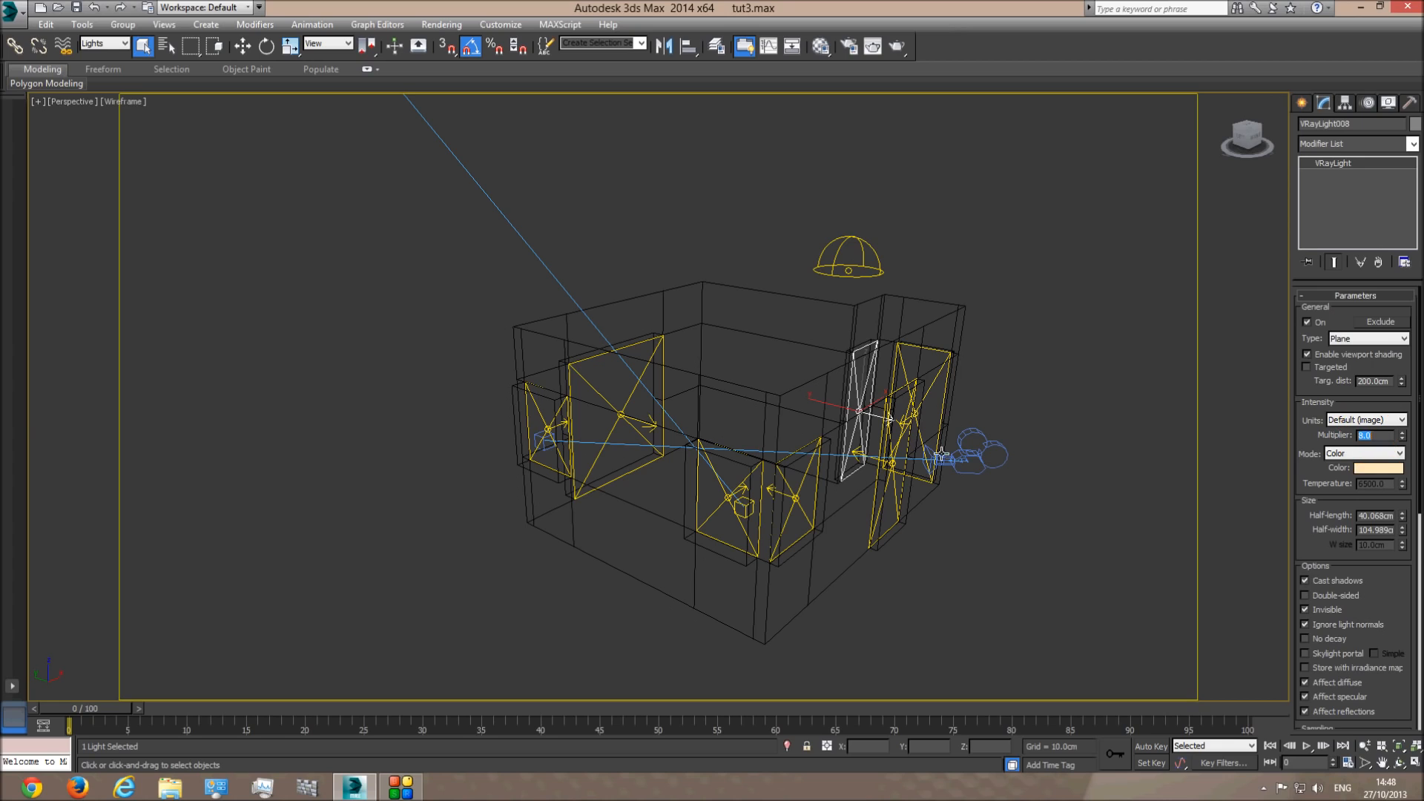
- Check the multipliers of the large opening's light and the two dark-wall window lights, then clear the selection
click(621, 407)
click(549, 423)
click(725, 499)
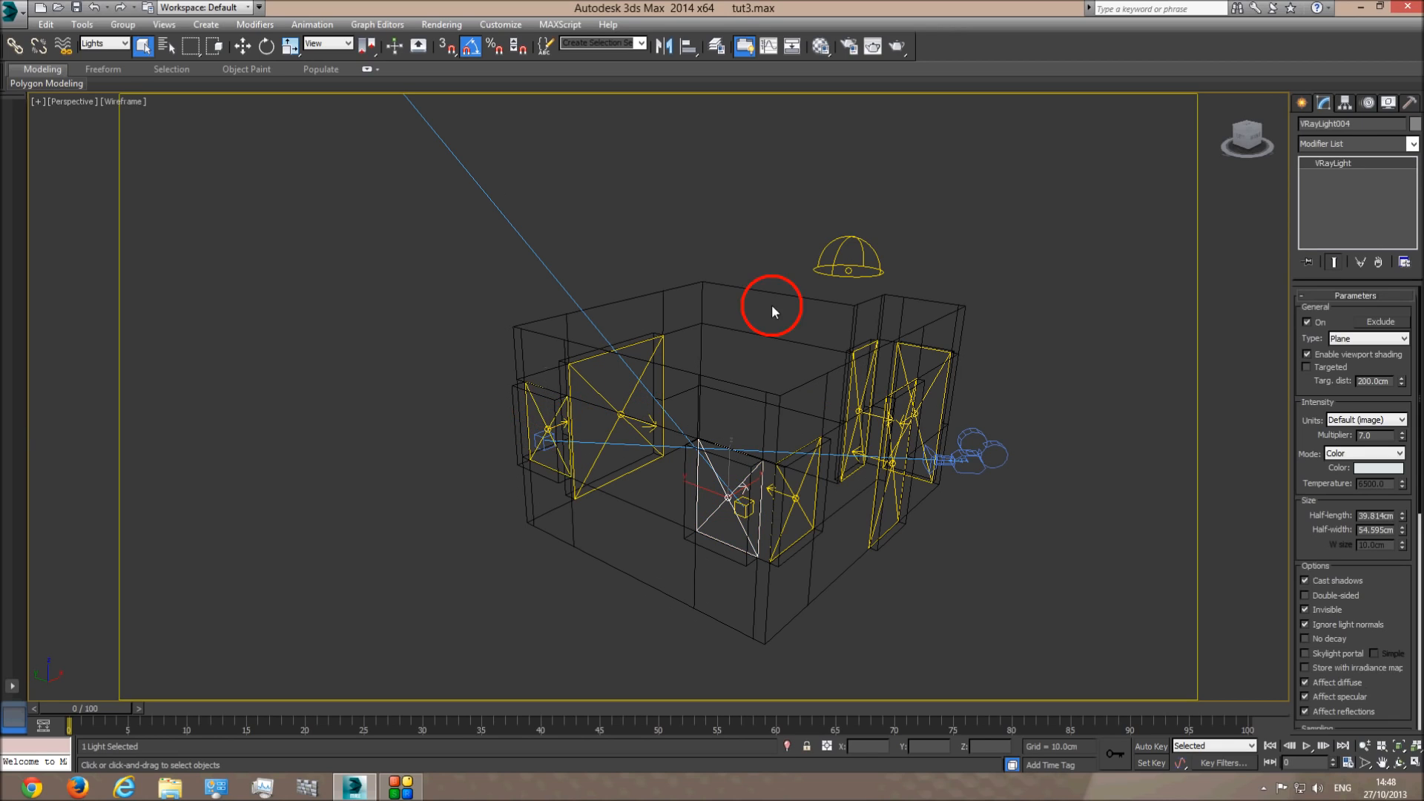
click(772, 249)
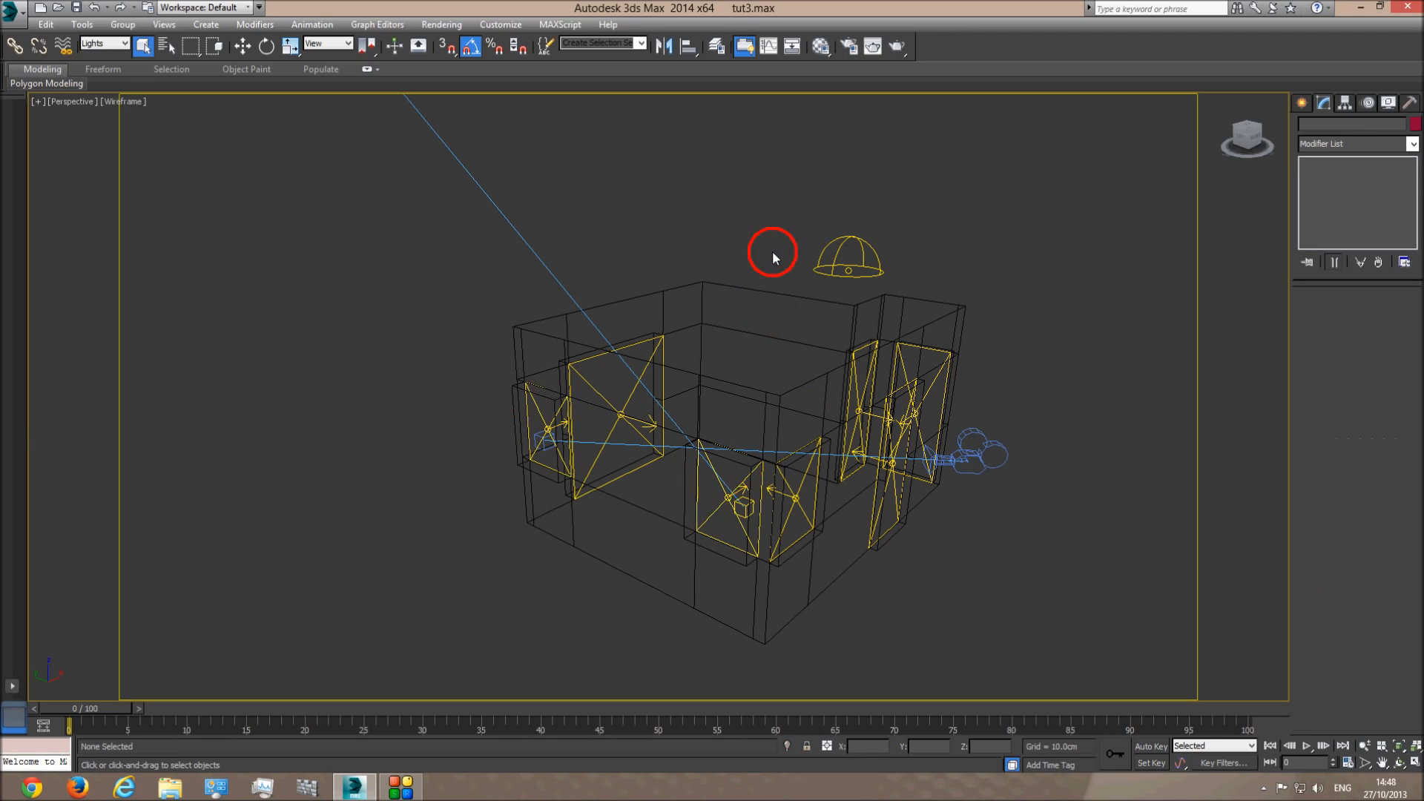
- Set the dome light's multiplier to 6
click(838, 255)
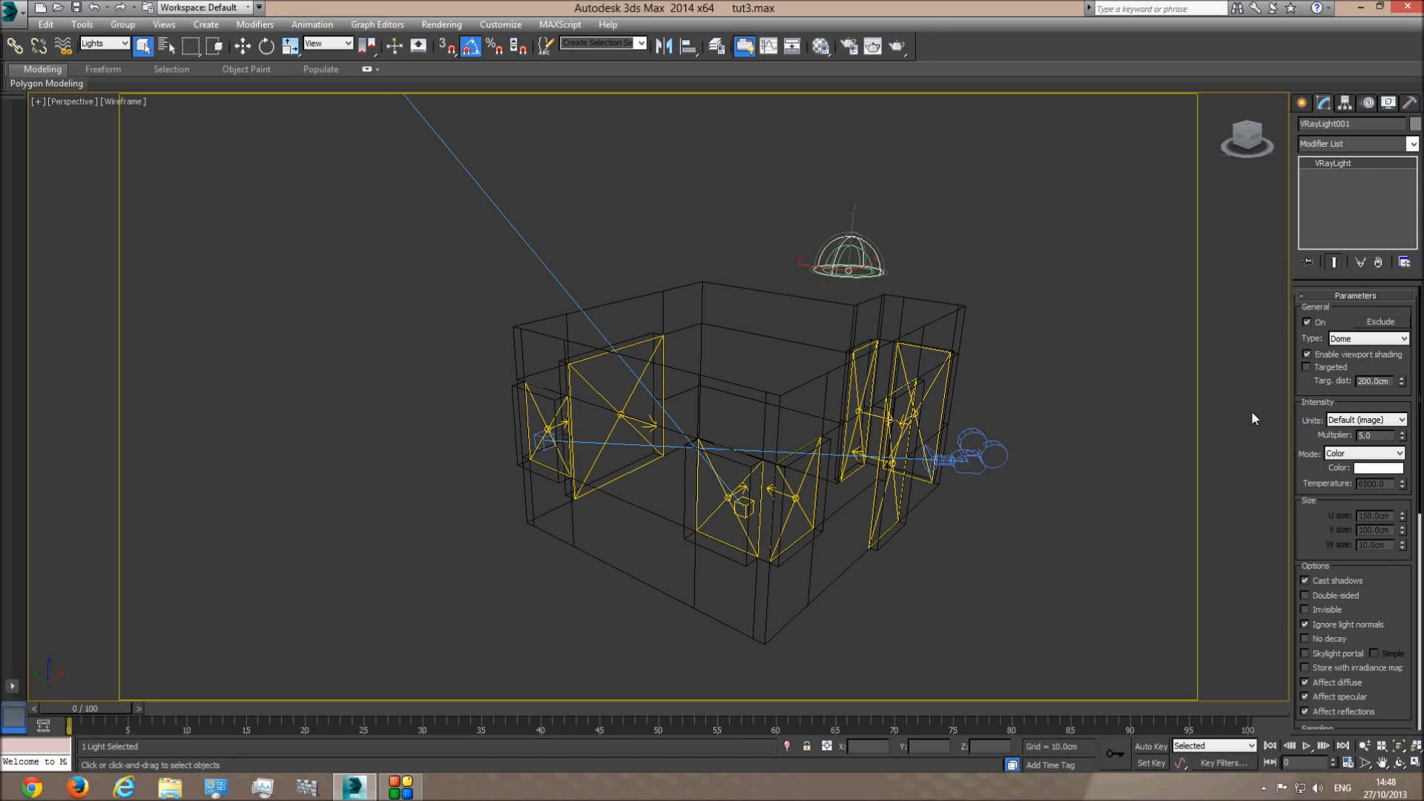
double_click(1371, 434)
text(6)
- Edit the VRaySun's intensity multiplier and deselect the sun
scroll(576, 278, down, 8)
scroll(399, 354, up, 2)
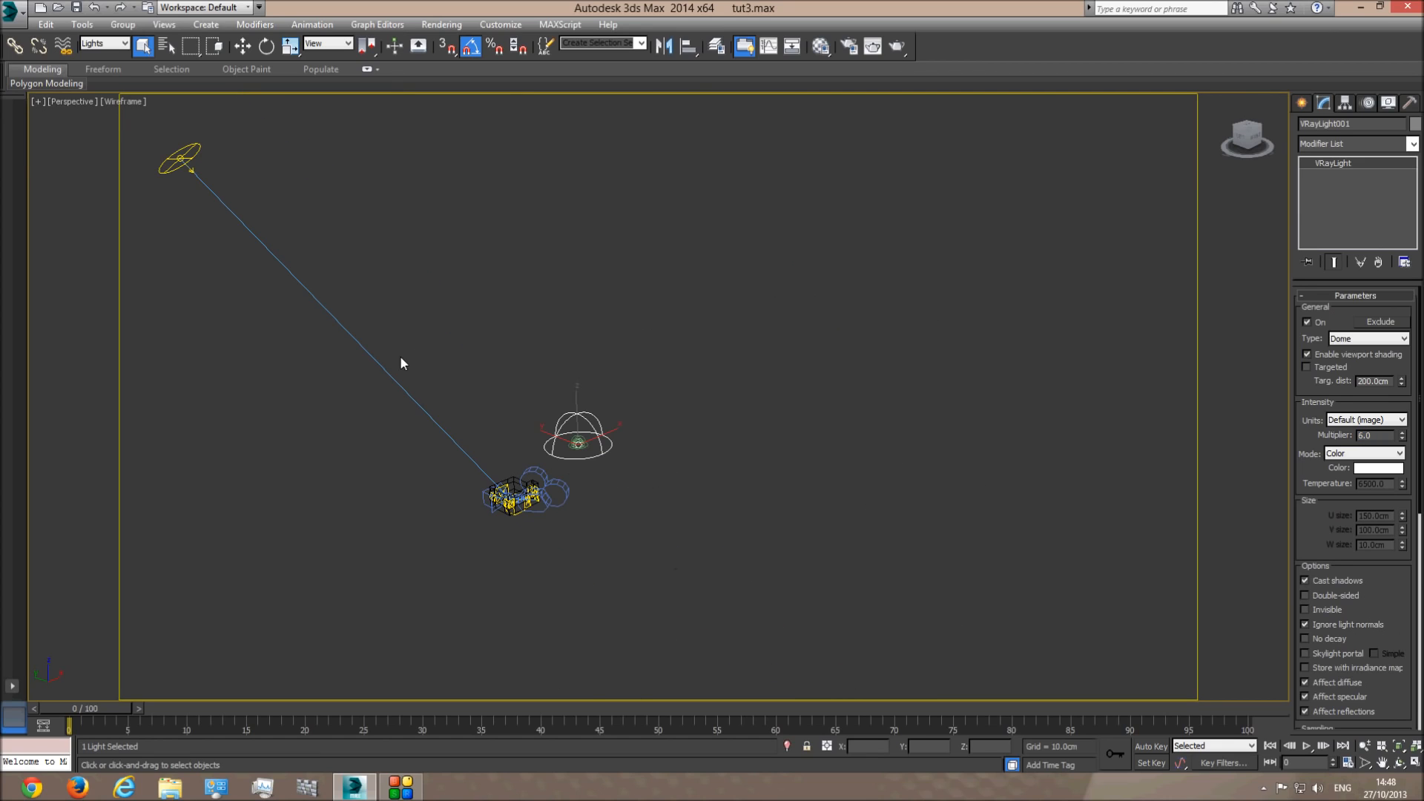
click(180, 159)
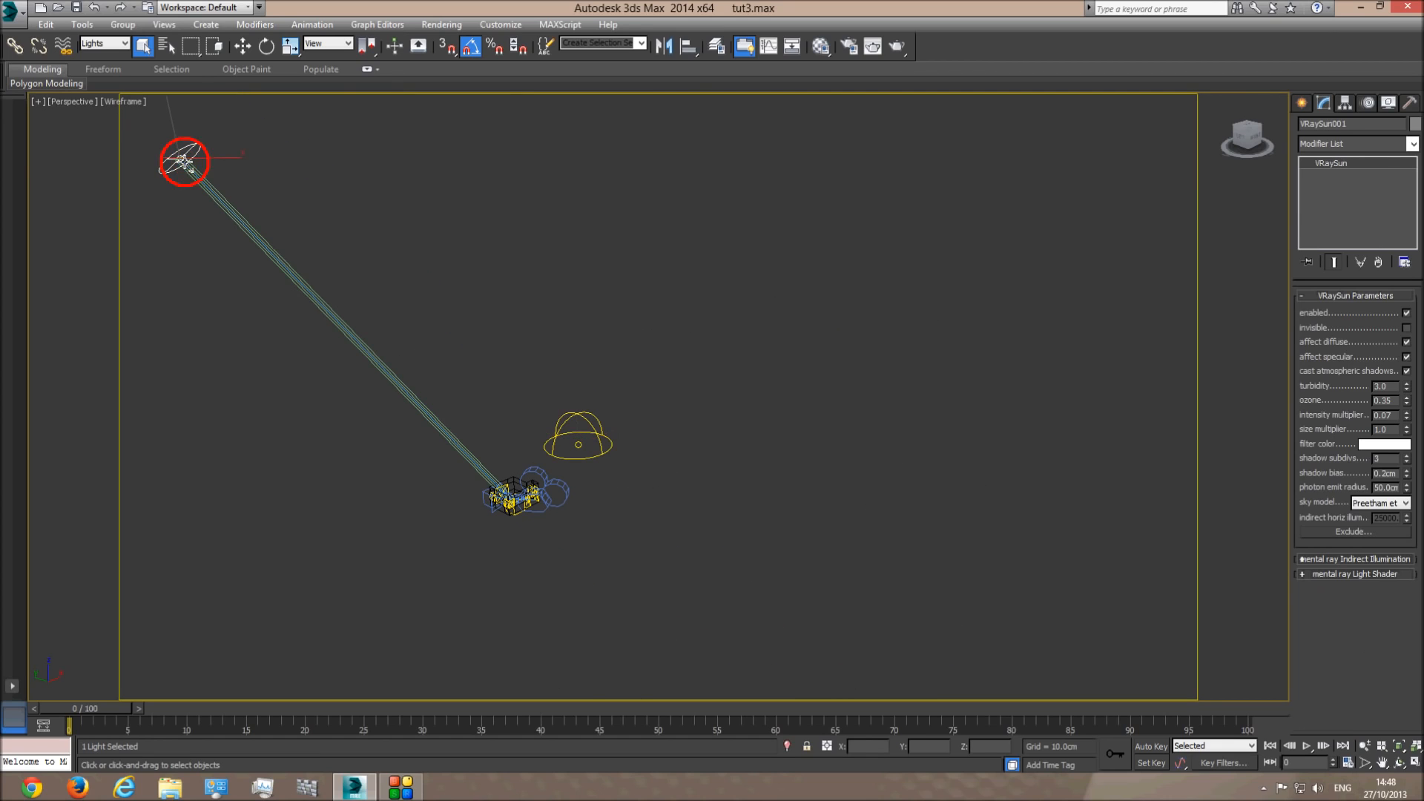
double_click(1397, 416)
click(936, 405)
- Return to the shaded camera view and render the room with the adjusted lights
key(c)
key(F3)
click(897, 47)
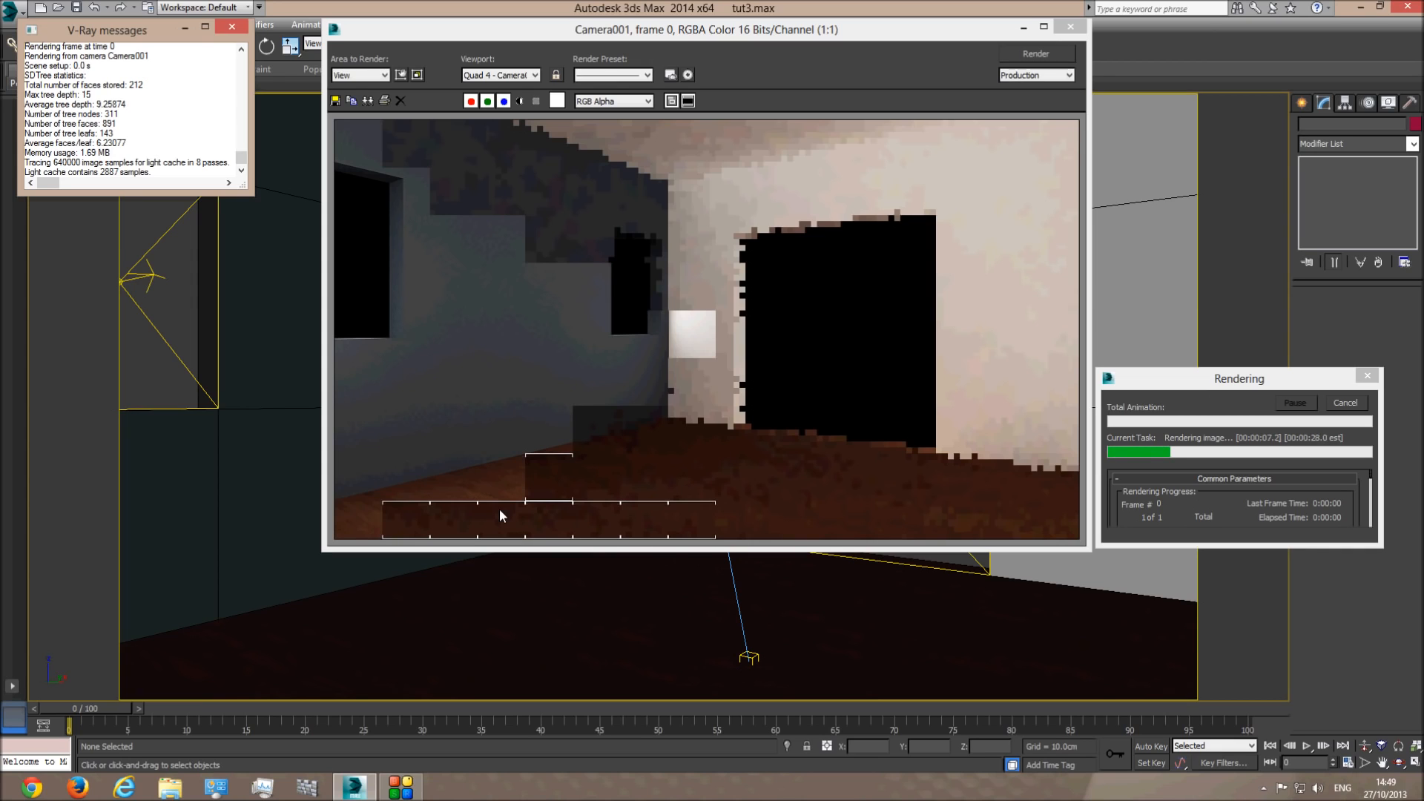
- Examine the wood floor closely in the rendered frame at 2:1 zoom and return to full size
ctrl+click(510, 501)
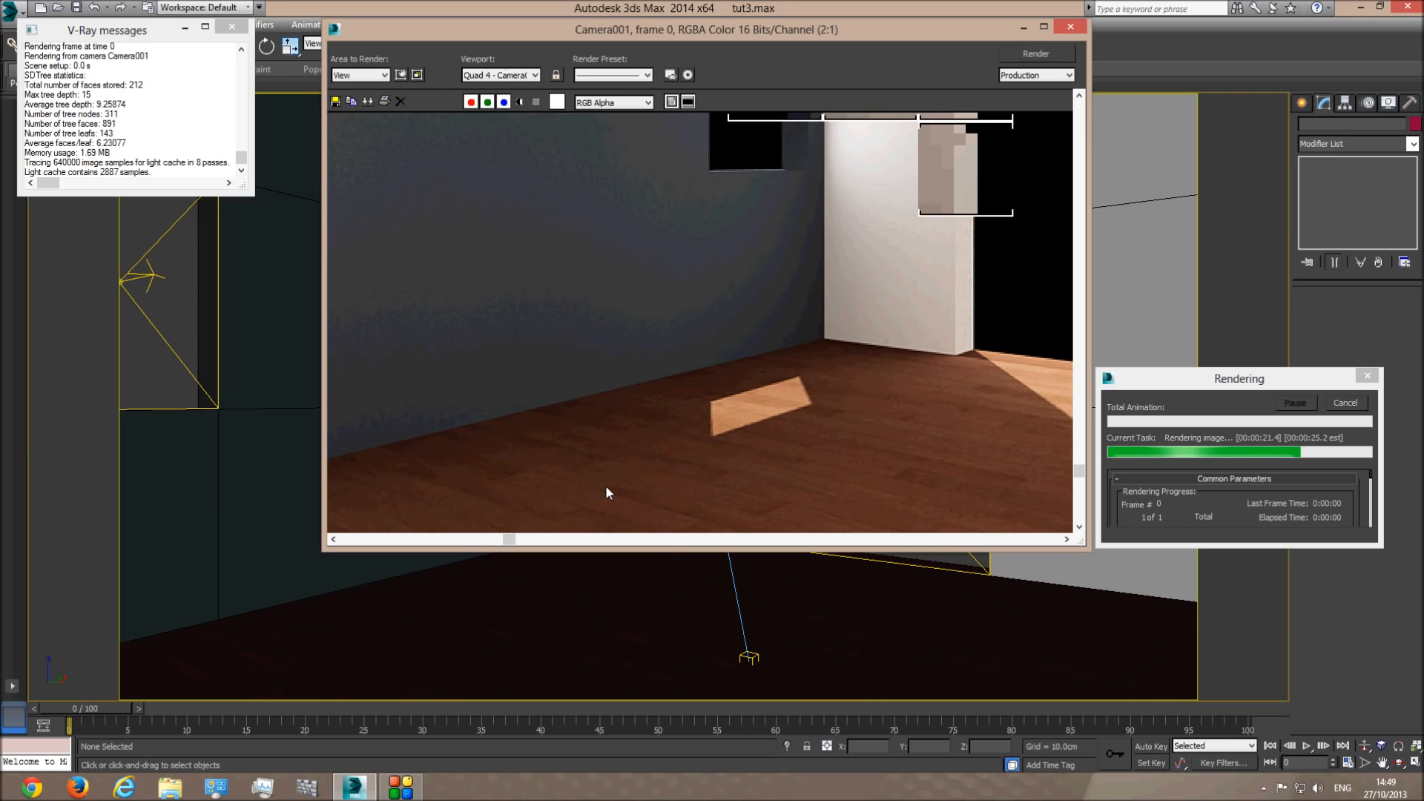
click(676, 463)
scroll(678, 460, down, 1)
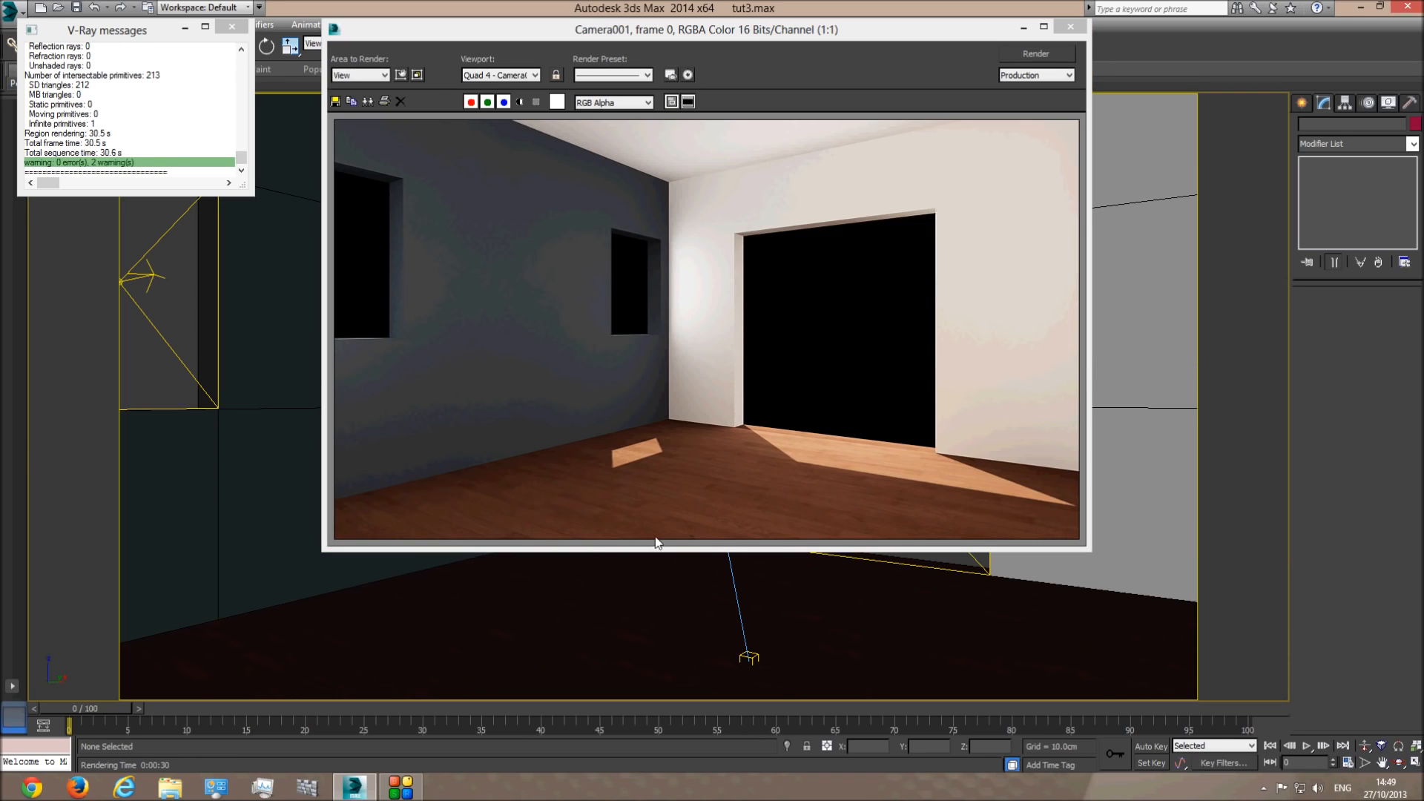
click(648, 509)
scroll(650, 509, up, 1)
scroll(656, 506, down, 1)
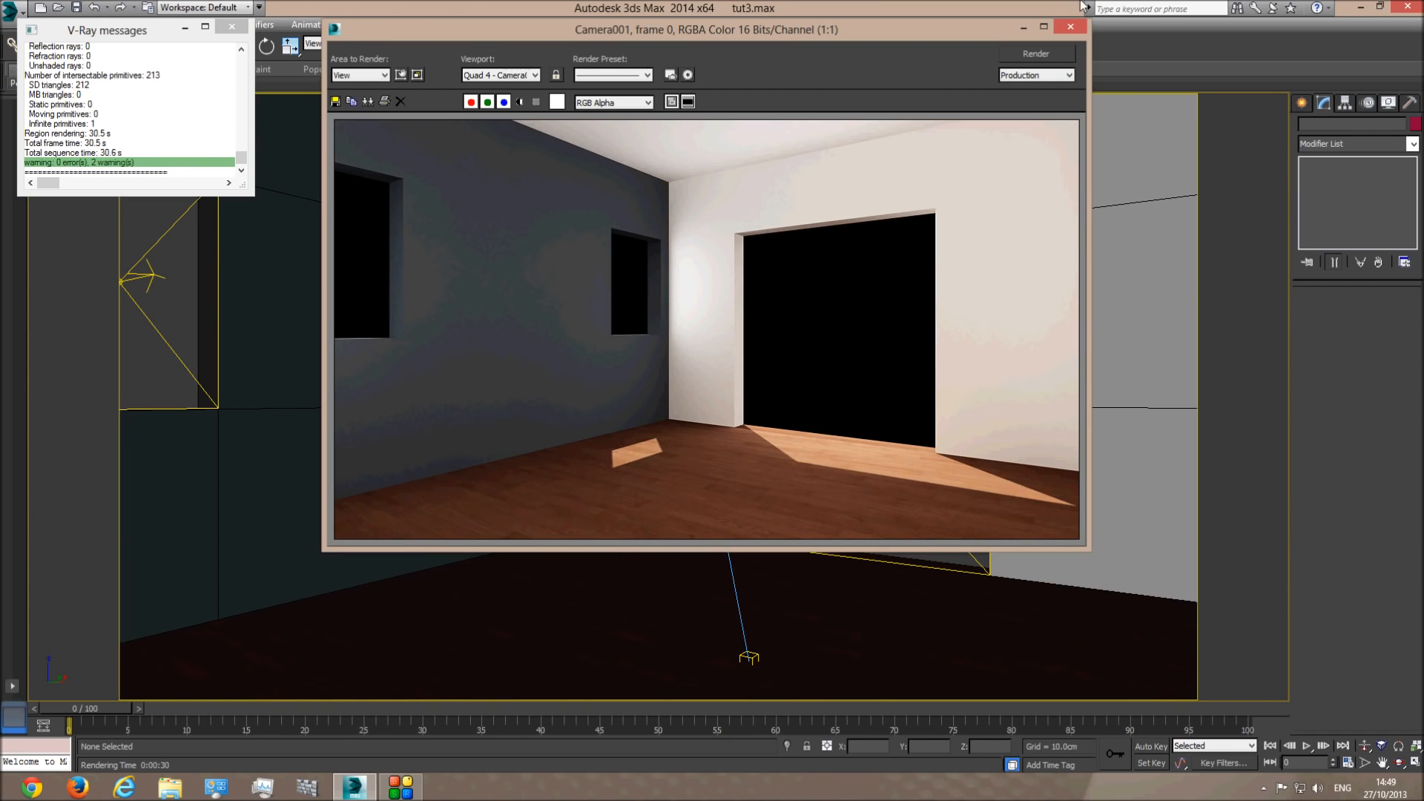
- Close the rendered frame and minimize 3ds Max to show the Windows desktop
click(1071, 27)
click(1362, 8)
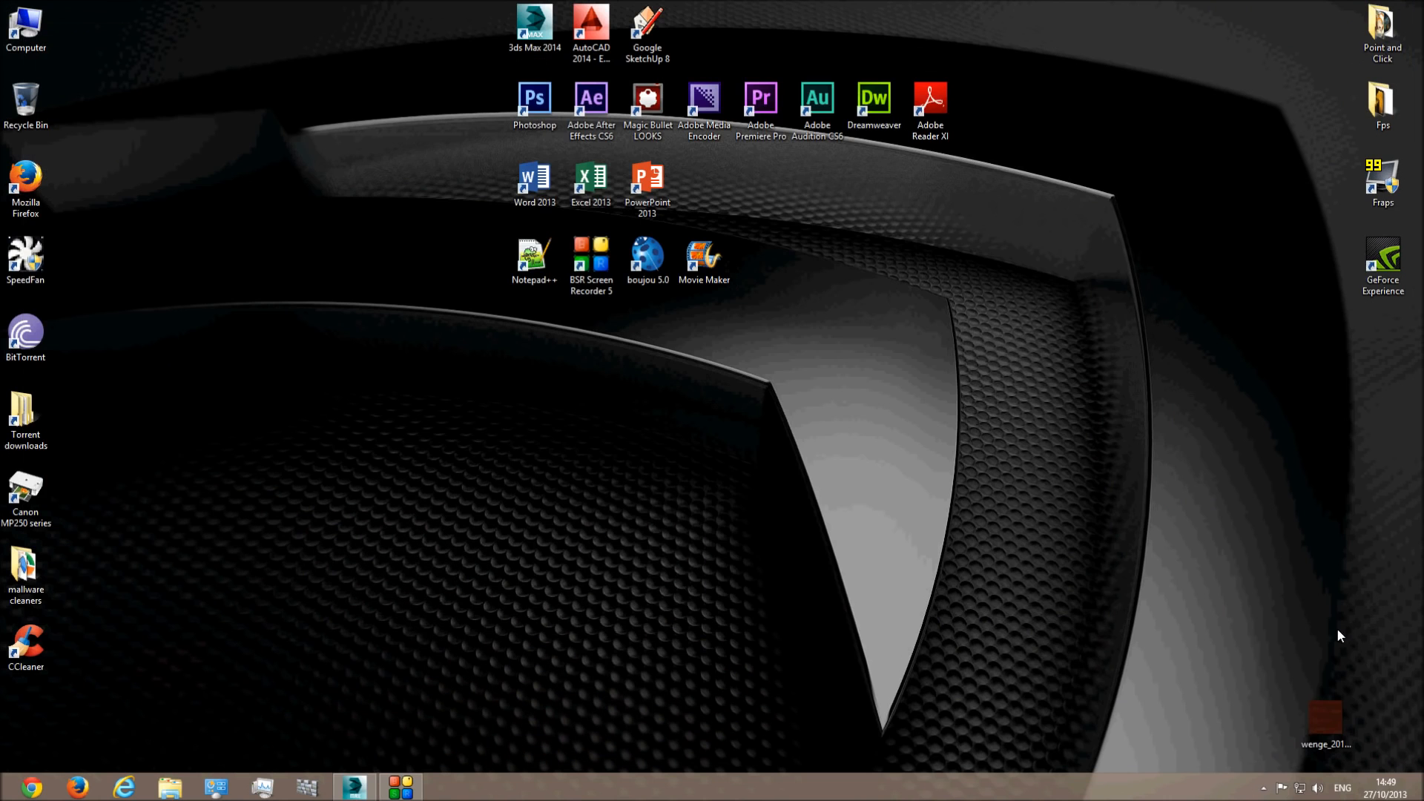
- Preview the wenge wood texture image from the desktop, close the preview and open the image in Photoshop
double_click(1326, 717)
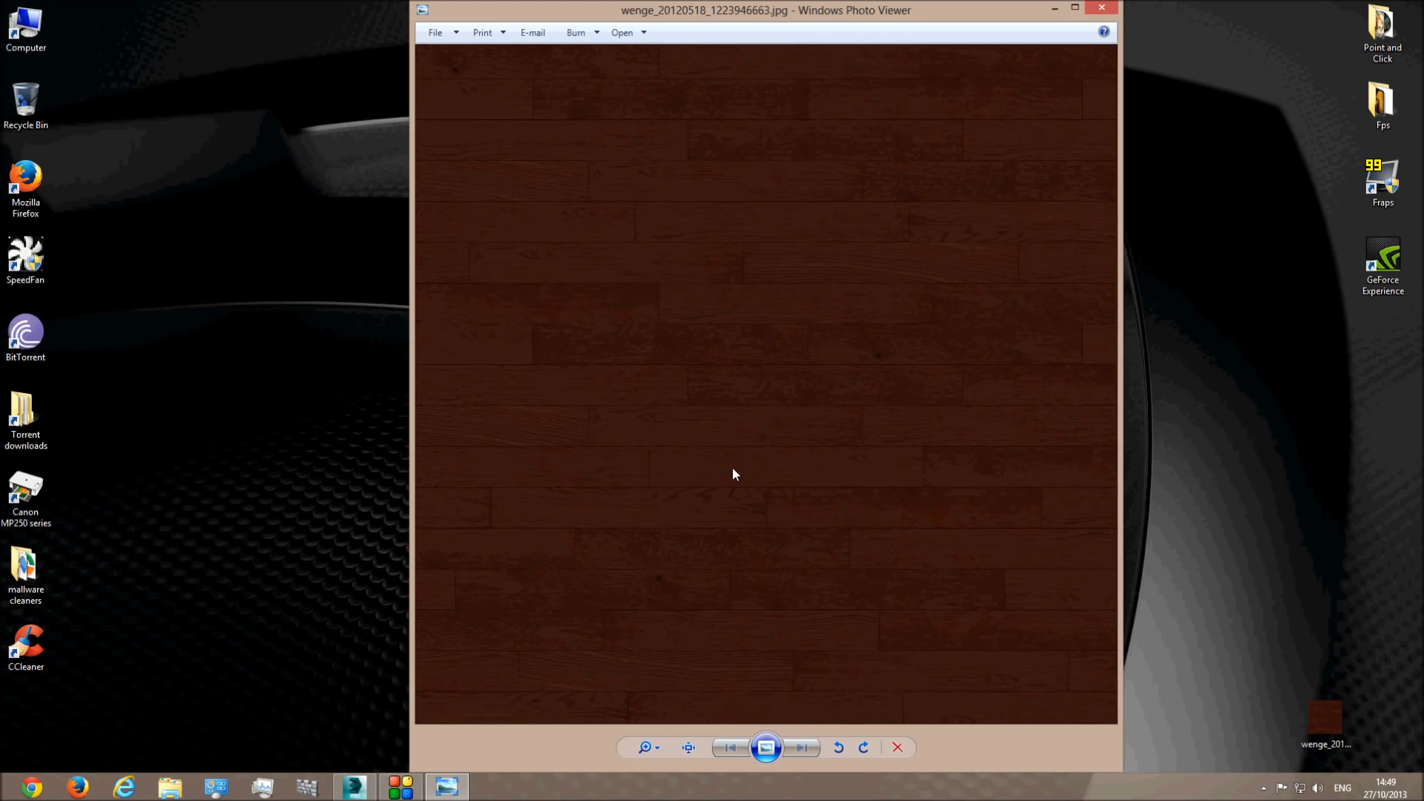
click(1105, 8)
drag(1322, 723, 536, 111)
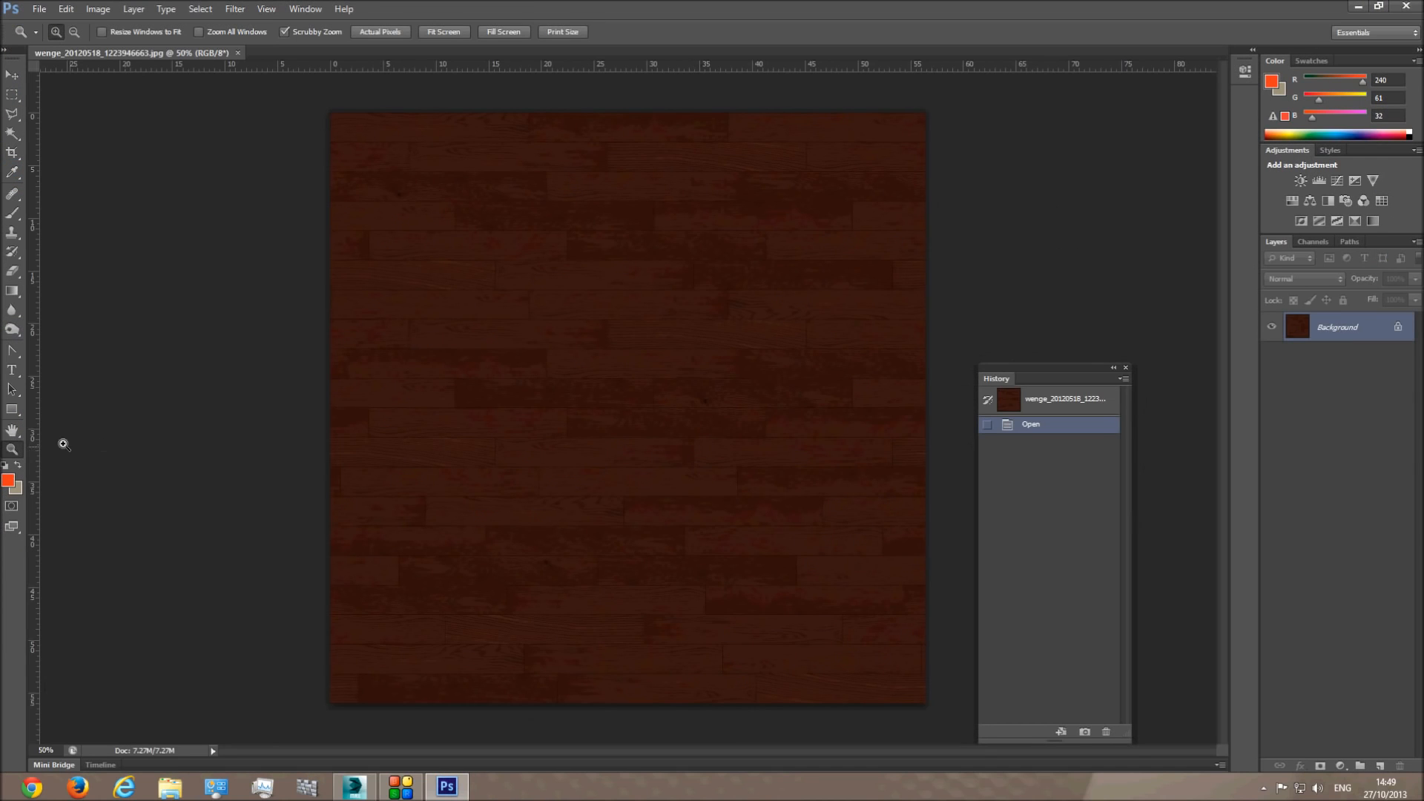
- Convert the wenge texture to greyscale with a Black & White adjustment
click(563, 367)
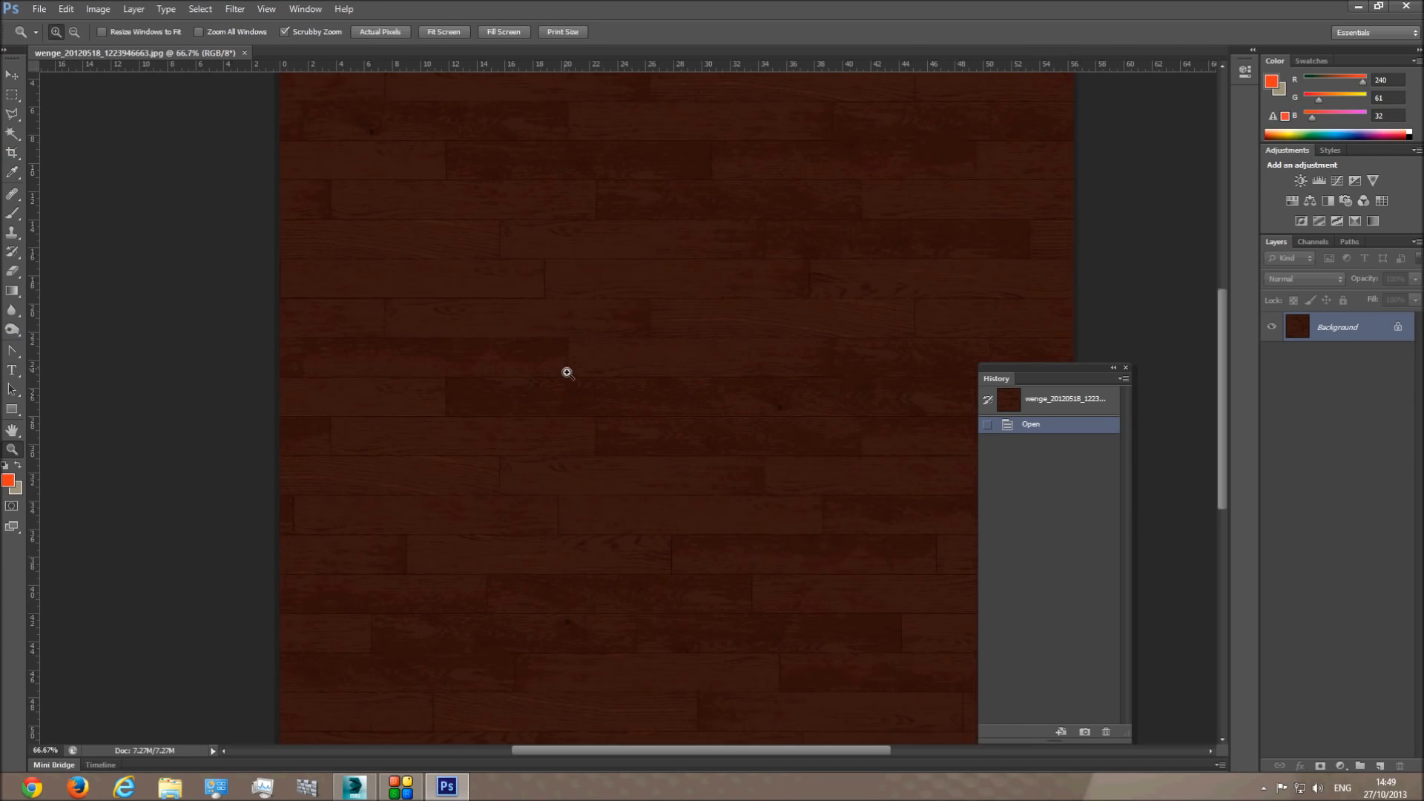
click(100, 9)
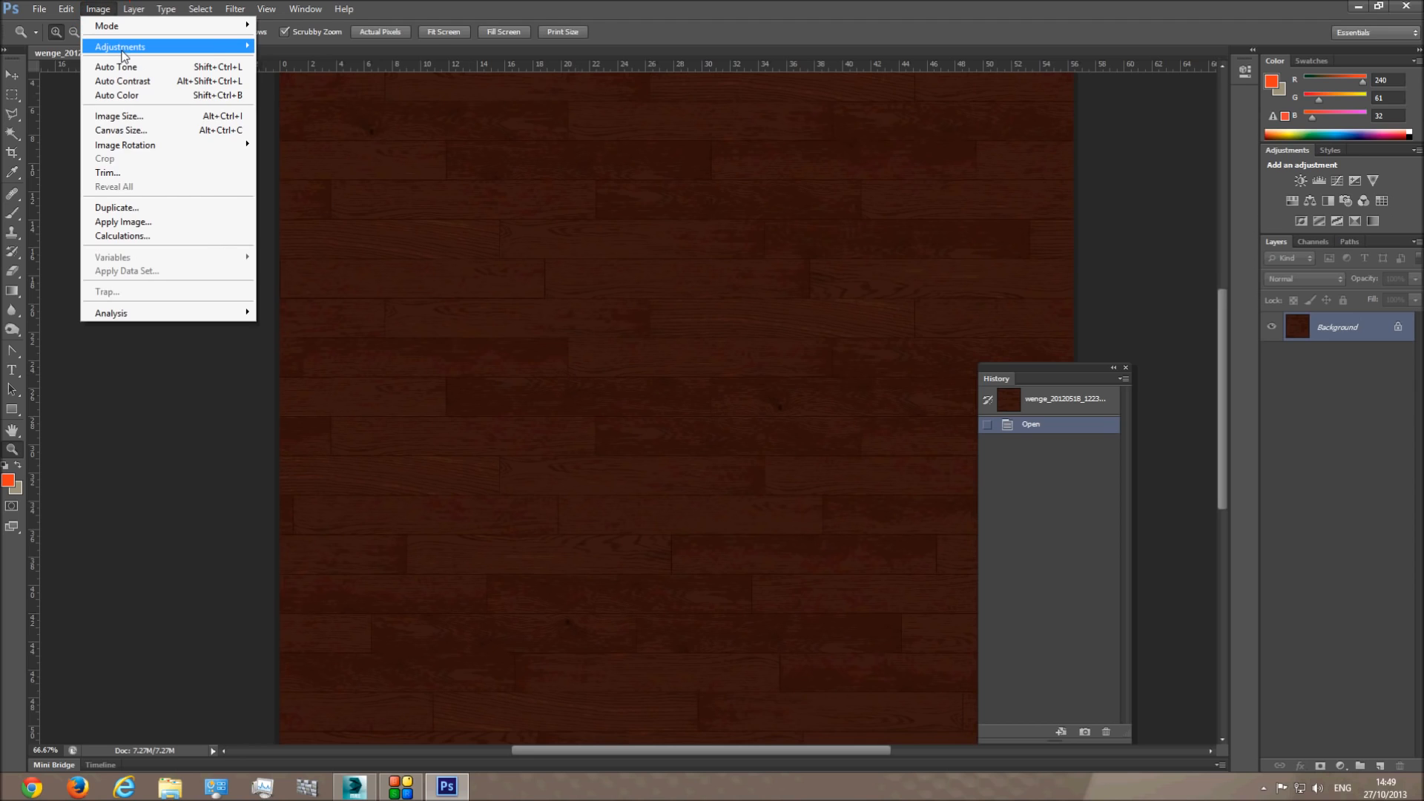
mouse_move(205, 52)
click(320, 158)
click(816, 163)
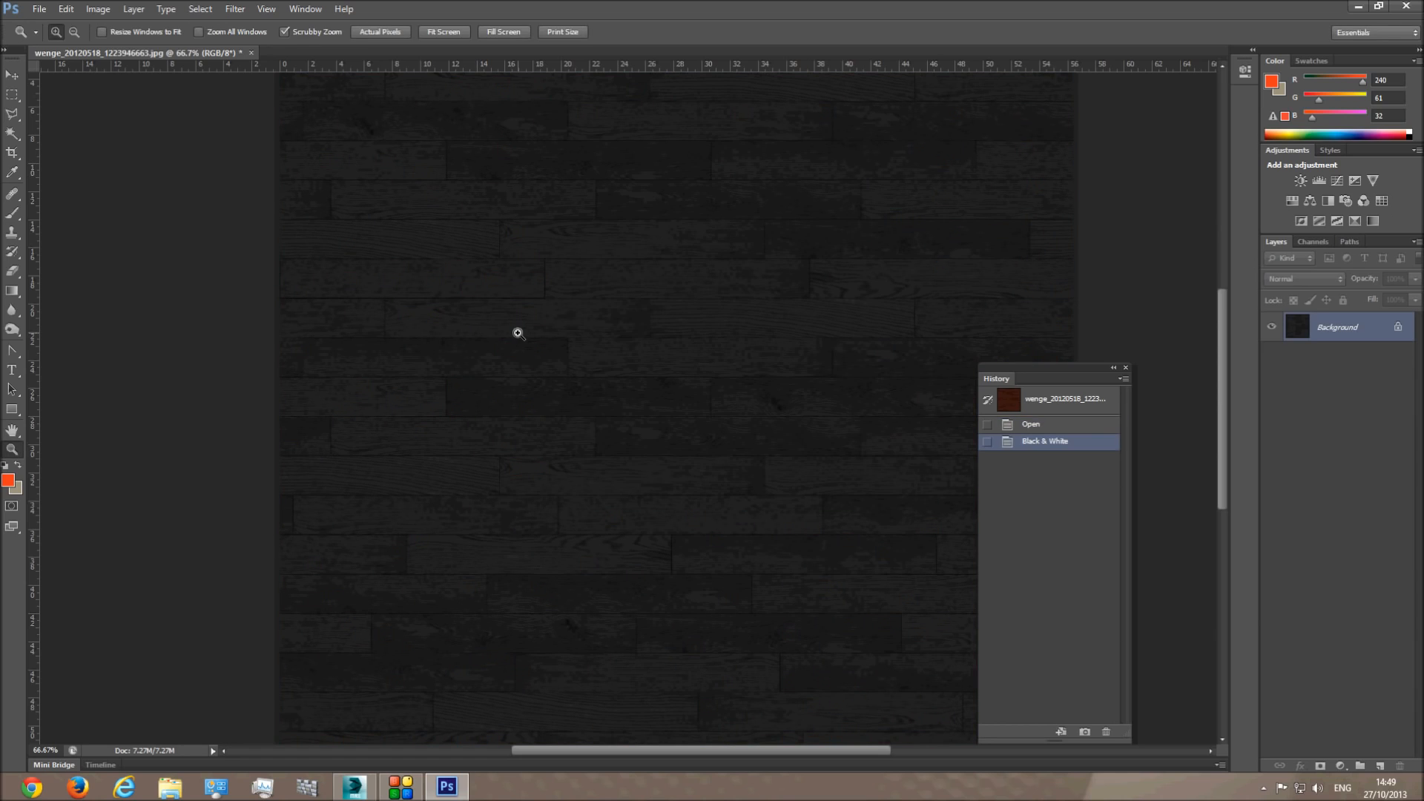
click(98, 9)
mouse_move(118, 46)
click(281, 75)
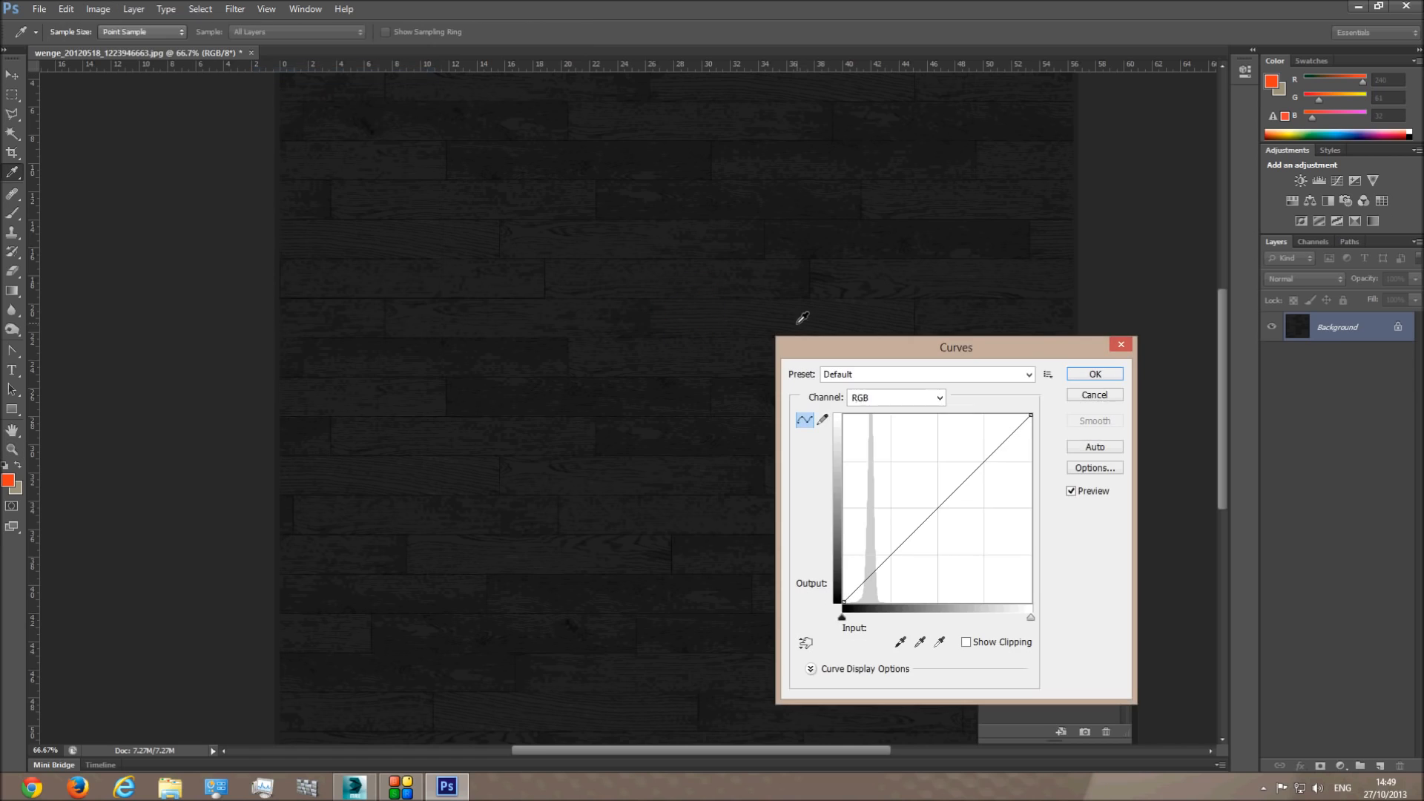
click(861, 375)
click(898, 531)
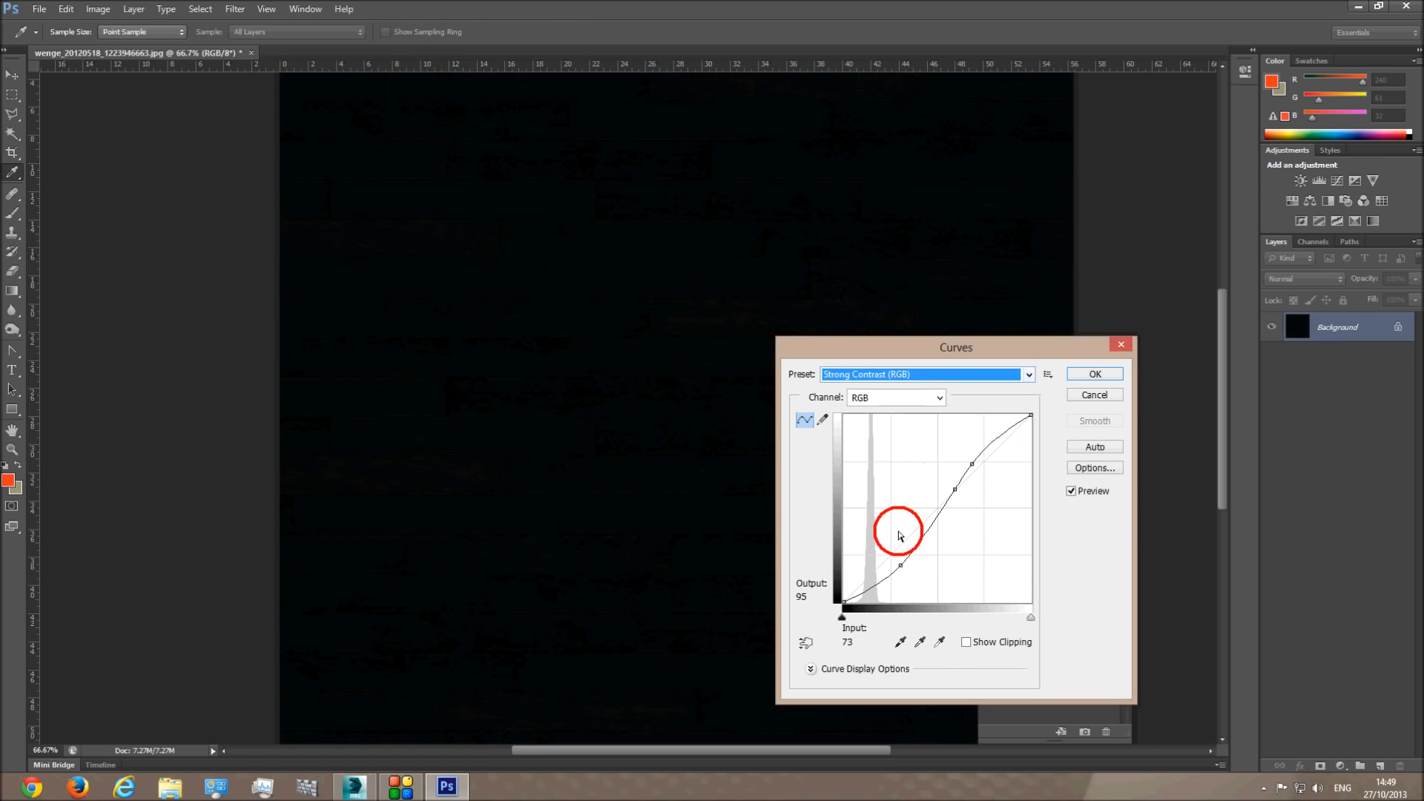
click(1095, 394)
- Brighten the greyscale wood texture with a Brightness/Contrast adjustment at brightness 150
click(111, 7)
mouse_move(119, 46)
click(288, 47)
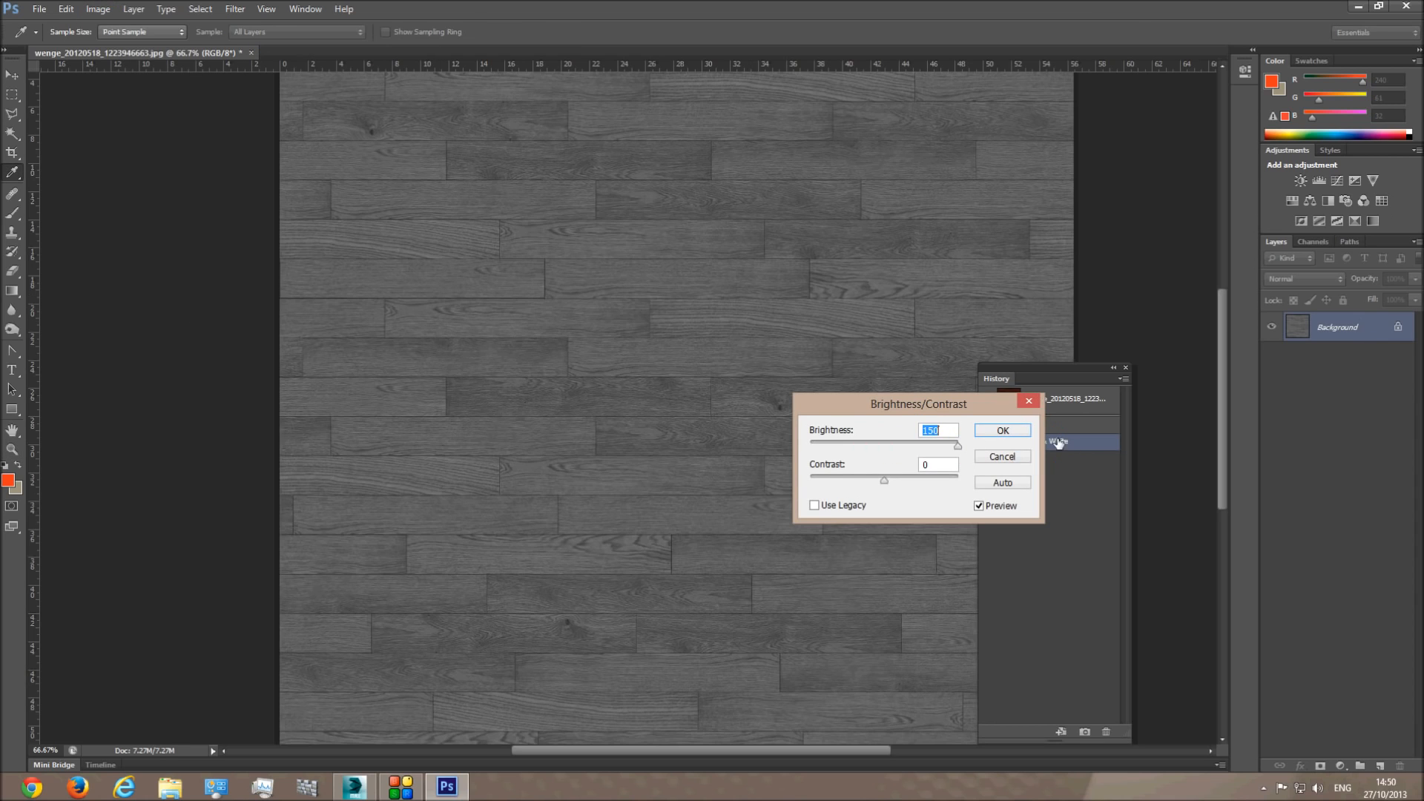
click(1007, 430)
key(z)
- Apply a second Brightness/Contrast adjustment to the texture with brightness 103 and contrast 100
click(98, 9)
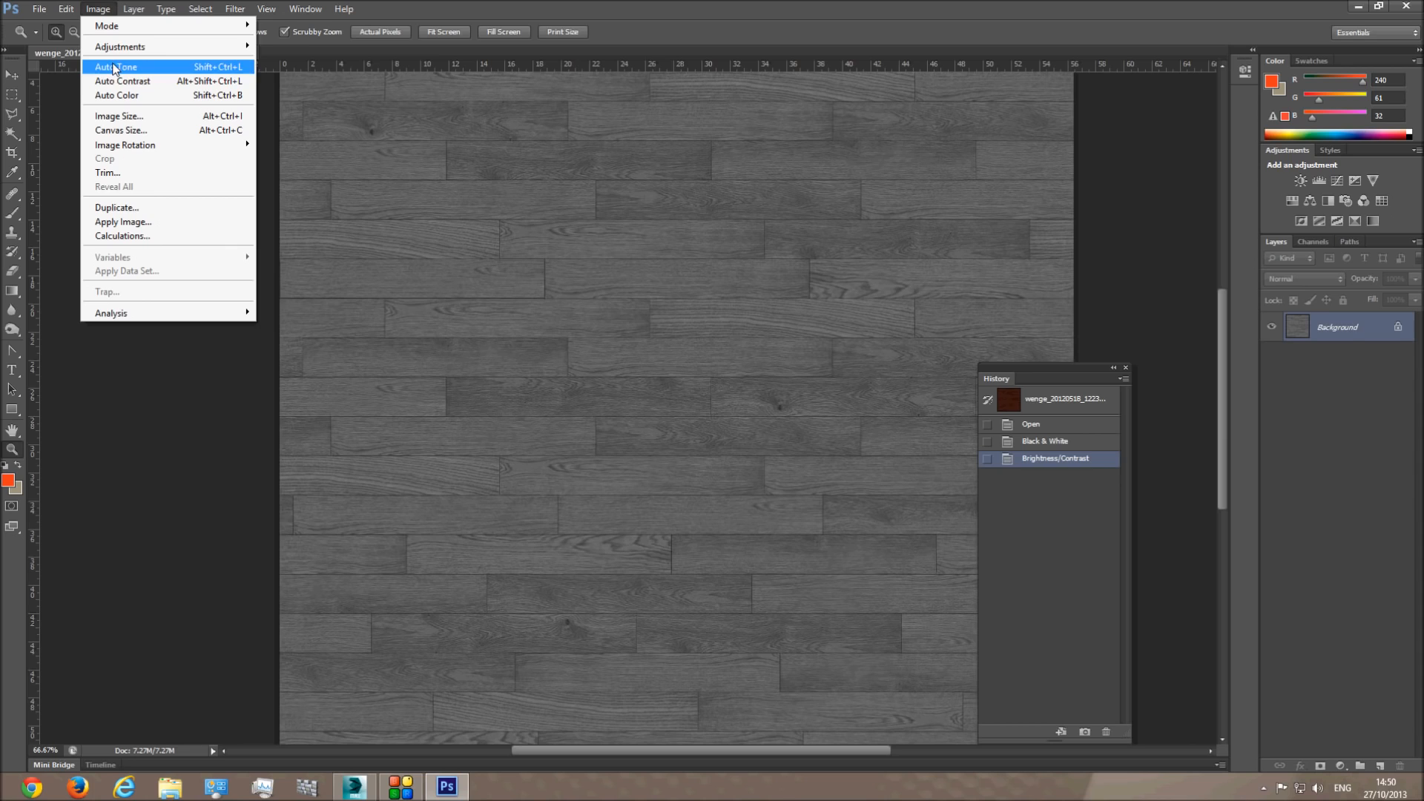
mouse_move(121, 51)
click(326, 48)
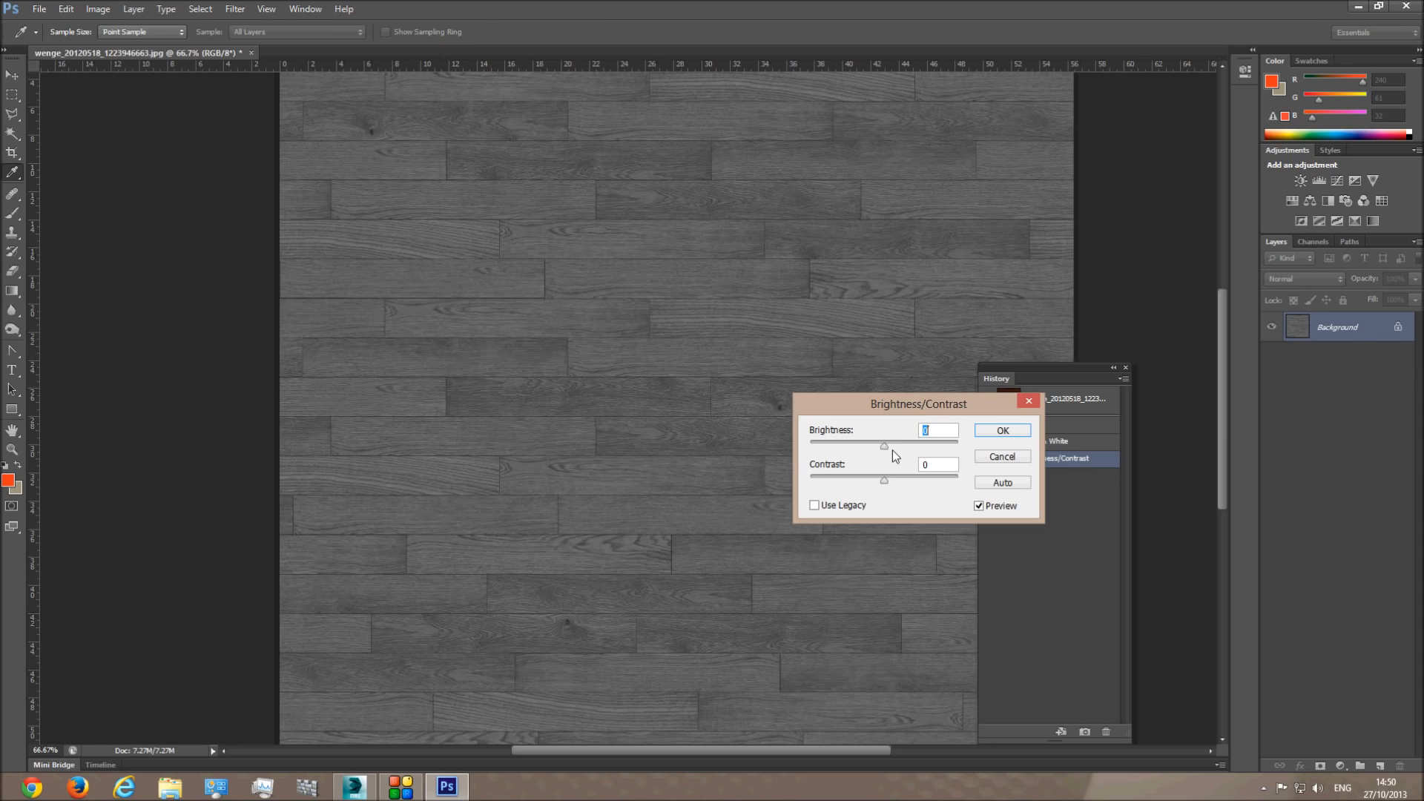
drag(884, 480, 1154, 493)
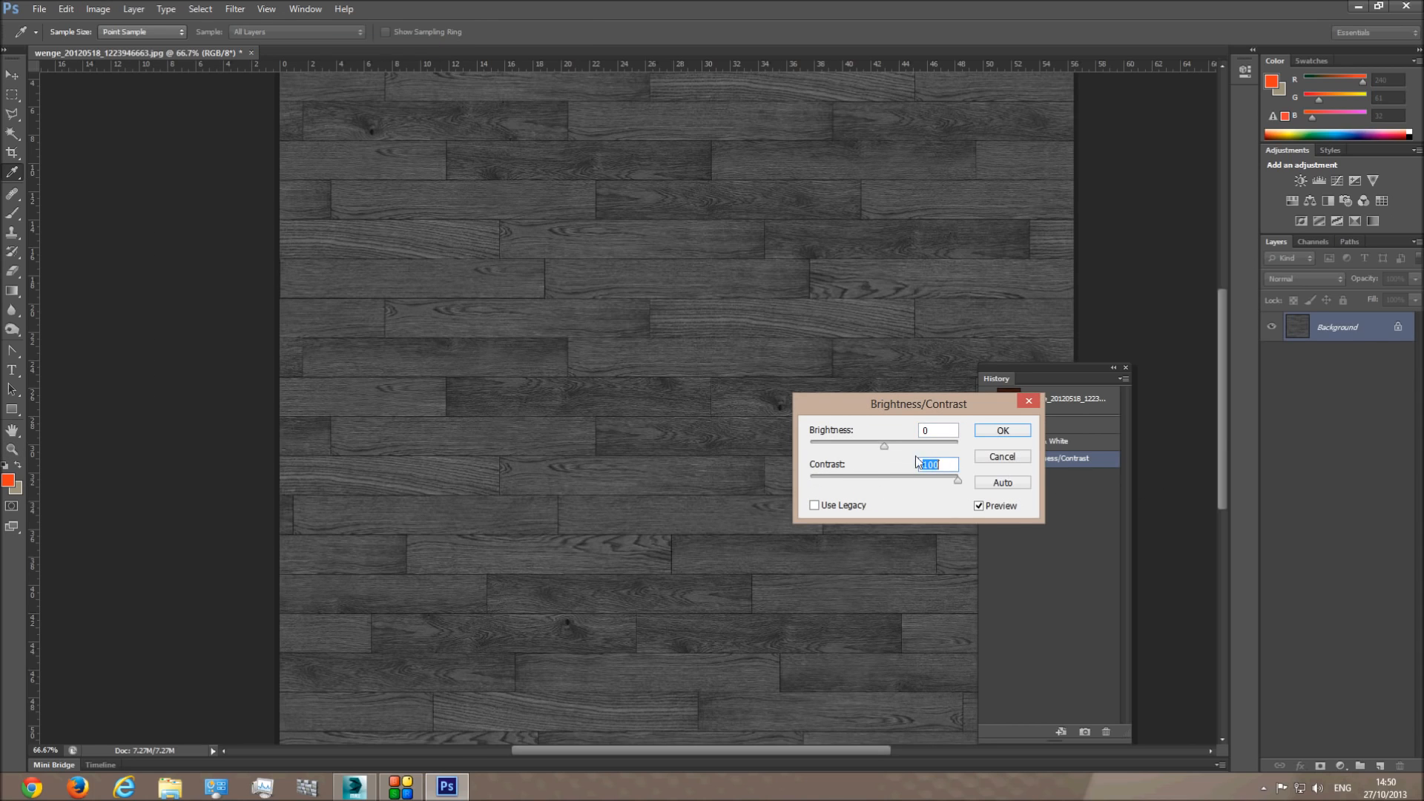
drag(883, 444, 935, 447)
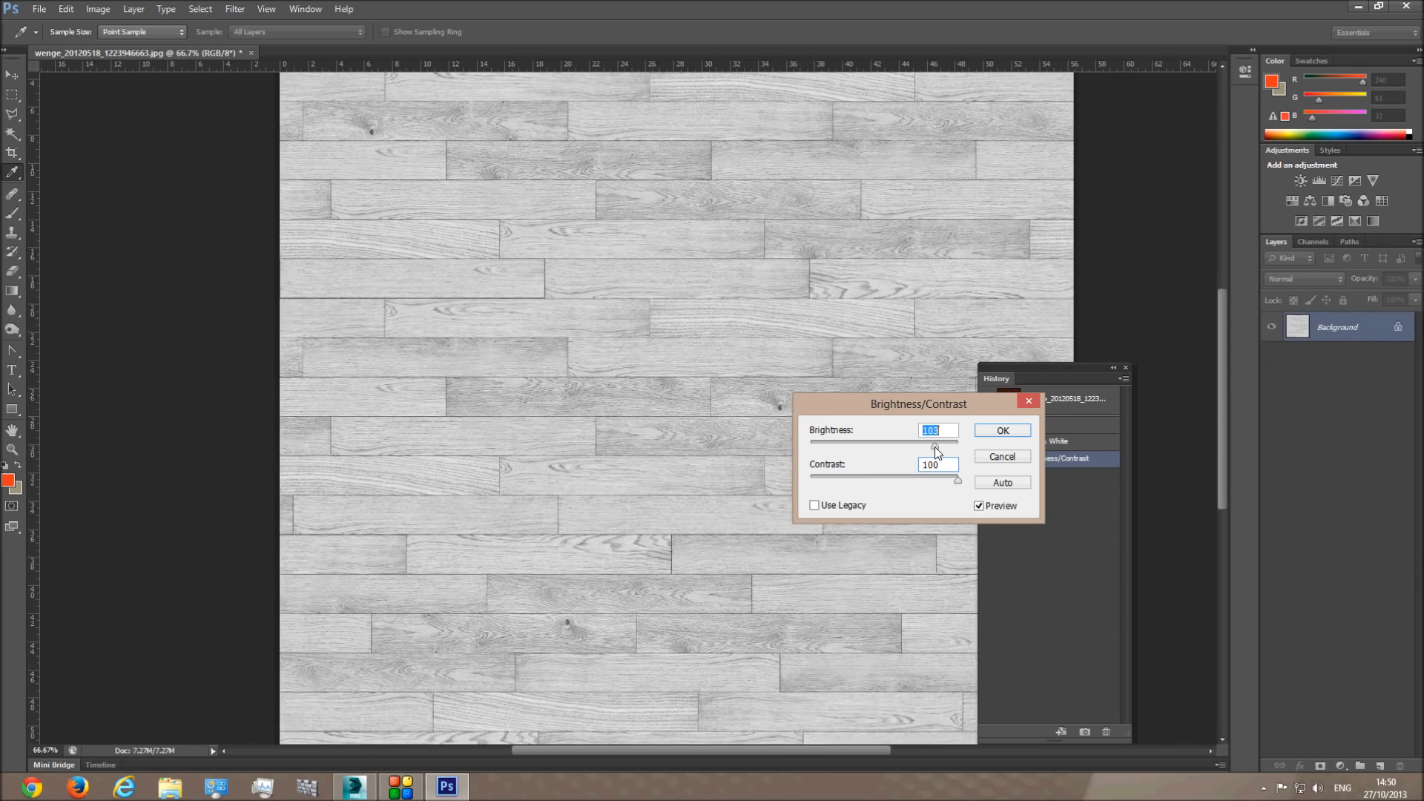
click(1001, 431)
key(z)
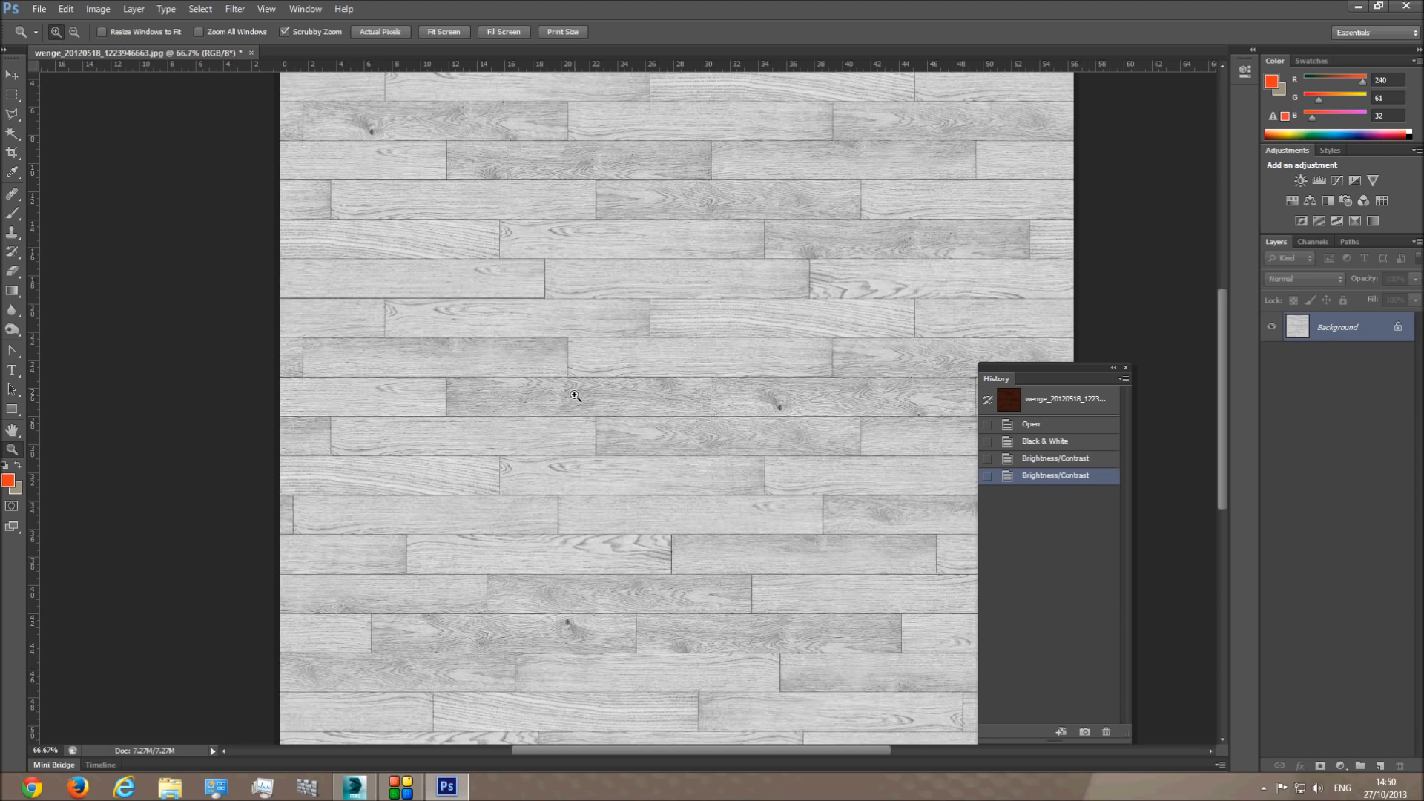
- Examine the grain and plank joints of the greyscale texture at up to 200% zoom
scroll(490, 341, up, 5)
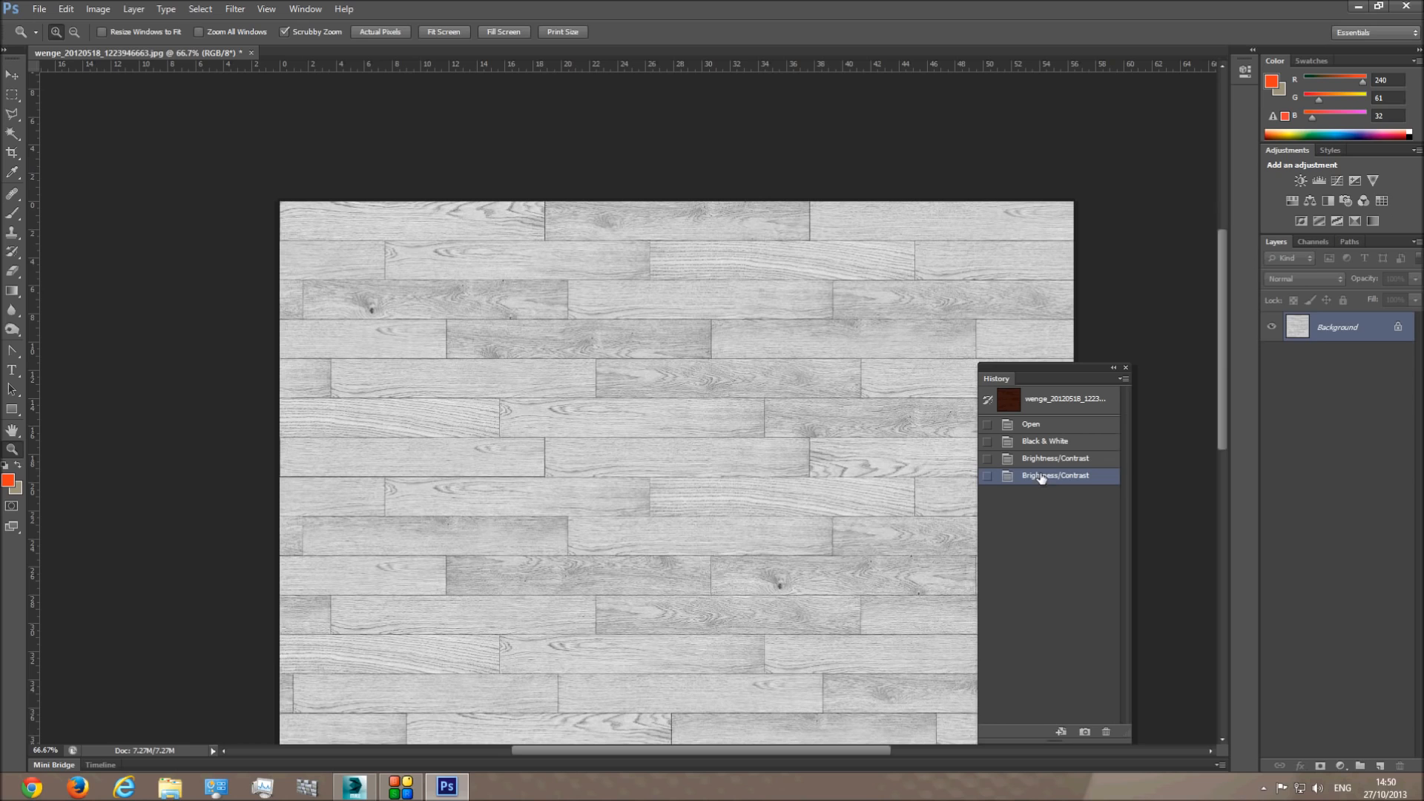
click(605, 383)
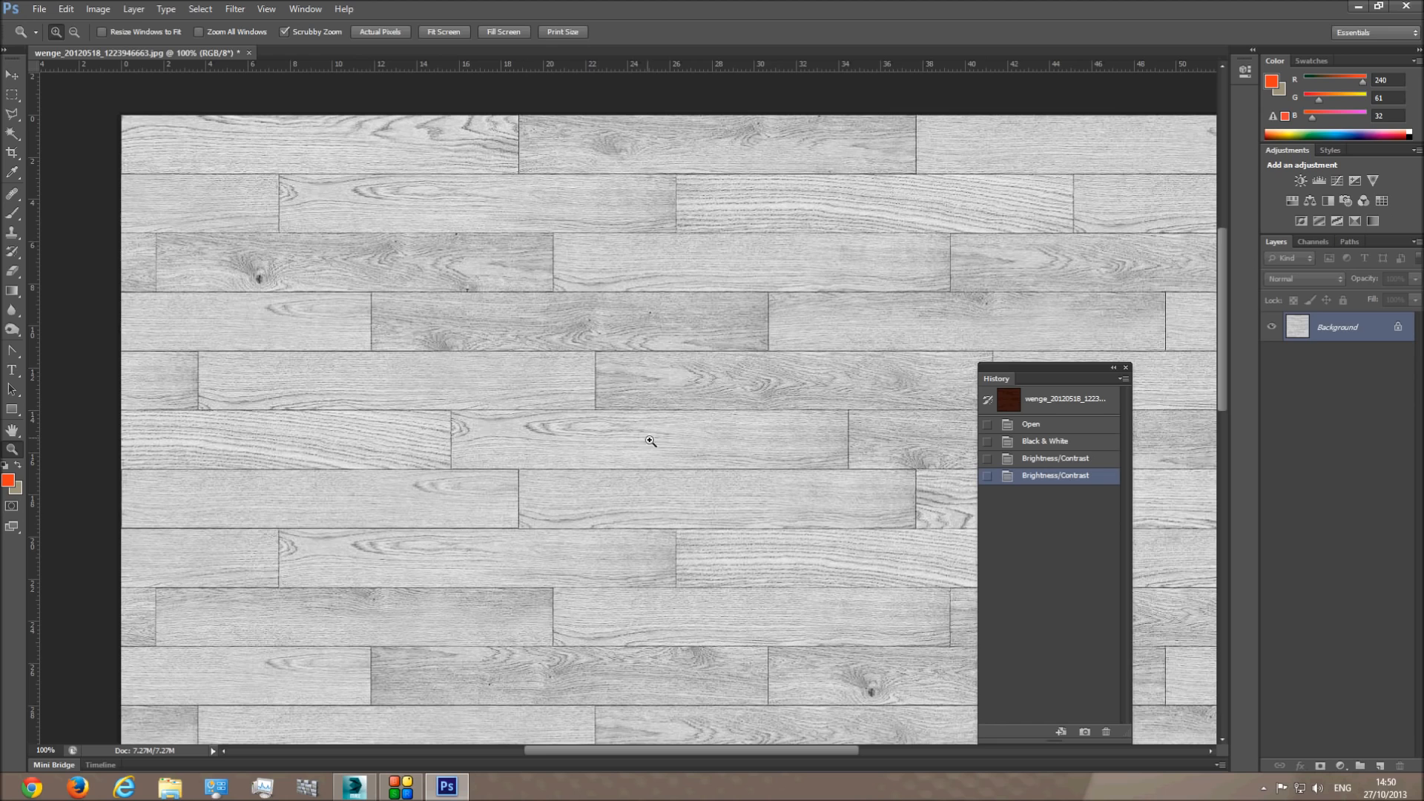
click(760, 347)
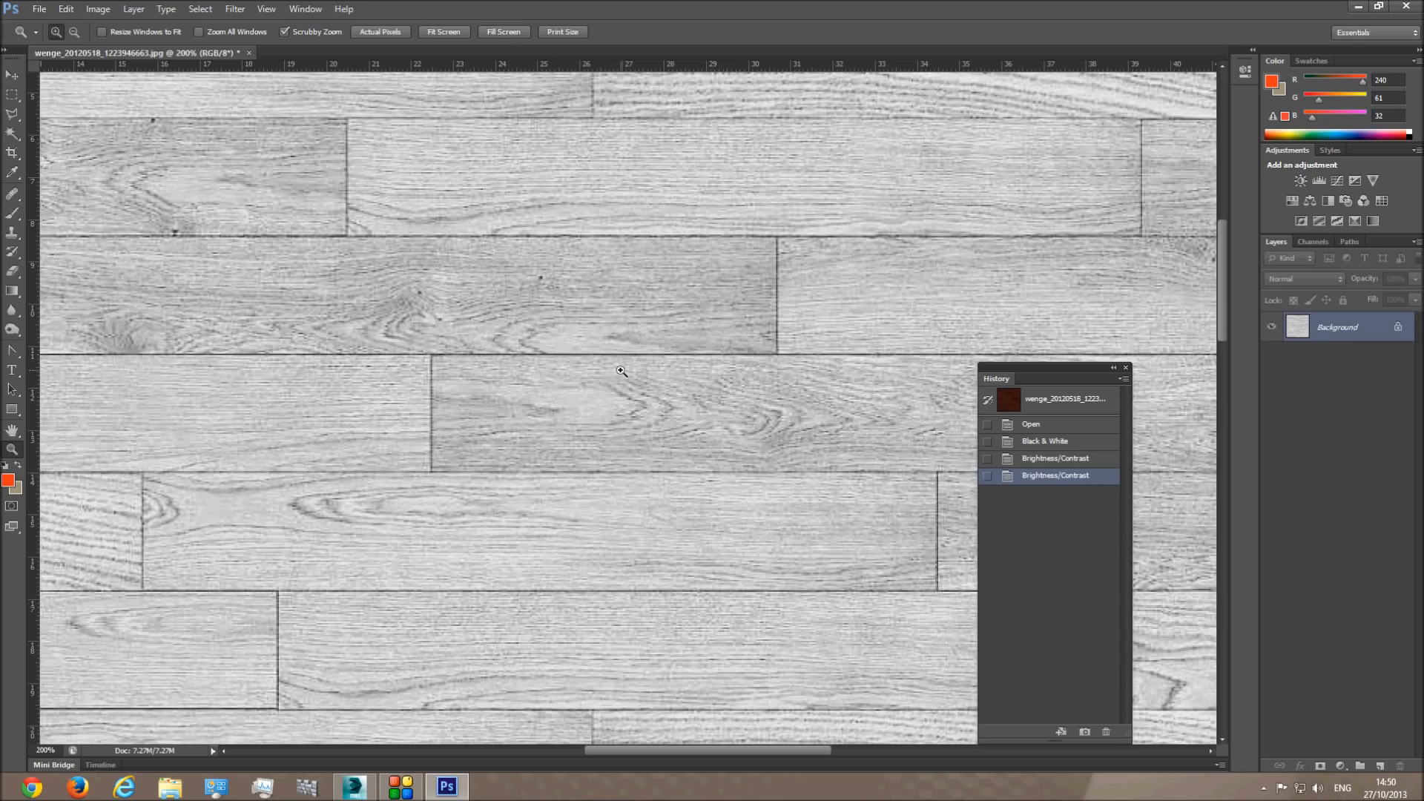
alt+click(621, 370)
alt+click(621, 371)
scroll(634, 435, down, 2)
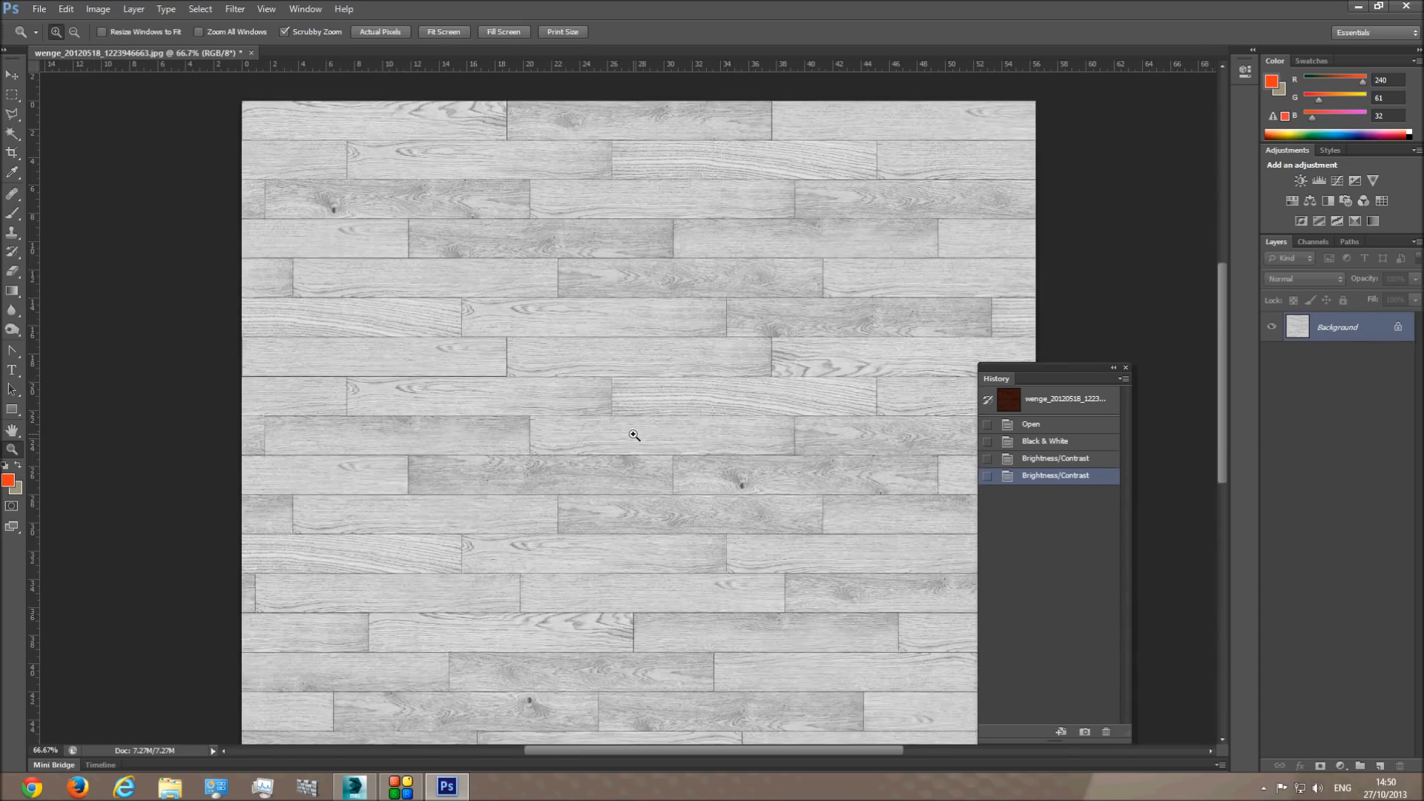
click(681, 418)
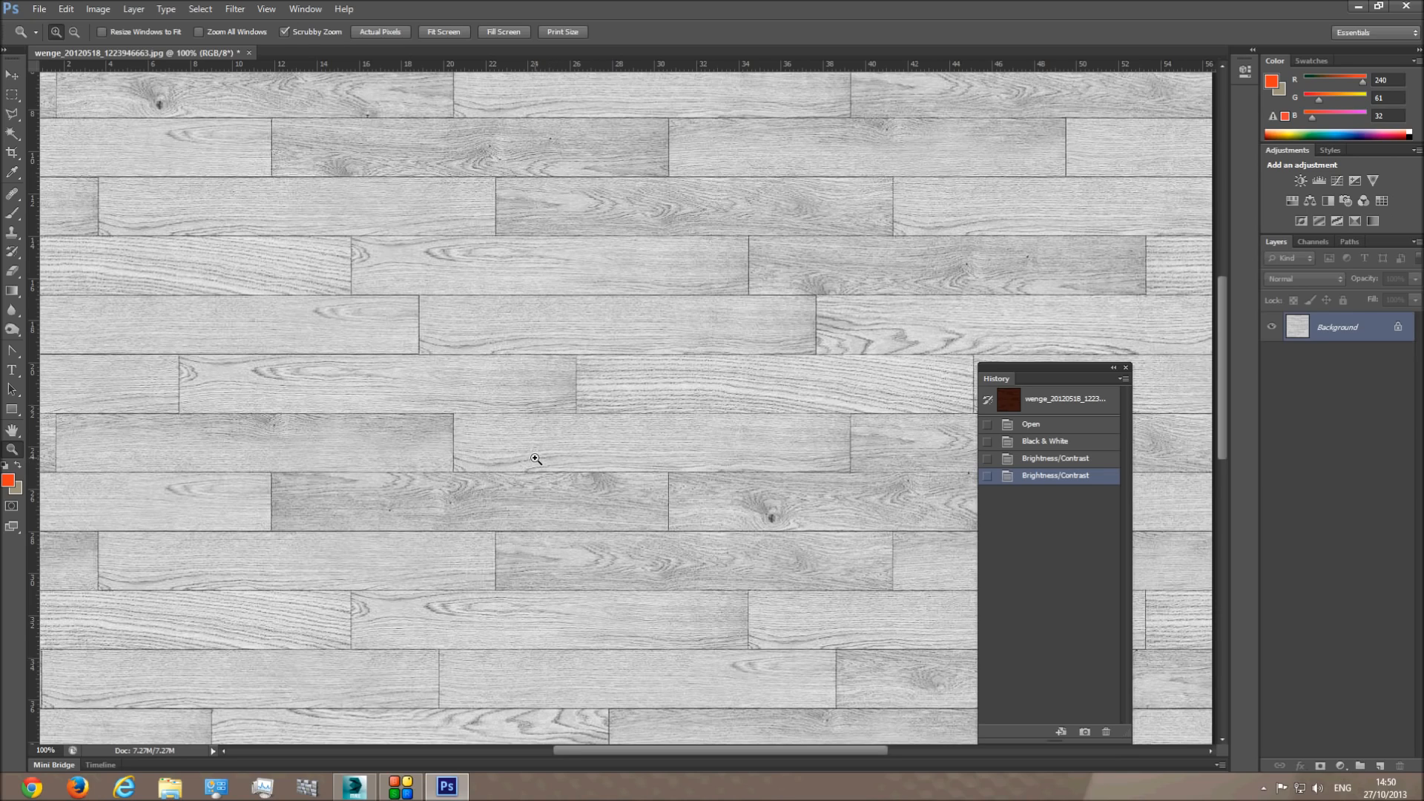
- Apply another Brightness/Contrast adjustment to the texture with brightness 30 and contrast -50
click(96, 9)
mouse_move(122, 44)
click(301, 44)
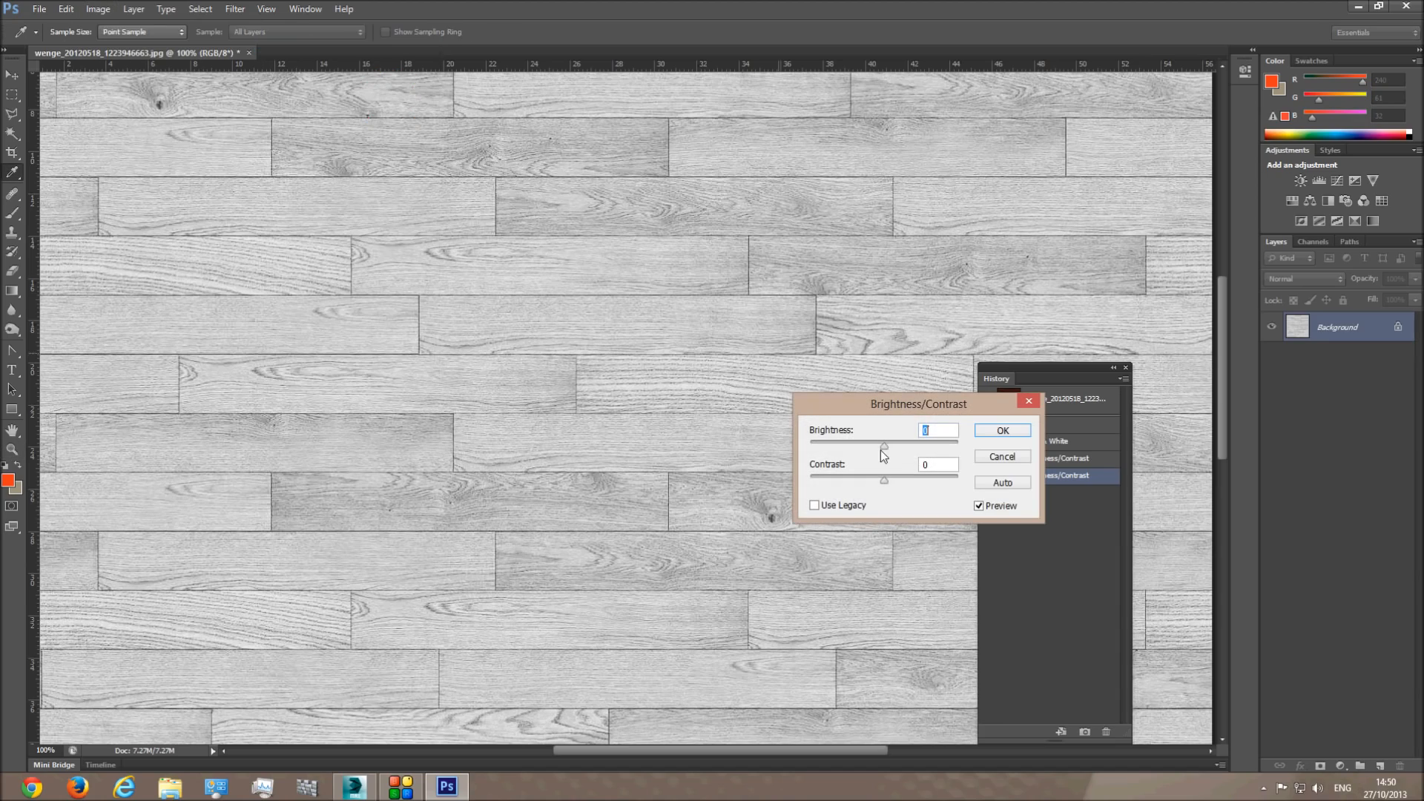
drag(886, 445, 789, 482)
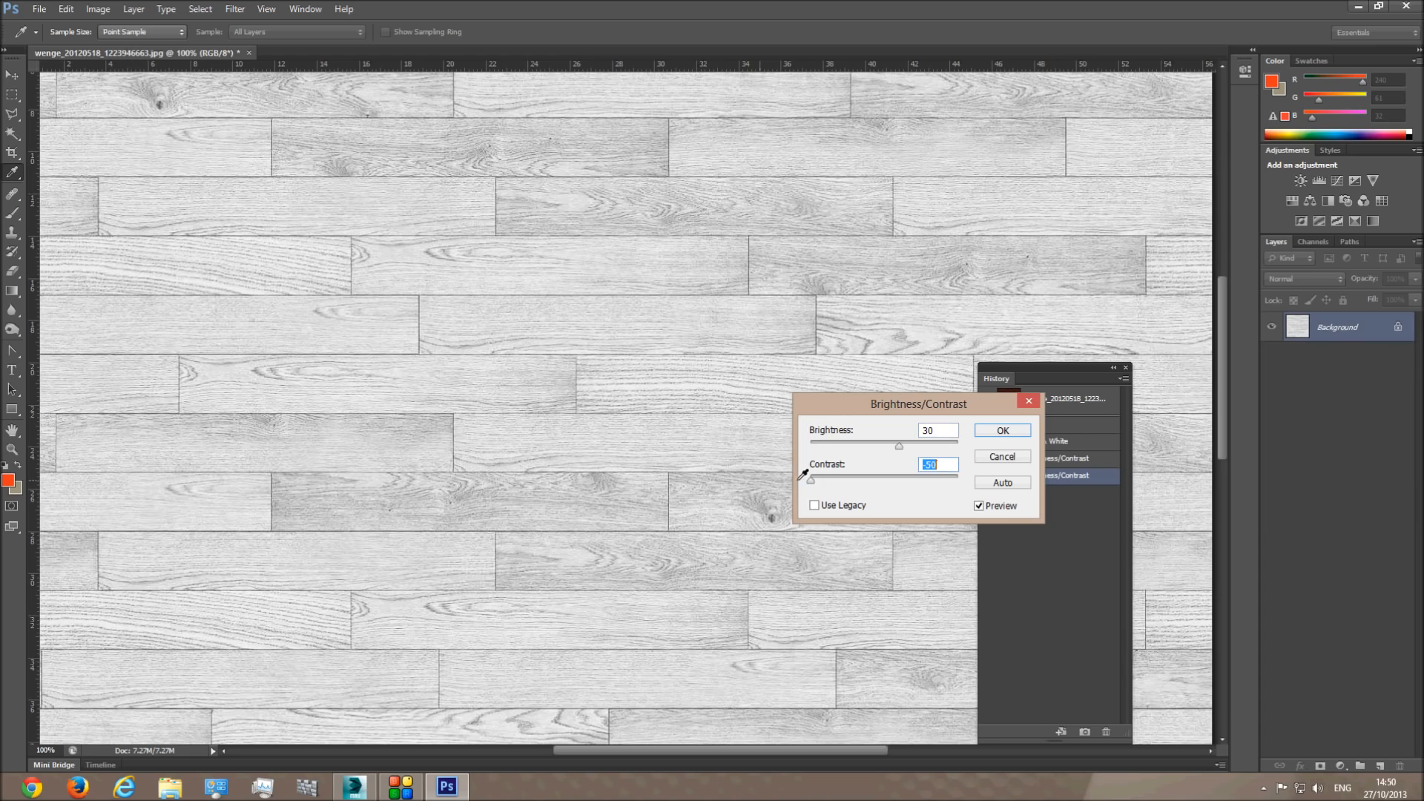
click(1003, 433)
key(z)
drag(695, 496, 681, 503)
click(680, 503)
- Apply a Curves adjustment to the texture using the Strong Contrast (RGB) preset
key(ctrl+m)
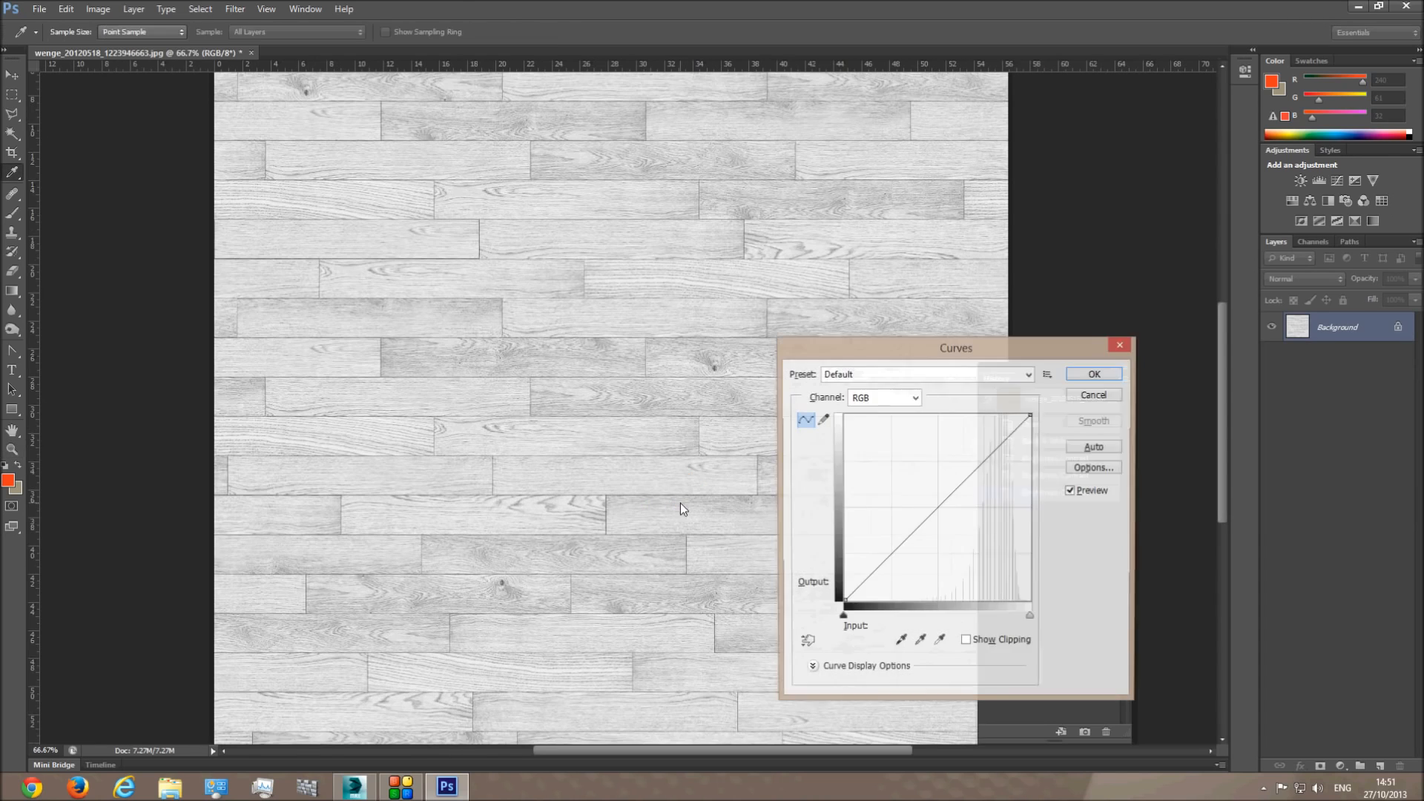
click(1085, 395)
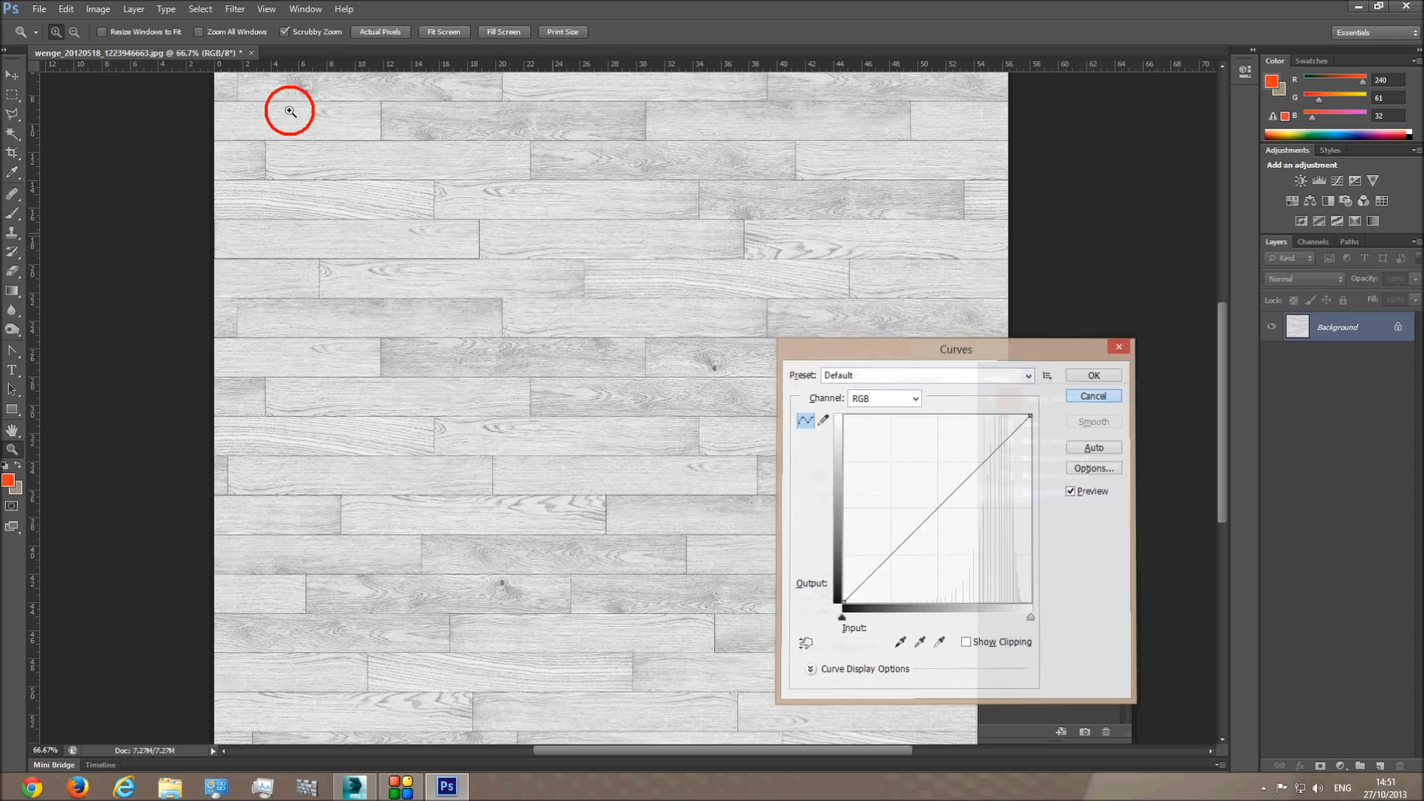
click(98, 9)
mouse_move(111, 48)
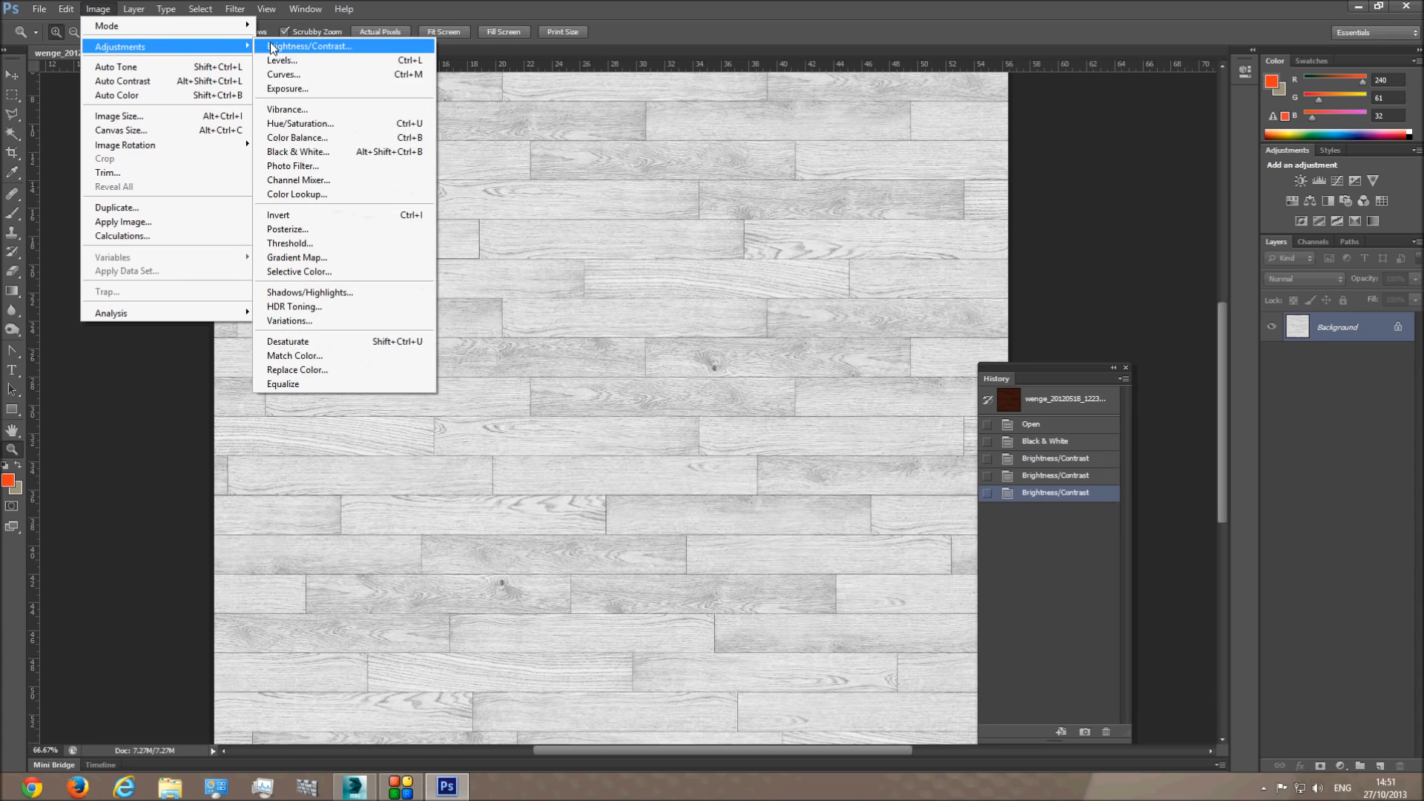
click(298, 74)
click(899, 373)
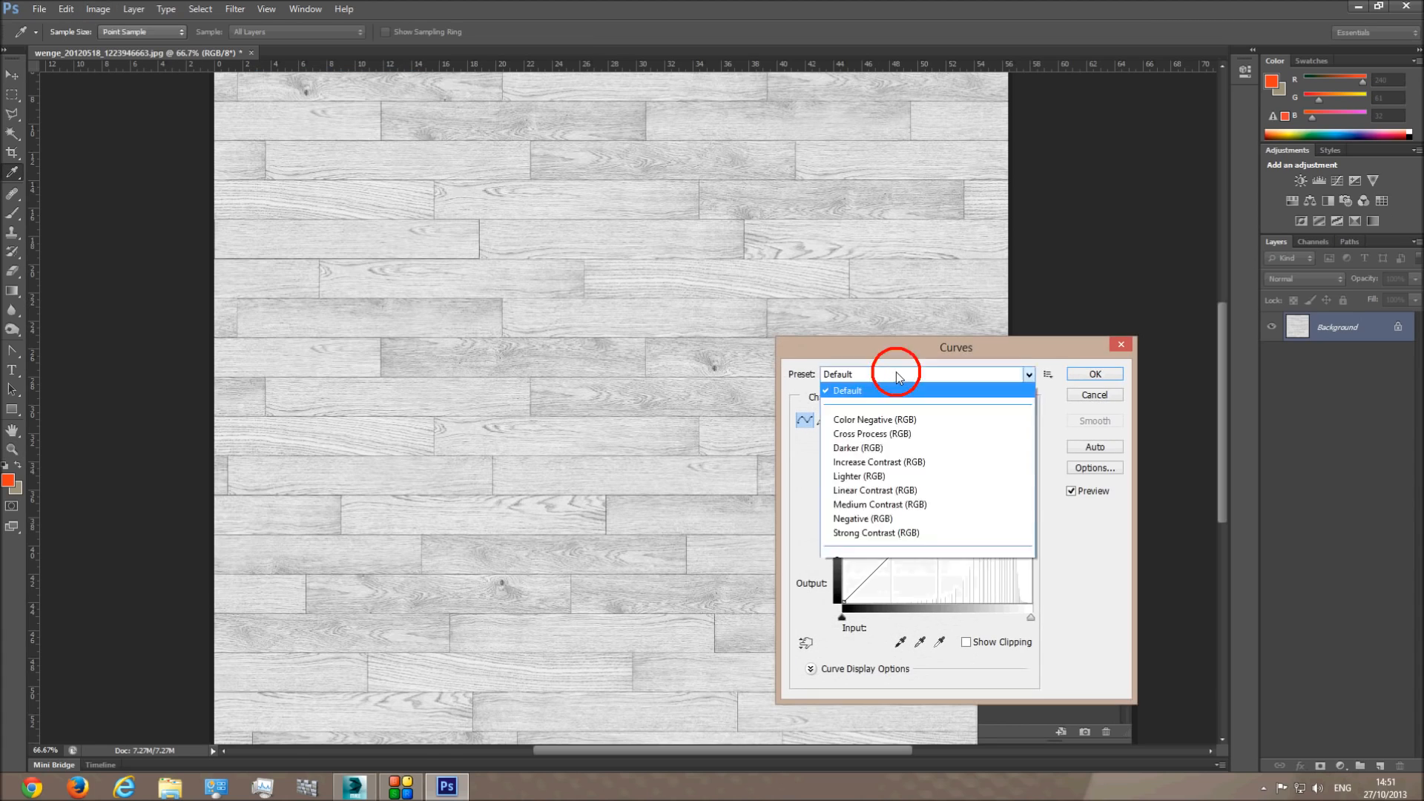
click(894, 533)
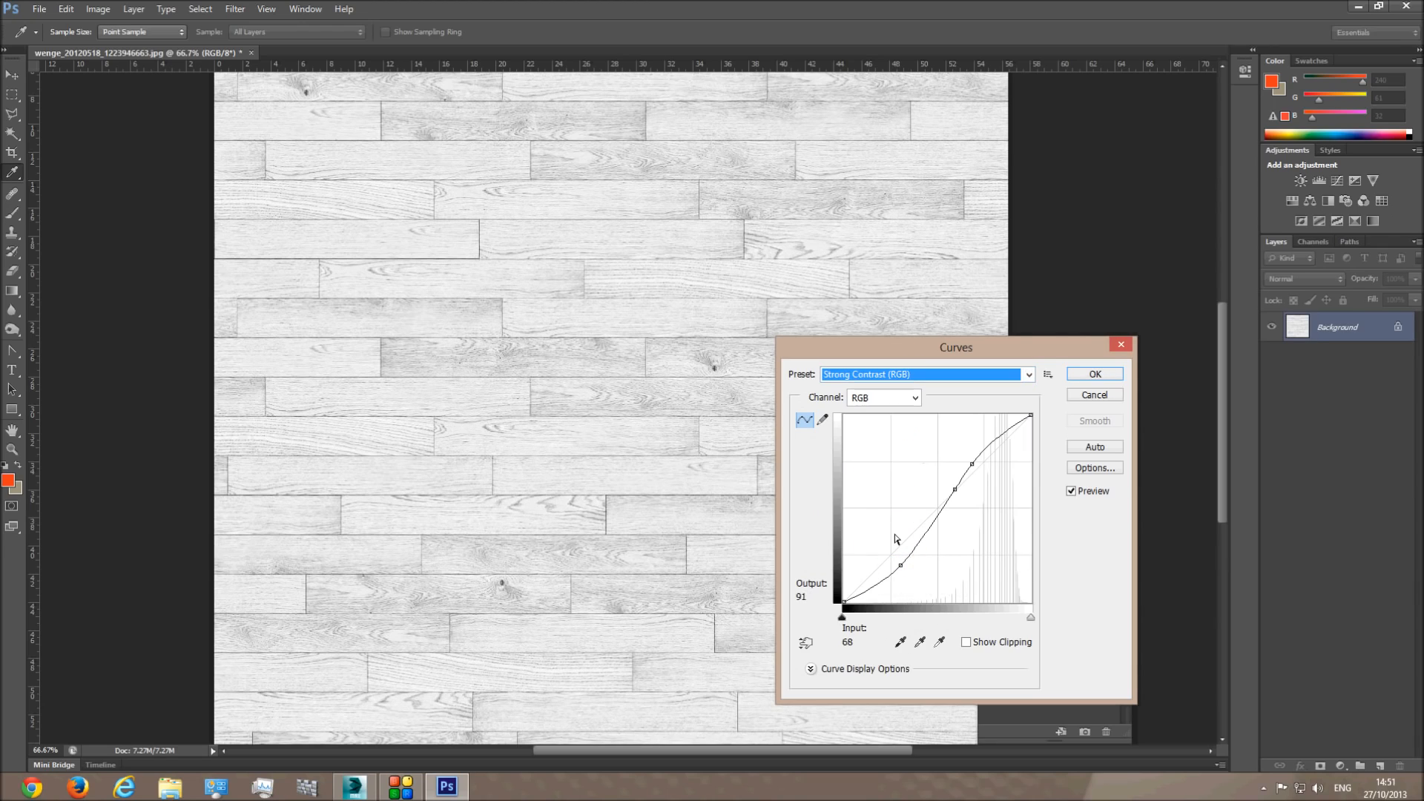
click(1092, 374)
key(z)
- Raise the texture's contrast further with one more Brightness/Contrast adjustment
click(679, 396)
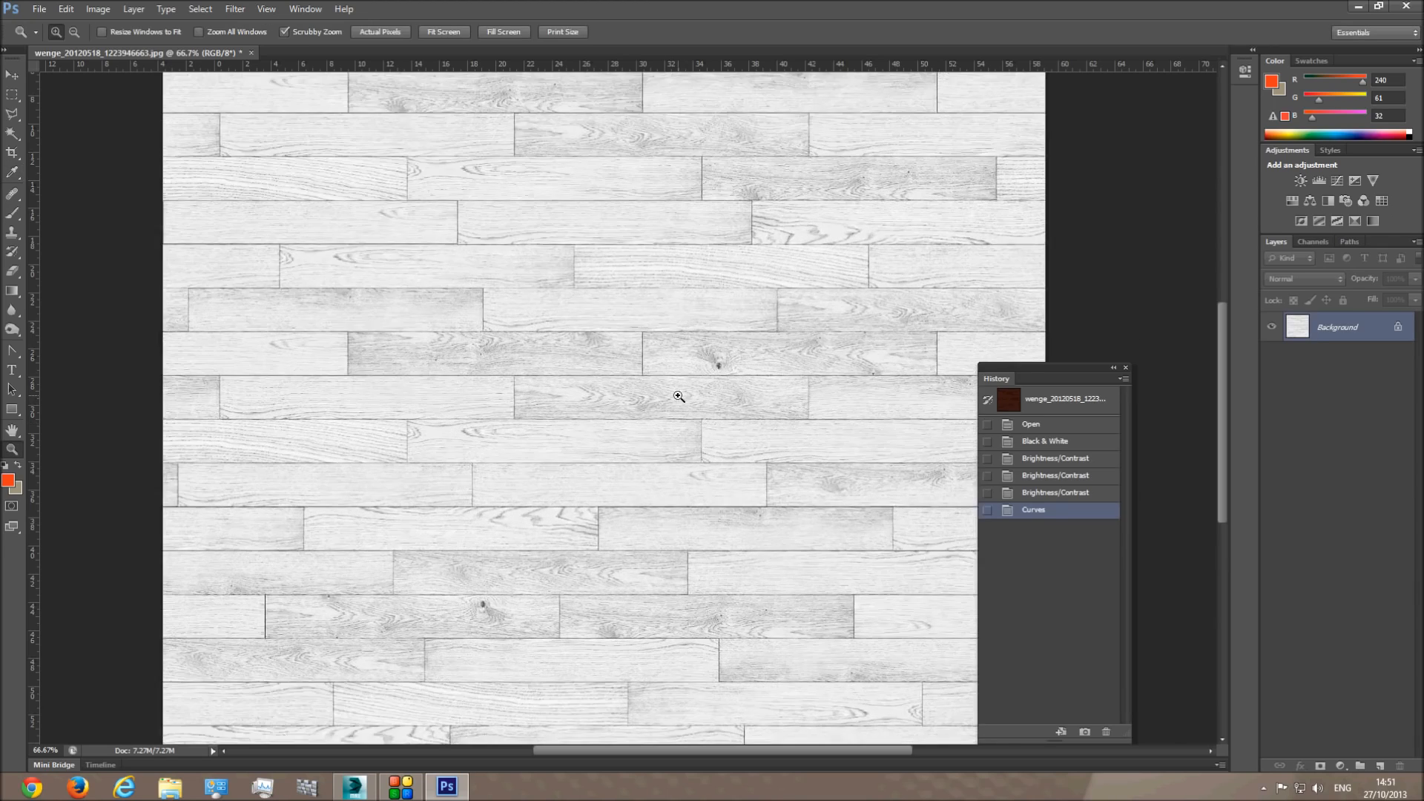
click(613, 394)
alt+click(592, 391)
alt+click(592, 391)
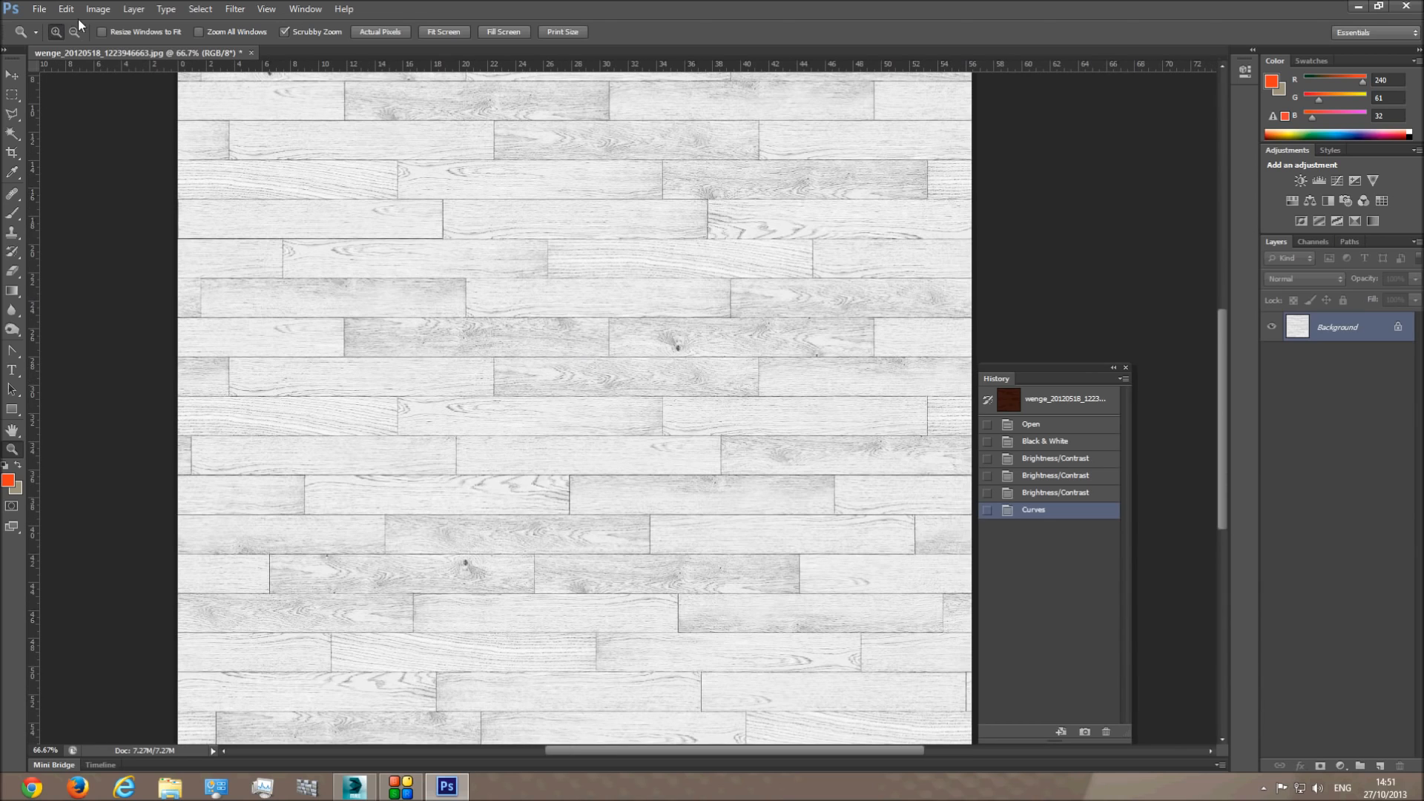
click(98, 9)
mouse_move(185, 46)
click(276, 48)
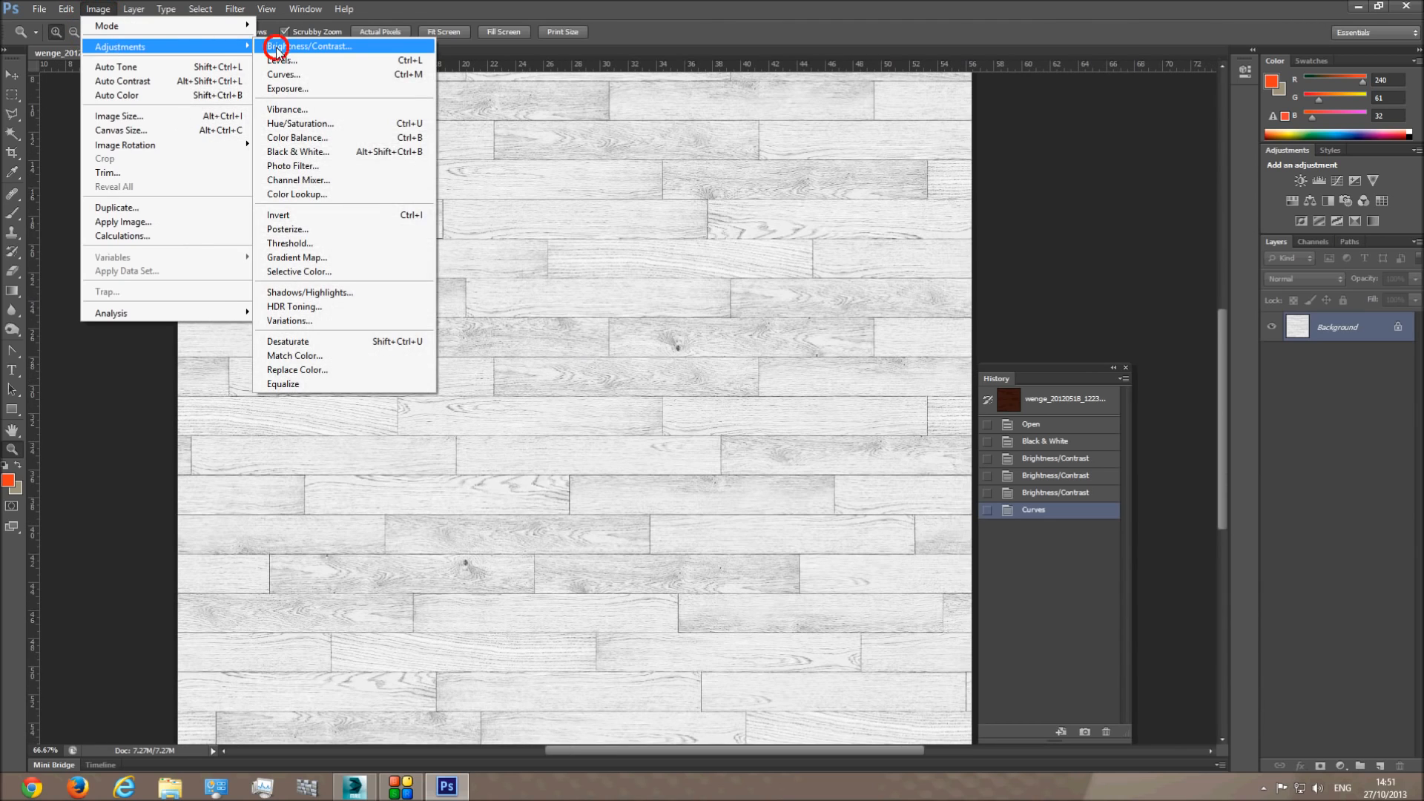
drag(883, 480, 960, 479)
click(1002, 483)
click(1002, 431)
key(z)
- Inspect the dark plank joints and grain across the near-white texture at up to 200% zoom
click(547, 279)
click(369, 281)
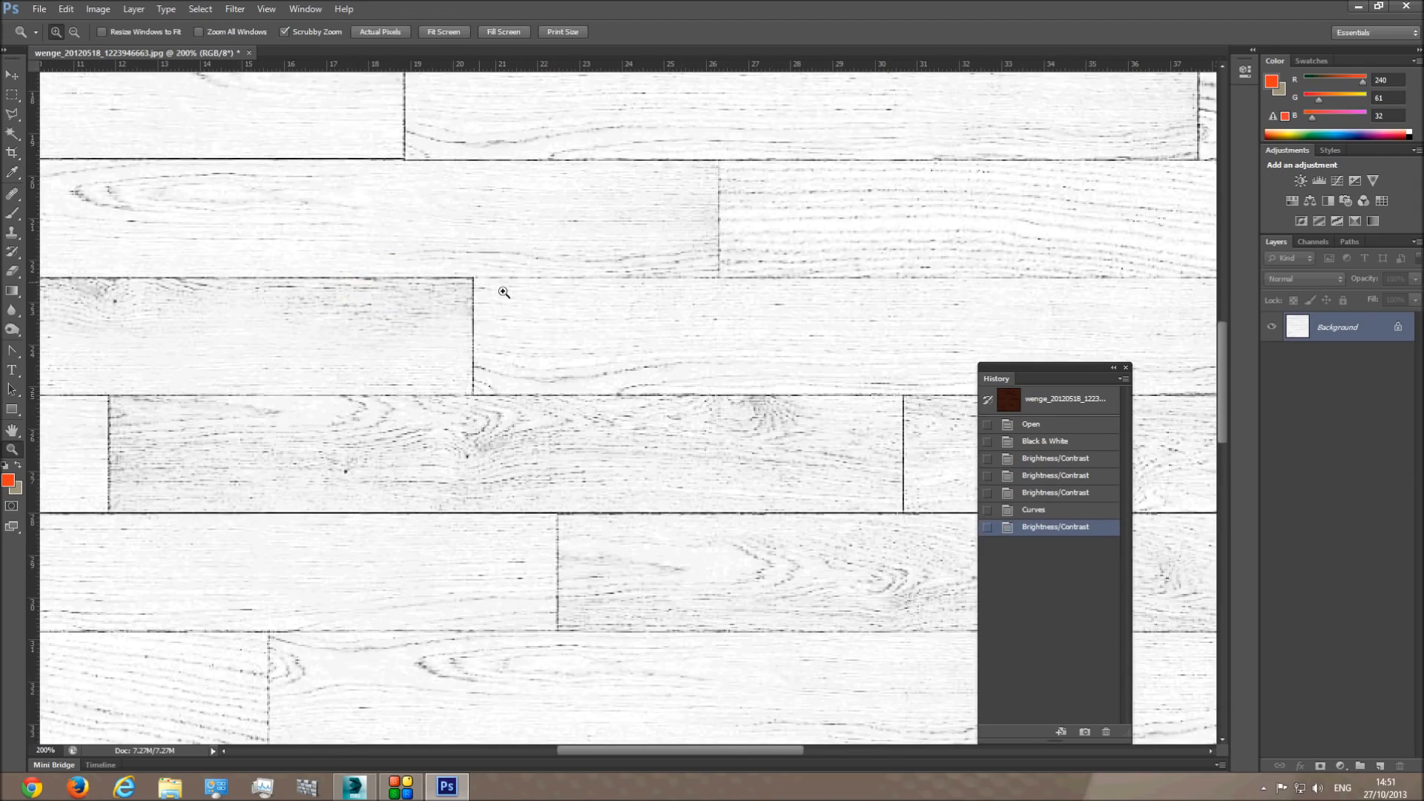
alt+click(674, 376)
alt+click(675, 377)
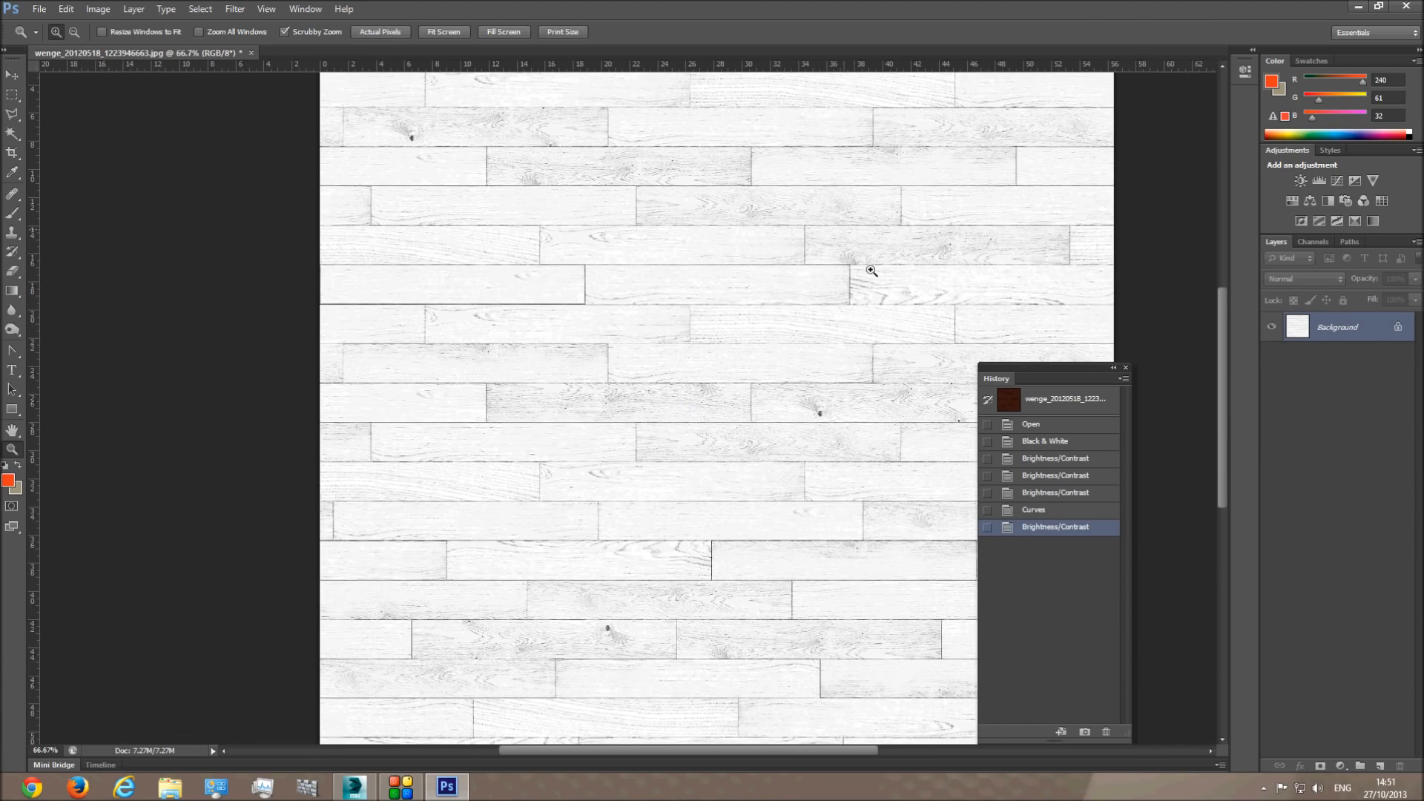
click(640, 165)
click(637, 170)
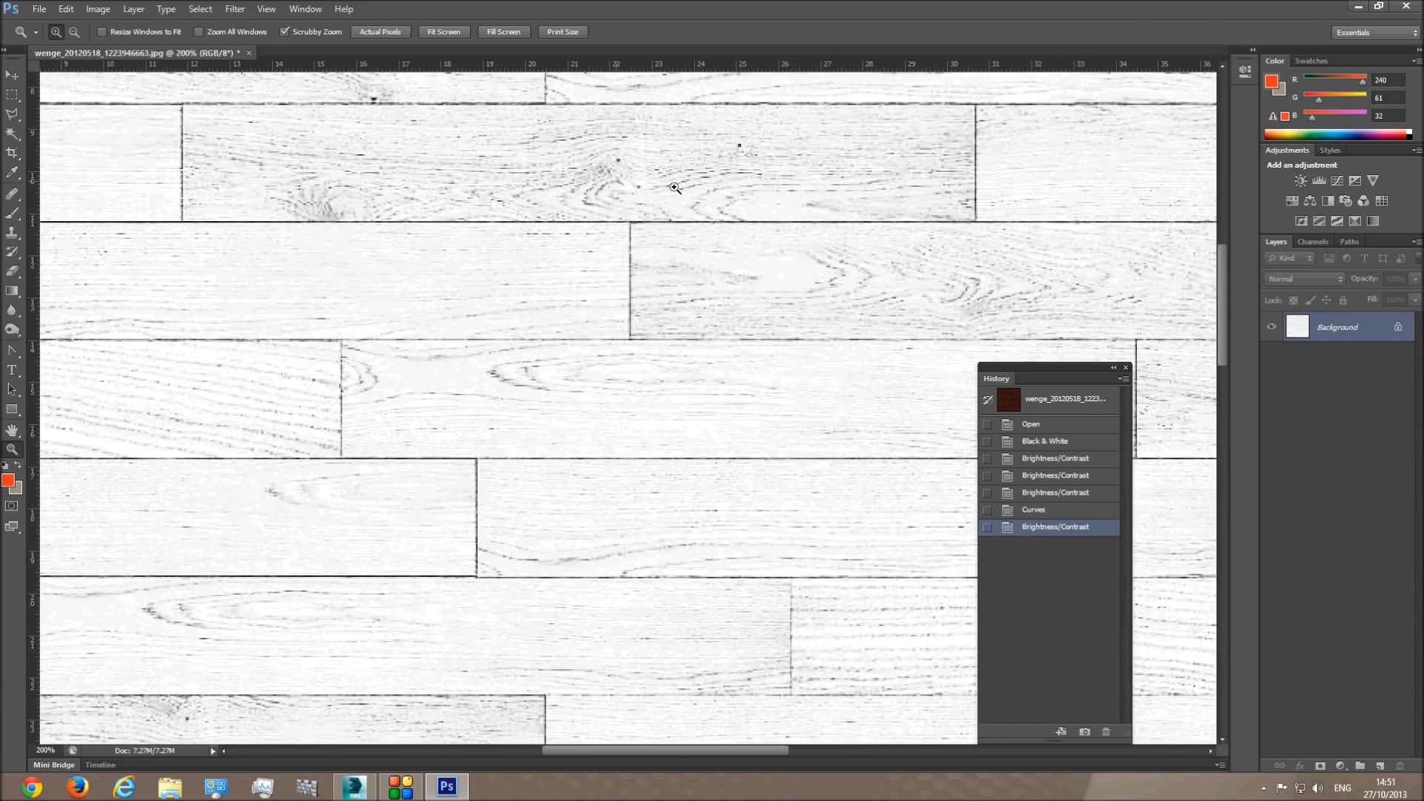
alt+click(1002, 275)
alt+click(1002, 276)
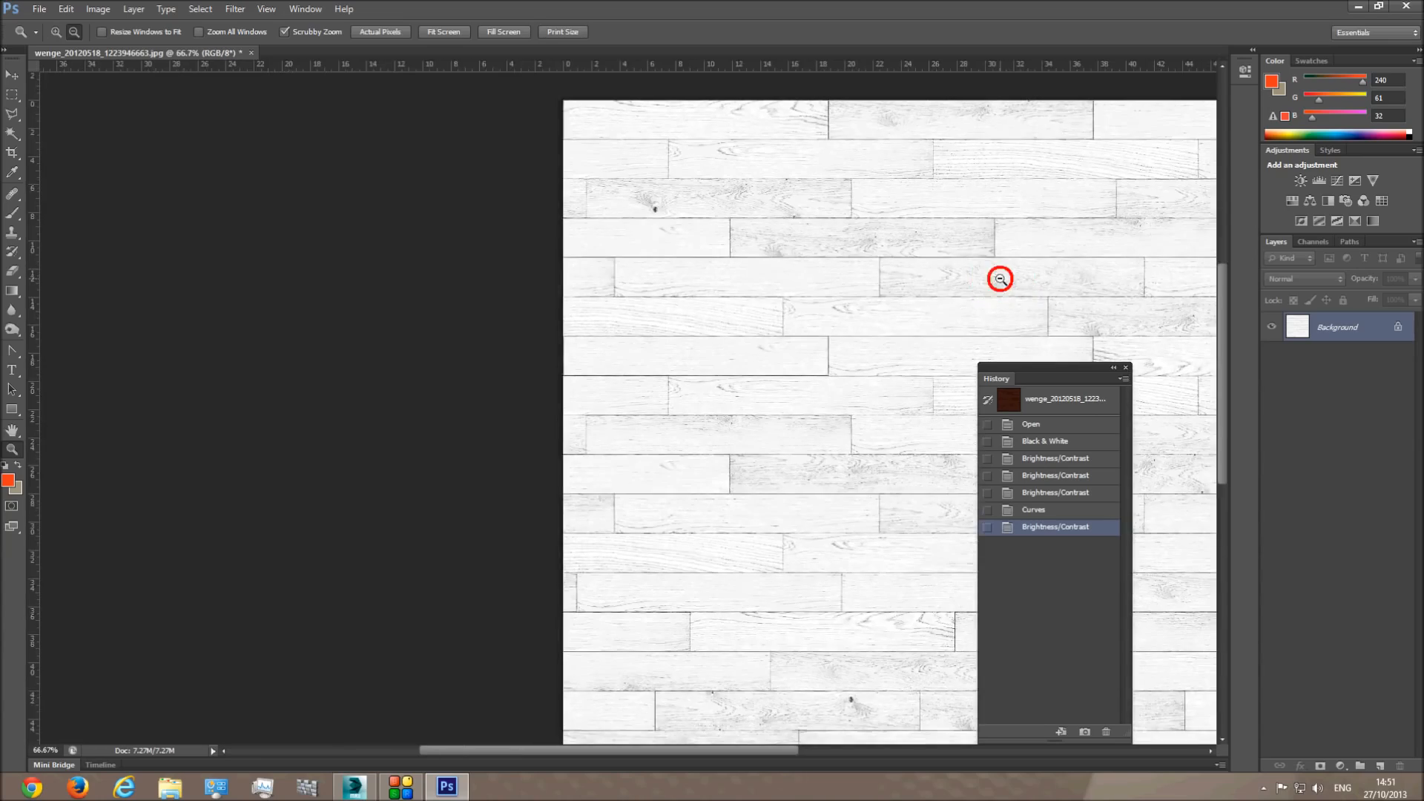
alt+click(1001, 278)
click(634, 167)
click(633, 167)
click(474, 150)
alt+click(462, 198)
alt+click(464, 200)
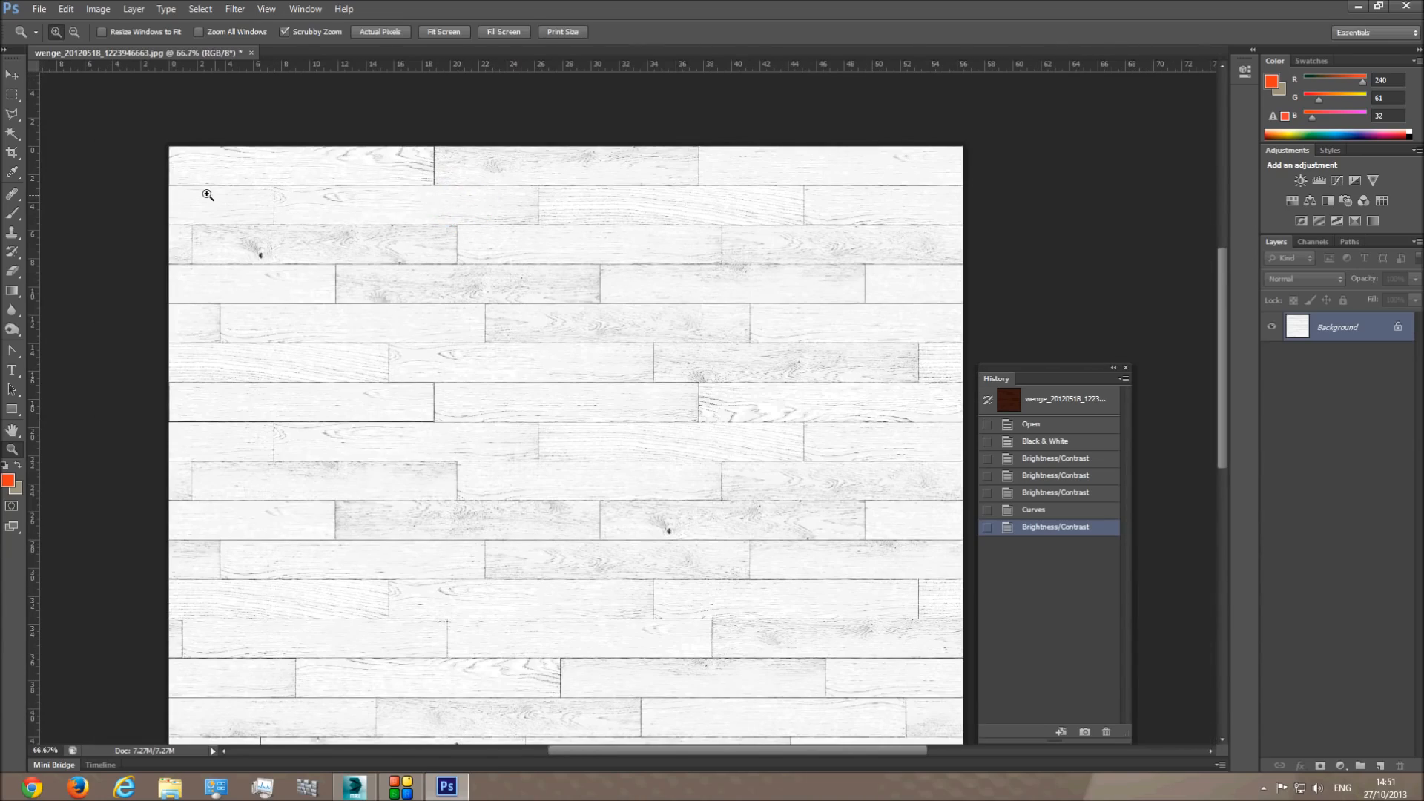
- Activate the Brush tool and set the foreground colour to black (RGB 0, 0, 0)
click(13, 215)
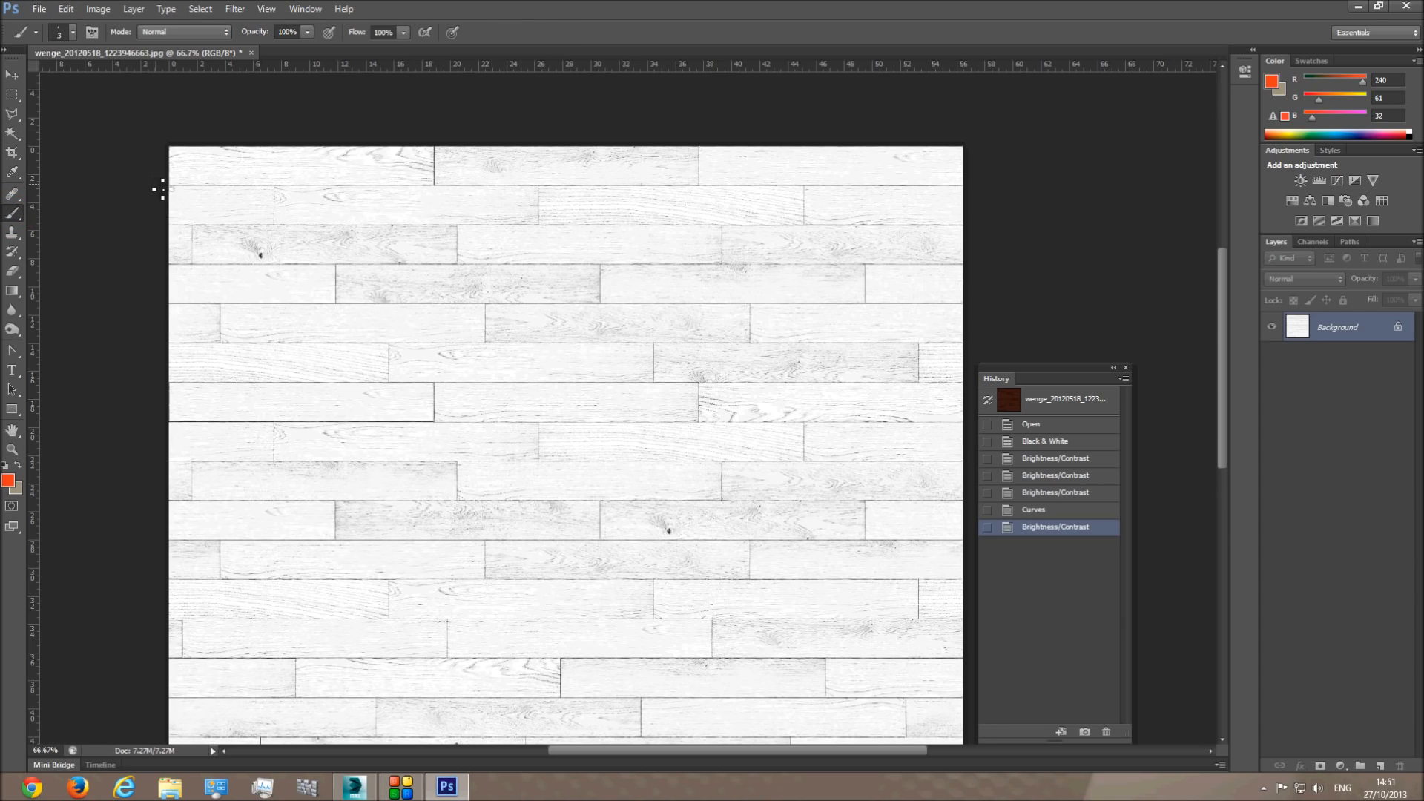
click(8, 480)
click(1310, 582)
click(1310, 202)
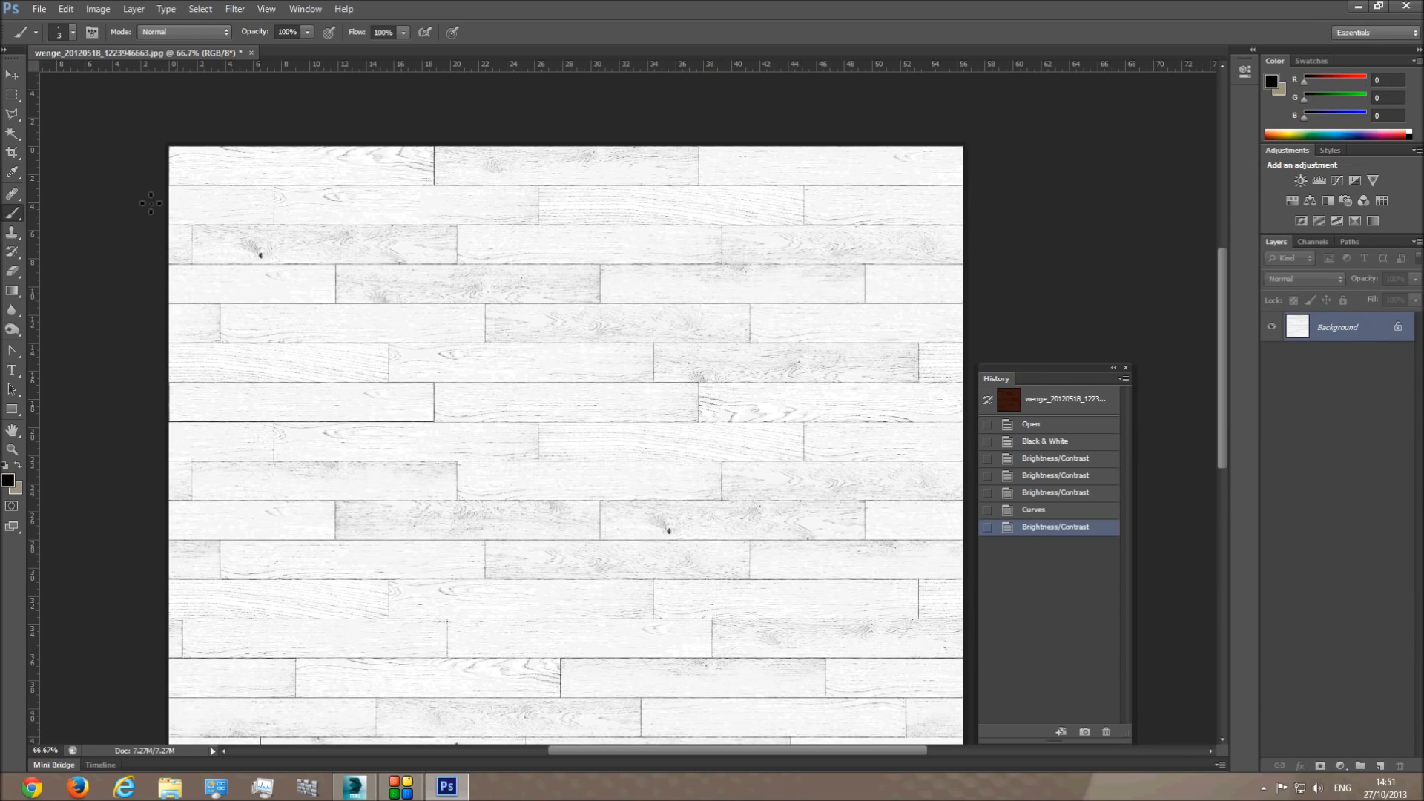
- Try painting straight black lines with the 3 px brush along the five uppermost horizontal plank joints
drag(166, 186, 963, 186)
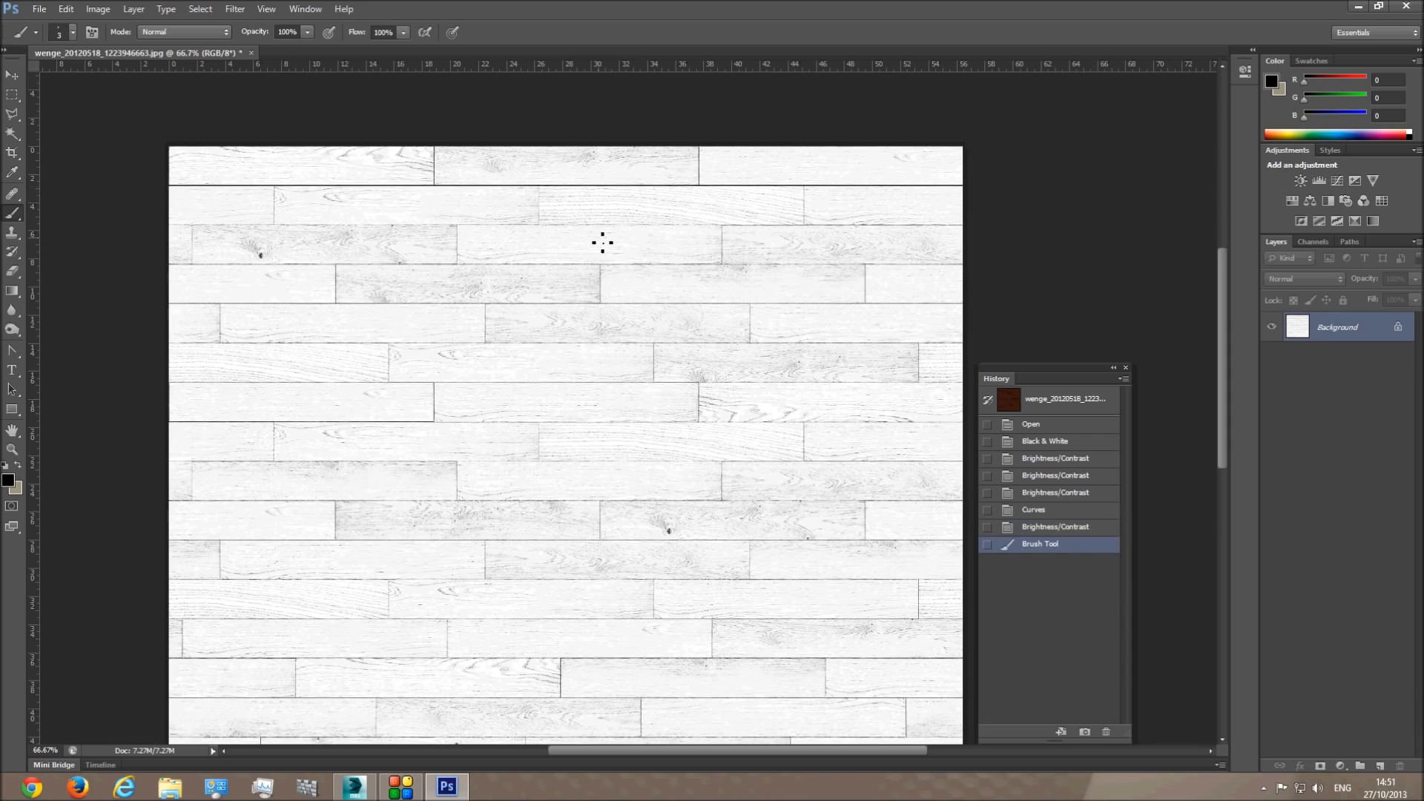
click(166, 229)
mouse_move(168, 225)
shift+mouse_down()
mouse_move(262, 242)
mouse_move(305, 153)
shift+mouse_up()
shift+drag(331, 215, 1253, 282)
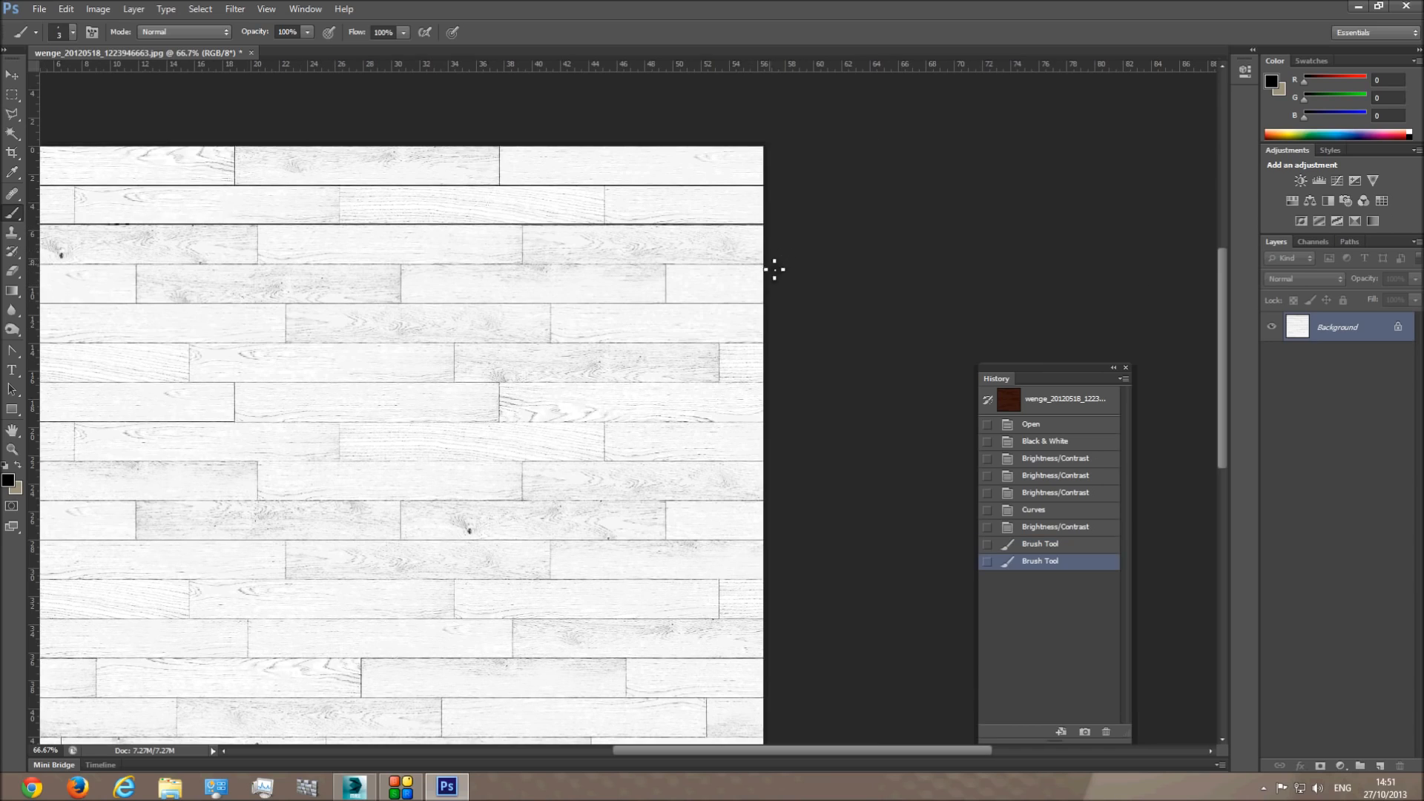
shift+drag(775, 268, 15, 269)
mouse_move(476, 304)
shift+mouse_down()
mouse_move(1301, 305)
mouse_move(850, 320)
shift+mouse_up()
shift+drag(764, 343, 15, 349)
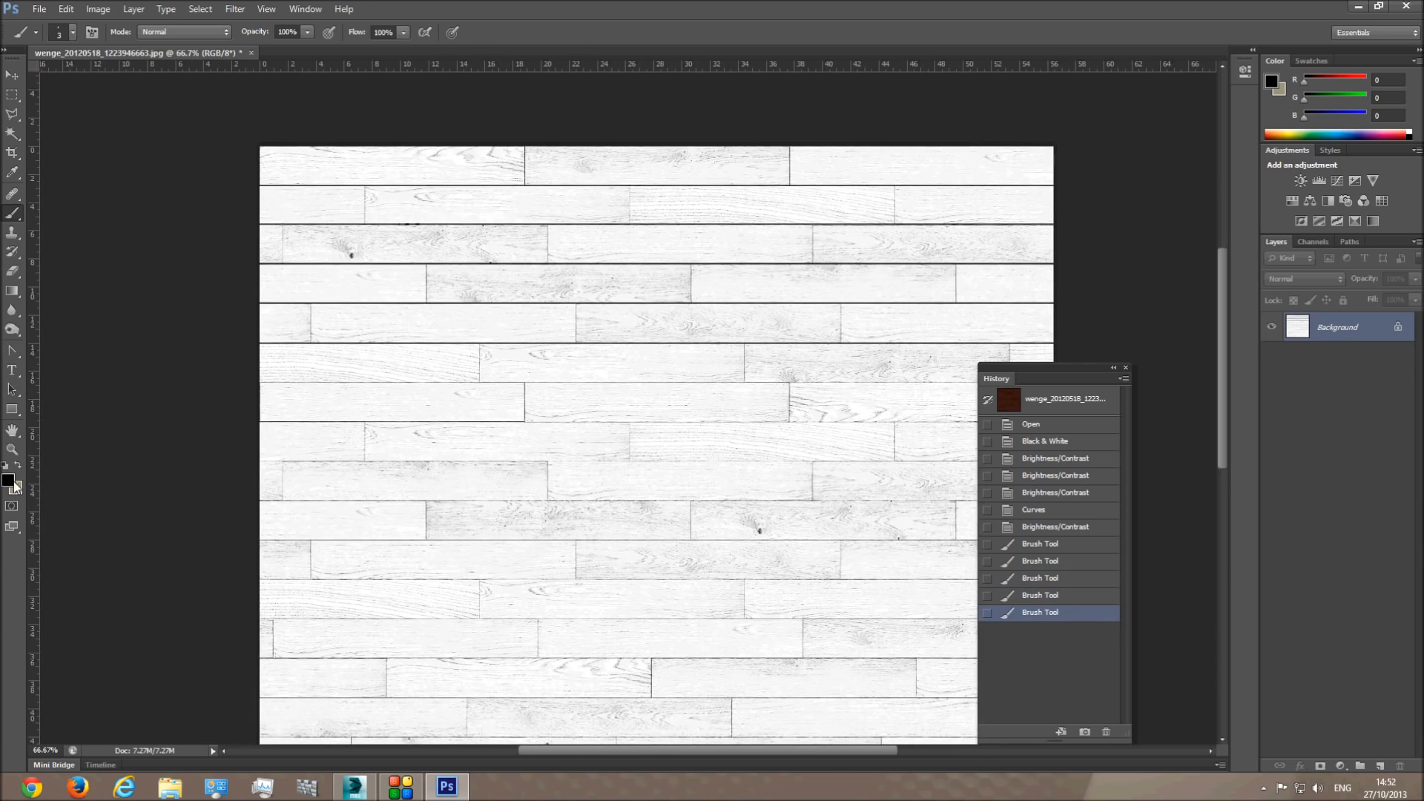
- Check the painted joints at 200% zoom and revert the texture to the last Brightness/Contrast state
click(11, 459)
click(433, 344)
click(438, 295)
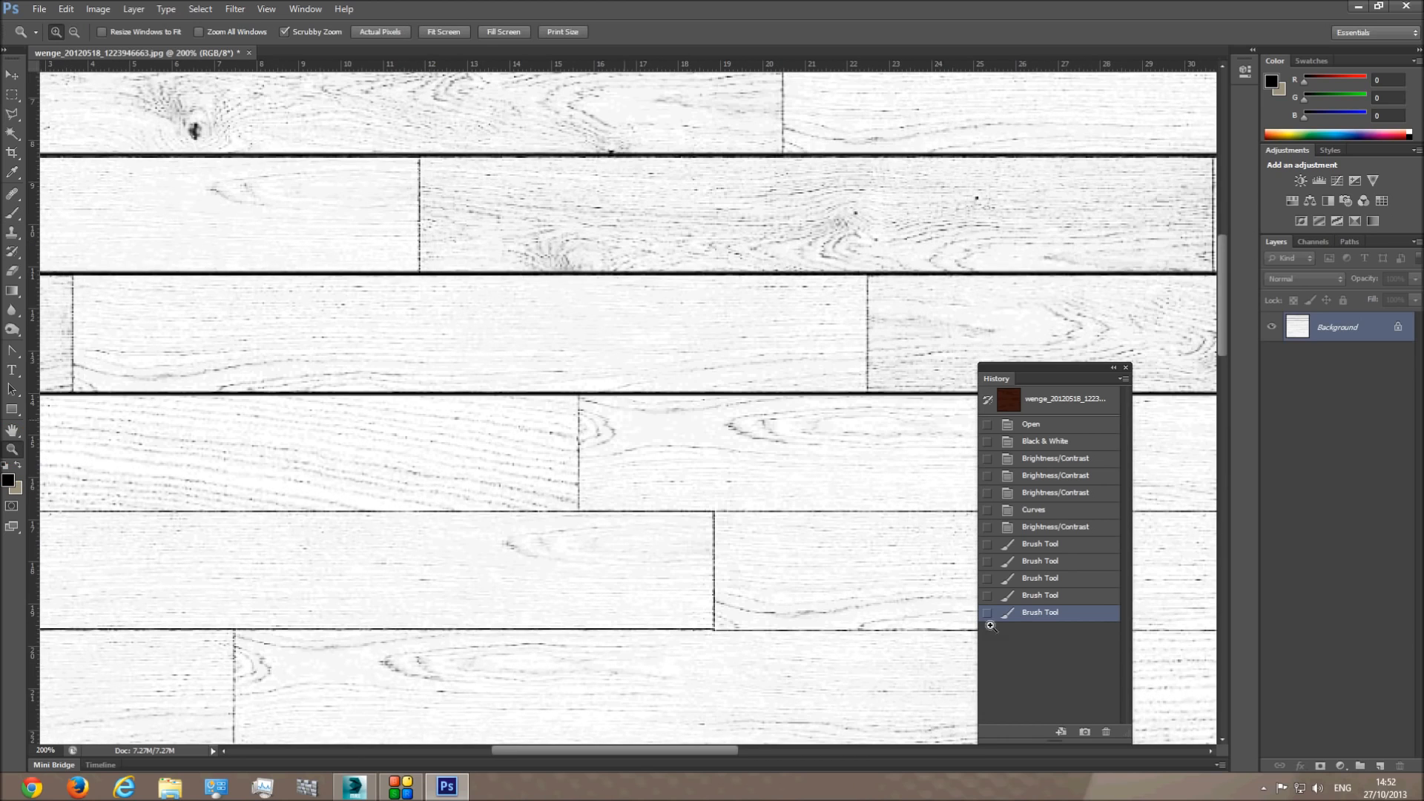
click(1043, 528)
- Reduce the Brush tool's size to 1 px
scroll(709, 417, up, 10)
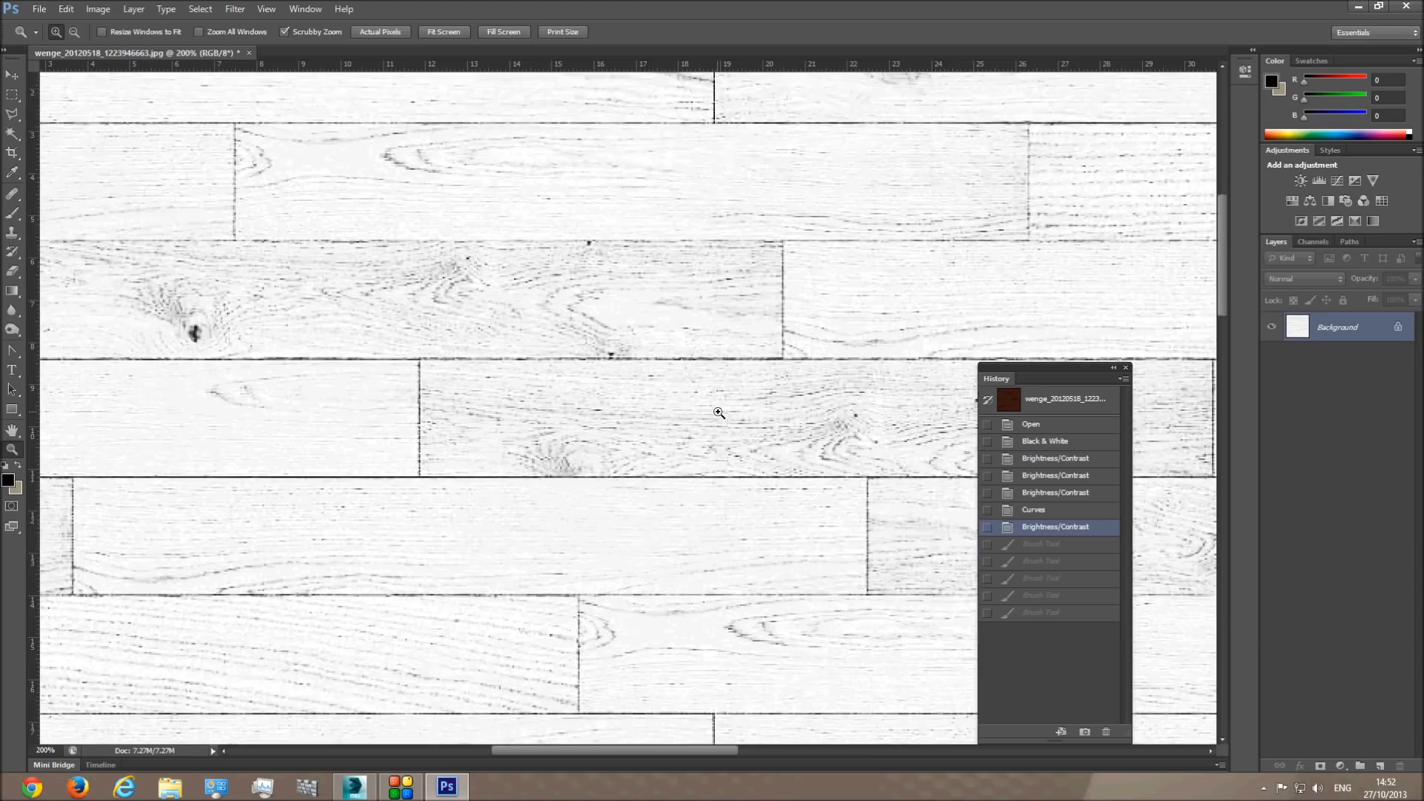
scroll(720, 409, up, 1)
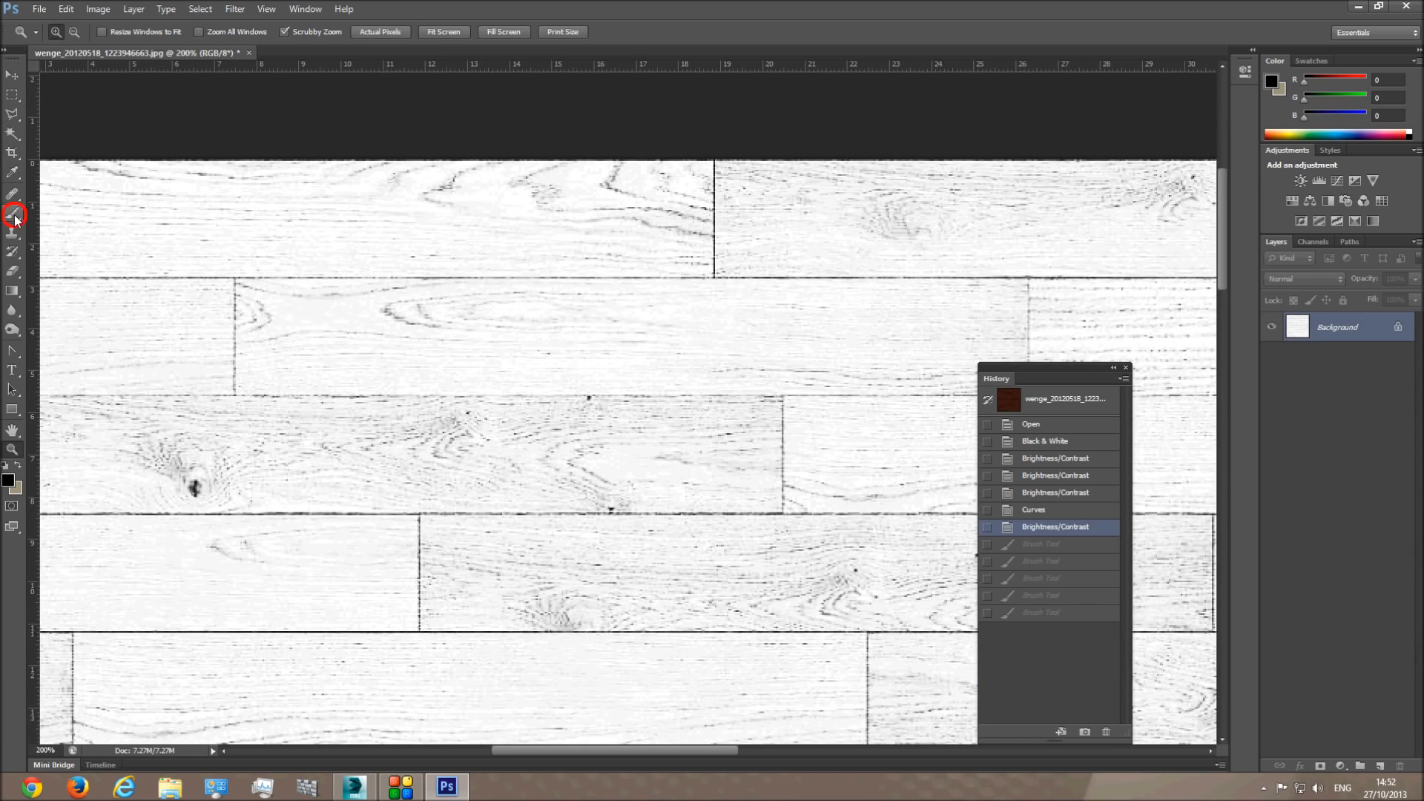
click(12, 213)
click(73, 32)
drag(23, 79, 19, 79)
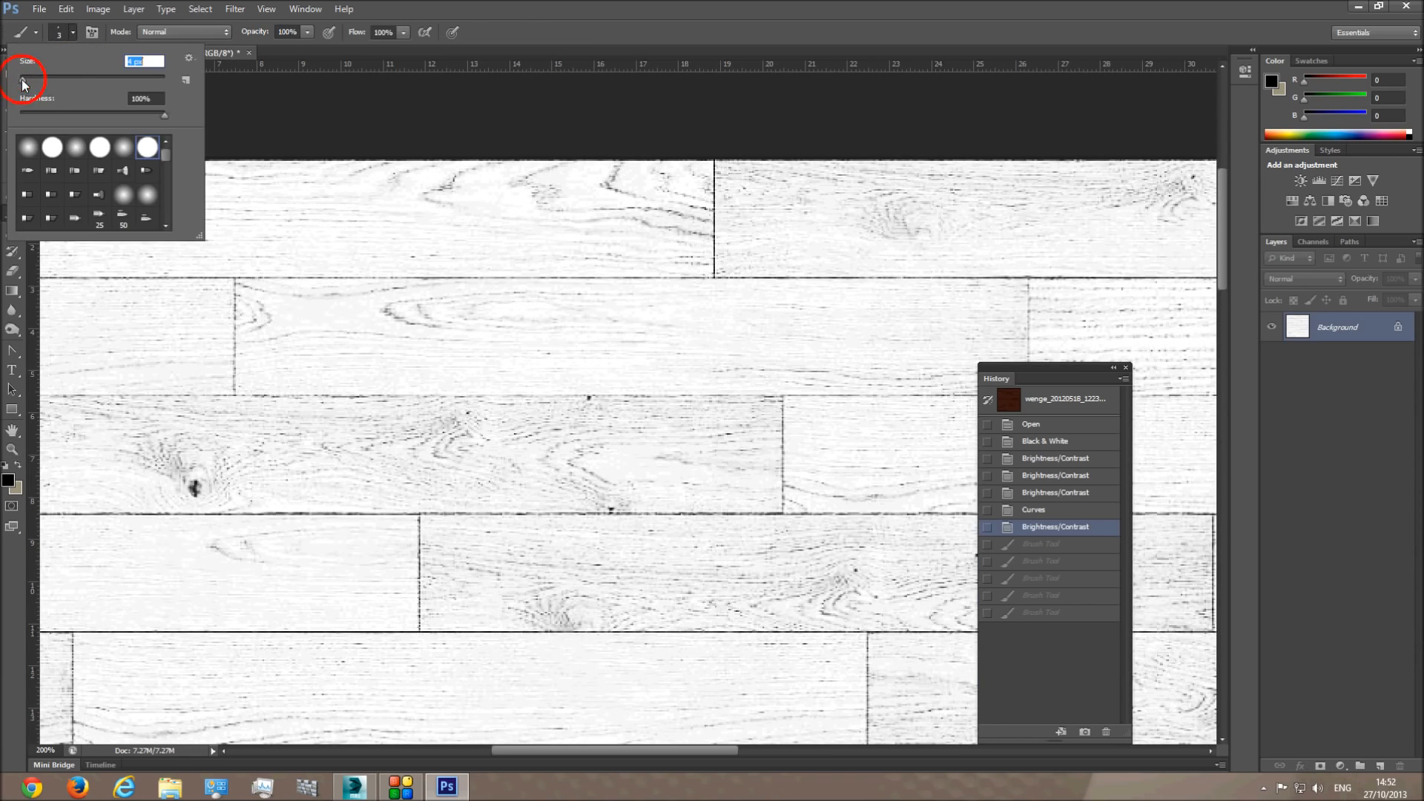
- Paint straight black 1 px lines across the full width of every horizontal plank joint and along the texture's lower edge
drag(678, 754, 908, 746)
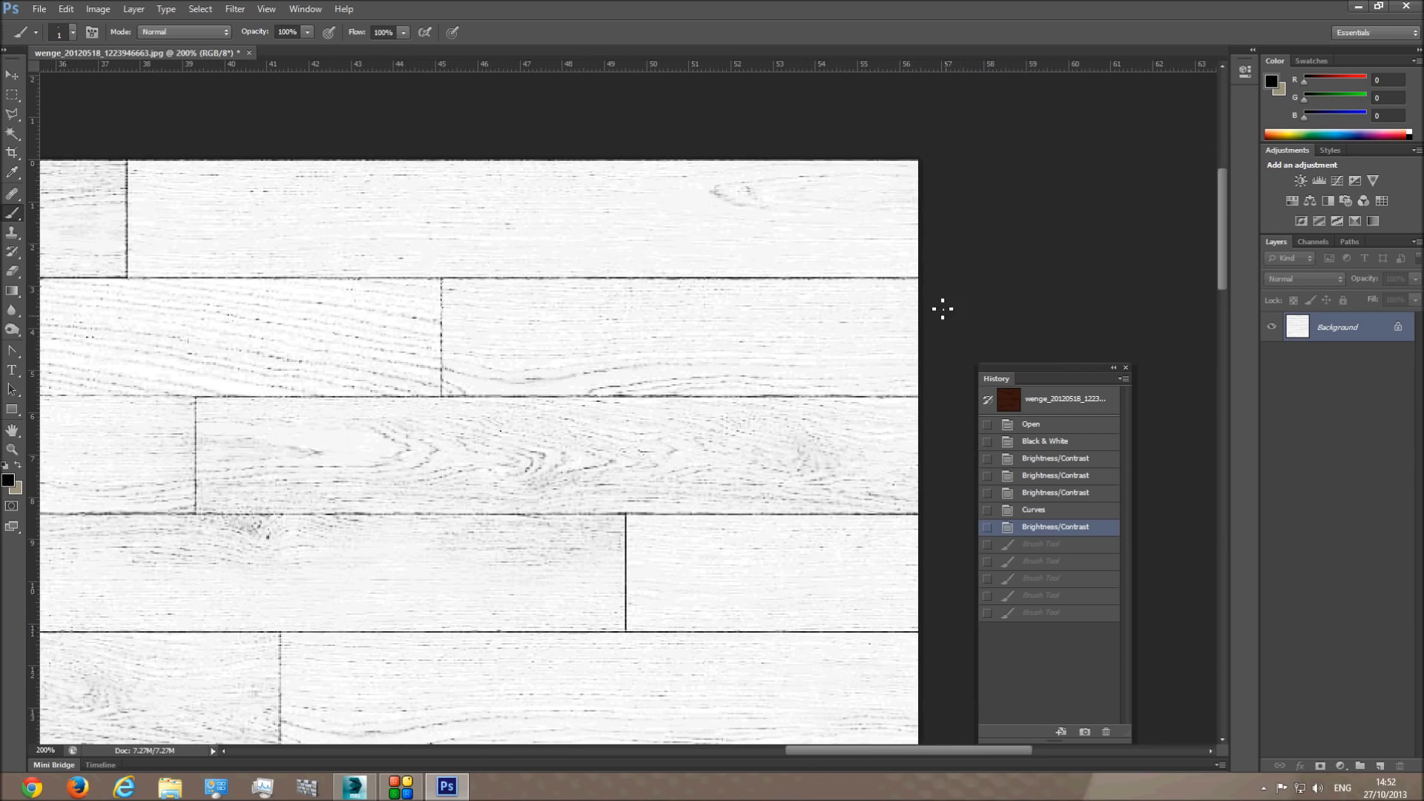
shift+drag(924, 278, 4, 286)
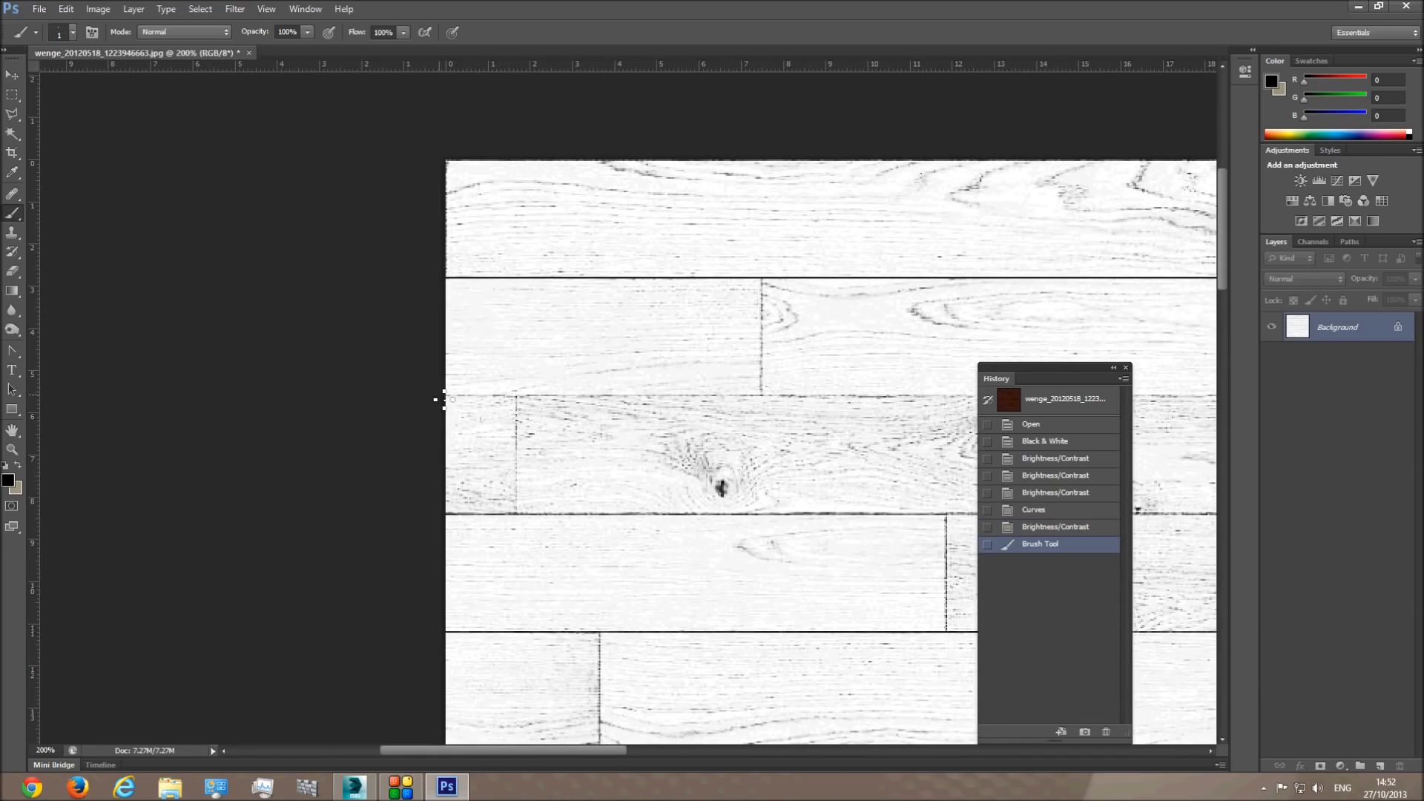
shift+drag(444, 395, 1421, 421)
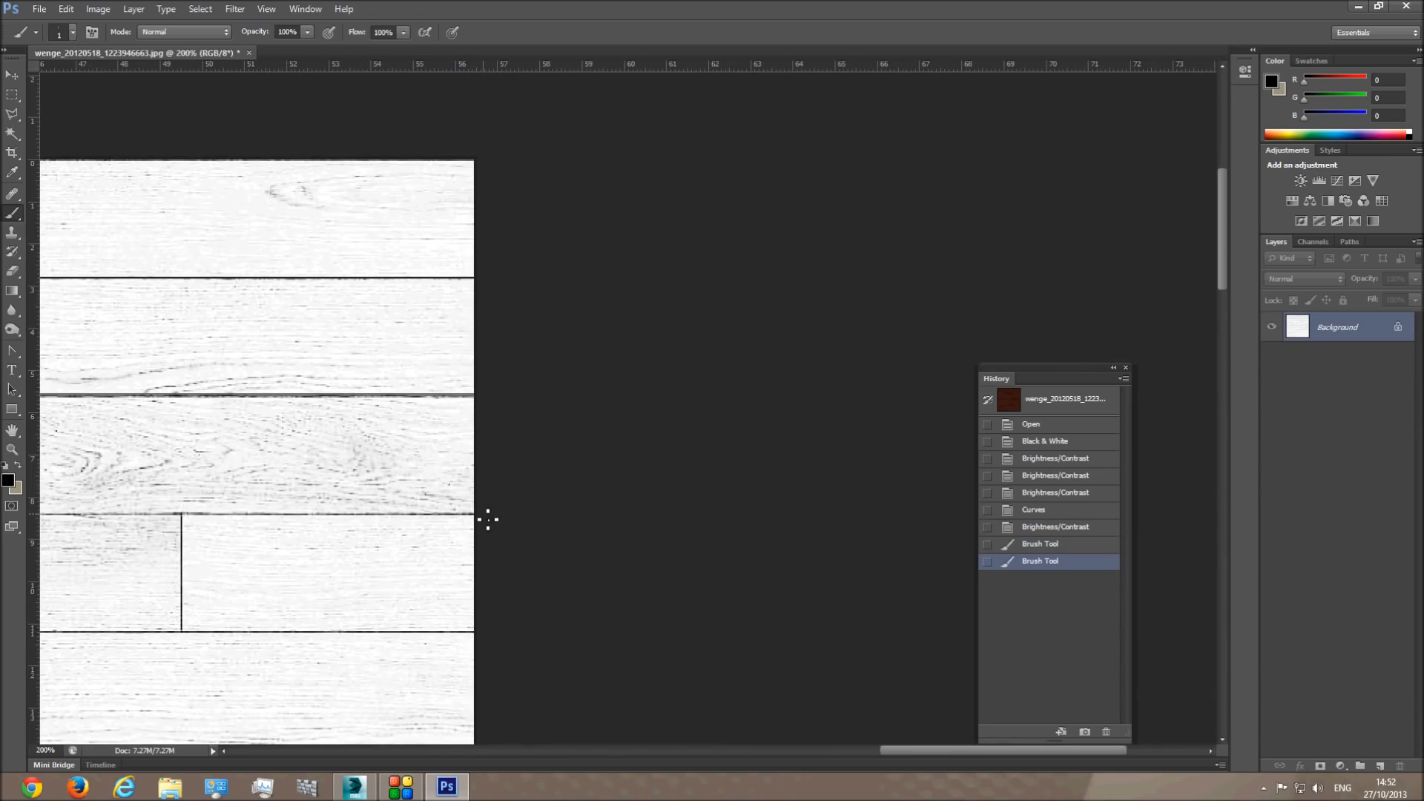
shift+drag(483, 515, 1, 515)
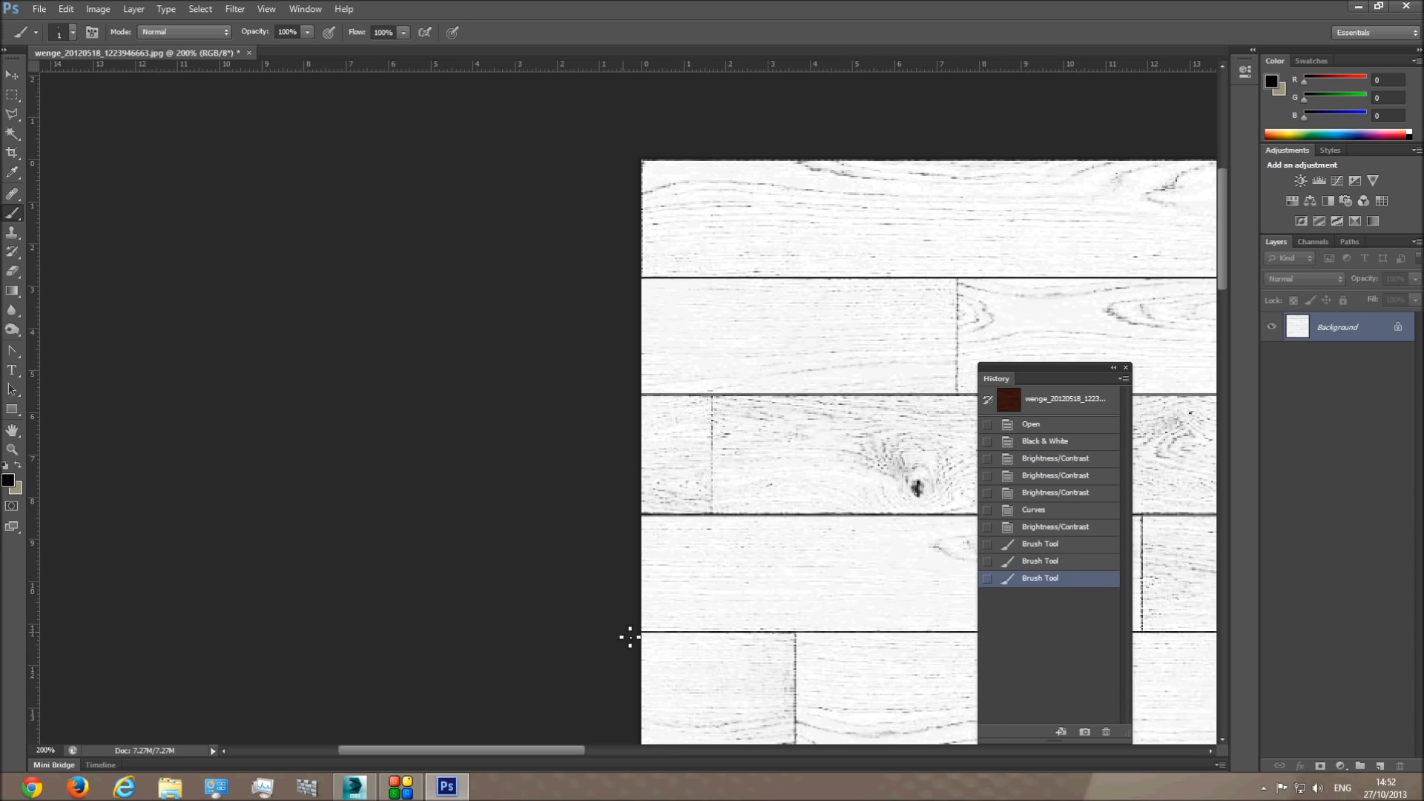
shift+drag(879, 638, 1421, 647)
scroll(556, 683, down, 3)
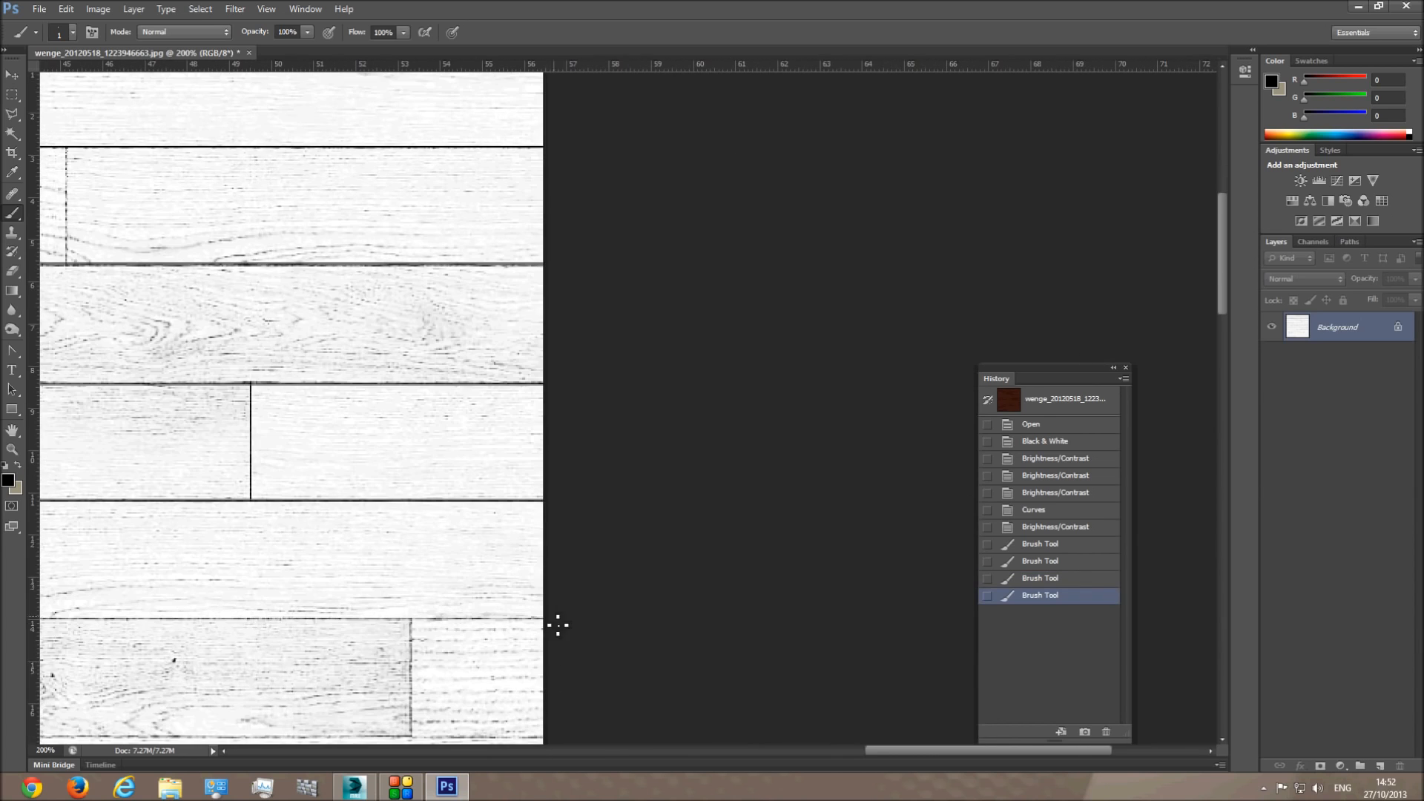
shift+drag(491, 623, 3, 631)
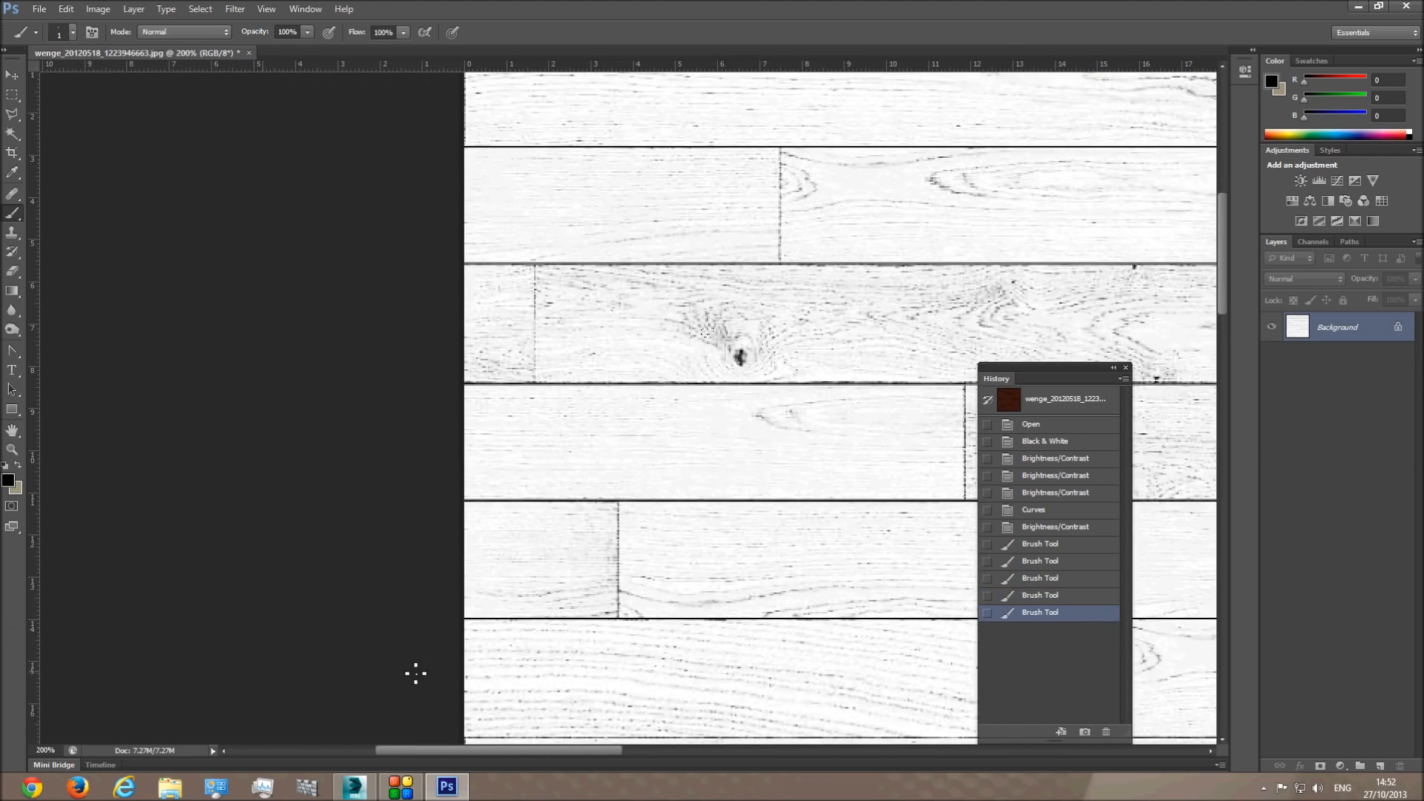
scroll(426, 665, down, 3)
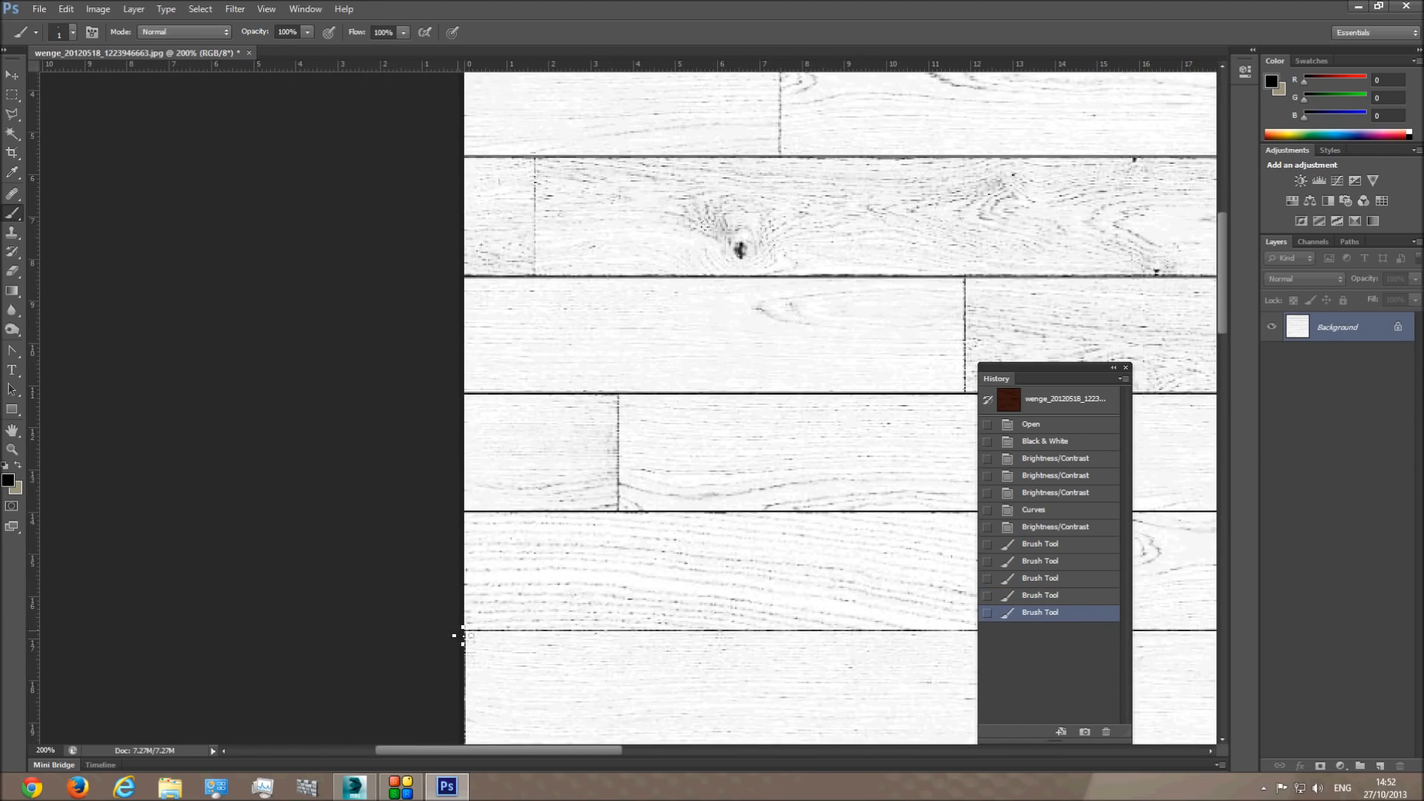
shift+drag(584, 635, 1422, 625)
scroll(823, 664, down, 4)
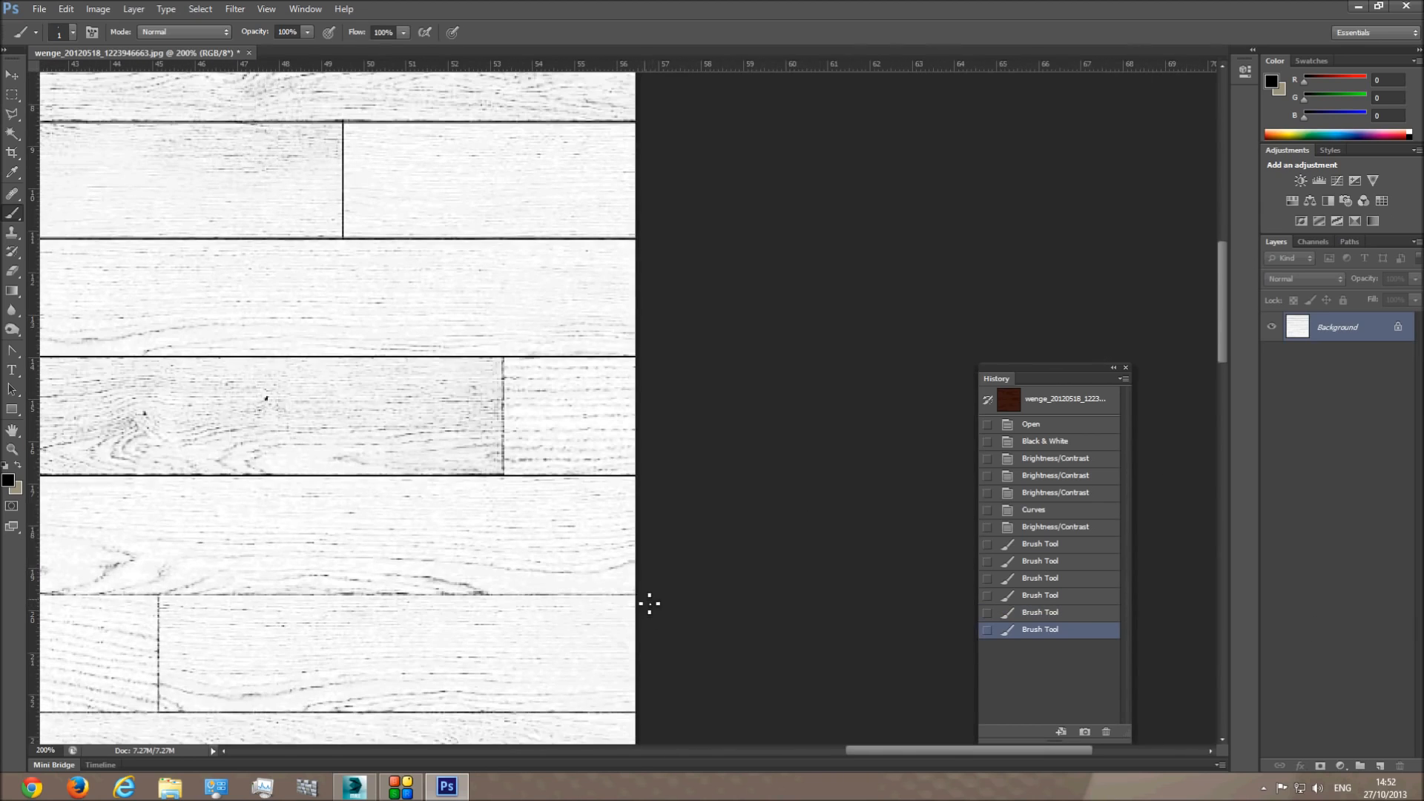
shift+drag(642, 596, 7, 605)
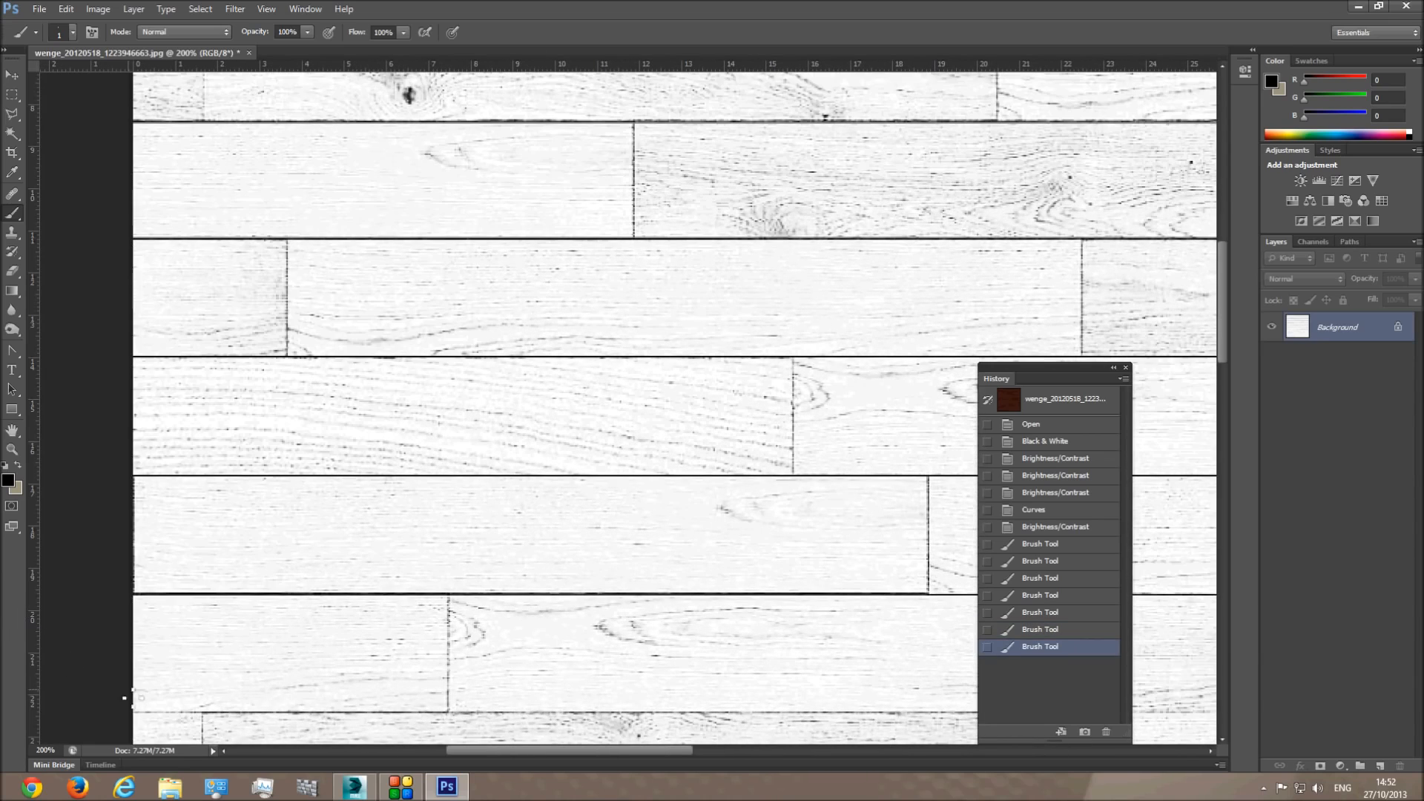
mouse_move(377, 719)
shift+mouse_down()
mouse_move(1335, 723)
mouse_move(1421, 735)
mouse_move(1422, 748)
mouse_move(729, 710)
shift+mouse_up()
scroll(731, 682, down, 4)
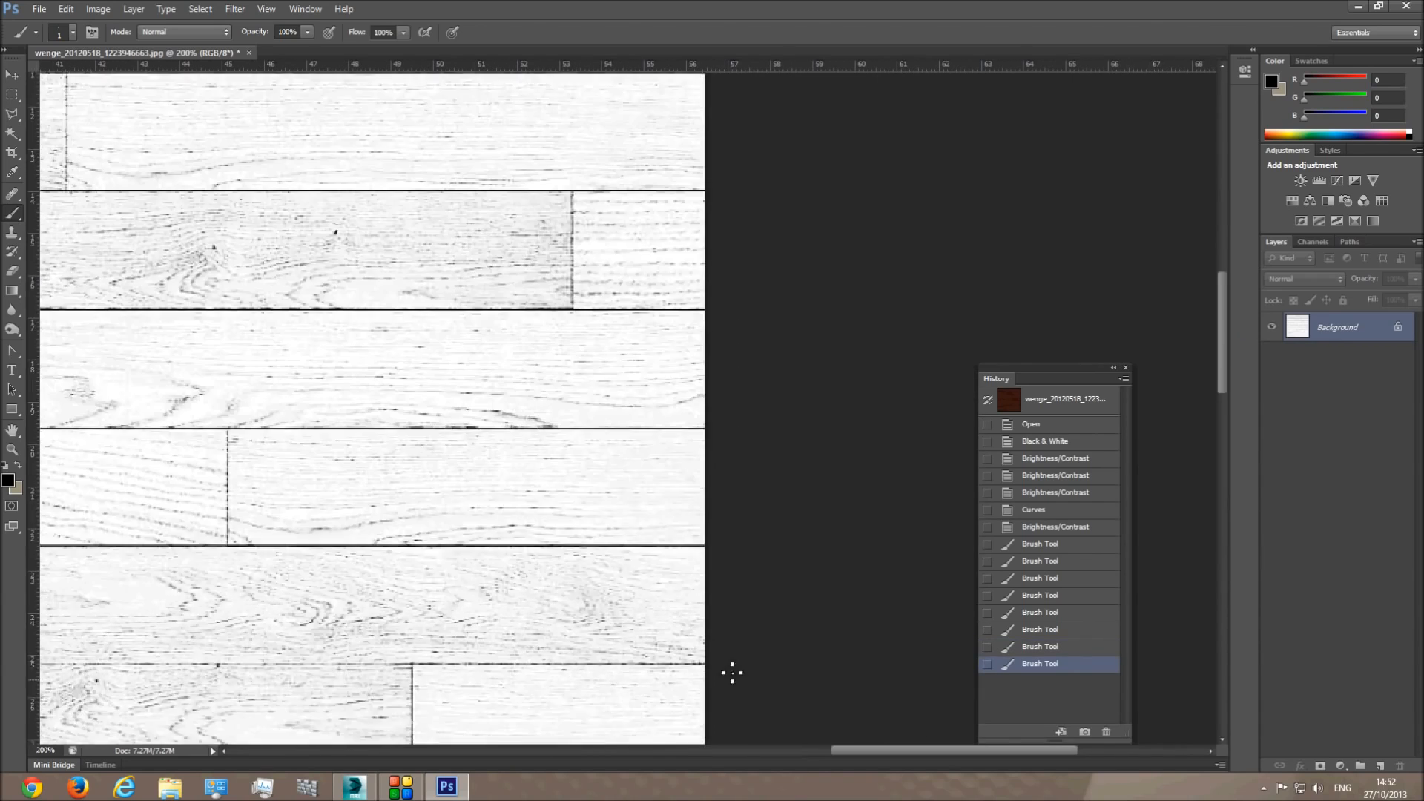
mouse_move(502, 636)
shift+mouse_down()
mouse_move(3, 631)
mouse_move(623, 671)
shift+mouse_up()
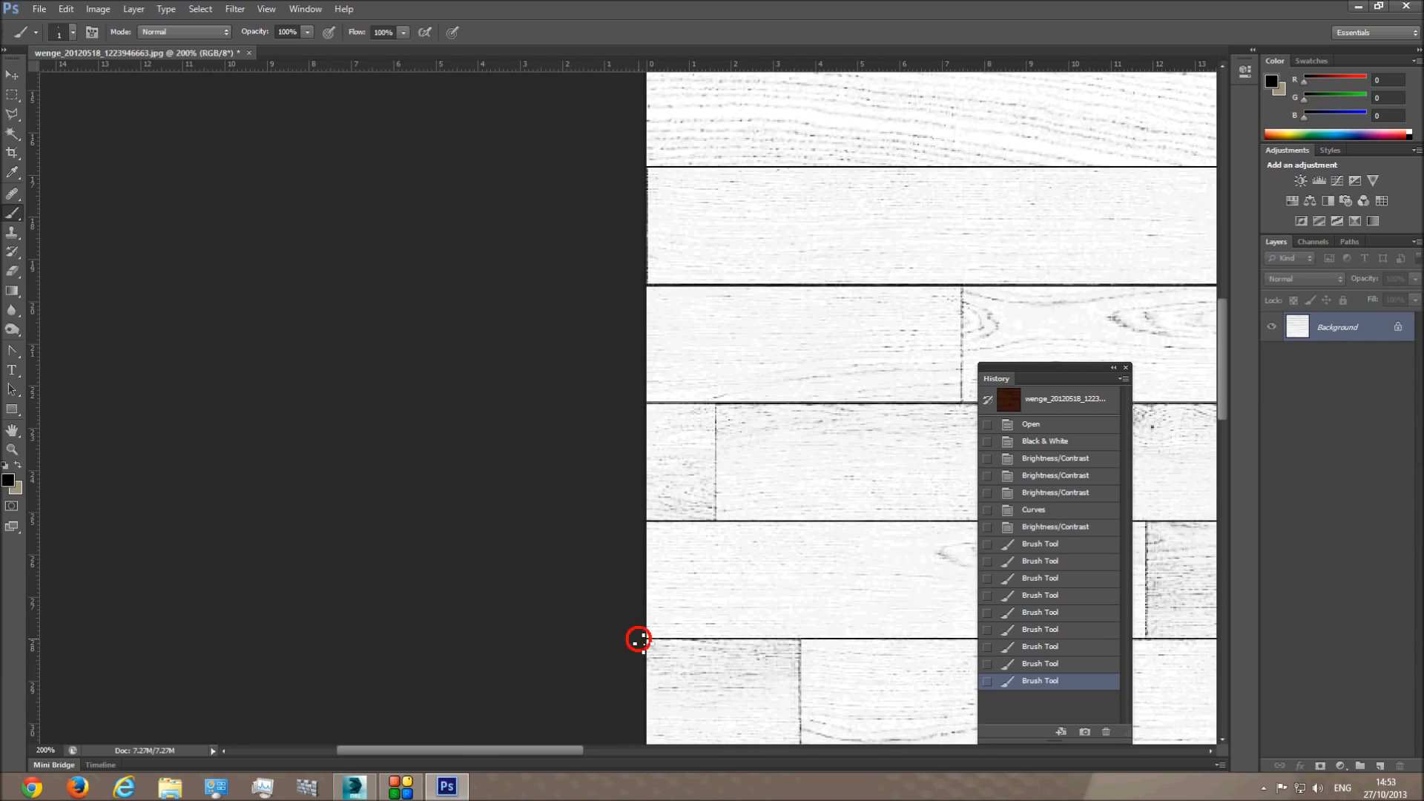
mouse_move(936, 641)
shift+mouse_down()
mouse_move(1421, 635)
mouse_move(647, 649)
shift+mouse_up()
scroll(503, 635, down, 3)
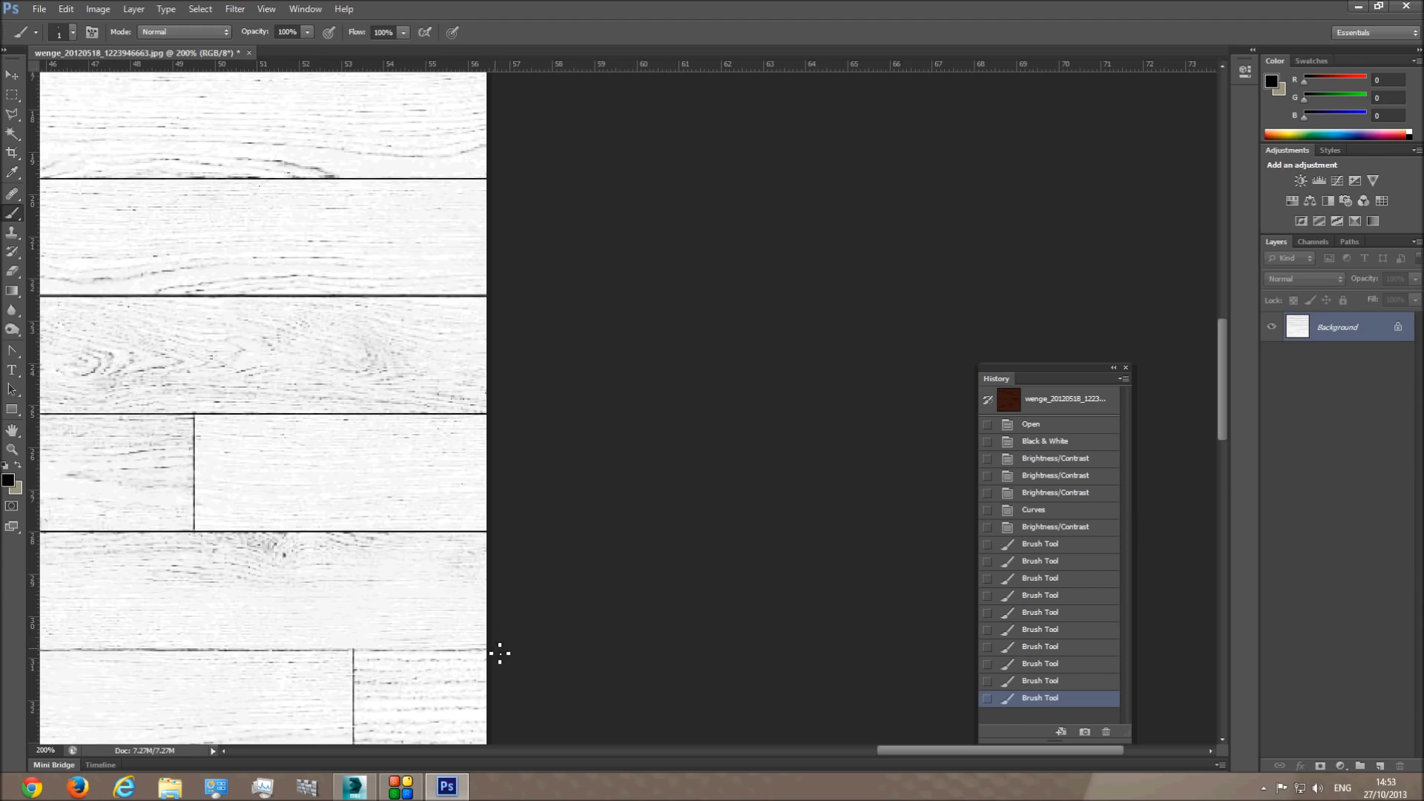
shift+drag(322, 651, 5, 662)
scroll(582, 652, down, 3)
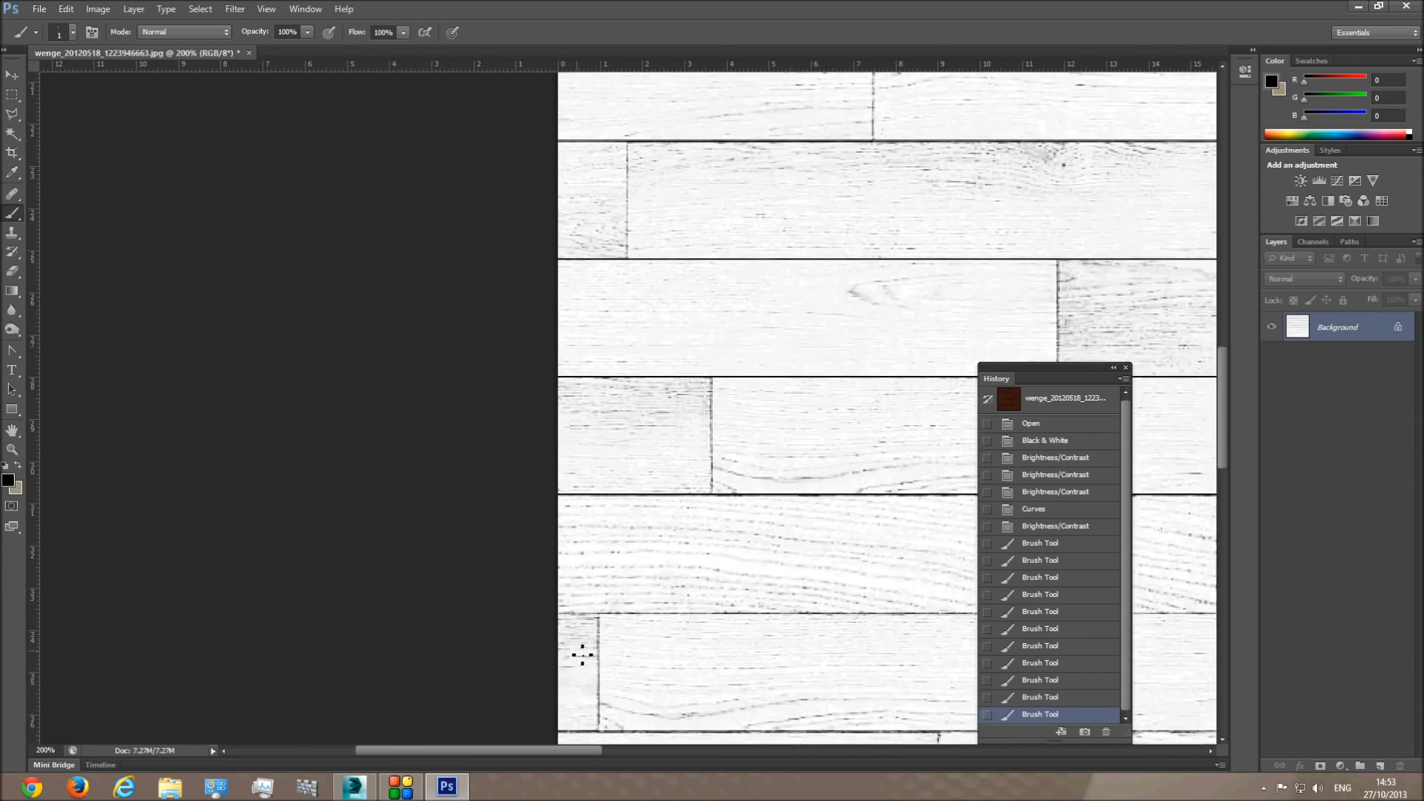
shift+drag(553, 542, 1421, 562)
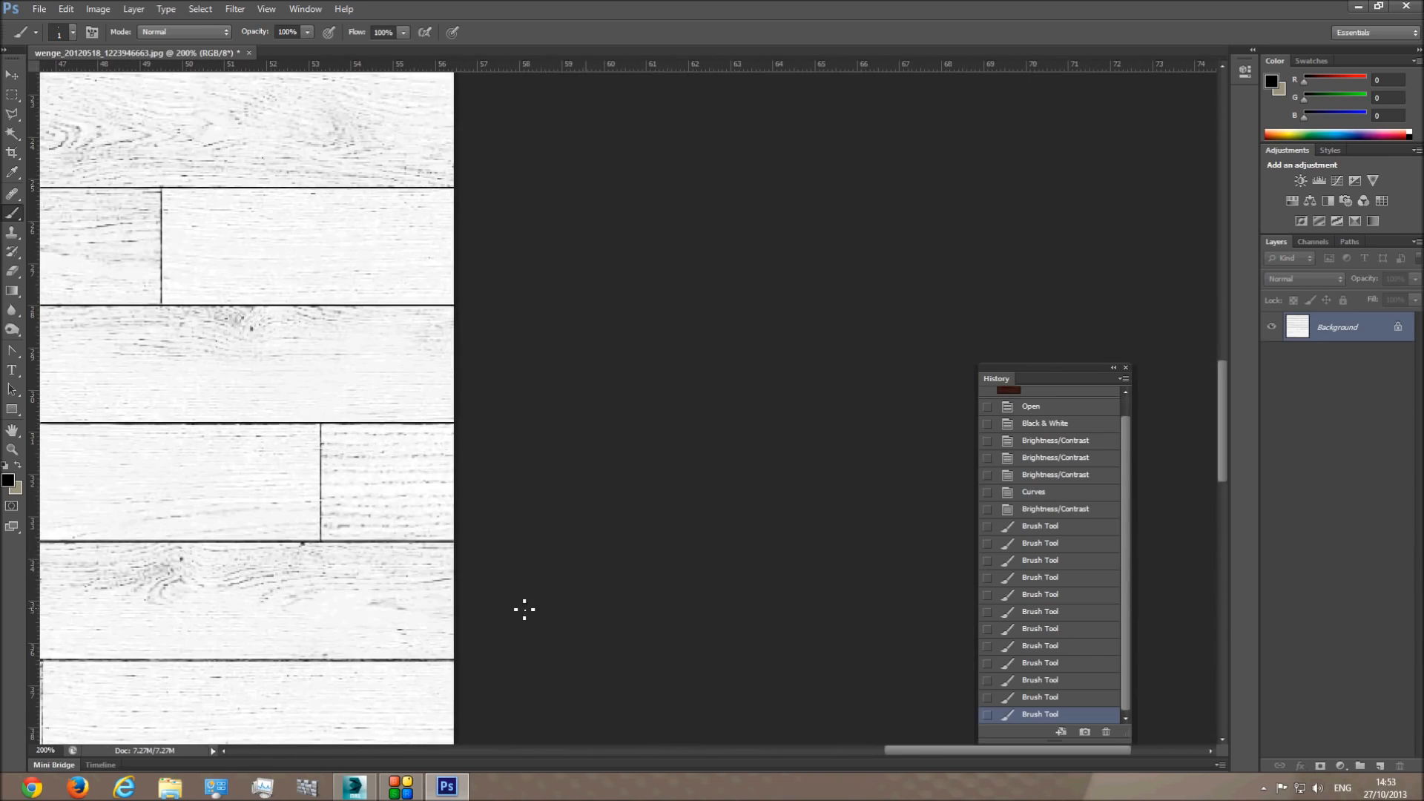
scroll(495, 615, down, 1)
shift+drag(169, 622, 4, 633)
scroll(534, 594, down, 8)
drag(1224, 511, 1223, 526)
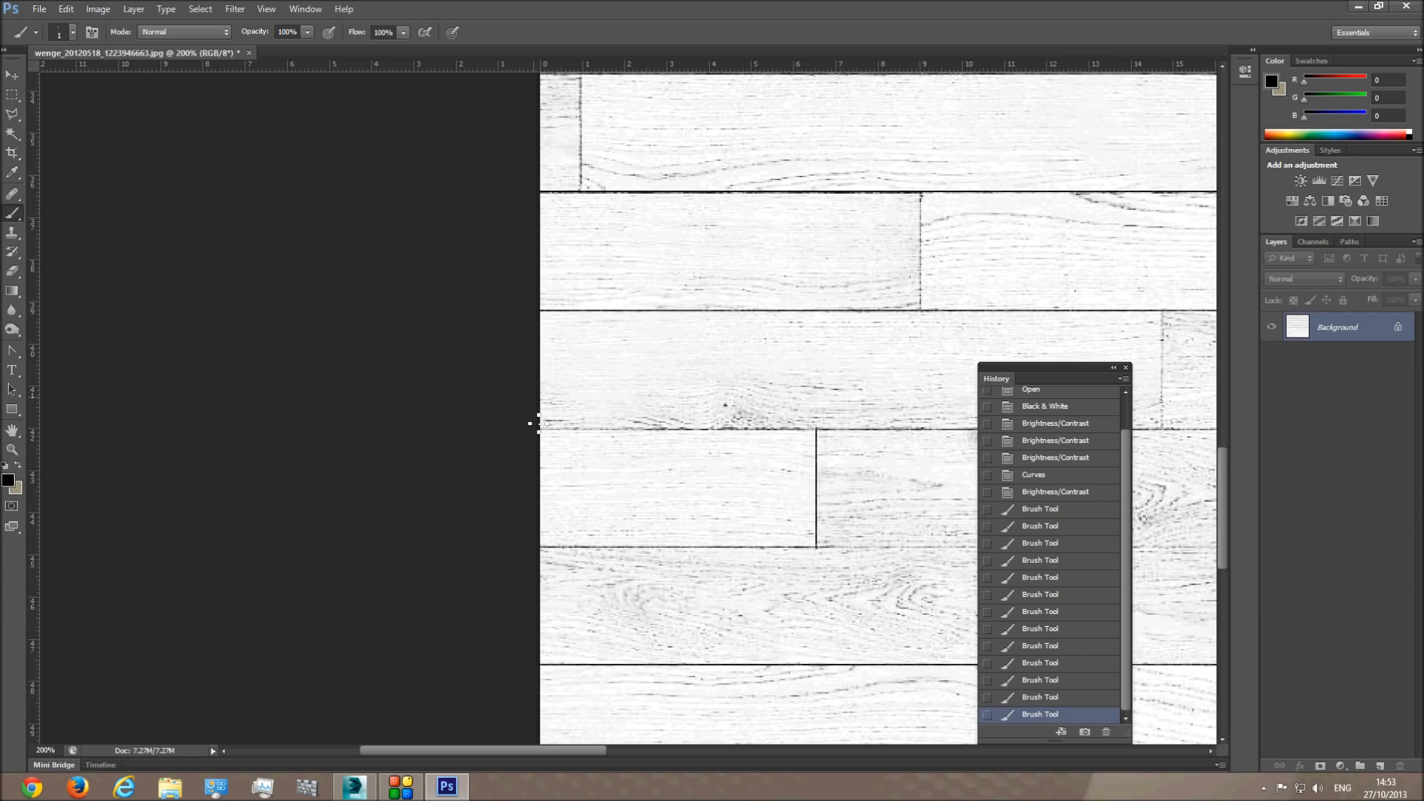
mouse_move(634, 435)
shift+mouse_down()
mouse_move(1421, 438)
mouse_move(812, 450)
shift+mouse_up()
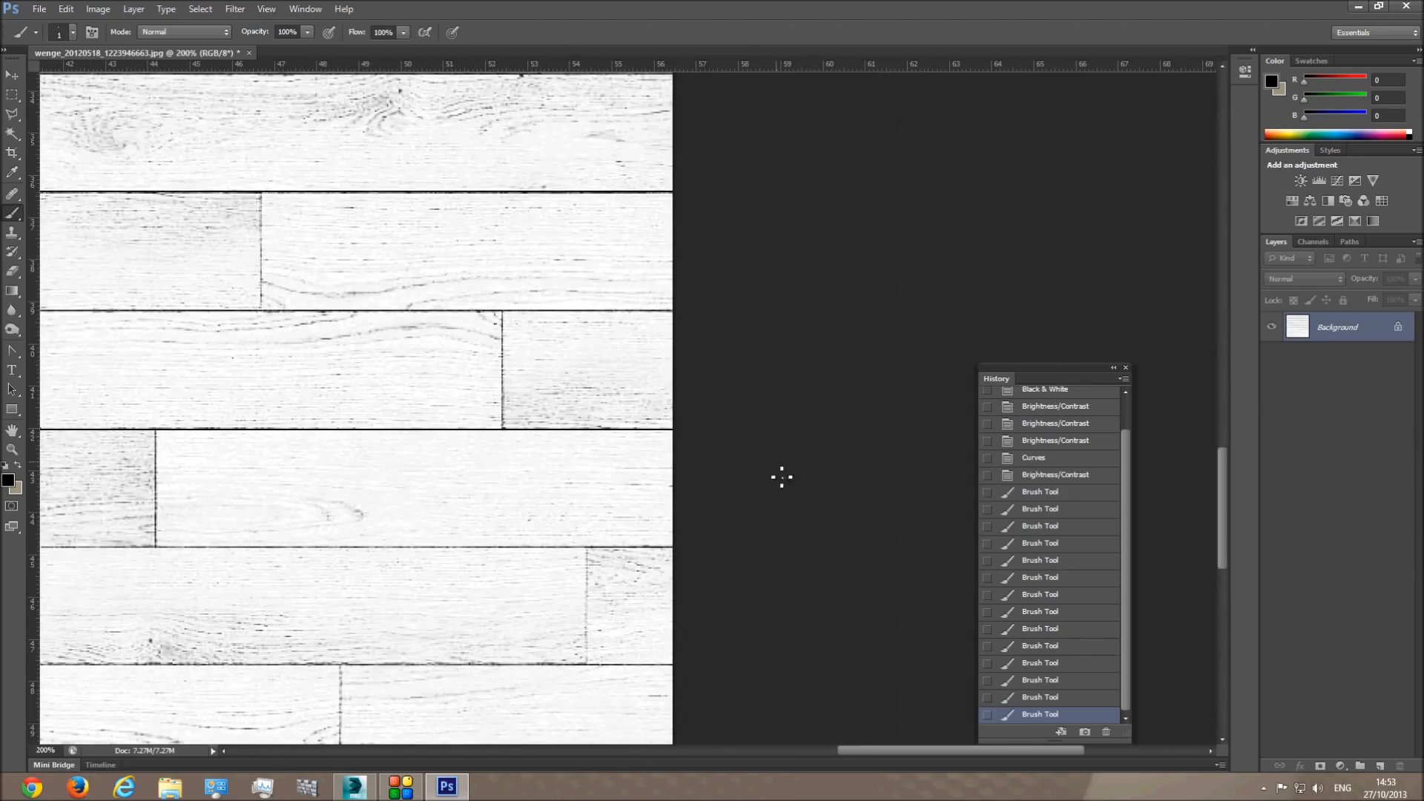
shift+drag(683, 549, 3, 566)
shift+drag(502, 665, 1422, 670)
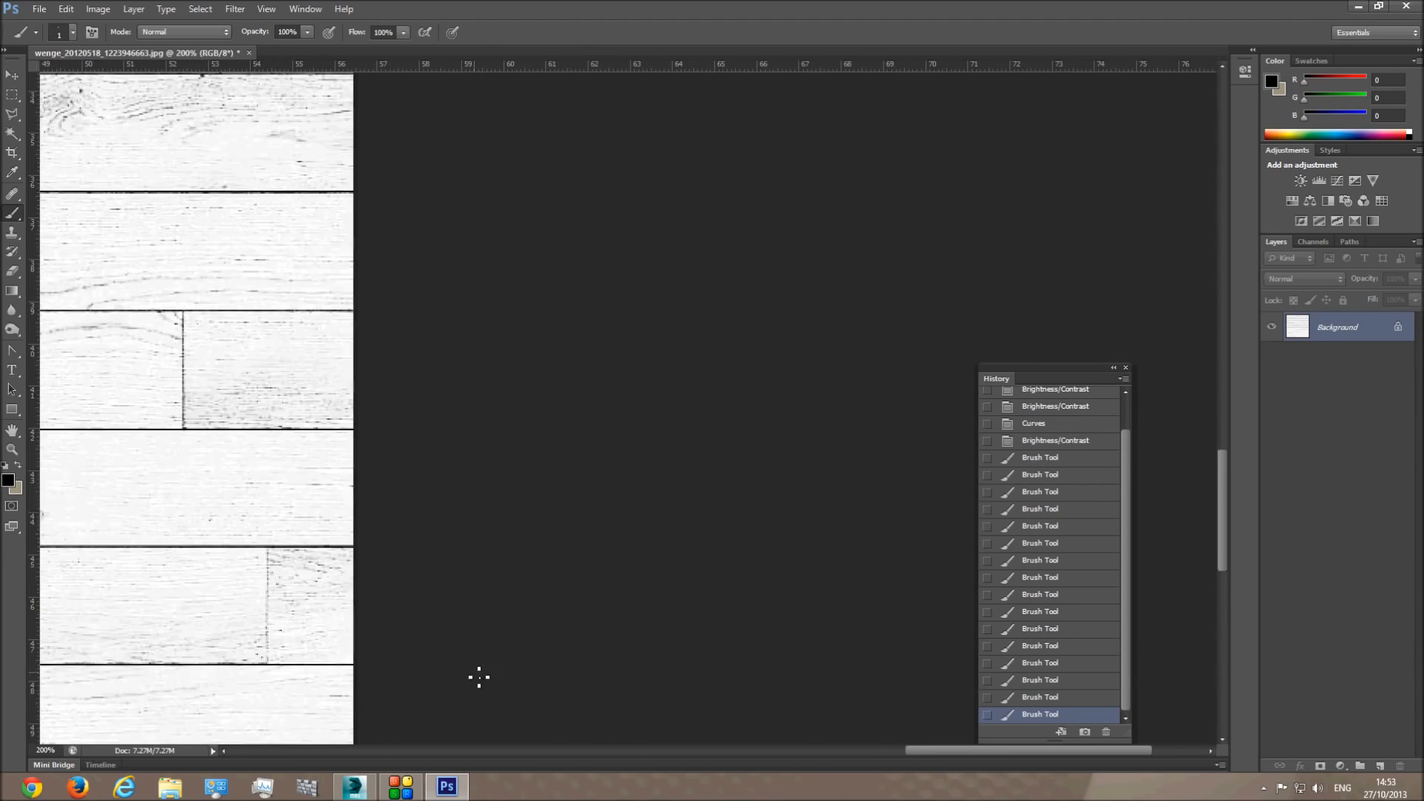
scroll(477, 677, down, 4)
scroll(386, 449, down, 2)
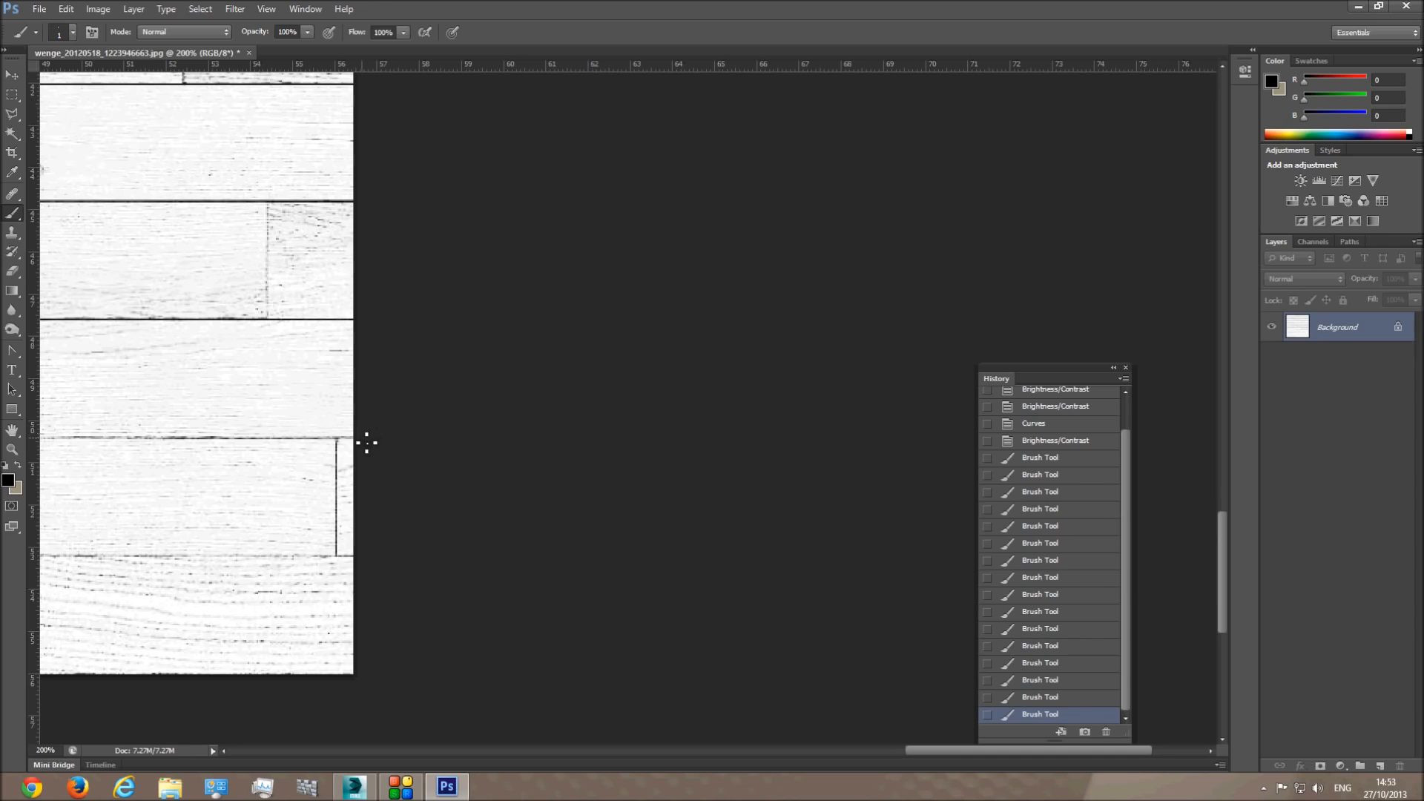
ctrl+scroll(367, 444, left, 10)
ctrl+scroll(558, 603, left, 13)
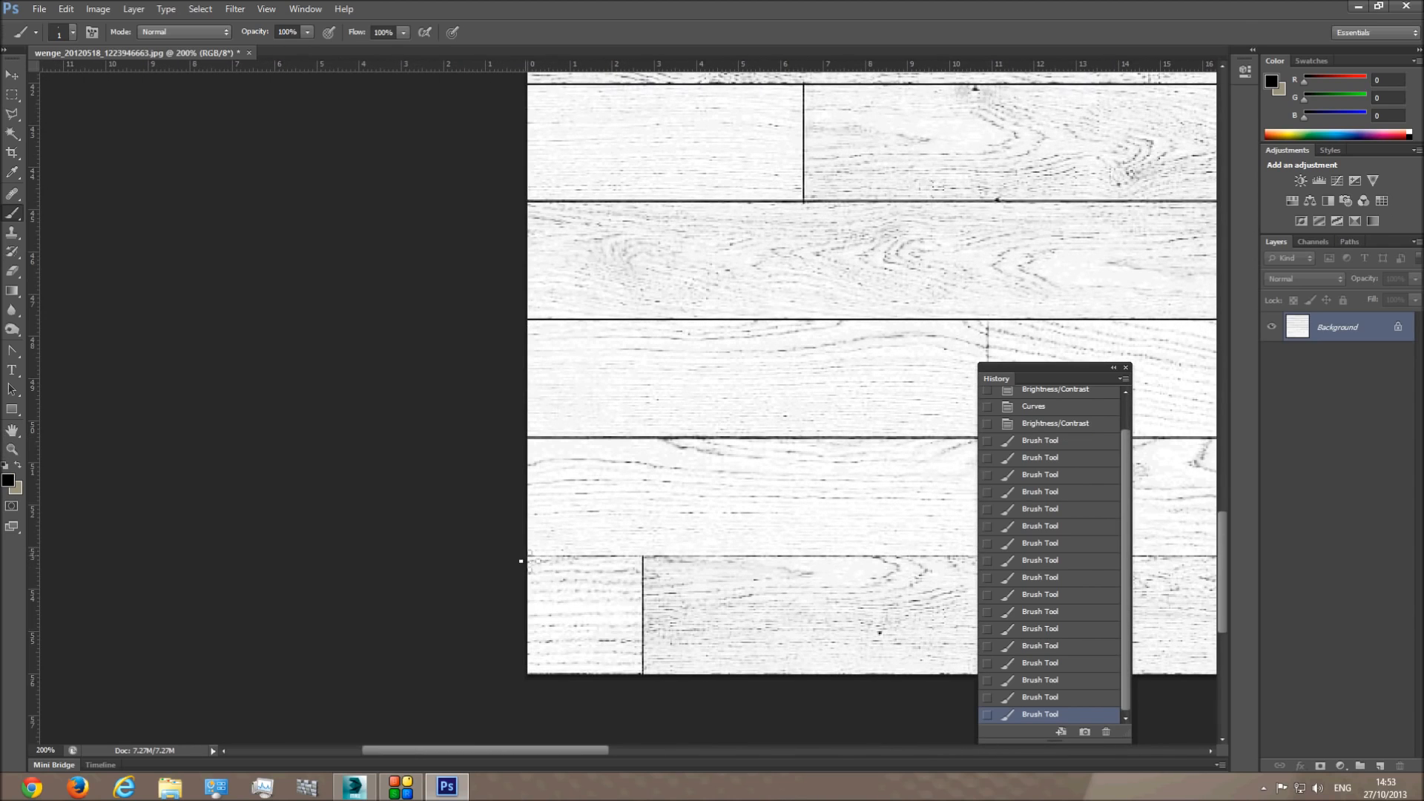
ctrl+scroll(742, 559, right, 7)
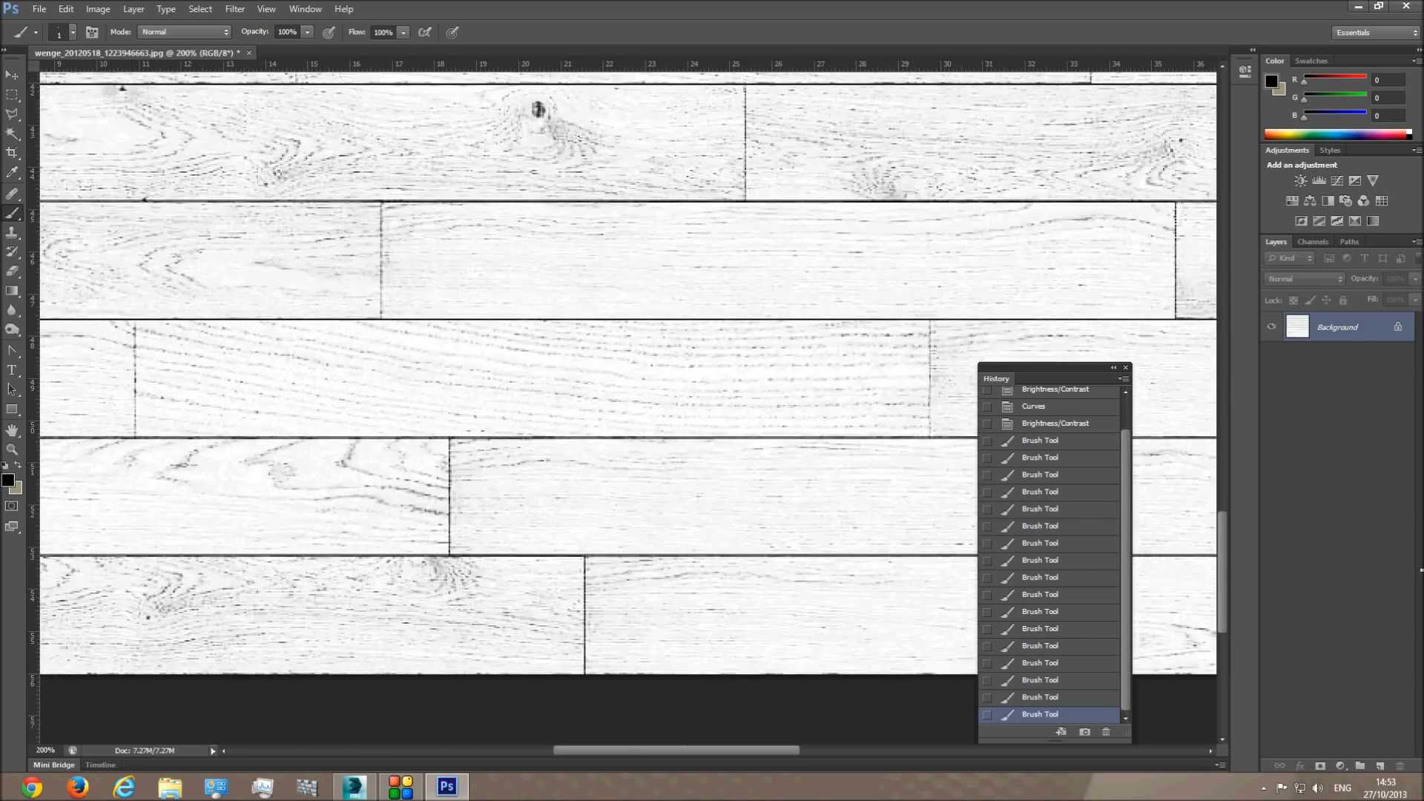
ctrl+scroll(445, 409, right, 13)
drag(1224, 610, 1224, 657)
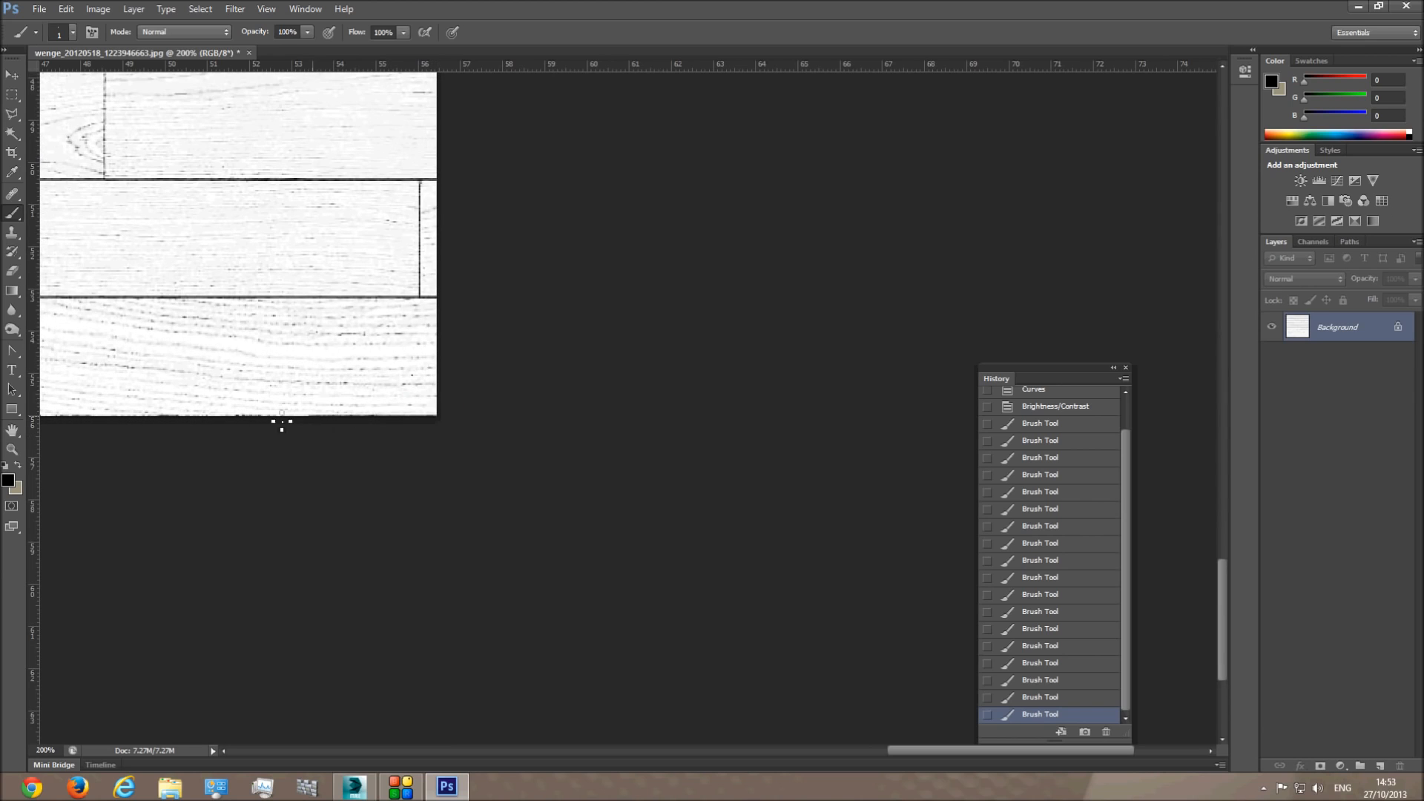
ctrl+scroll(279, 416, left, 7)
ctrl+scroll(279, 416, left, 13)
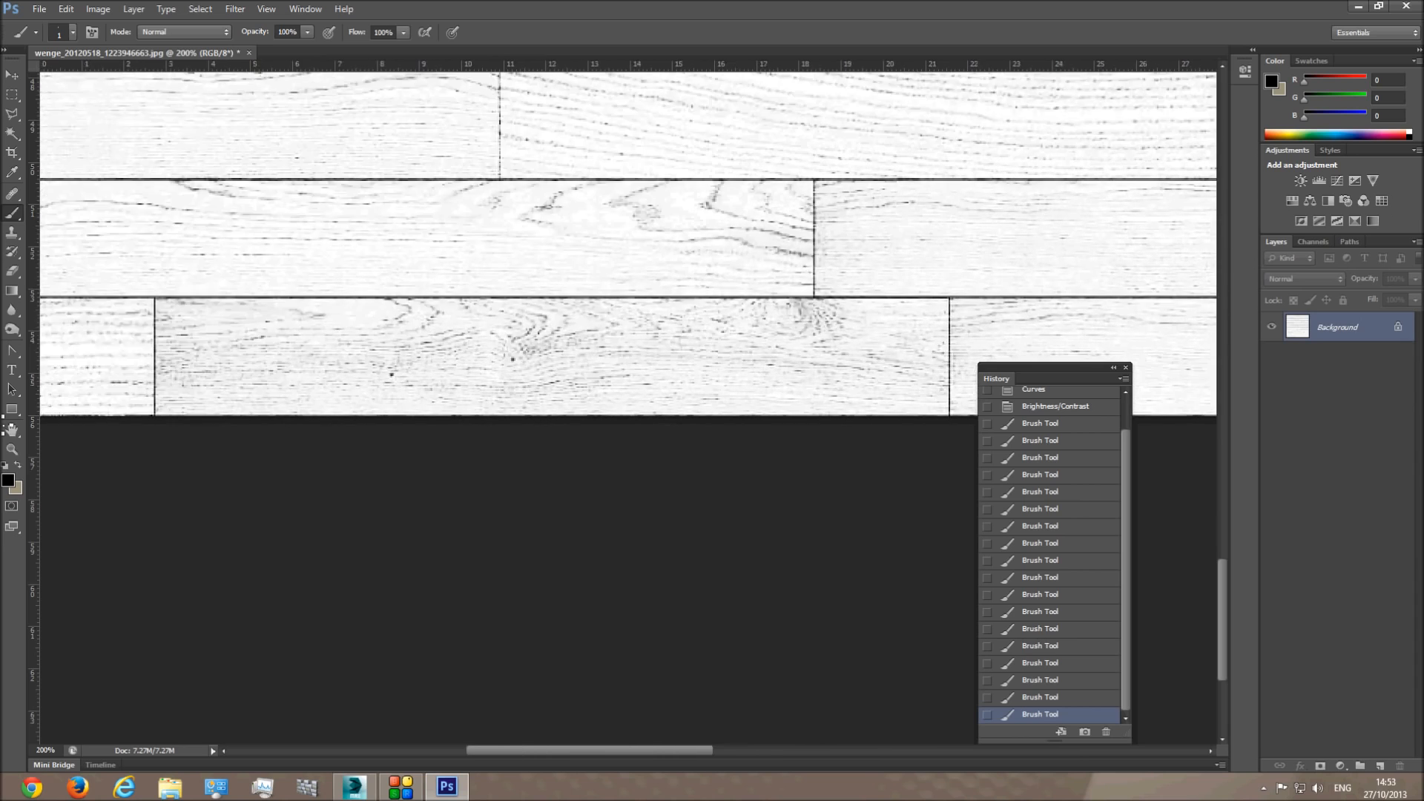
- Save the whole texture to the Desktop as a JPEG named wood_bump with Maximum quality (12) and Baseline ("Standard") format
click(11, 450)
alt+click(799, 353)
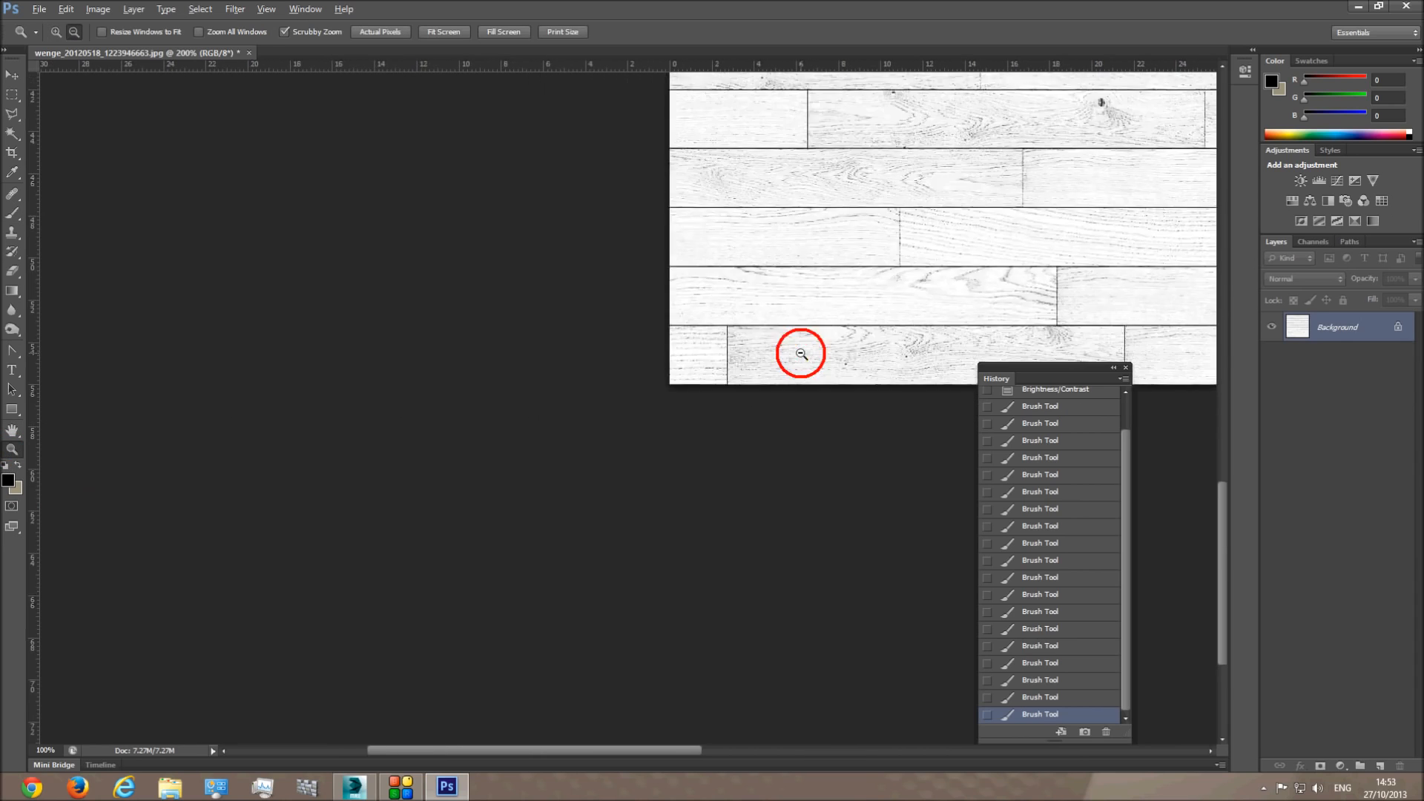
alt+click(822, 334)
alt+click(852, 310)
alt+click(853, 310)
click(636, 418)
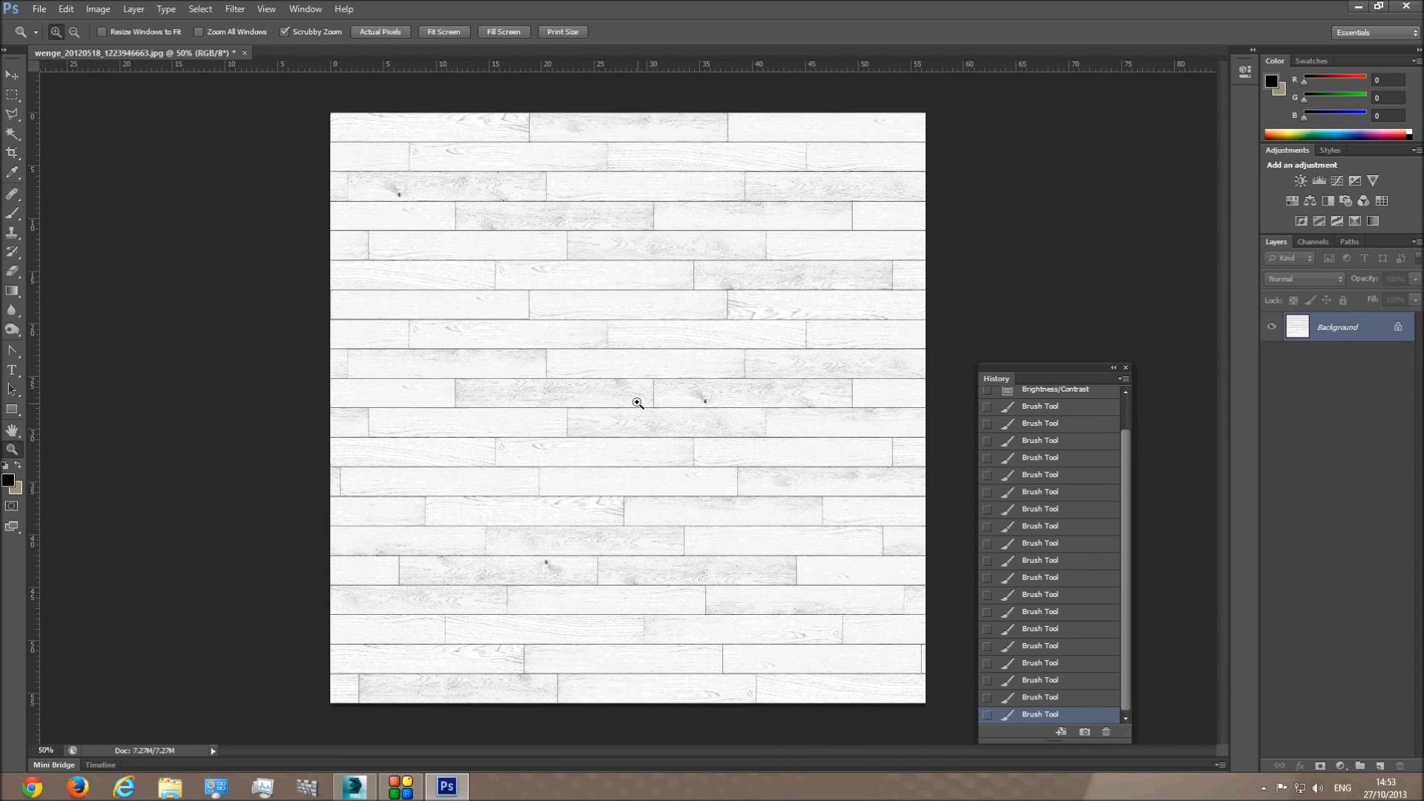
click(37, 9)
click(81, 185)
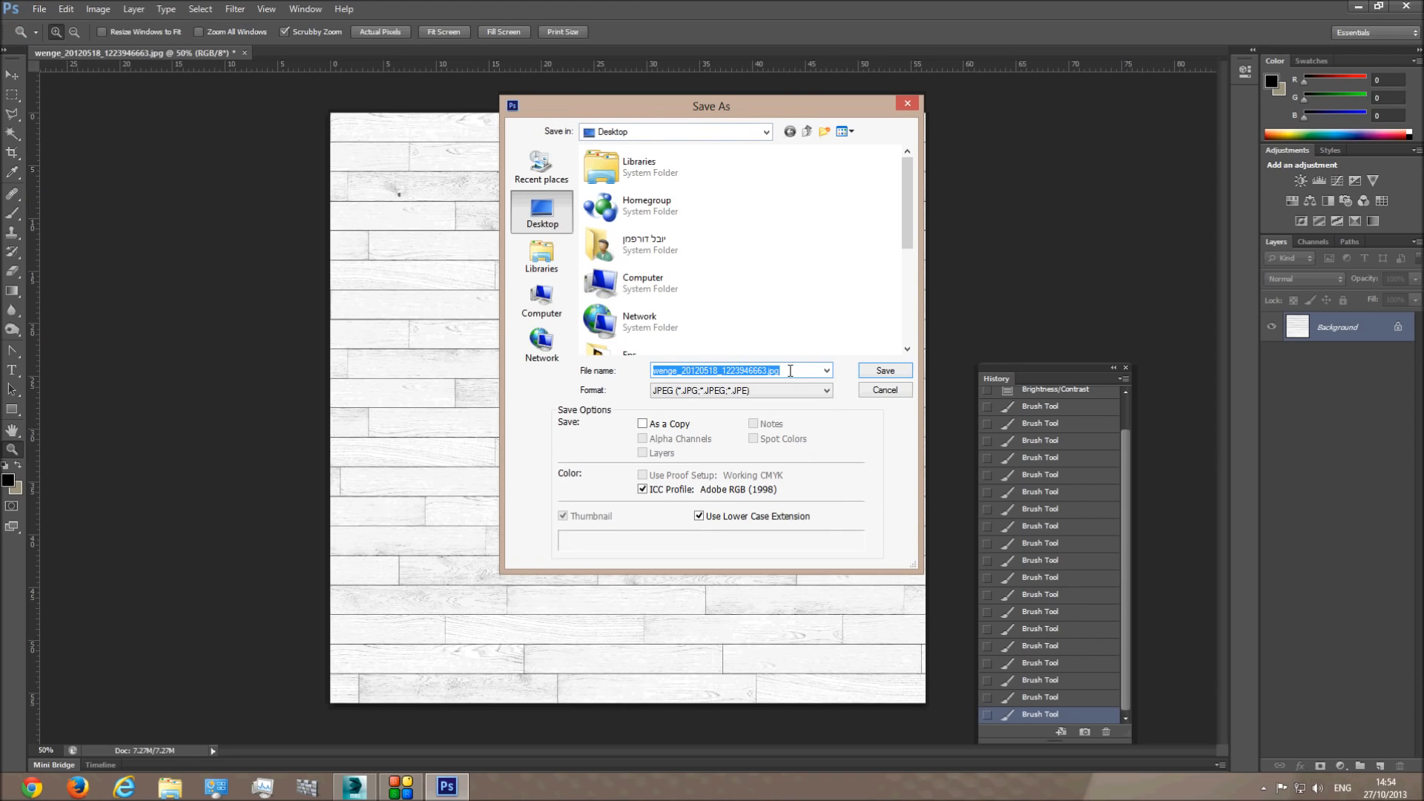
text(wood_bump)
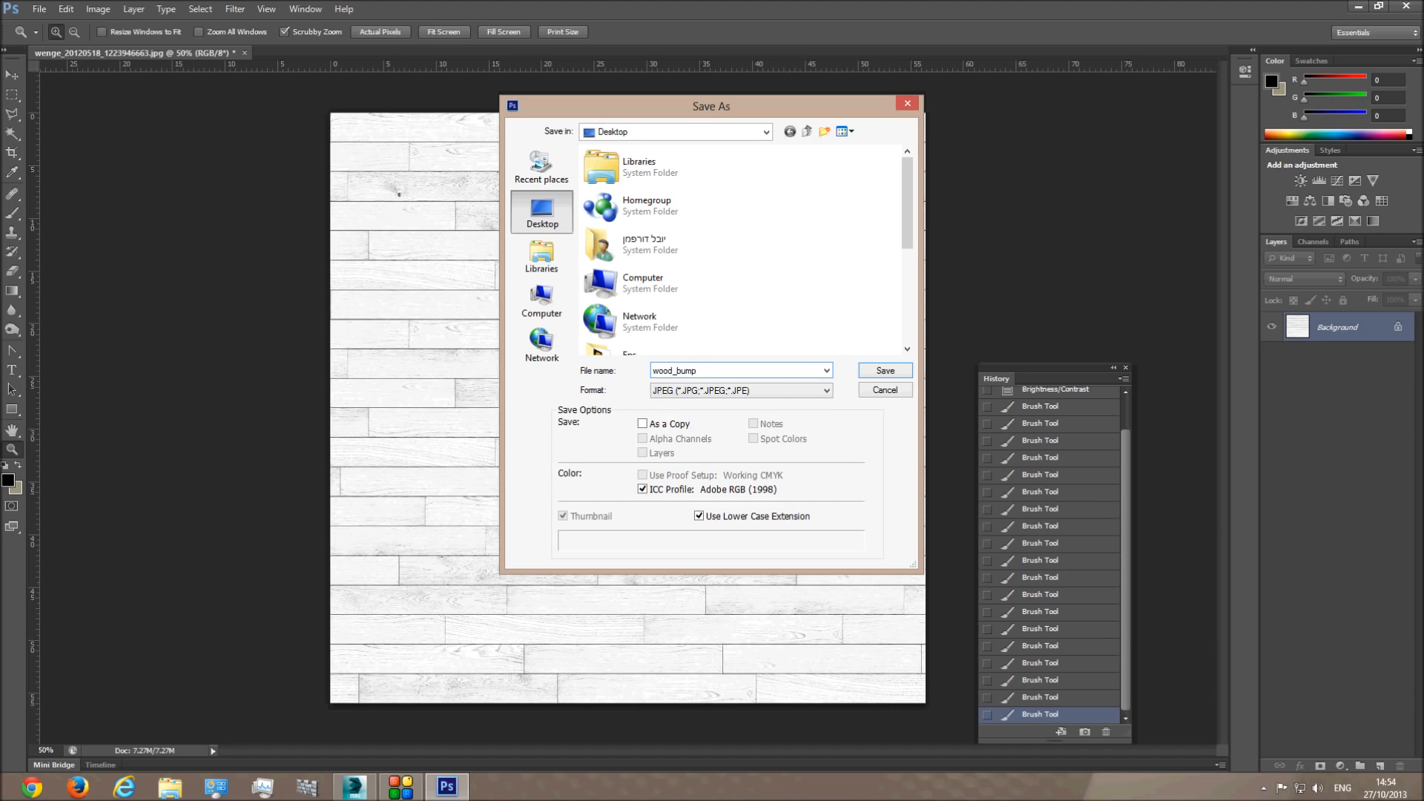
key(Return)
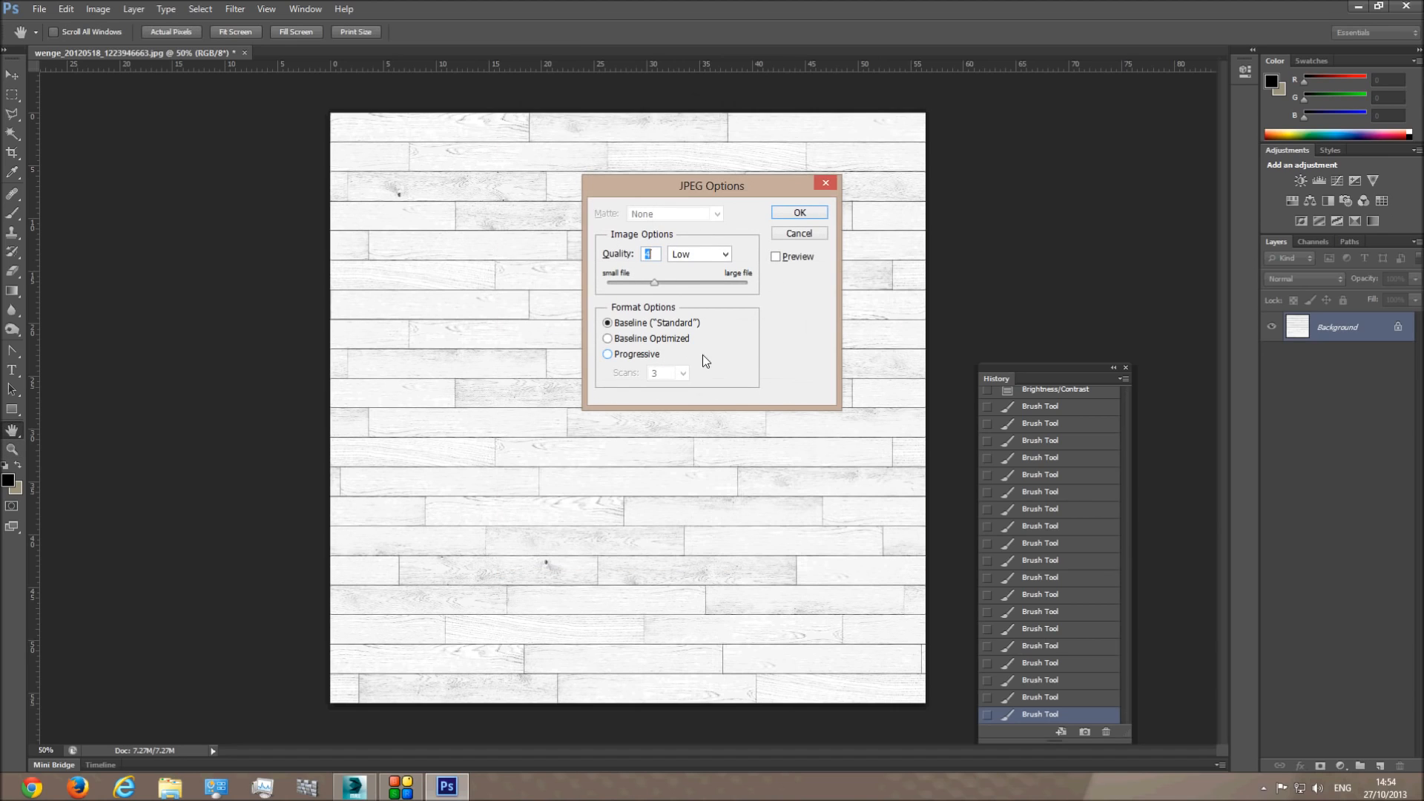
drag(655, 285, 812, 293)
click(799, 214)
key(z)
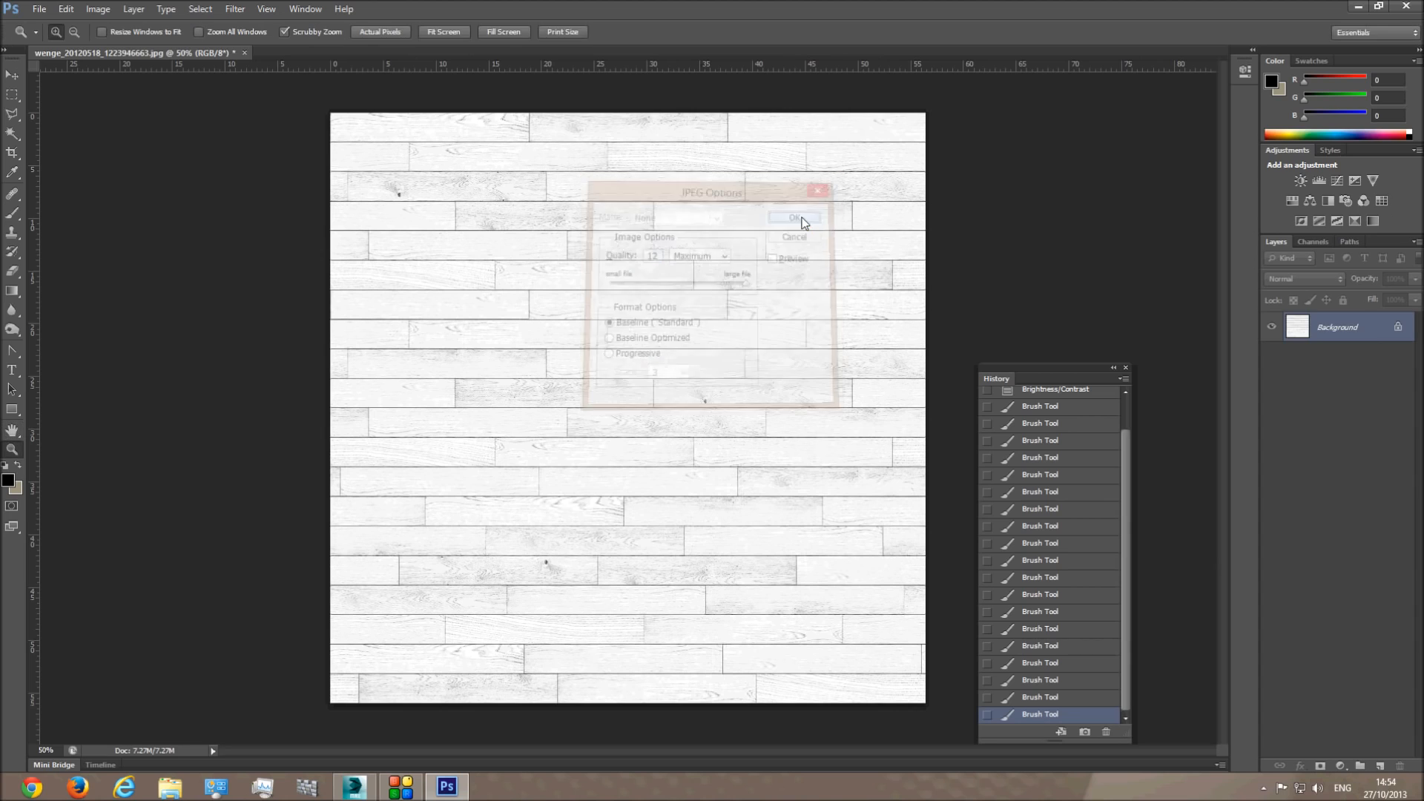
- Switch to 3ds Max and show the wood floor material as a sphere in an enlarged sample preview
click(356, 789)
click(820, 46)
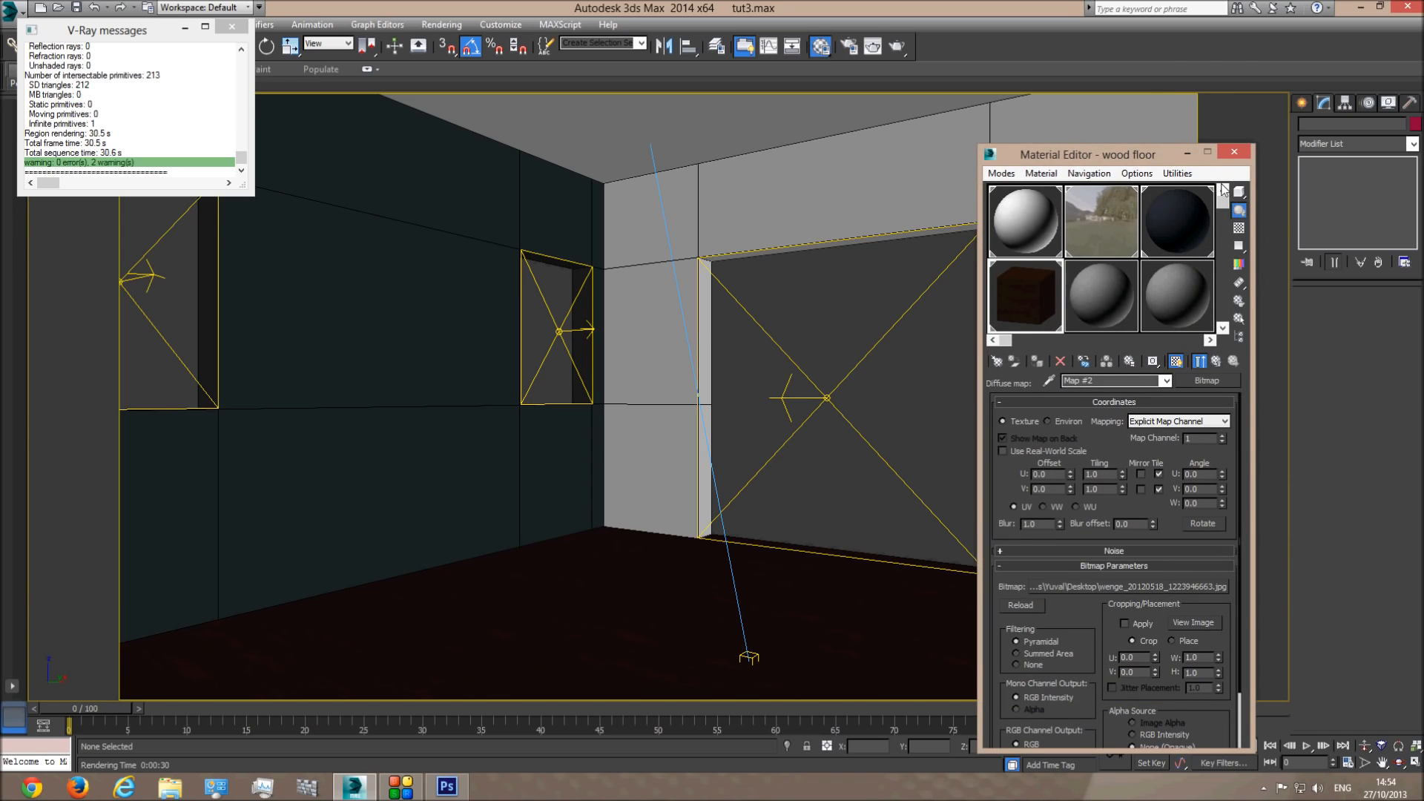
click(1239, 192)
double_click(1026, 293)
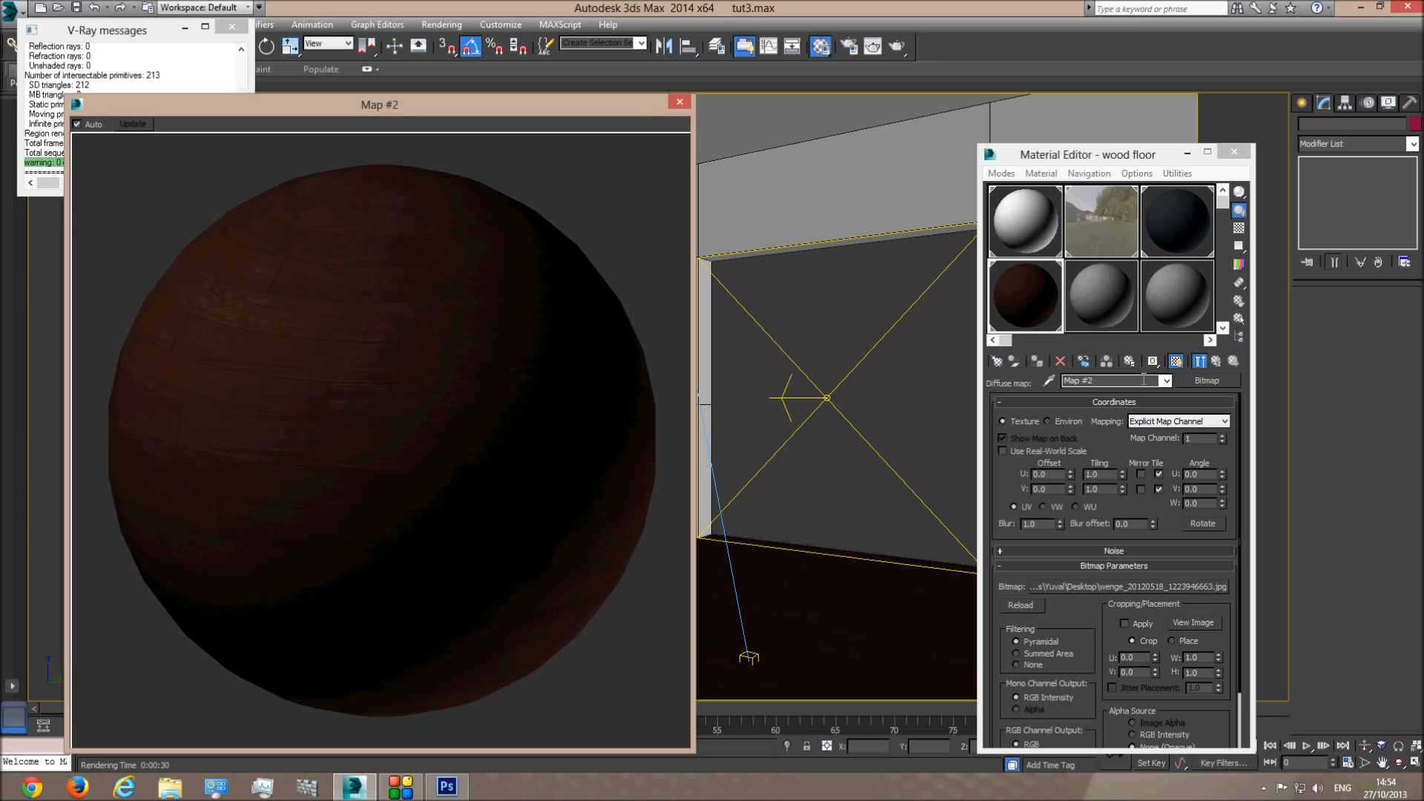
- Assign wood_bump.jpg from the Desktop as a bitmap to the wood floor material's Bump map and check the enlarged preview
click(1167, 381)
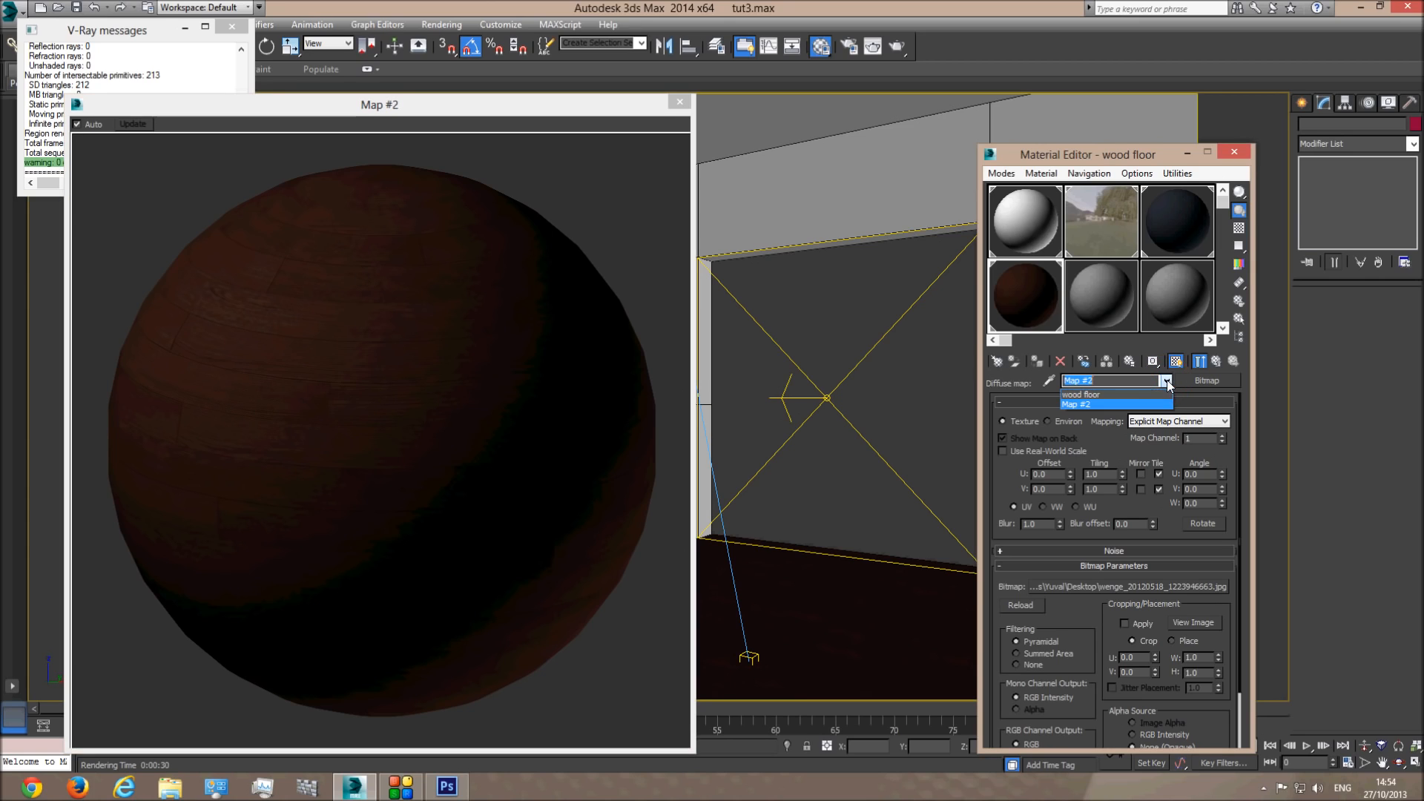
click(1089, 395)
drag(1147, 493, 1143, 215)
click(1115, 697)
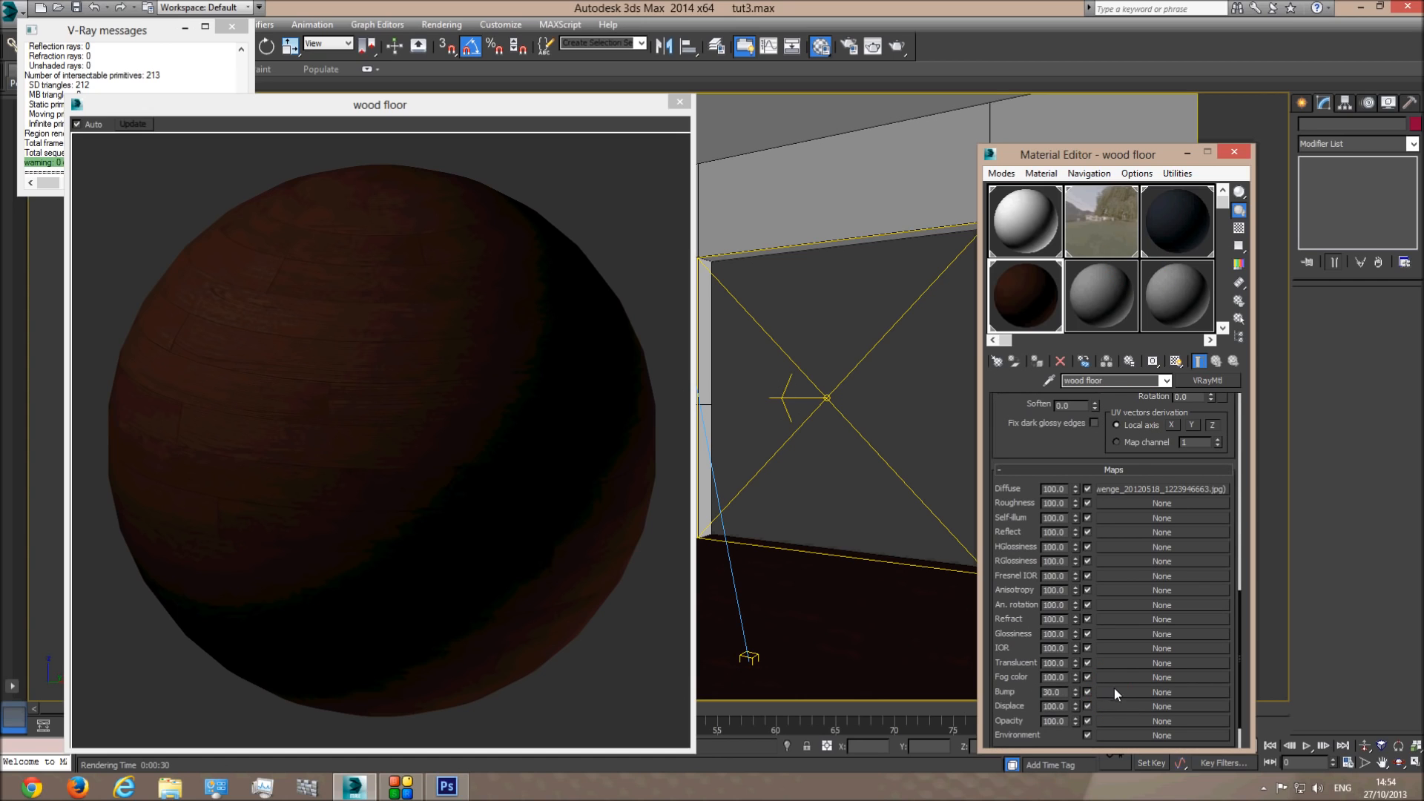
click(1162, 691)
double_click(692, 210)
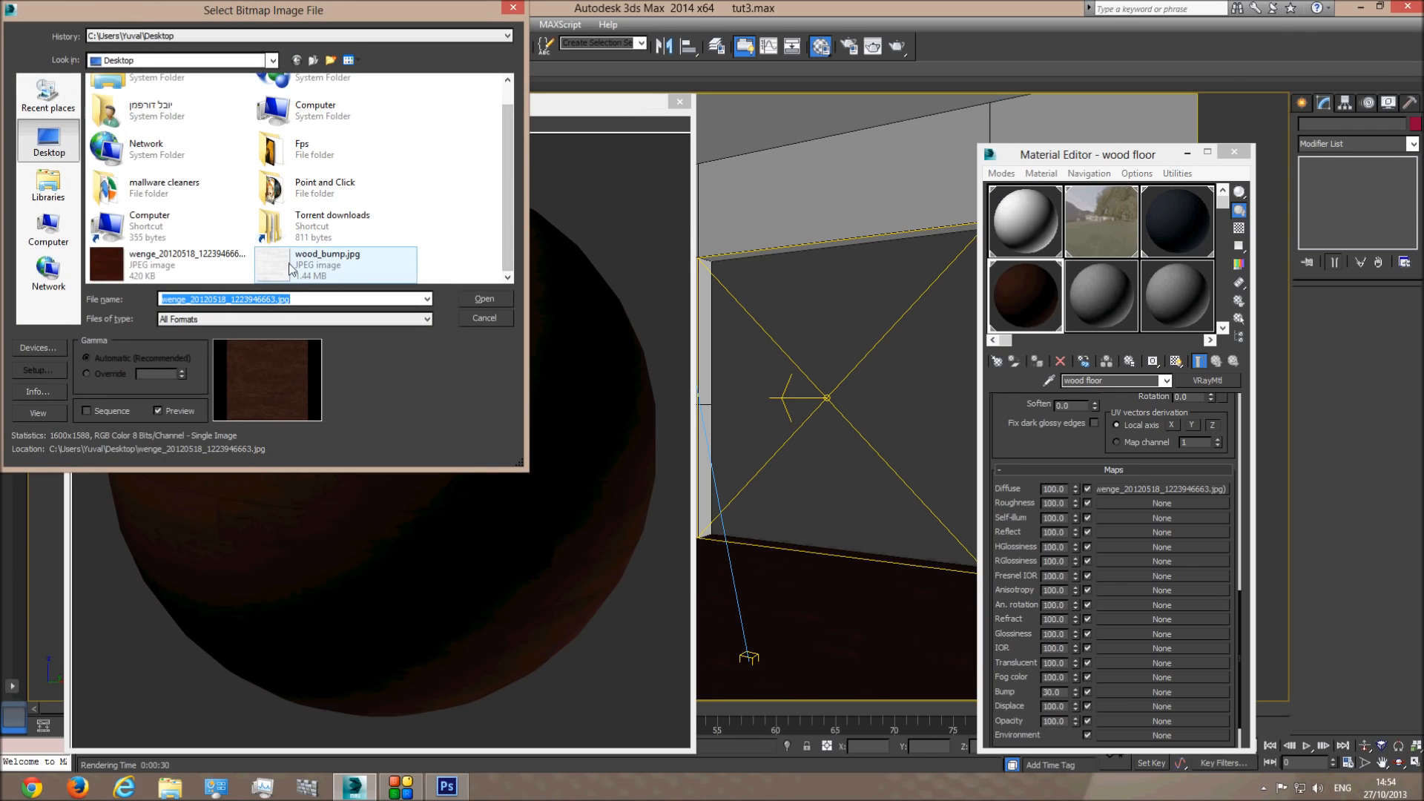
double_click(325, 266)
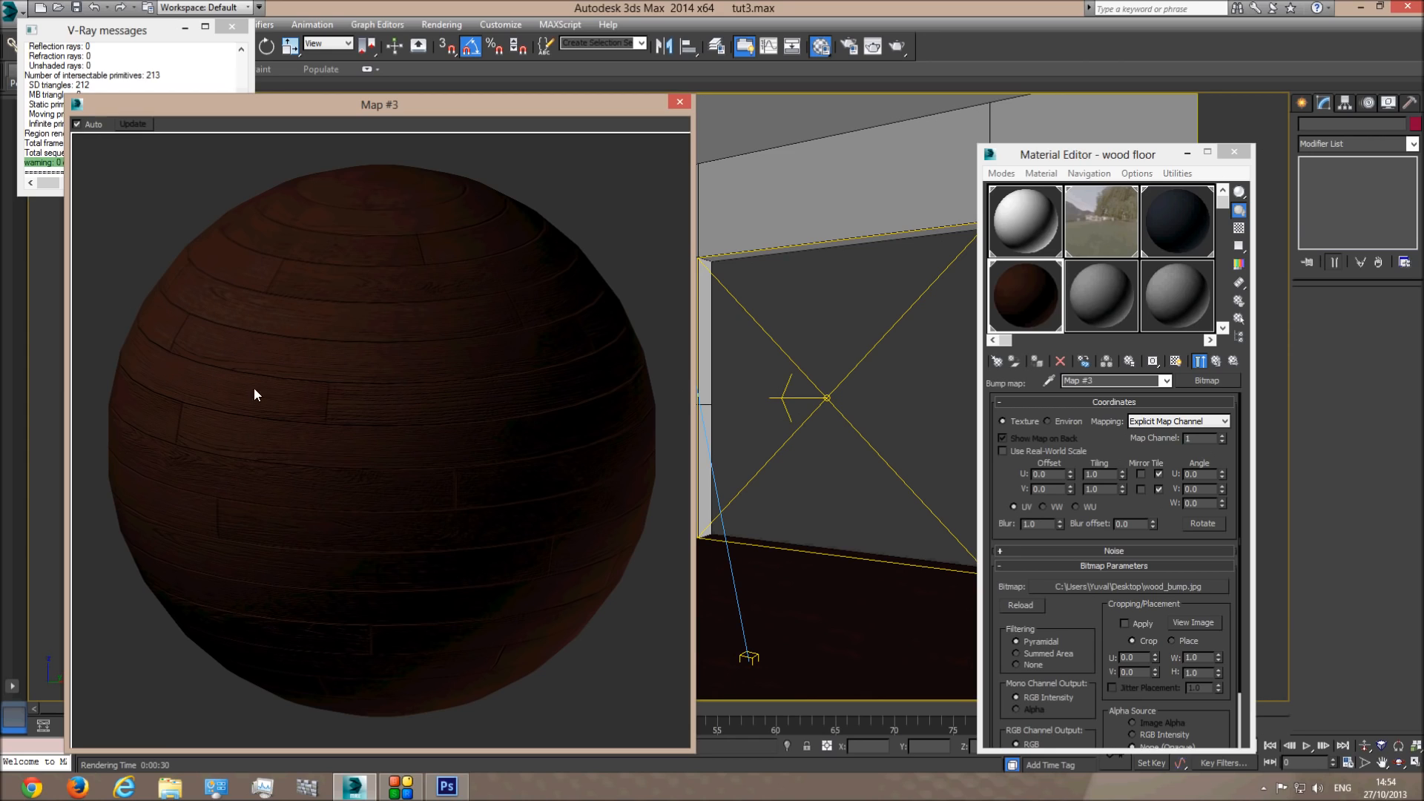
click(680, 103)
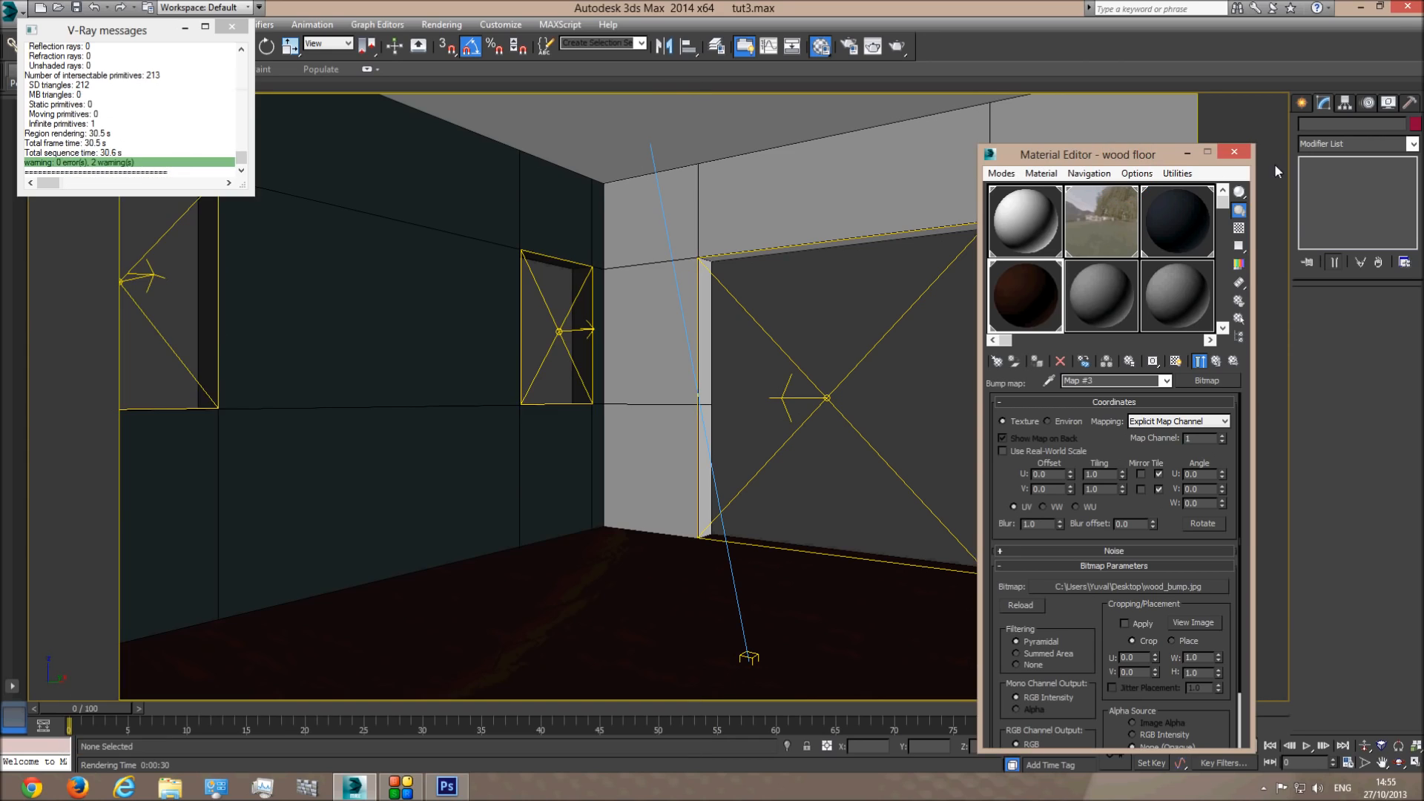
- Increase the width of the render's output size in the render setup
click(820, 46)
click(851, 47)
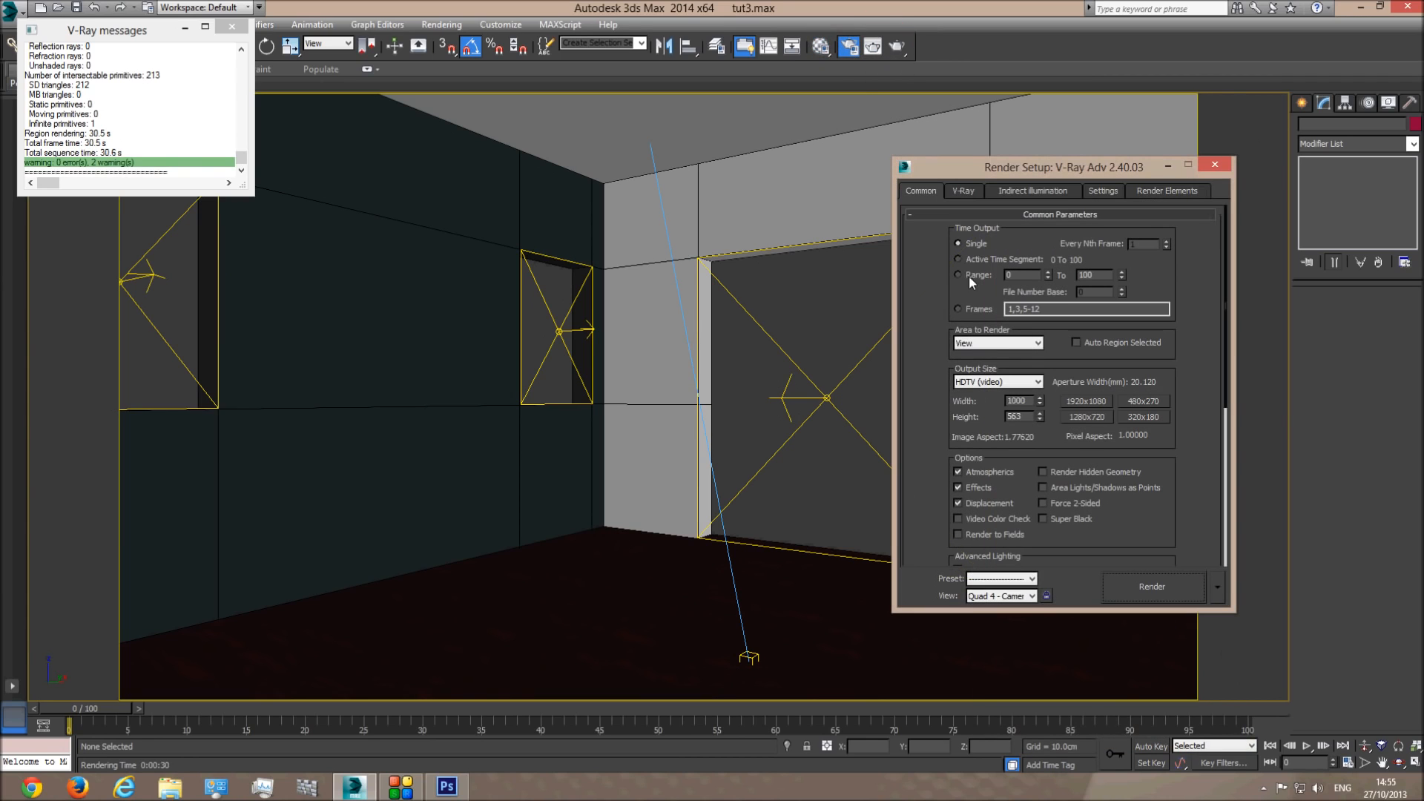
double_click(1026, 401)
key(Return)
click(1215, 165)
- Render only a region spanning the full image width over the floor, from the base of the walls to the lower edge
click(872, 46)
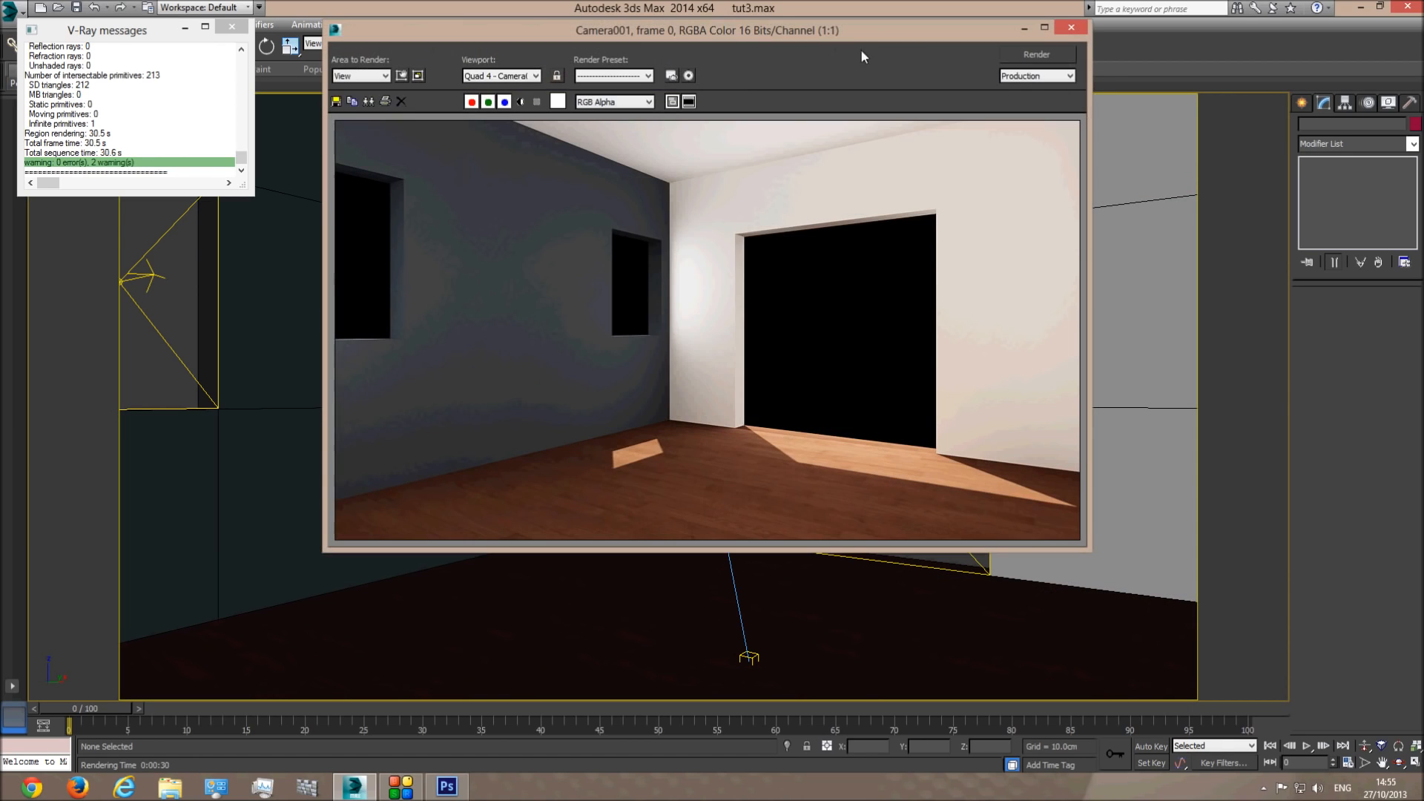
click(359, 76)
click(349, 106)
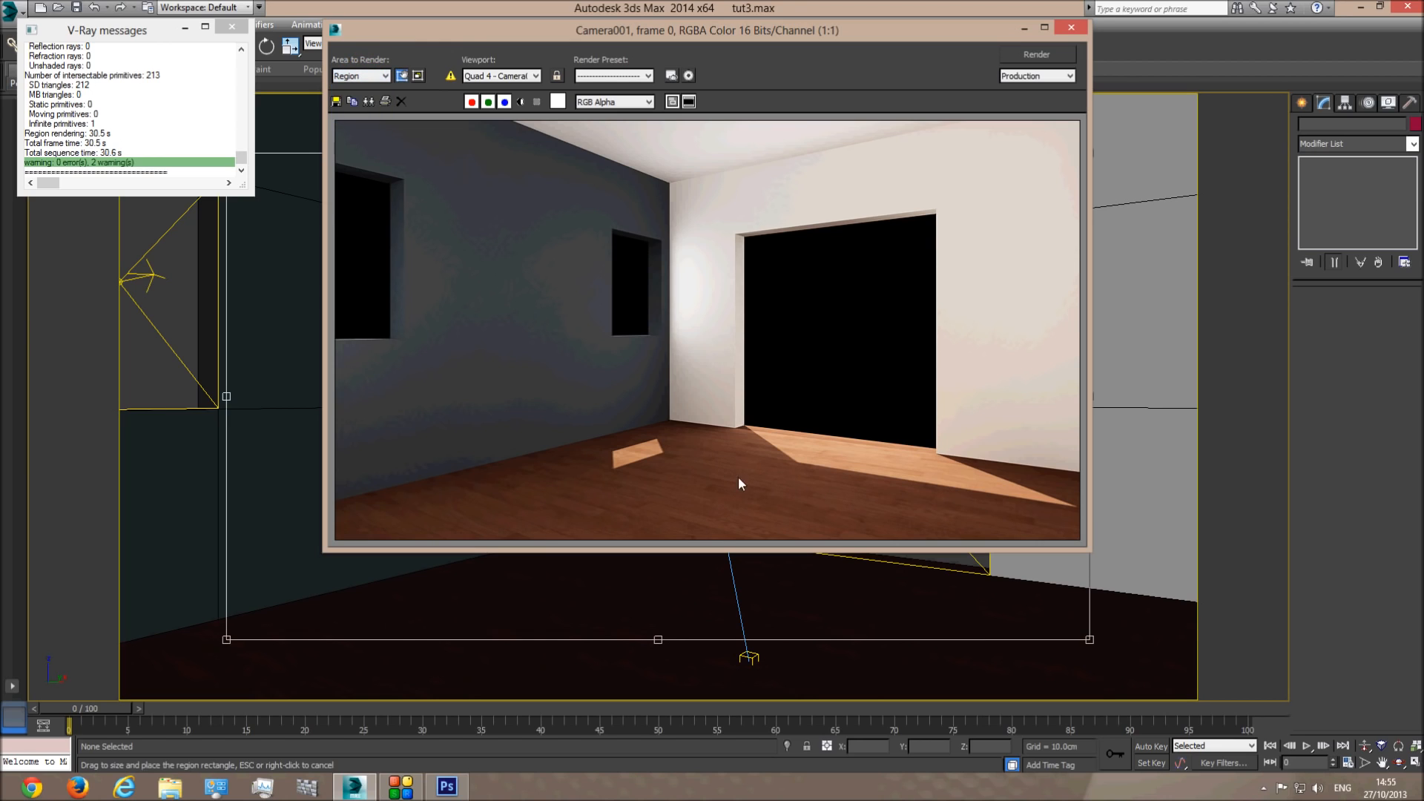
drag(644, 22, 926, 778)
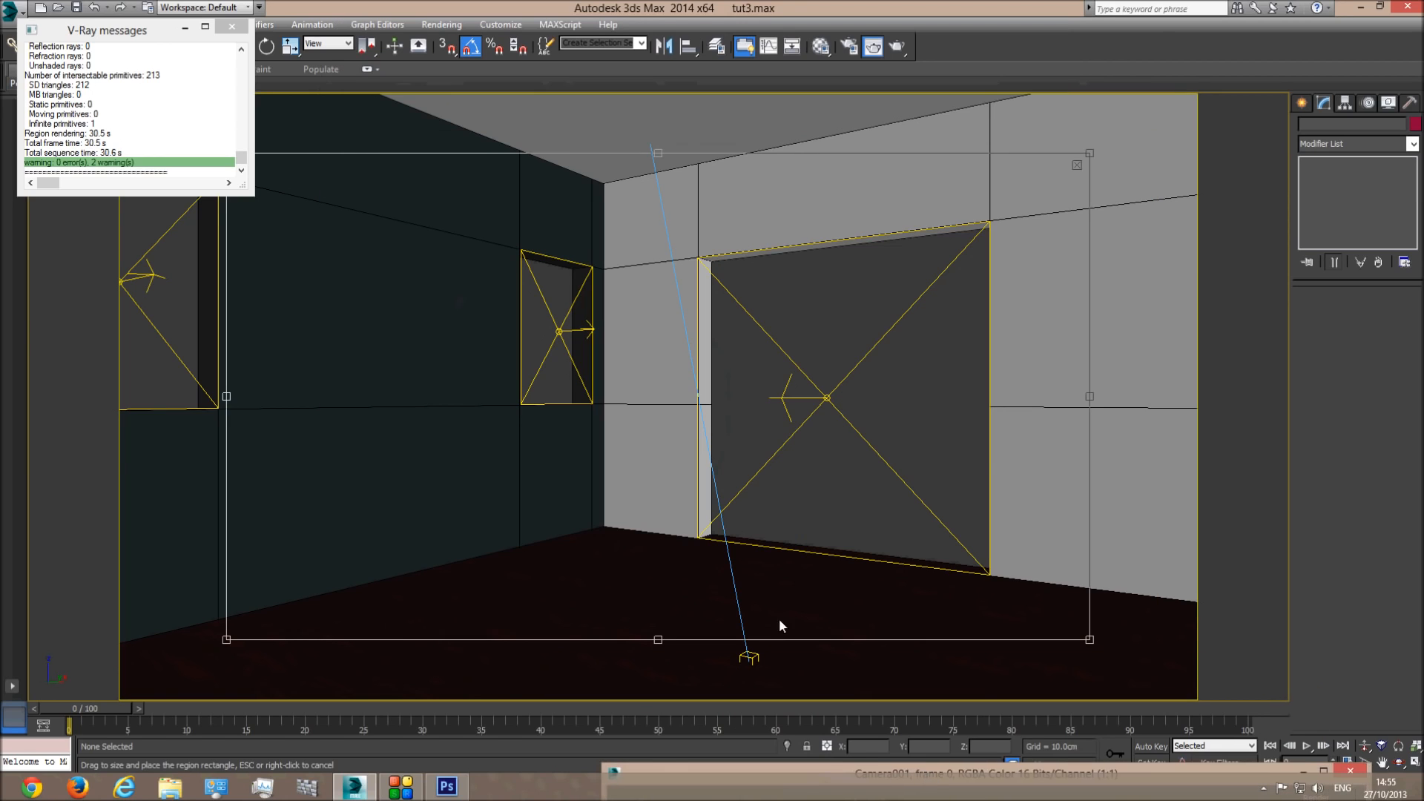
drag(978, 460, 1309, 460)
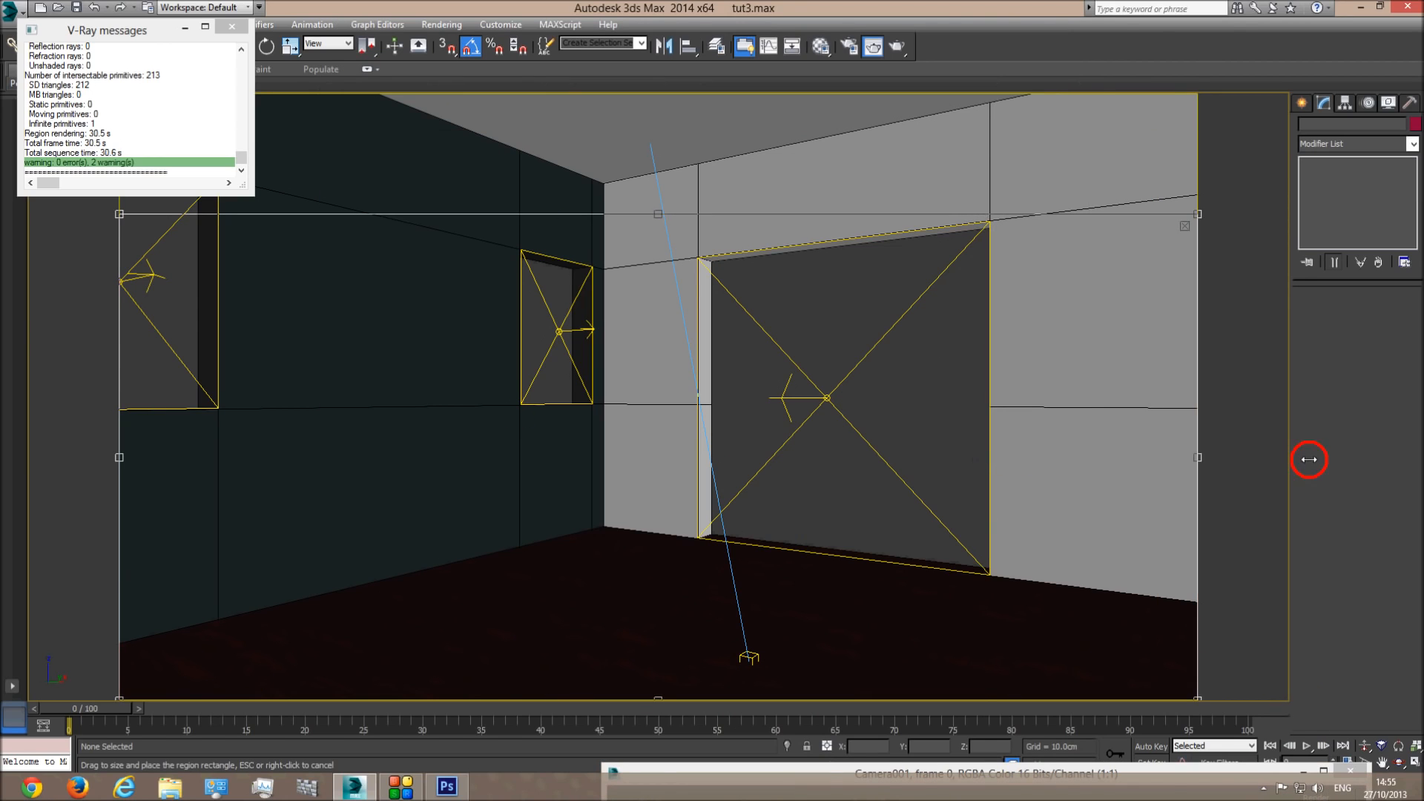
drag(658, 213, 658, 520)
drag(857, 774, 643, 106)
click(1120, 132)
- Examine the bumped wood floor's plank joints and grain at 1:1 and 1:2 while the region renders
click(765, 556)
scroll(811, 565, up, 1)
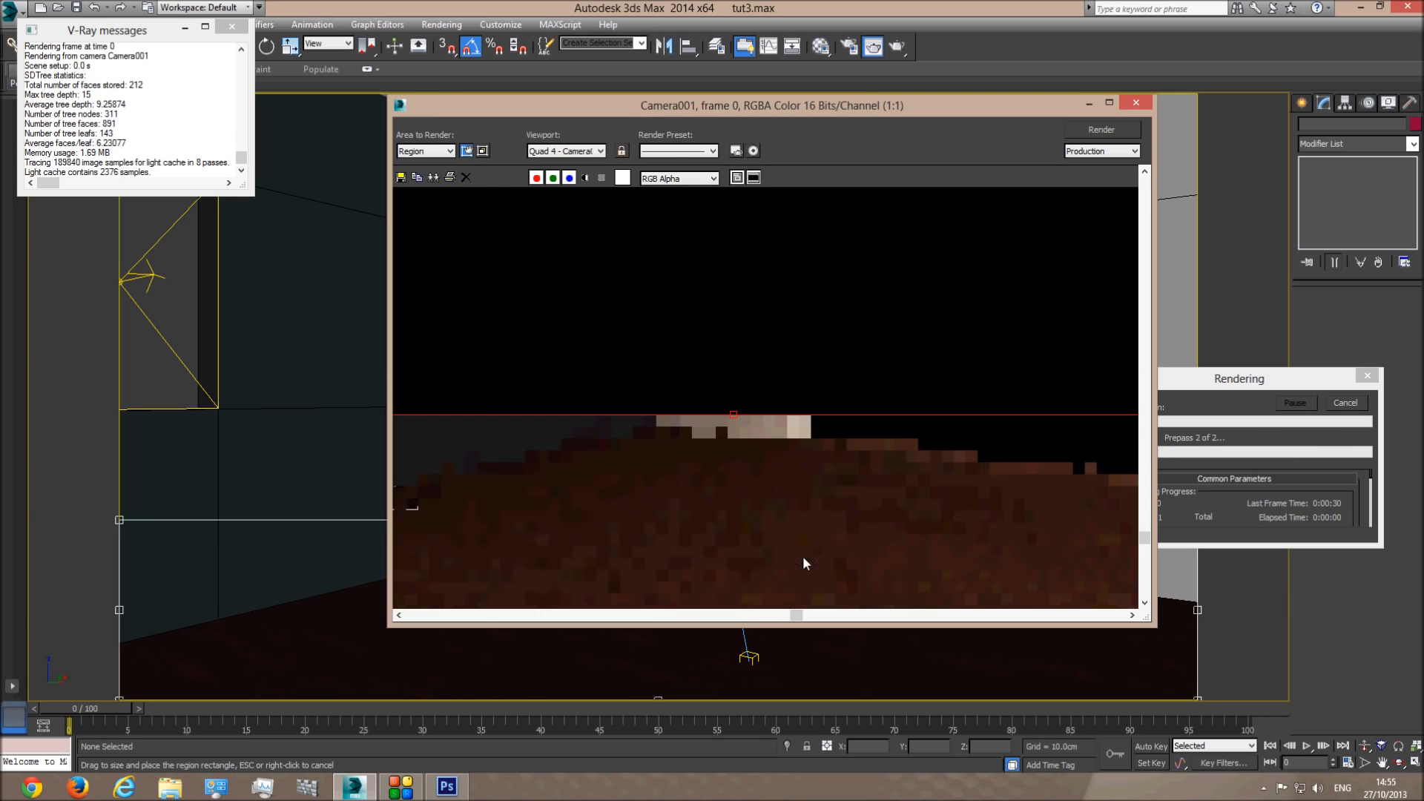
drag(795, 615, 411, 615)
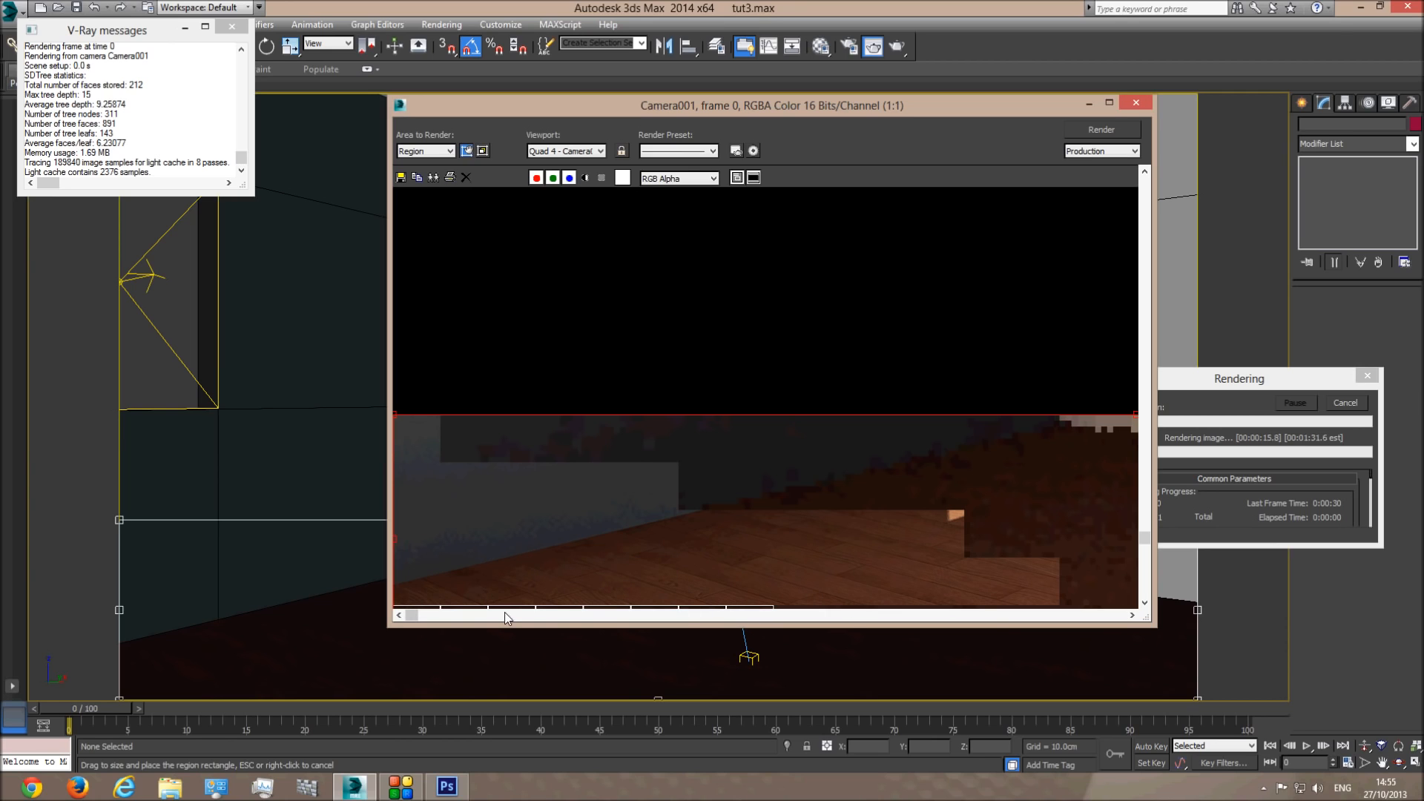
drag(411, 615, 739, 615)
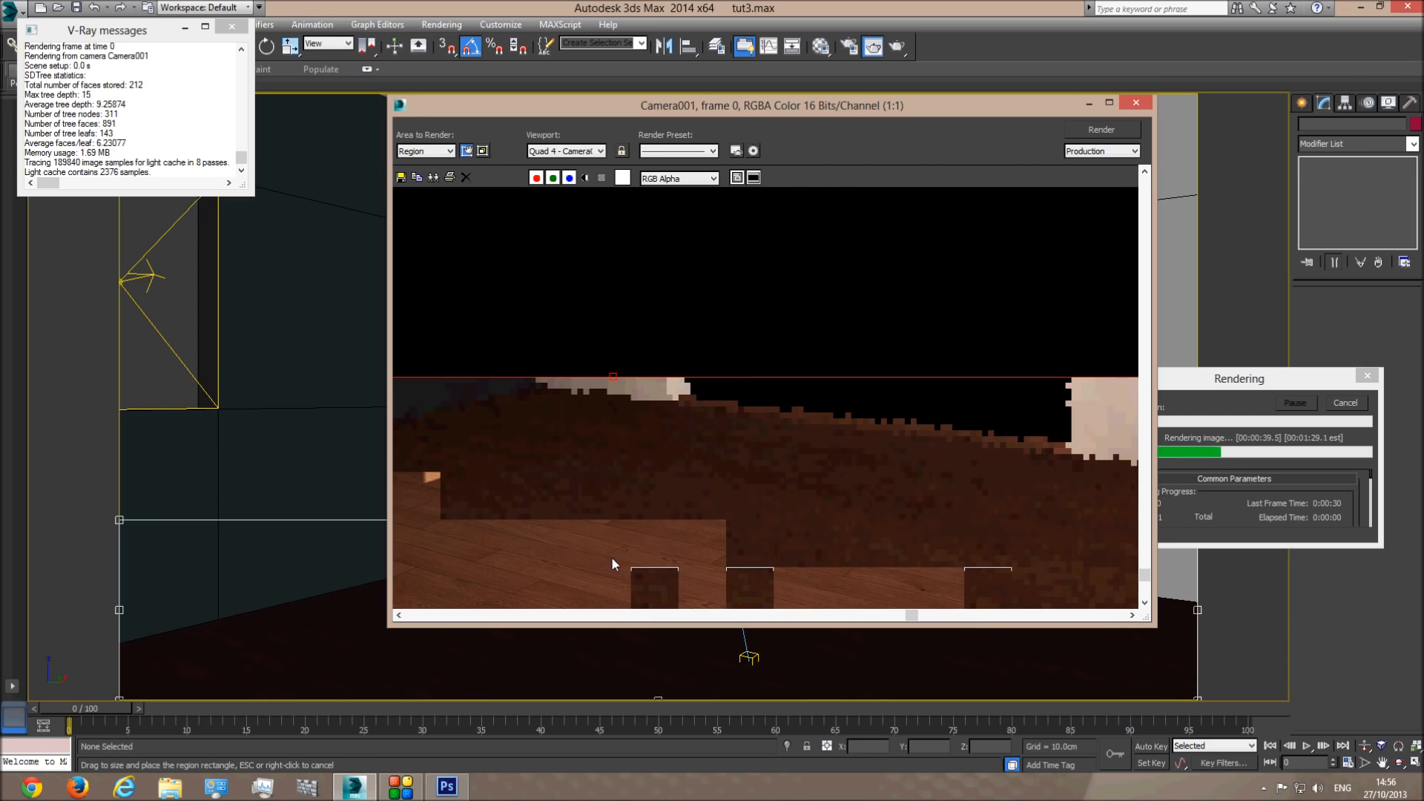
scroll(900, 581, down, 1)
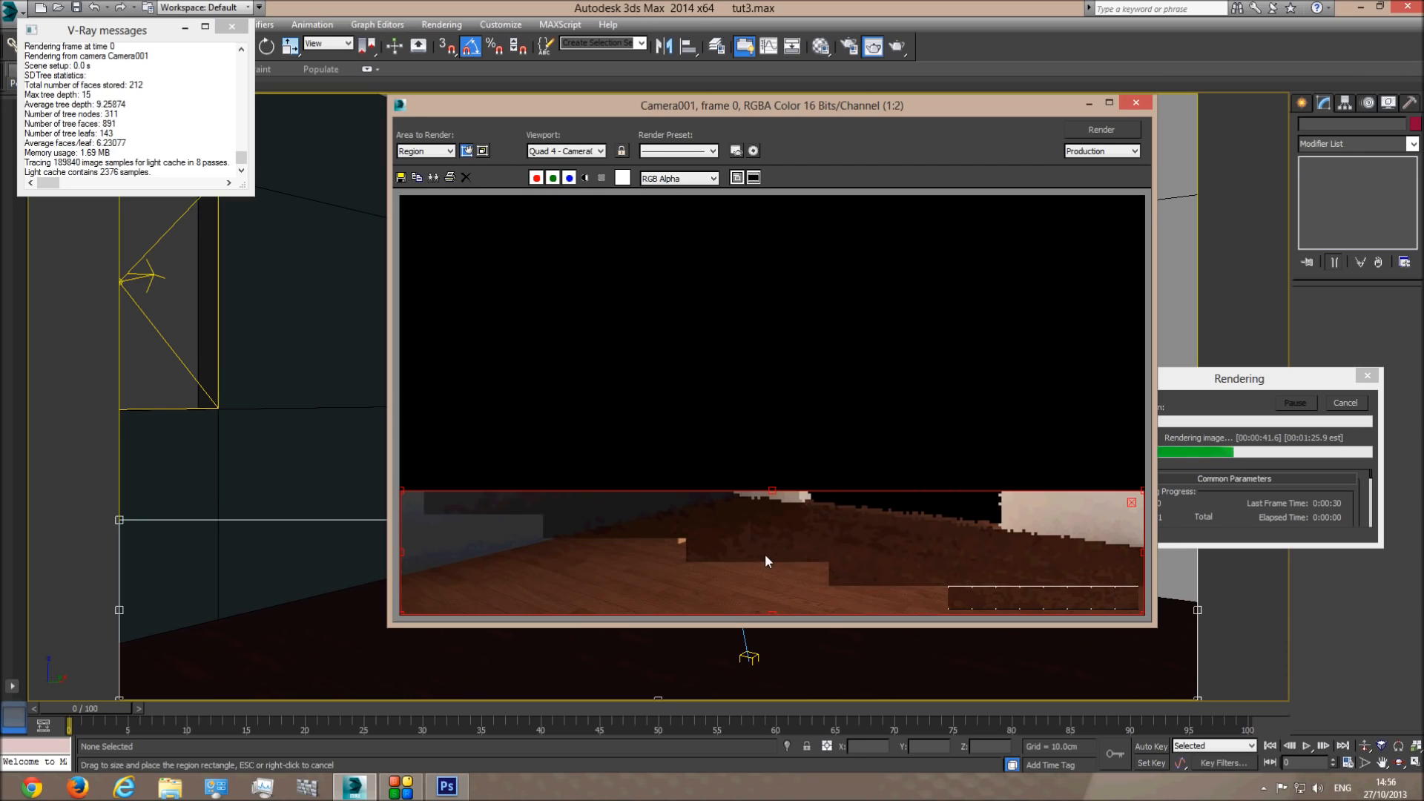
scroll(846, 595, up, 1)
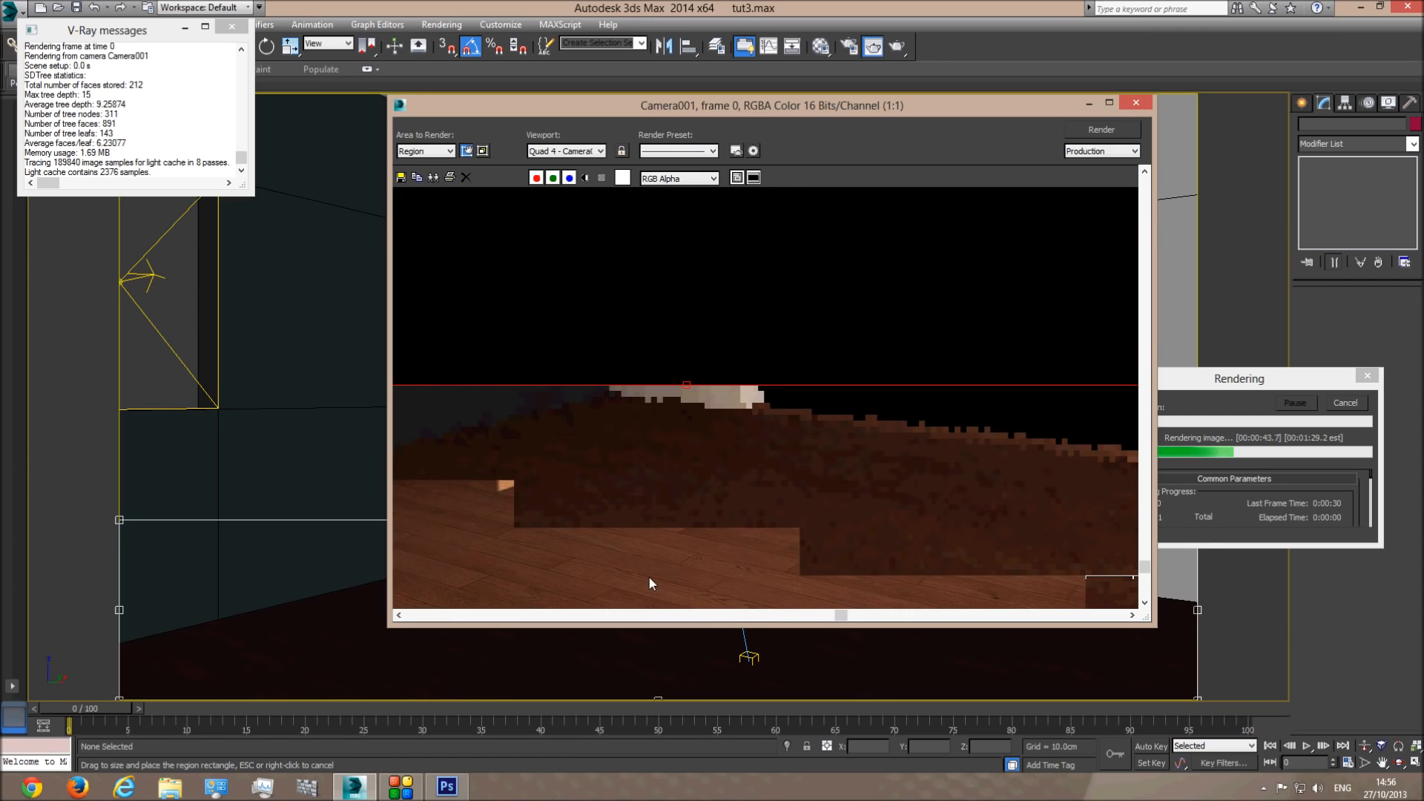
click(702, 620)
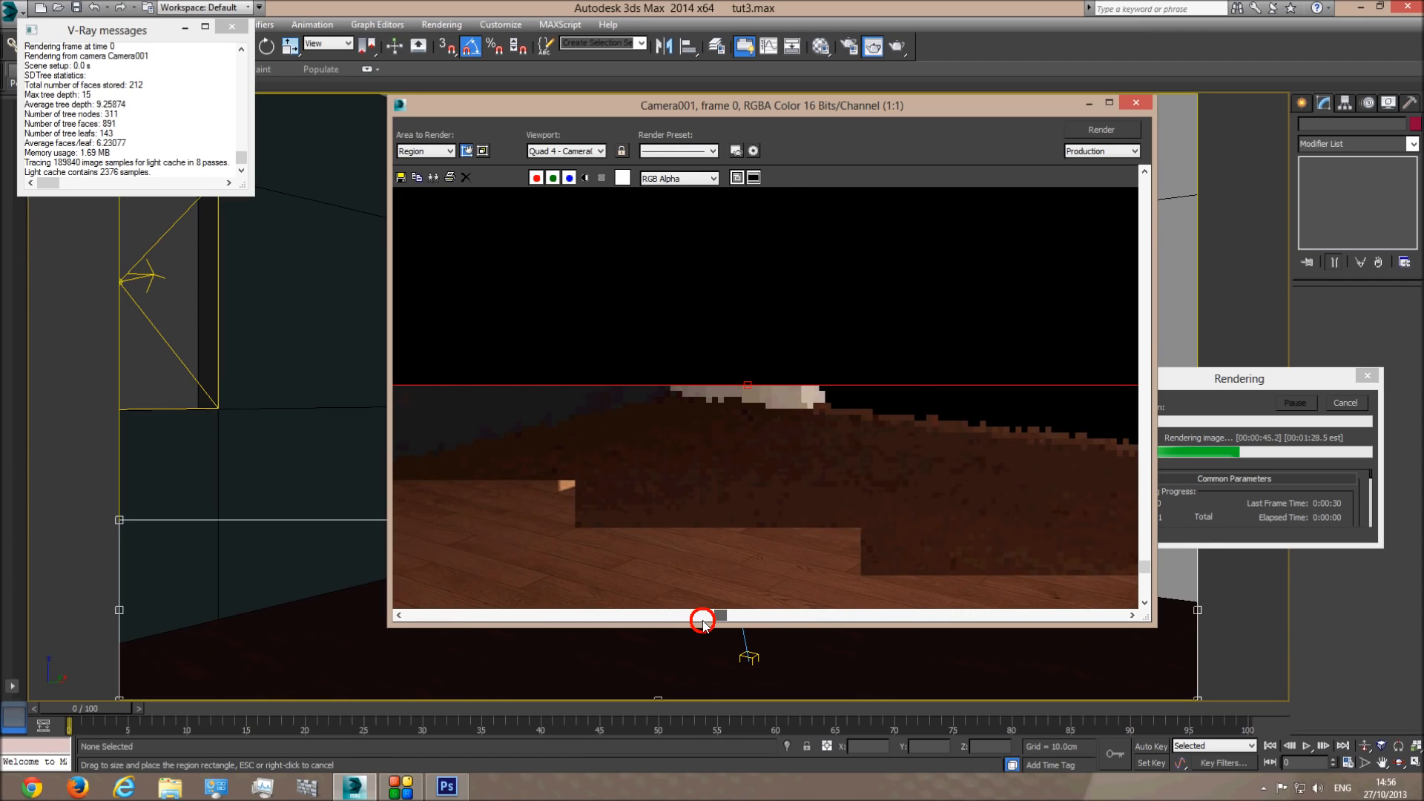
scroll(814, 560, down, 1)
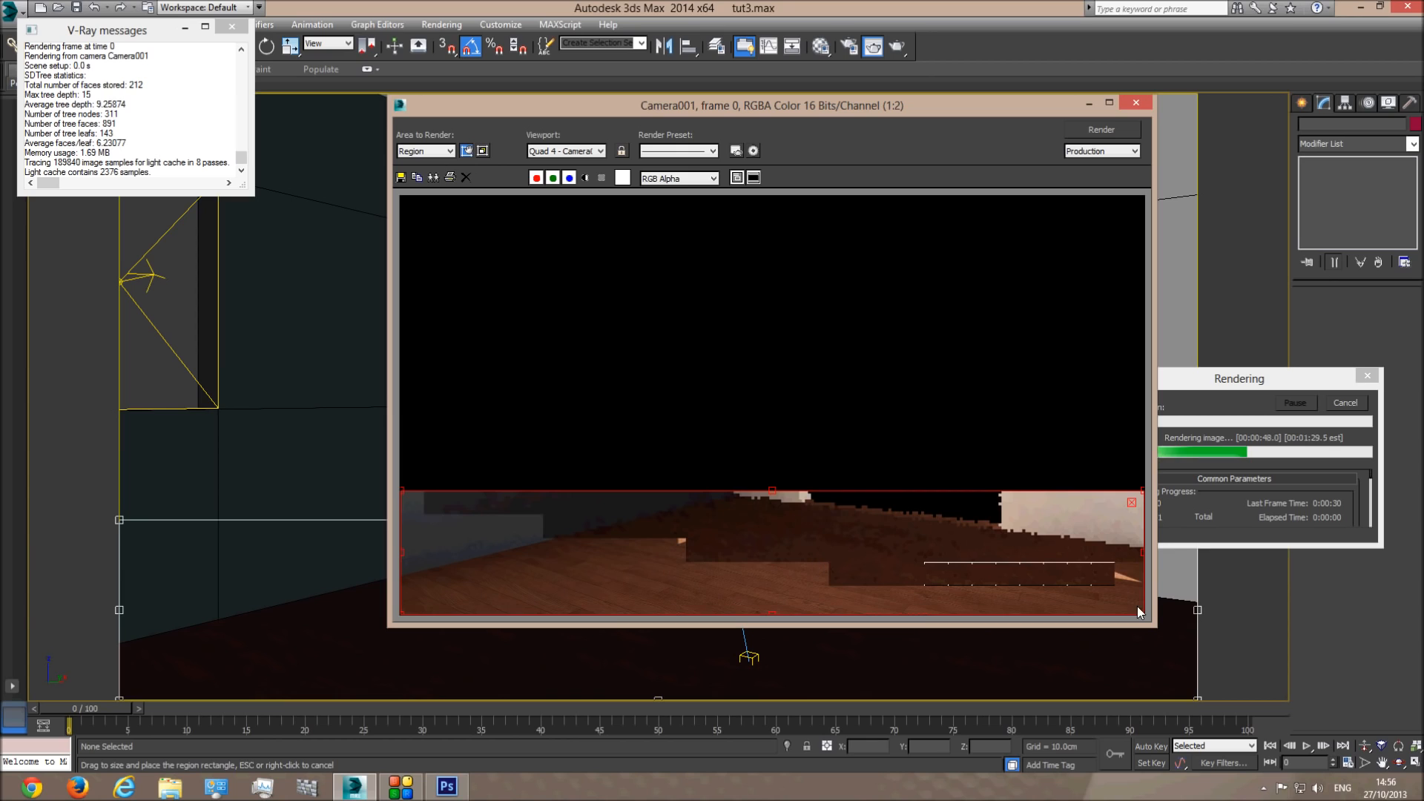
scroll(1120, 568, up, 1)
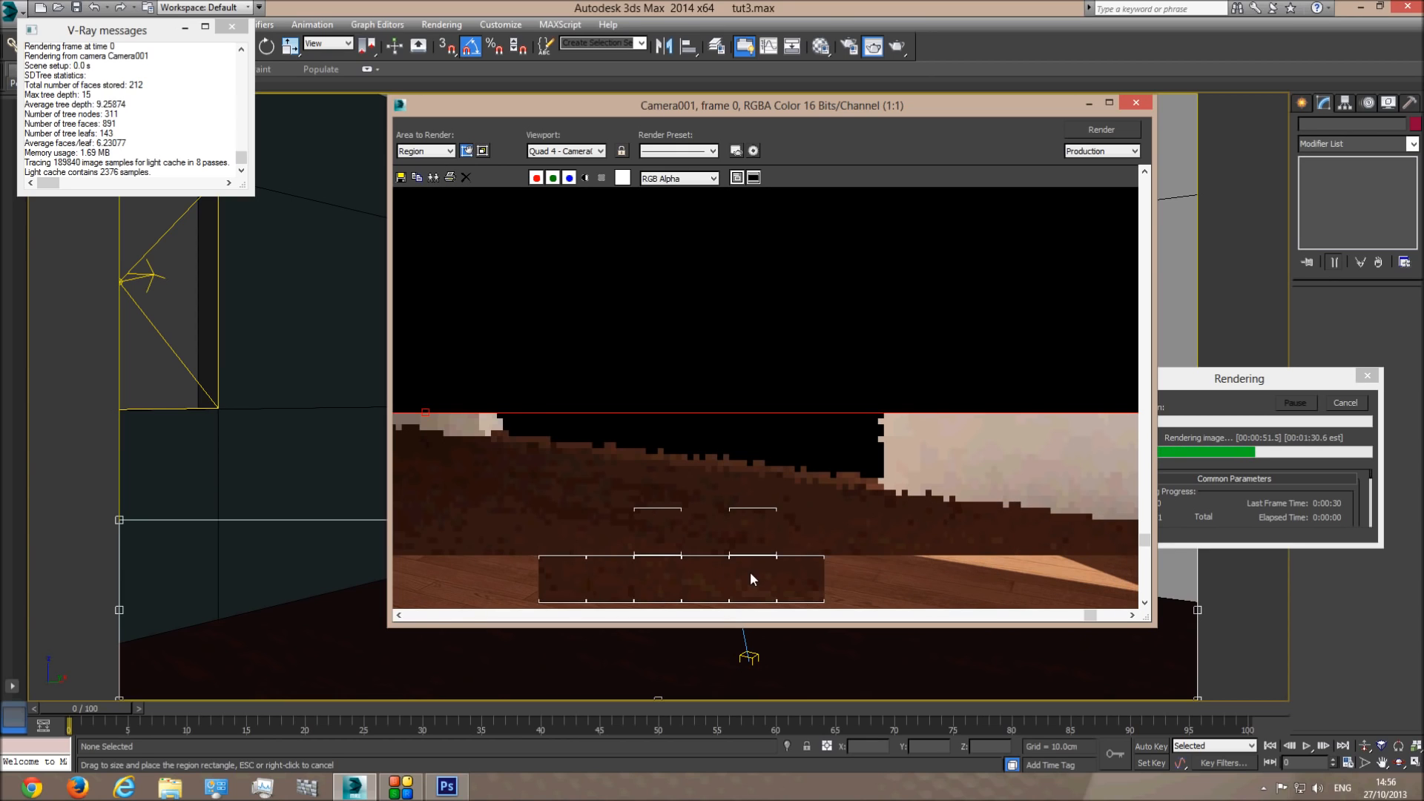
scroll(679, 566, down, 1)
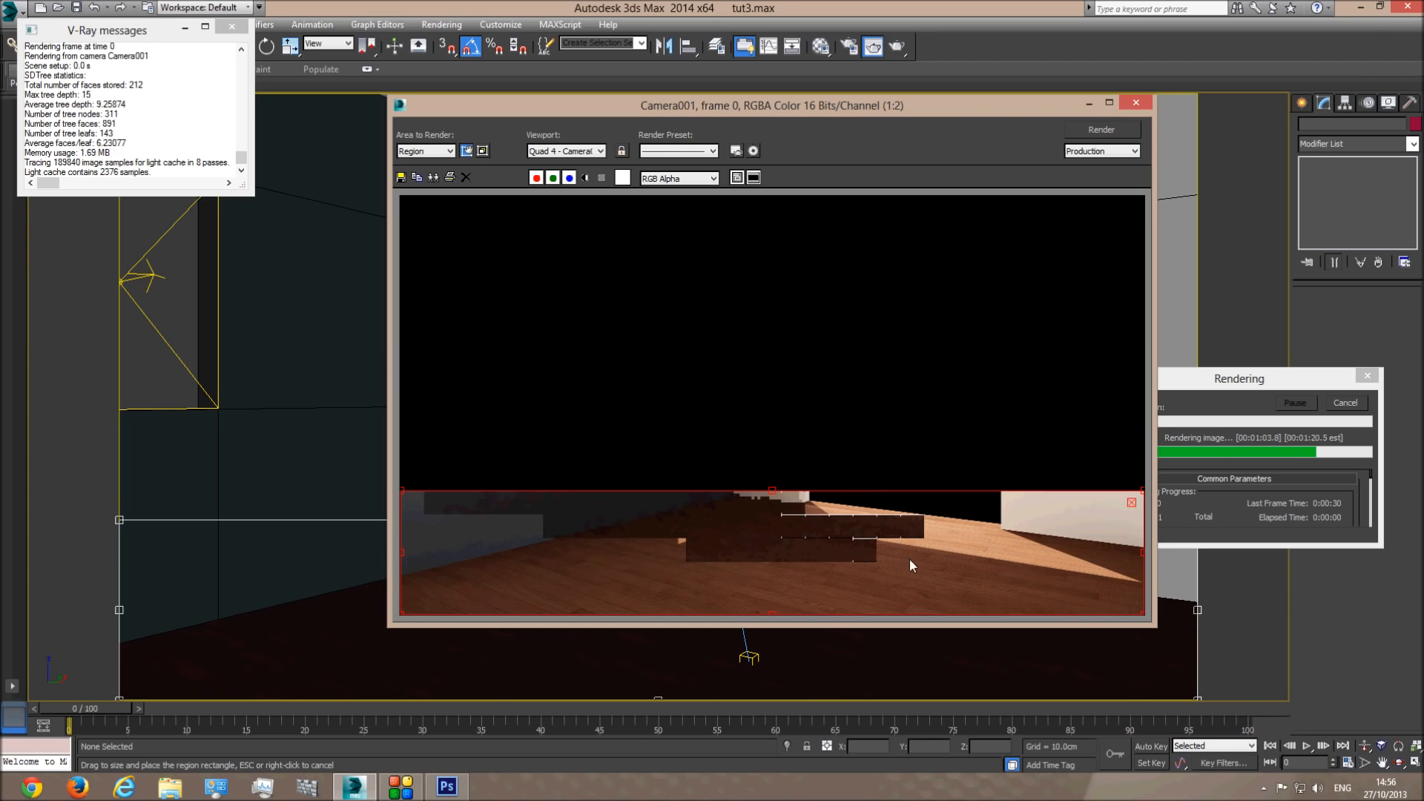
- Cancel the region render and close the rendered frame and the V-Ray messages
click(1344, 403)
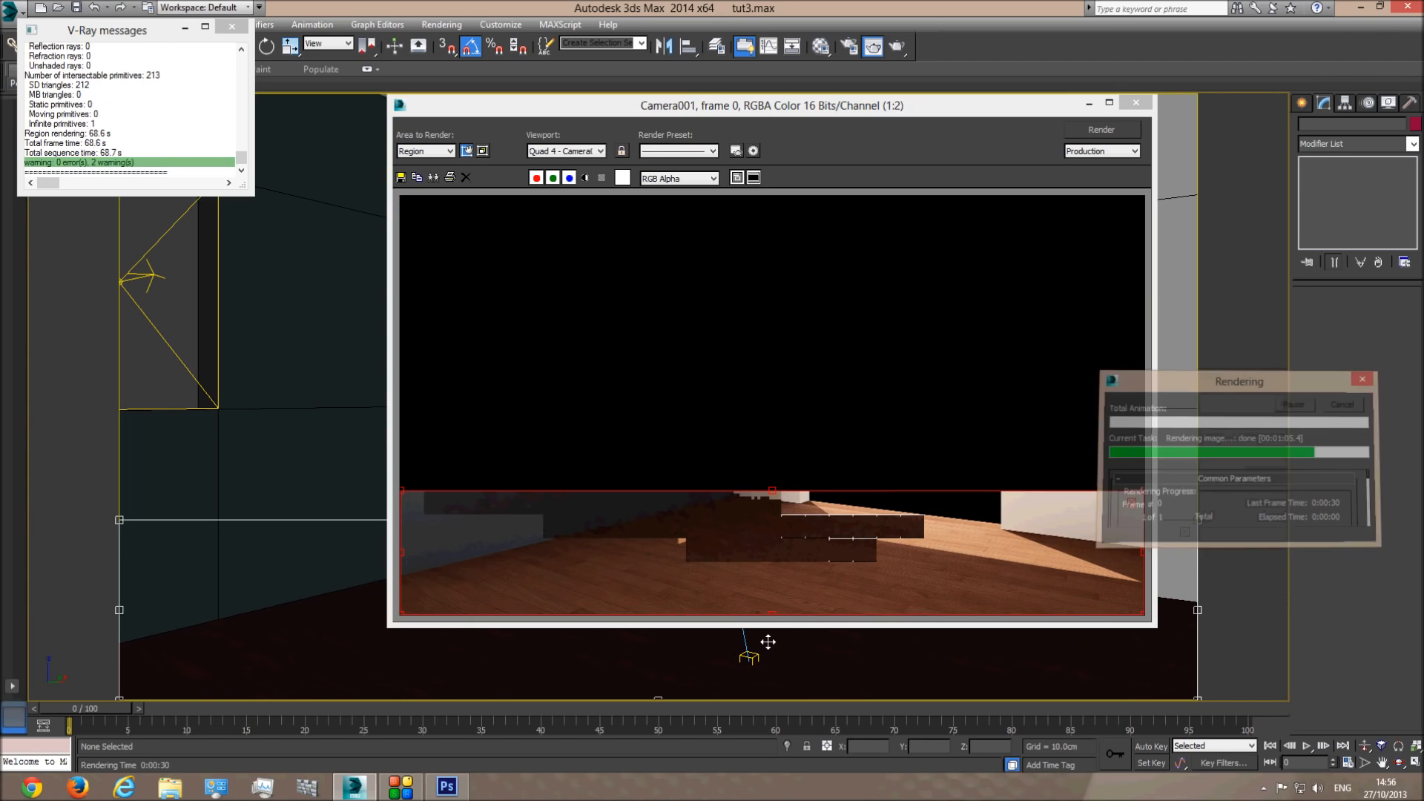
ctrl+click(817, 595)
scroll(825, 582, down, 1)
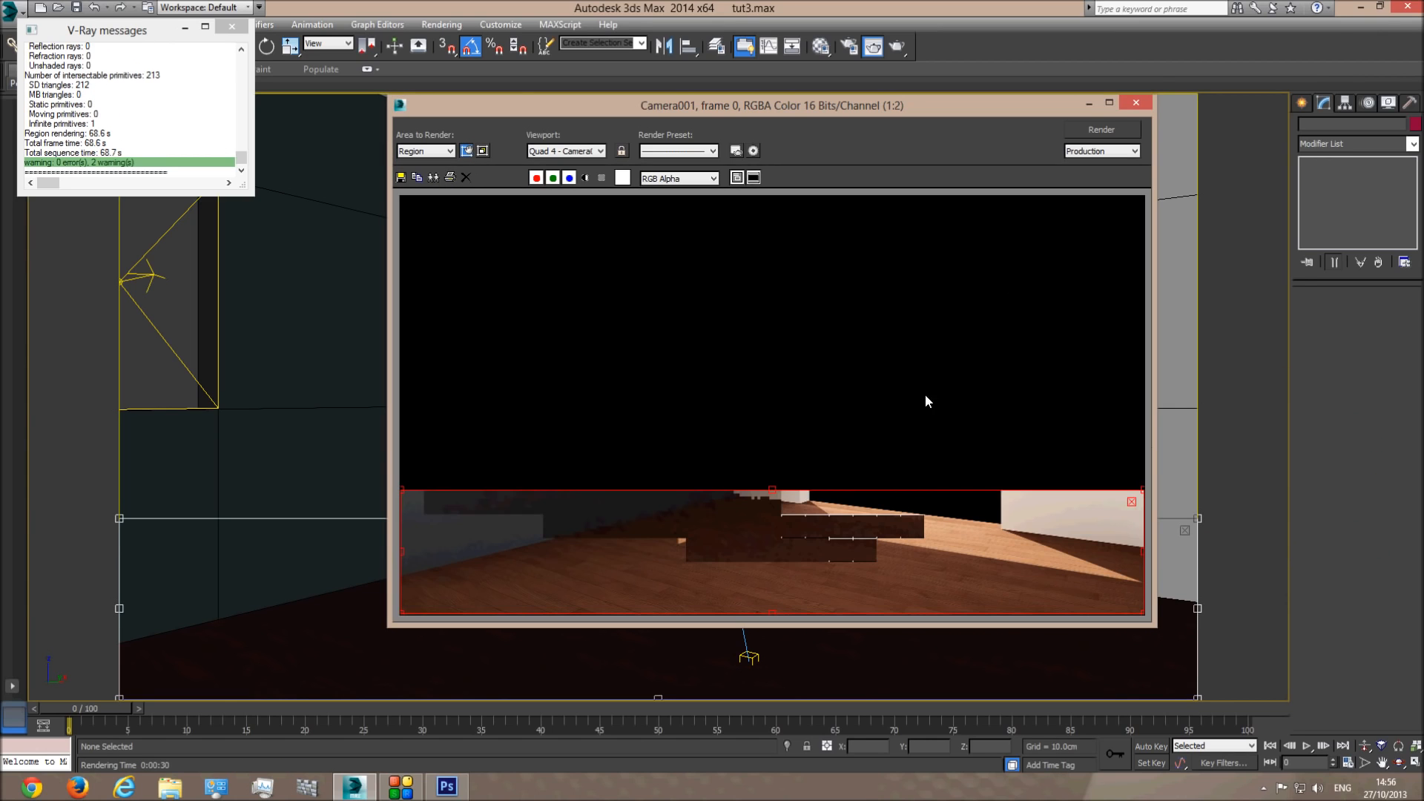
click(1125, 105)
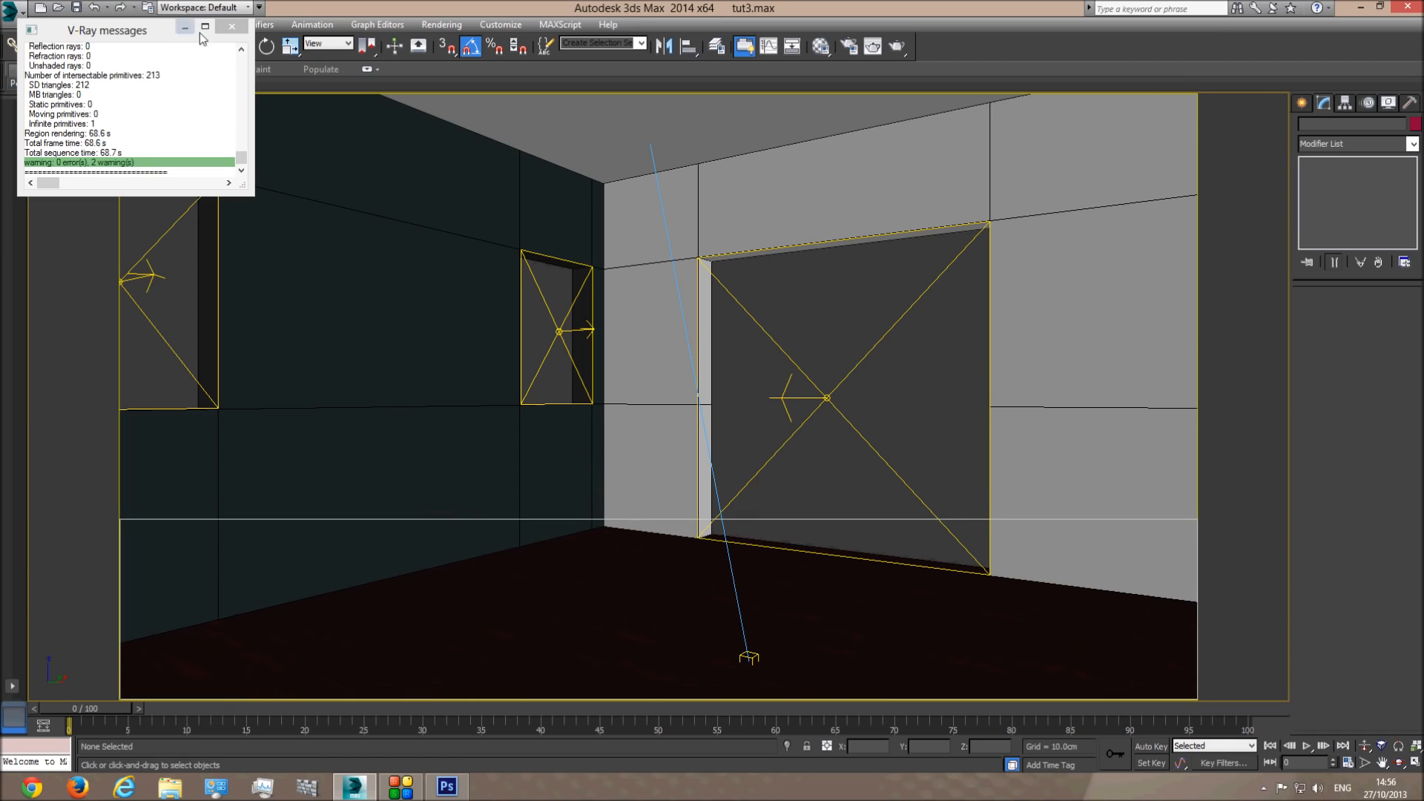
click(231, 26)
- Set the area to render back to View
click(873, 46)
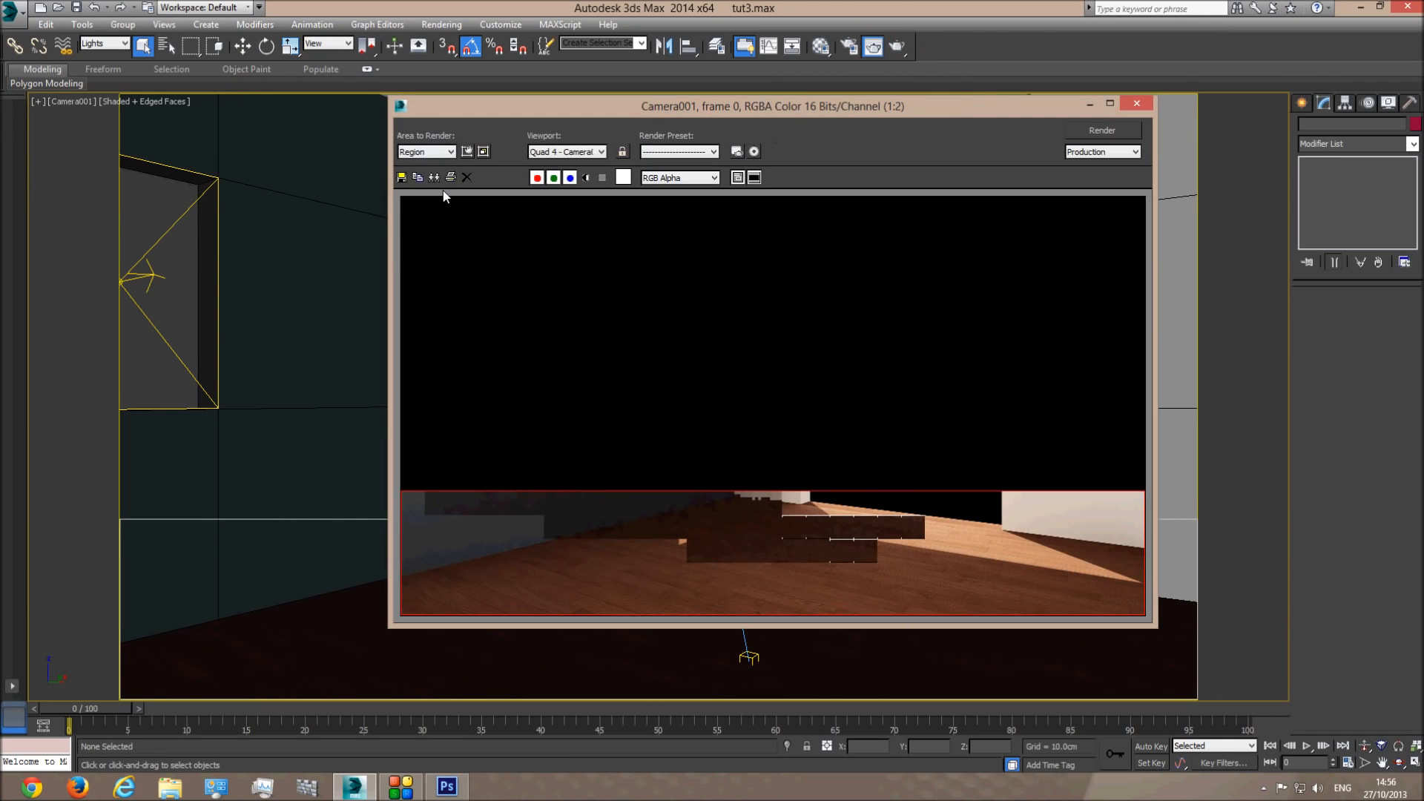
click(427, 151)
click(422, 163)
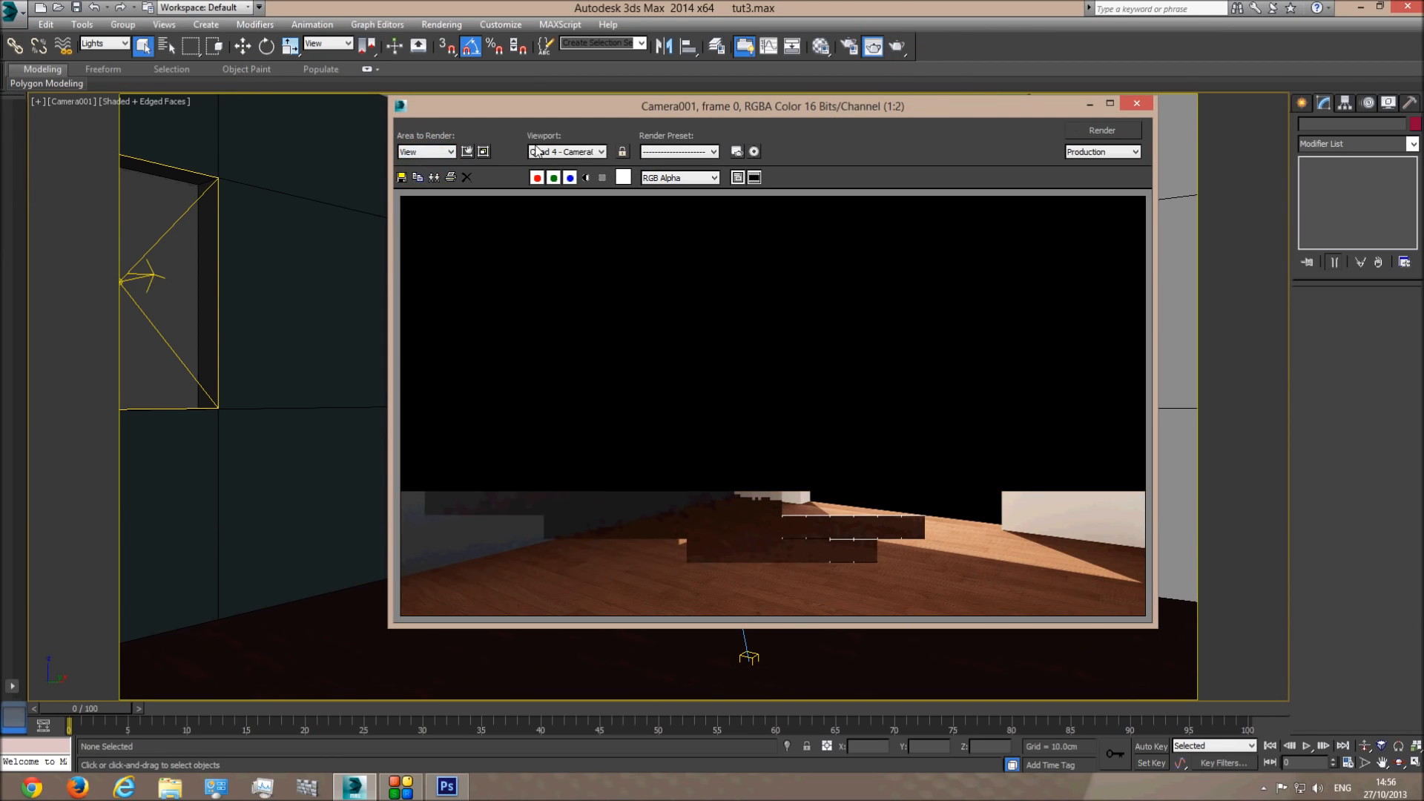
click(1137, 104)
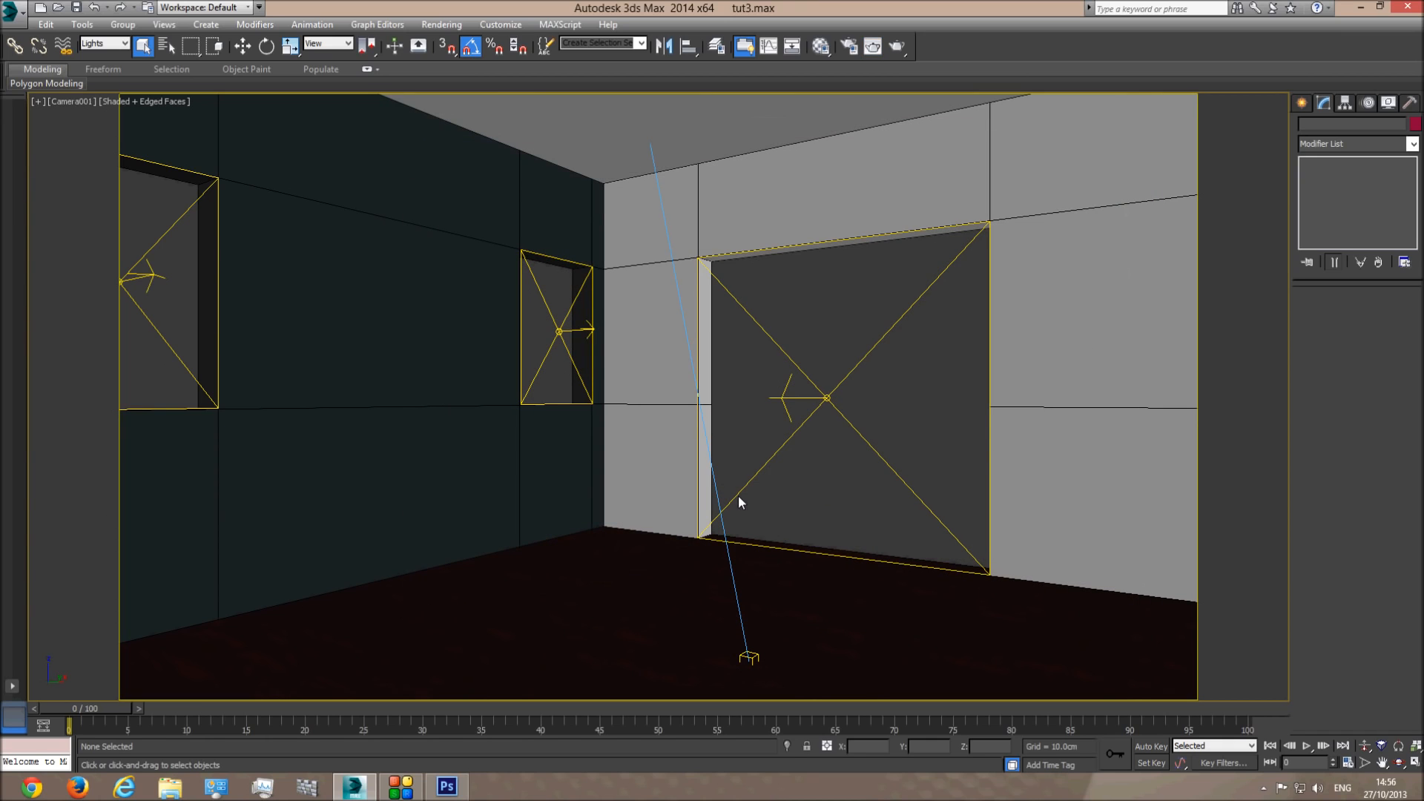
- Set the wood floor material's Reflect color to a dark grey
click(819, 46)
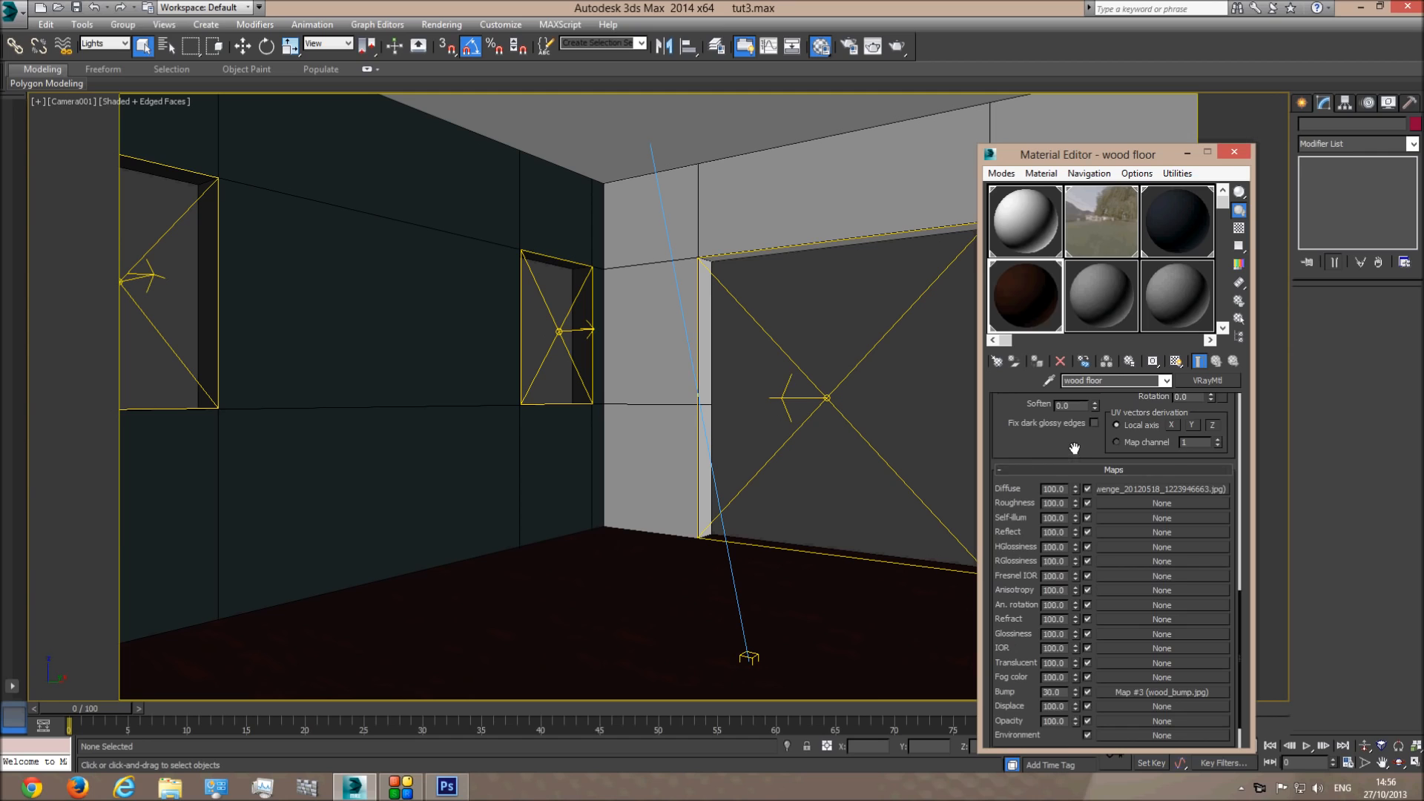
drag(1075, 448, 1076, 798)
drag(1141, 414, 1143, 650)
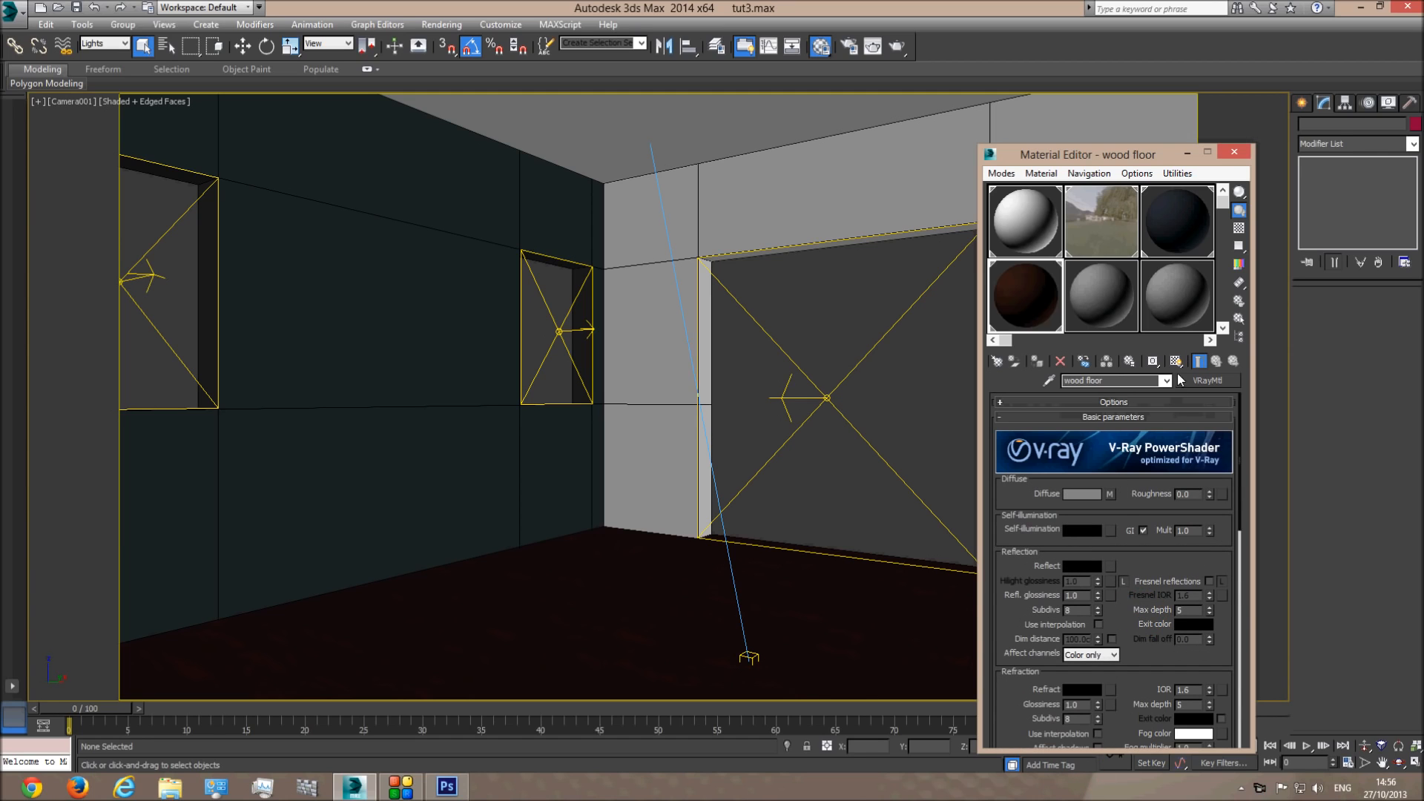
click(1083, 567)
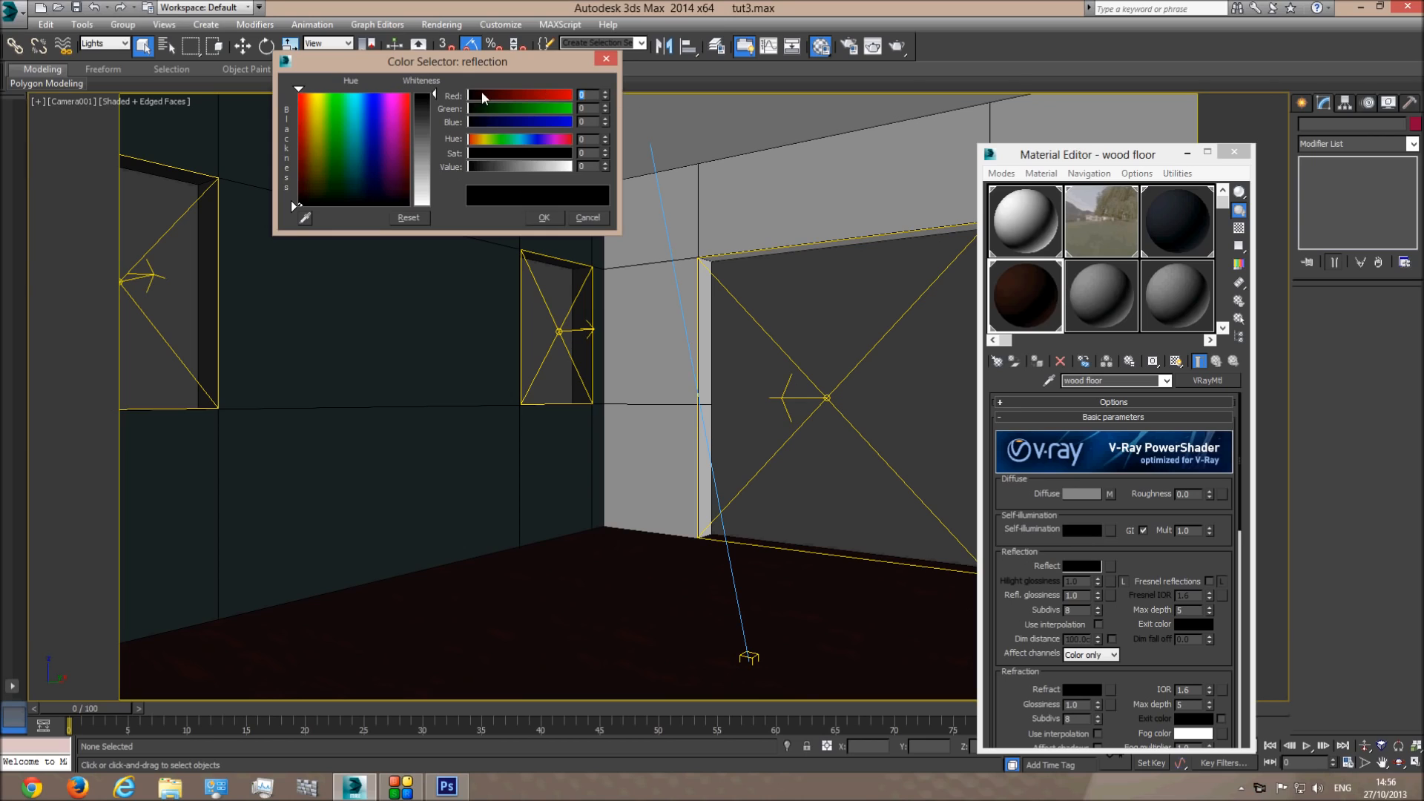
drag(435, 95, 435, 207)
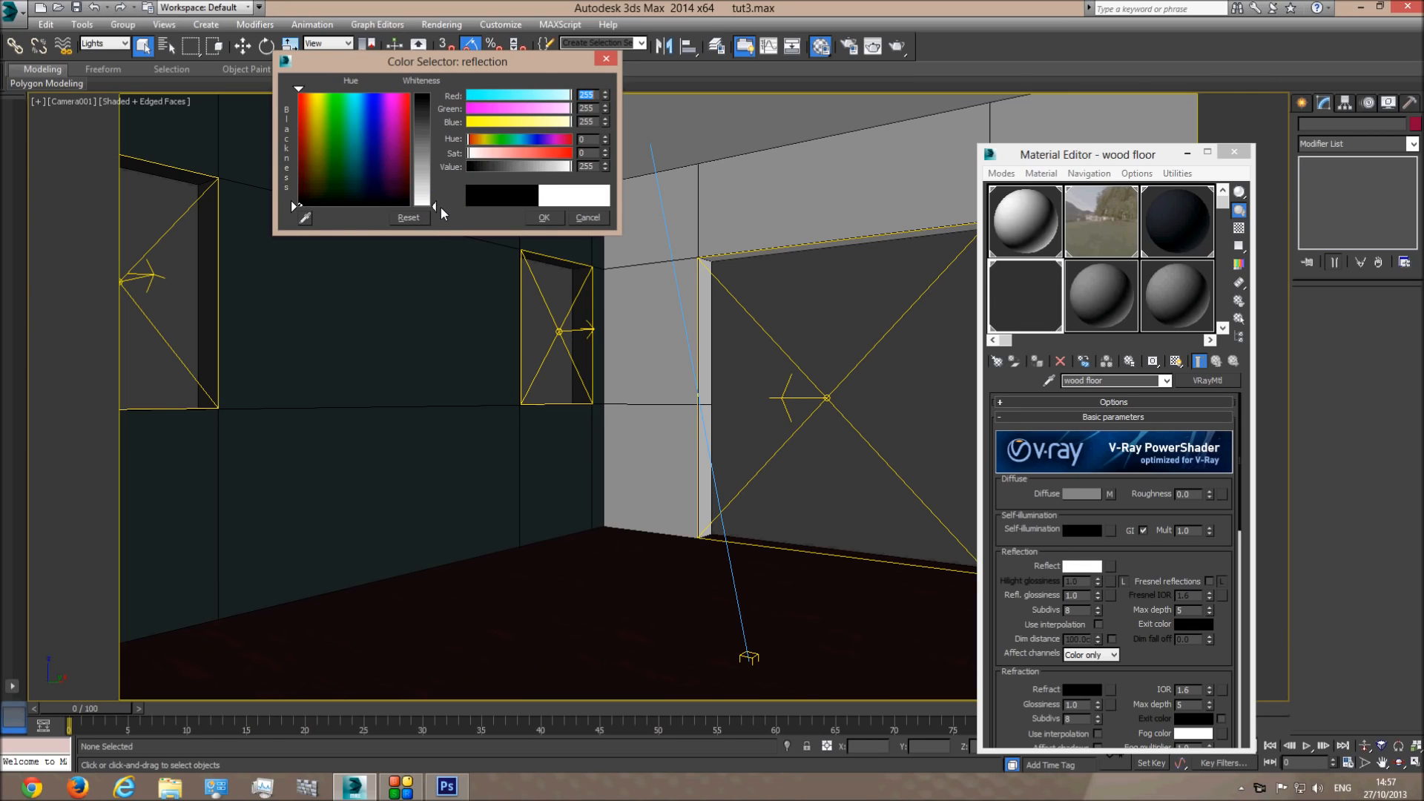
drag(434, 206, 434, 108)
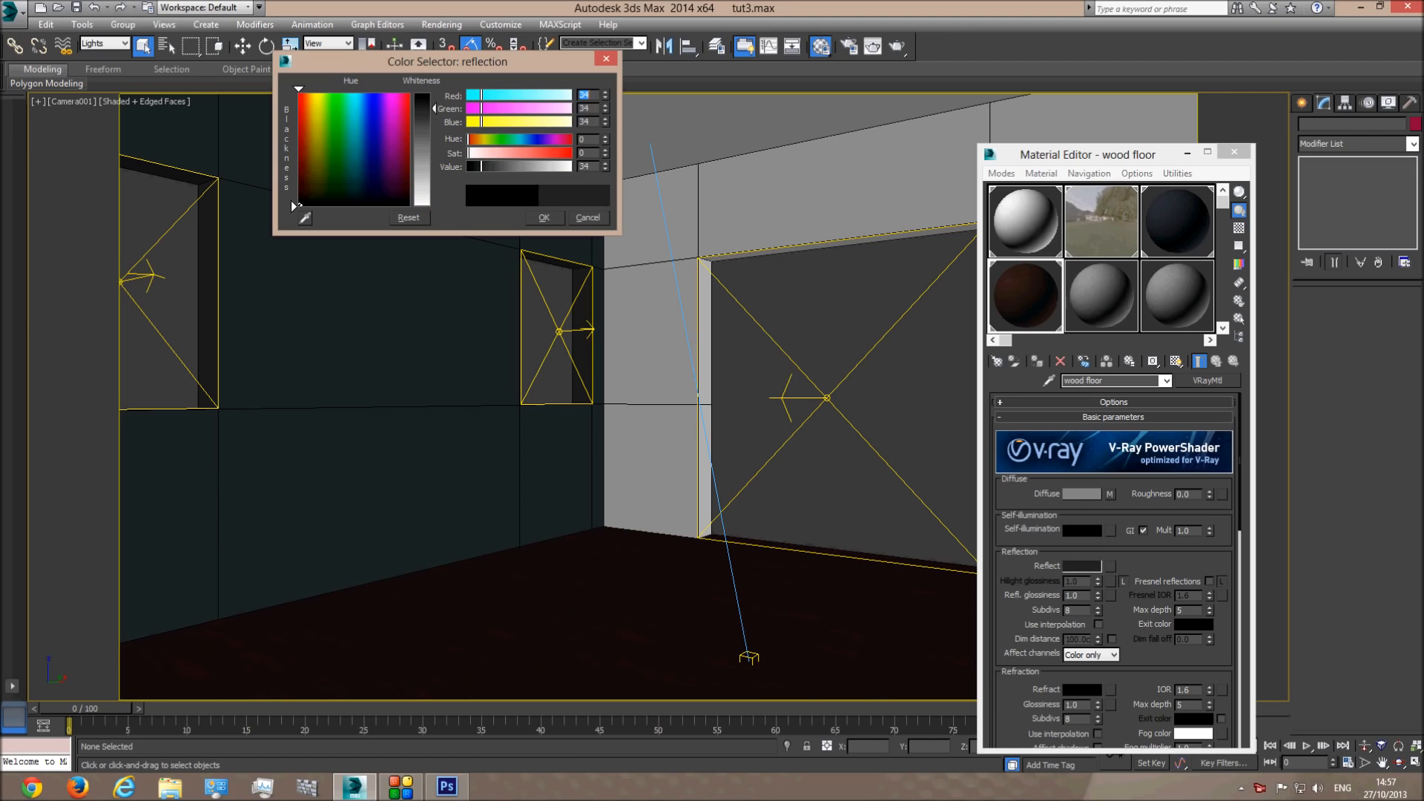
click(543, 217)
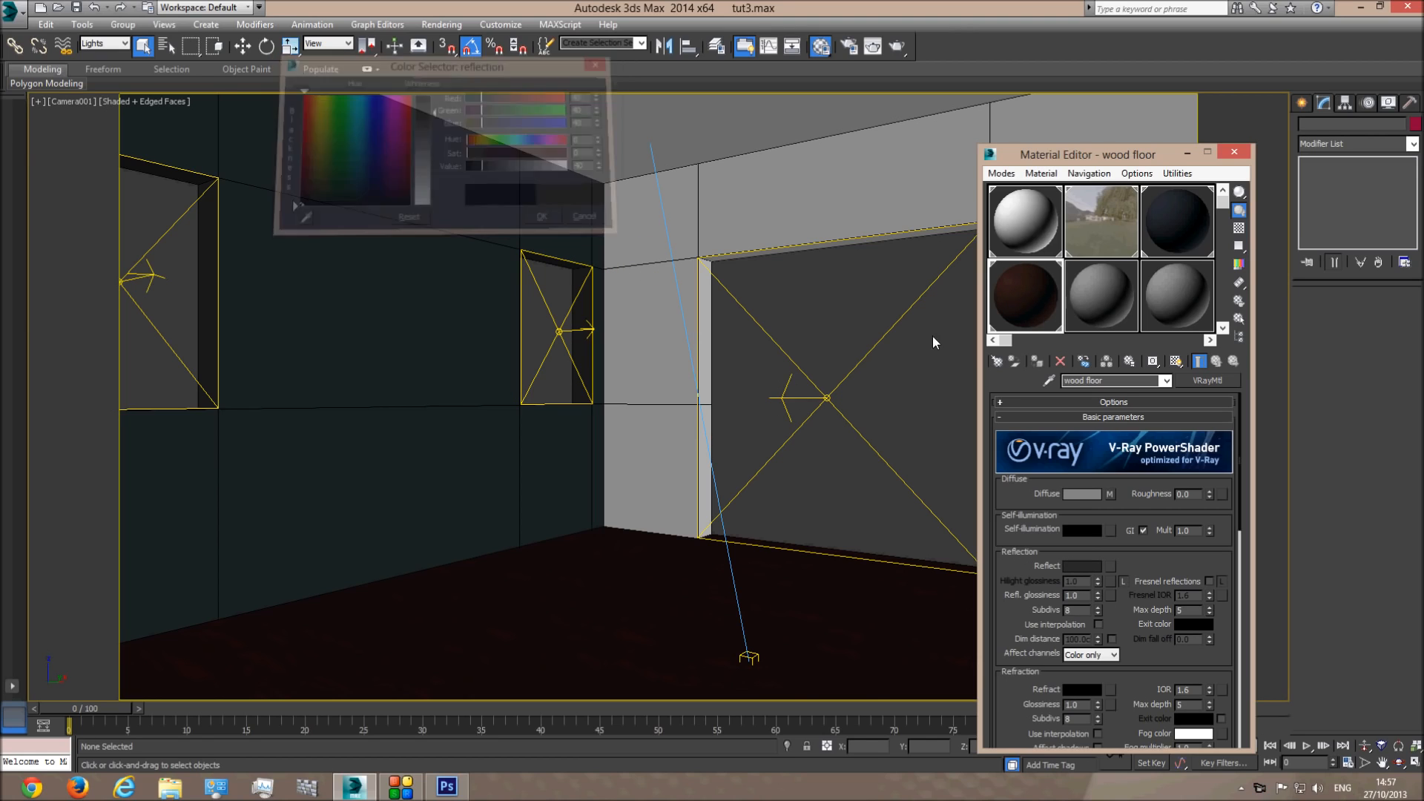
- Turn on the checkered sample background for the wood floor material and check its reflections in an enlarged preview
click(1238, 230)
double_click(1032, 292)
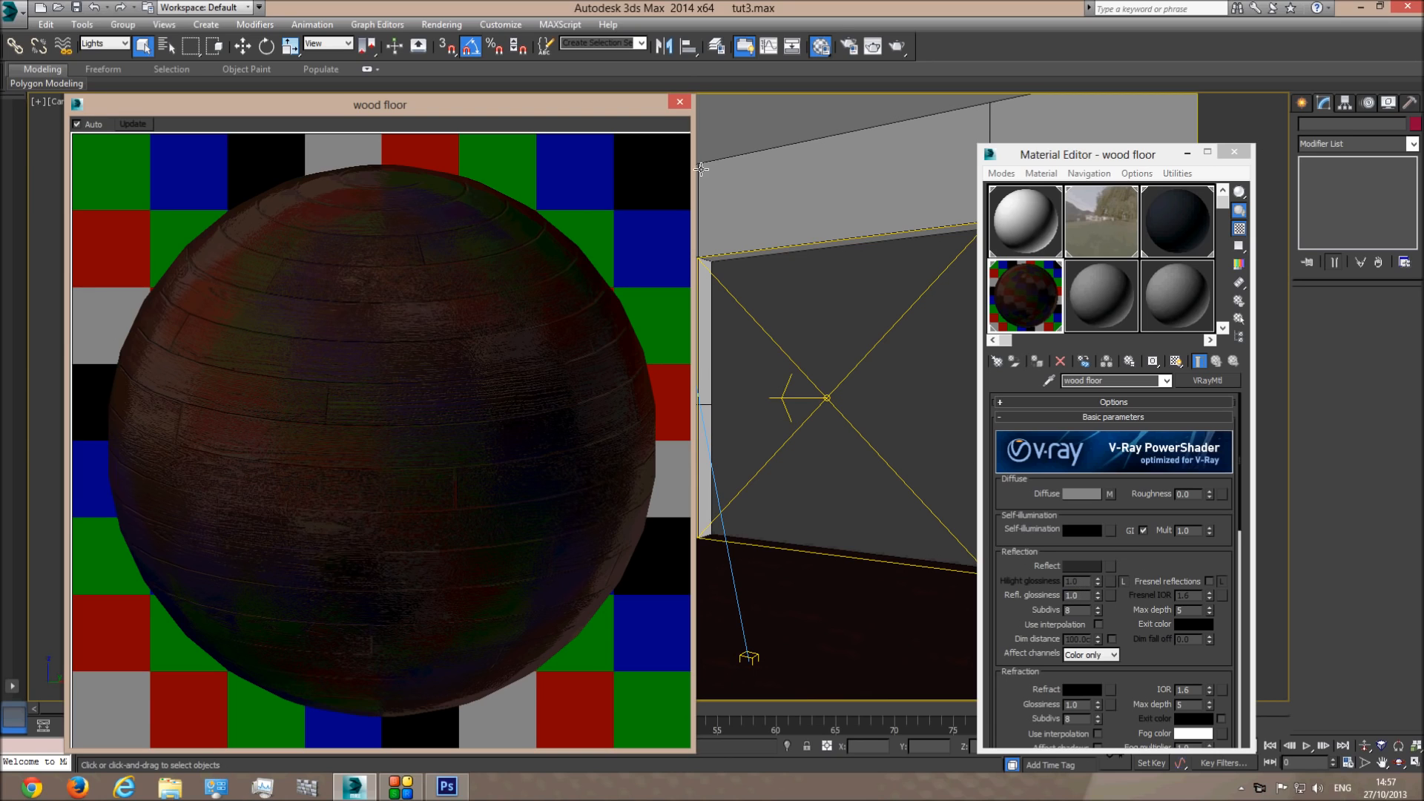
click(680, 101)
click(1236, 152)
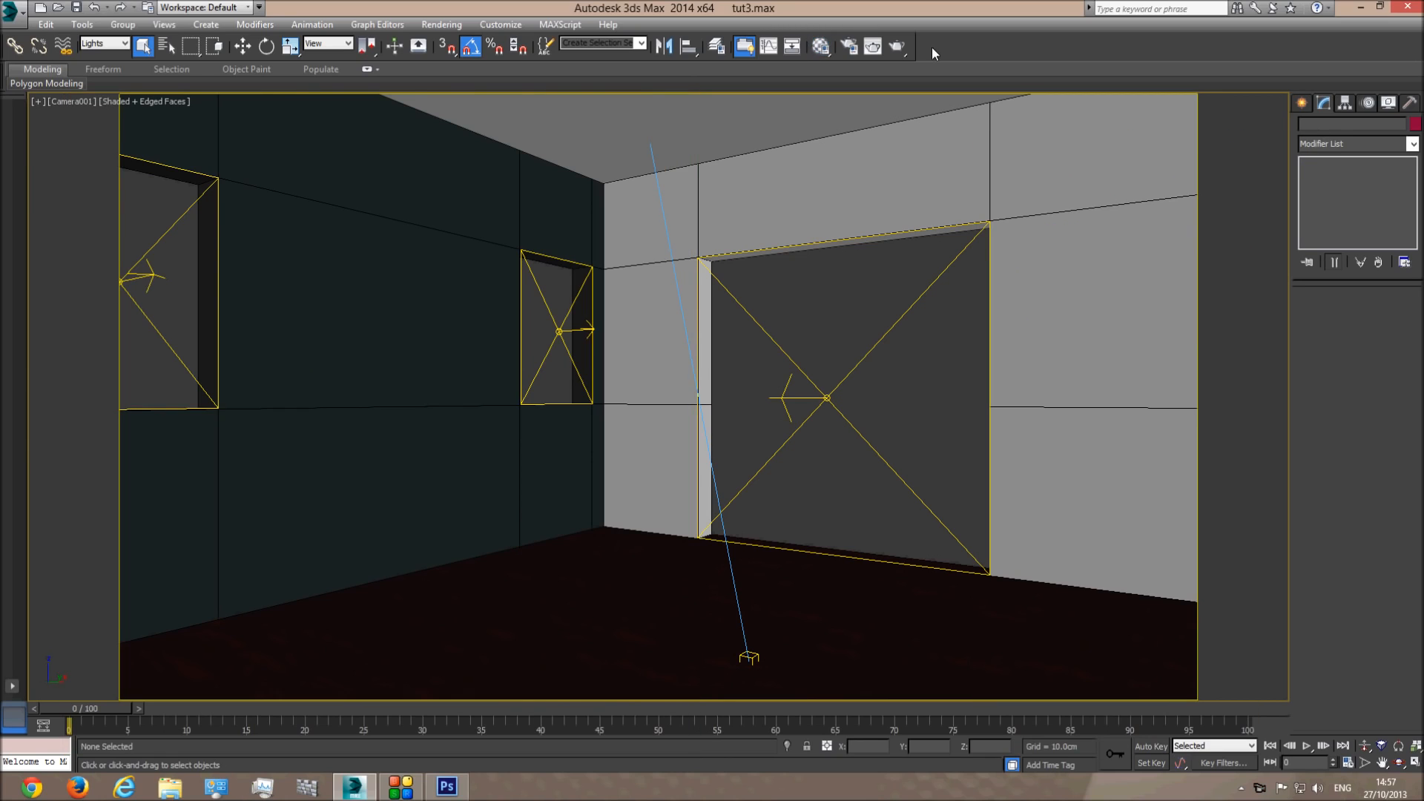
- Create a box about 66 × 46 × 79 cm standing on the wood floor in the camera view, with AutoGrid on
click(820, 46)
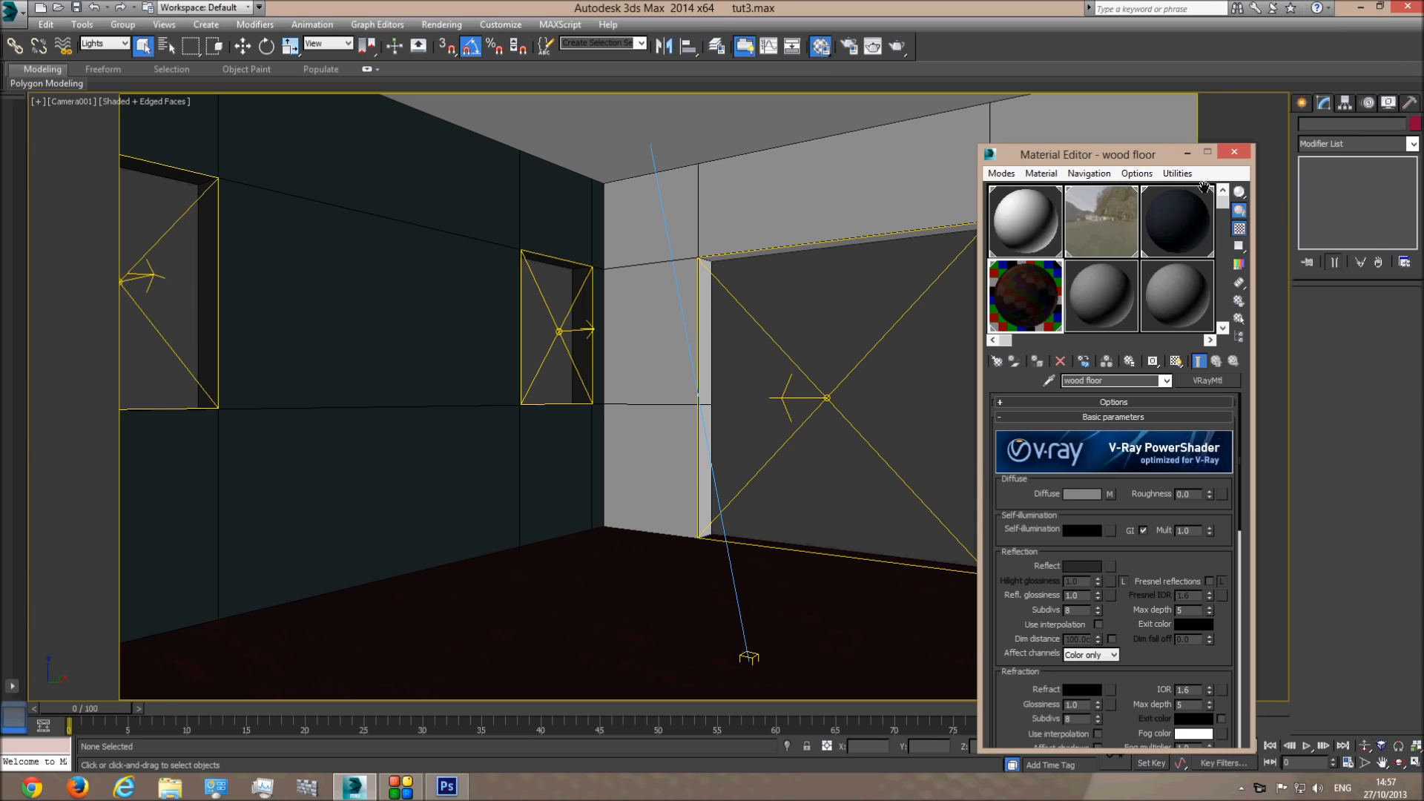
click(1235, 153)
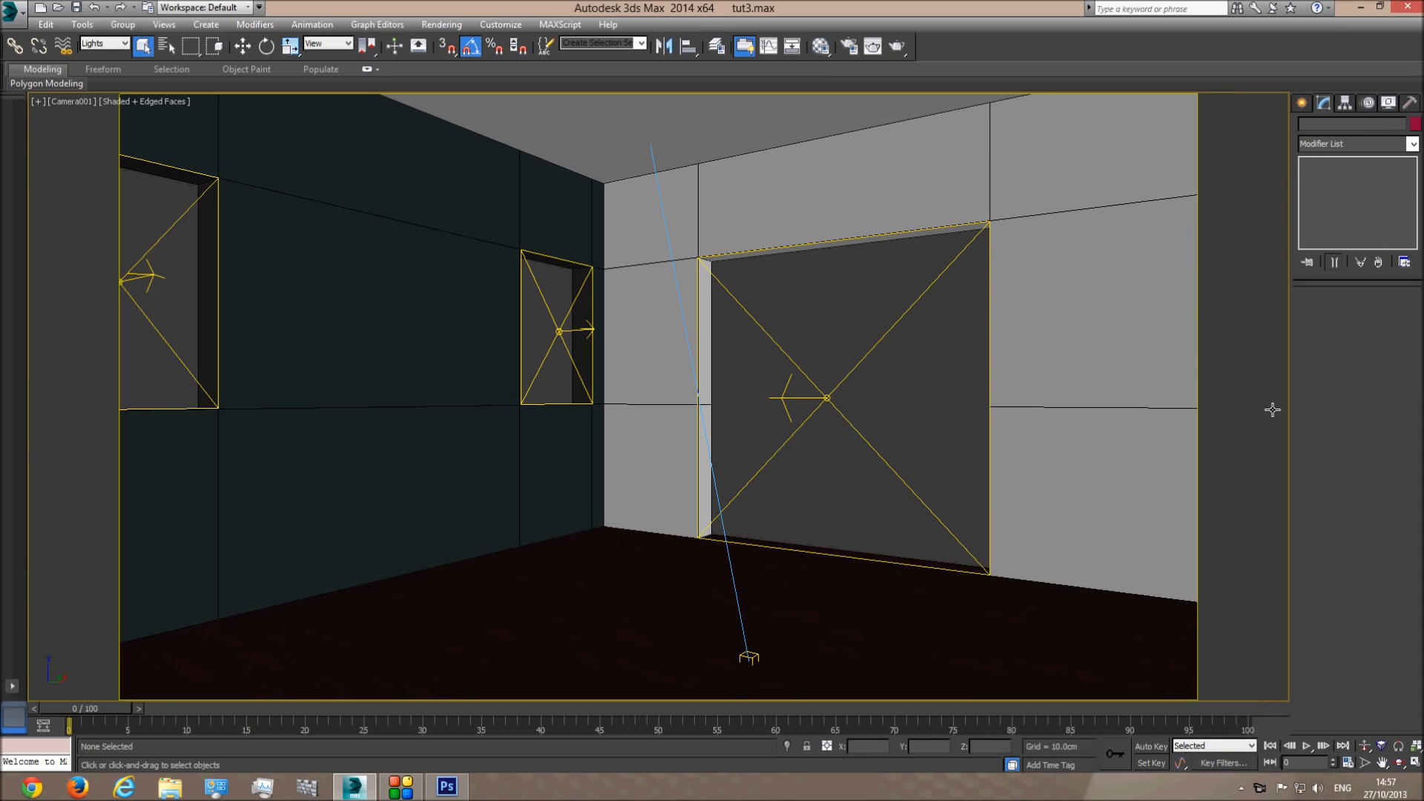
click(1302, 102)
click(1327, 198)
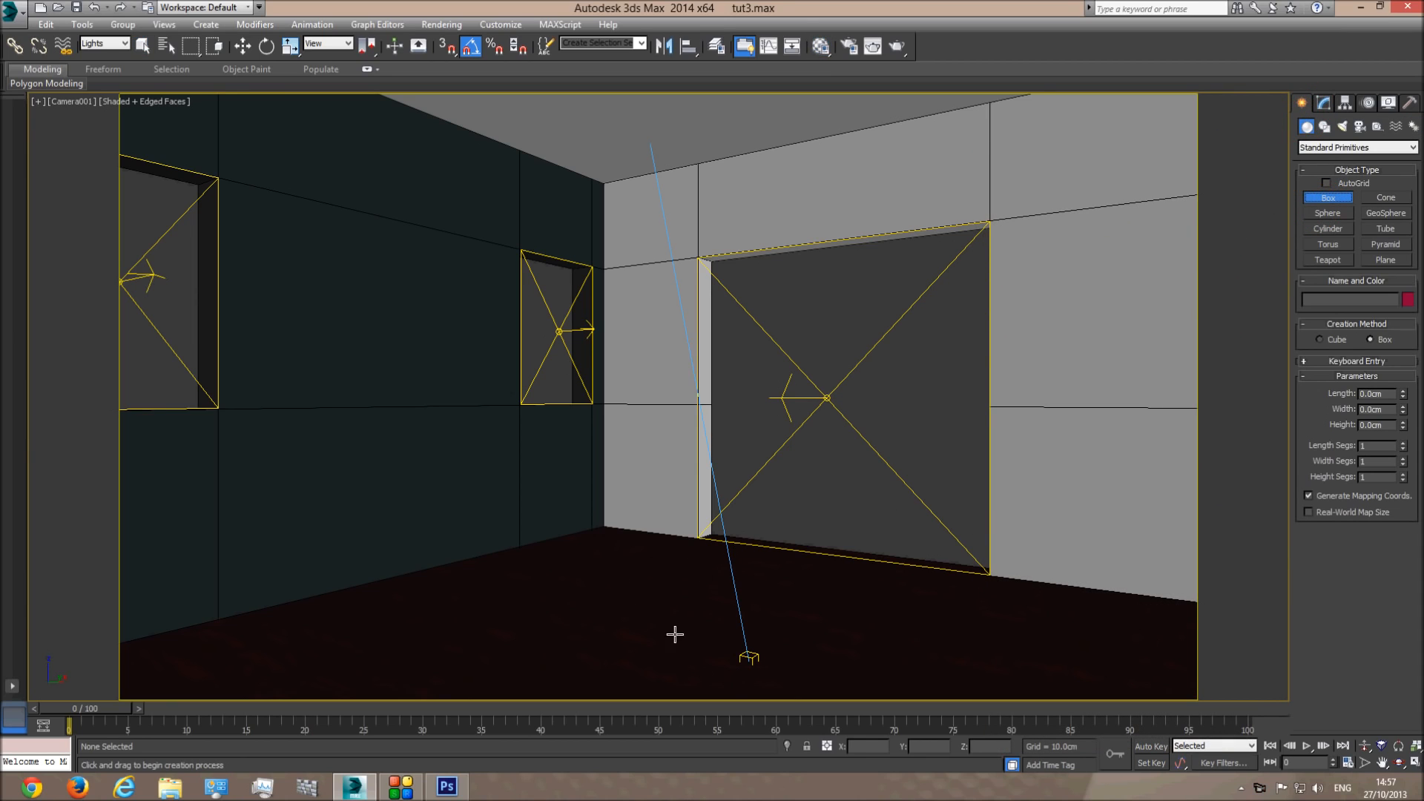
click(1327, 183)
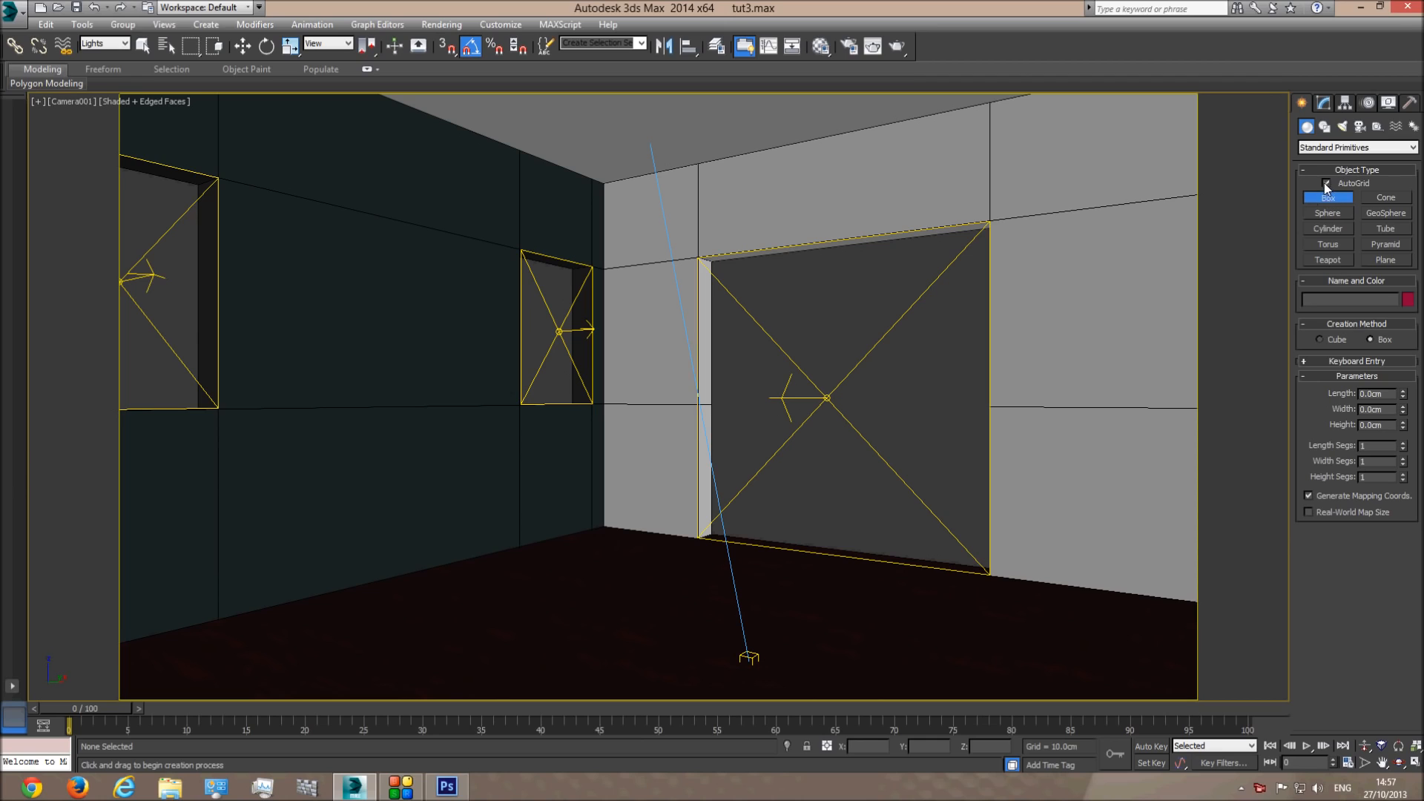
drag(681, 606, 656, 653)
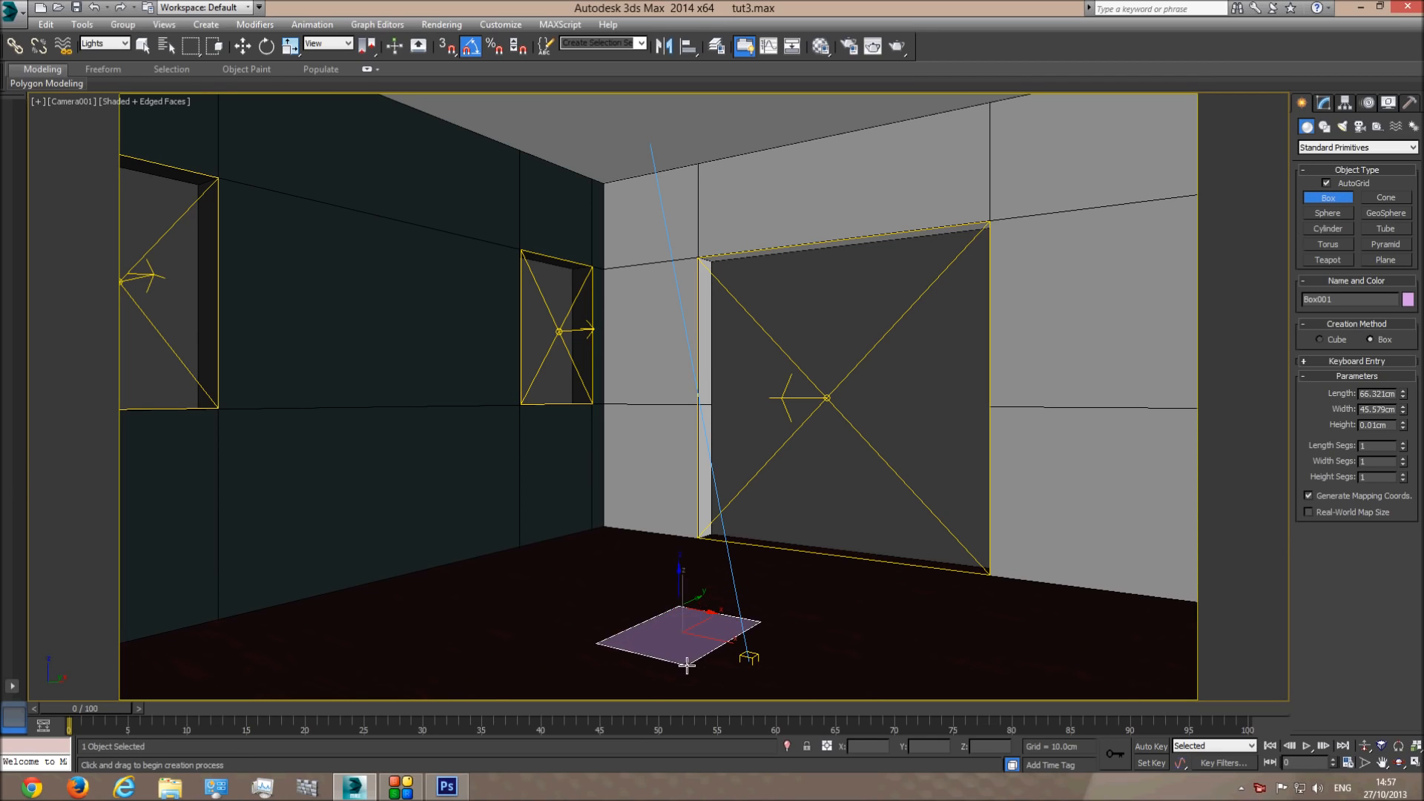
click(677, 572)
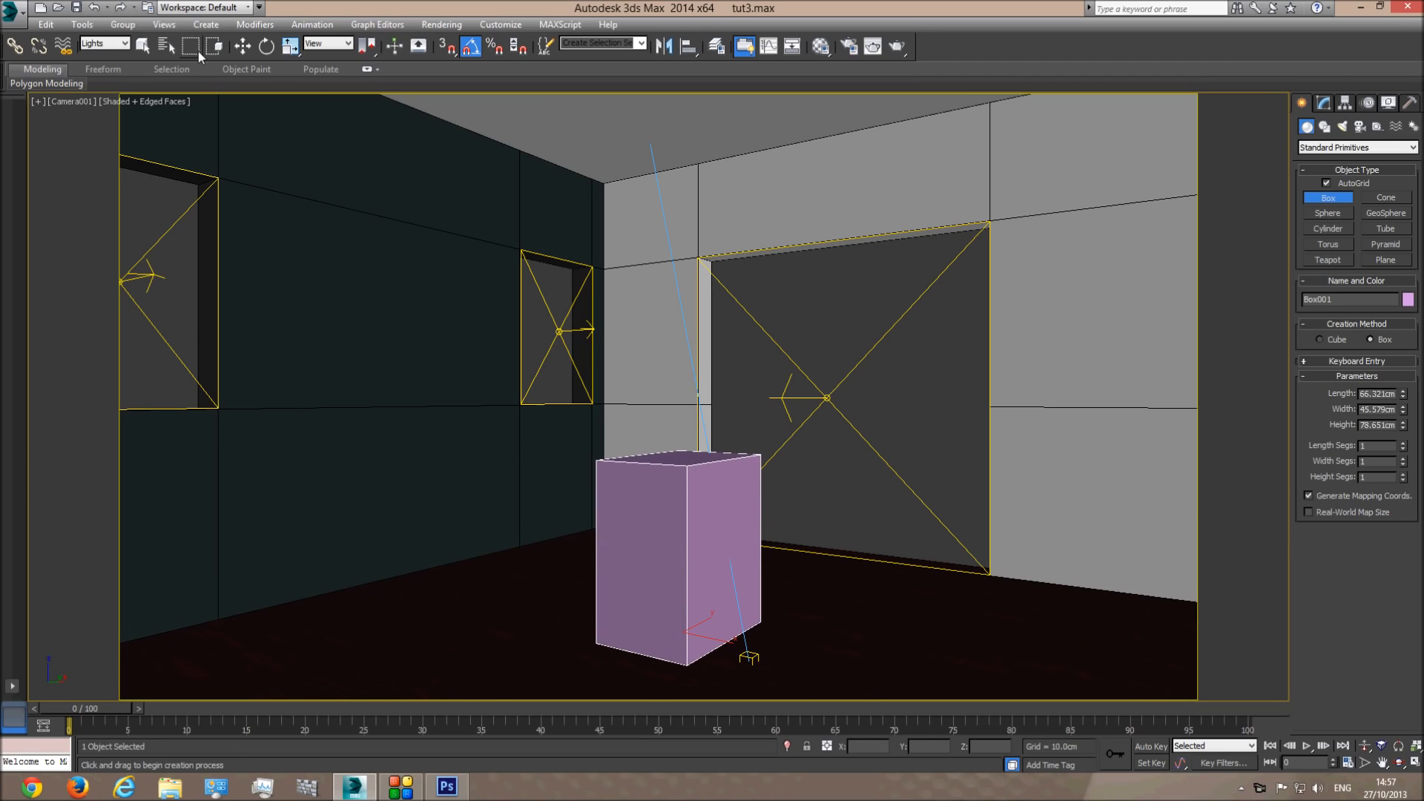
click(143, 46)
- Test-render the camera view to check the box's reflection in the floor, then cancel the render and close the rendered frame
click(899, 46)
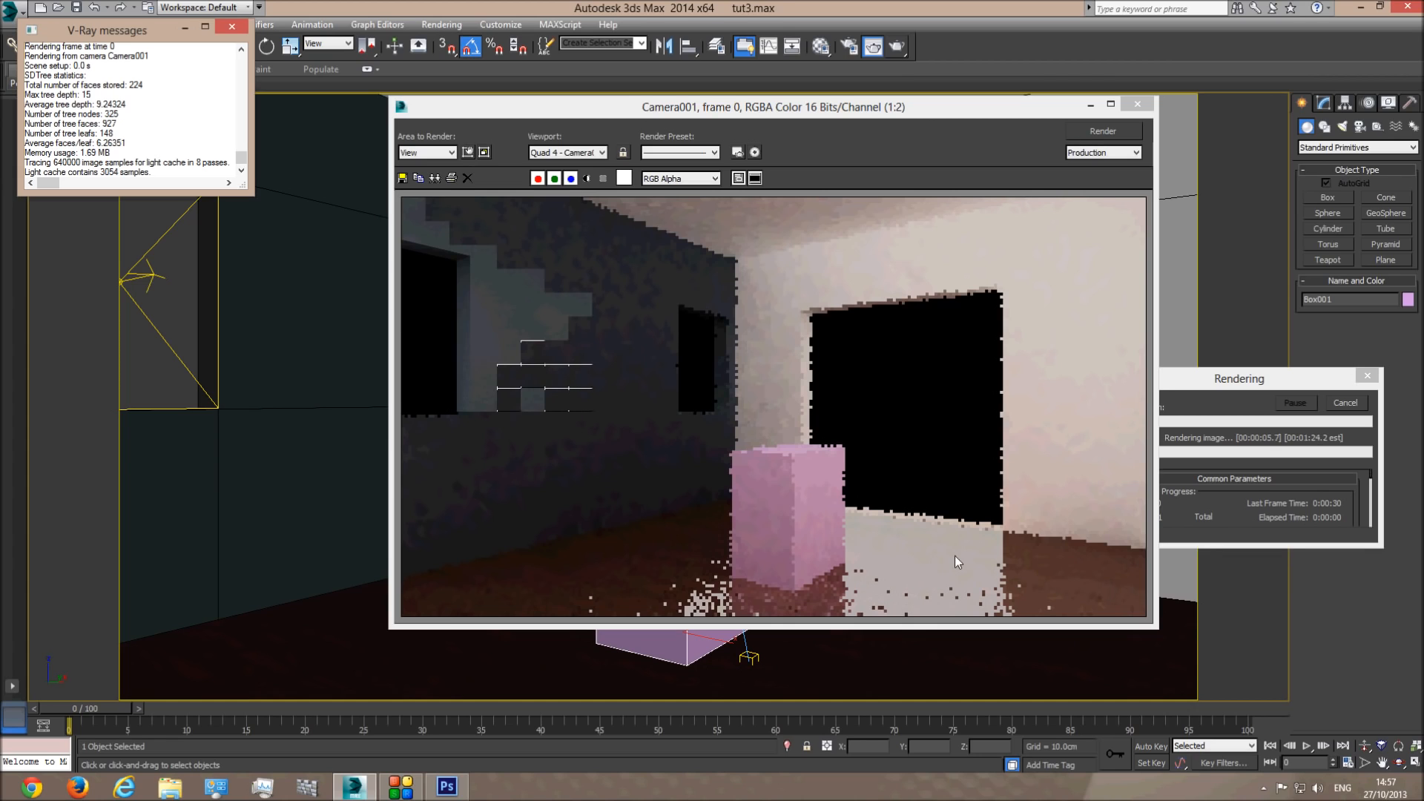
click(1344, 403)
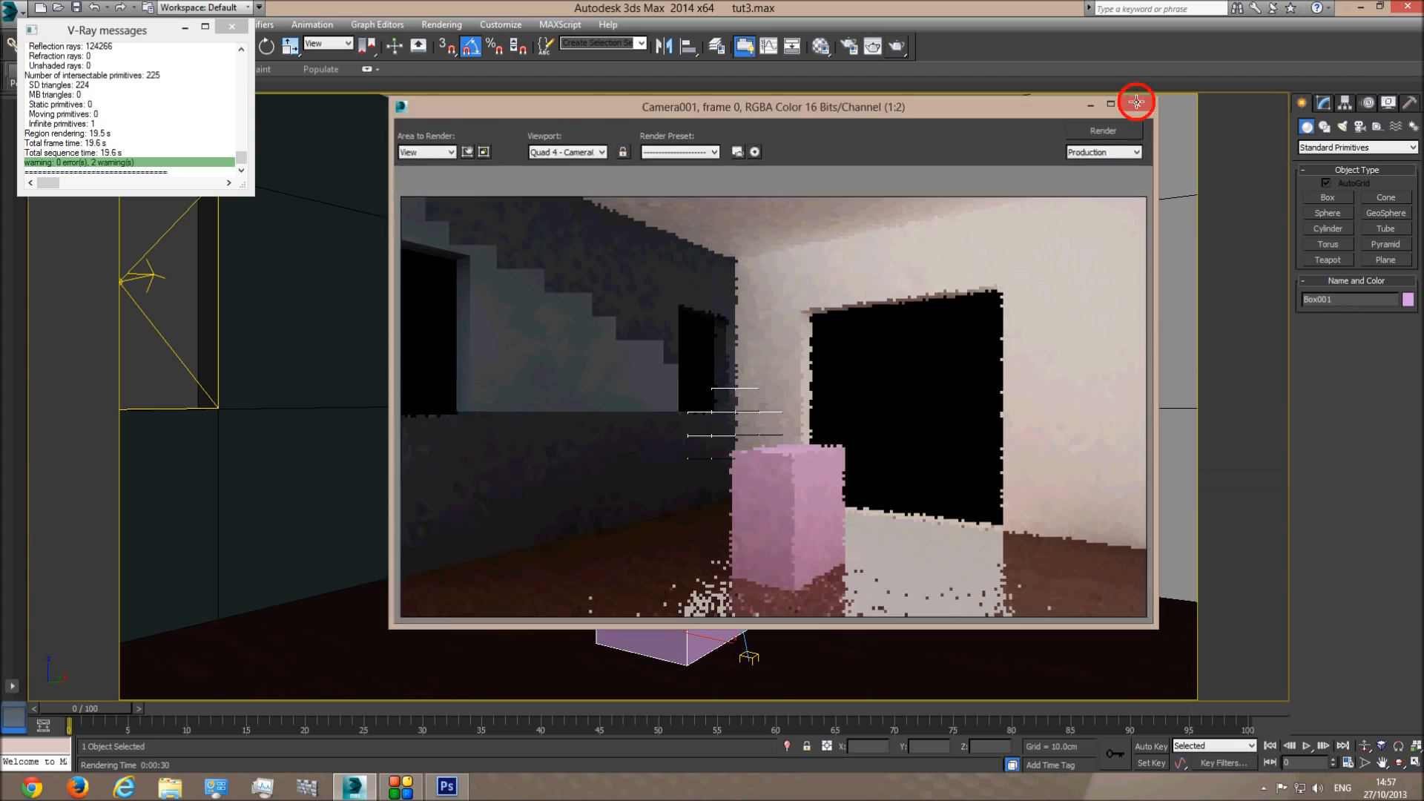
click(1137, 104)
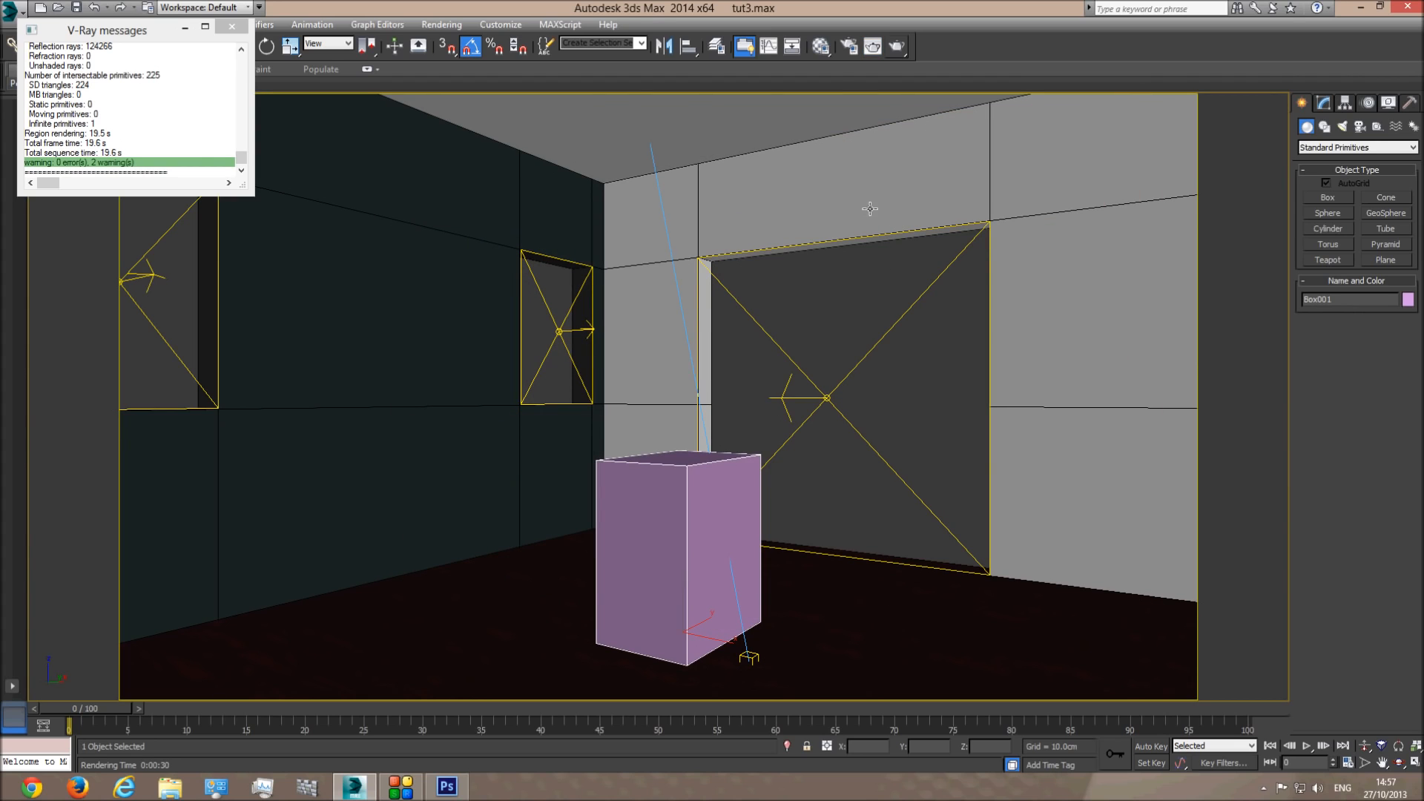
- Enable Fresnel reflections on the wood floor material and set its Reflect color to a light grey with value 200
click(820, 46)
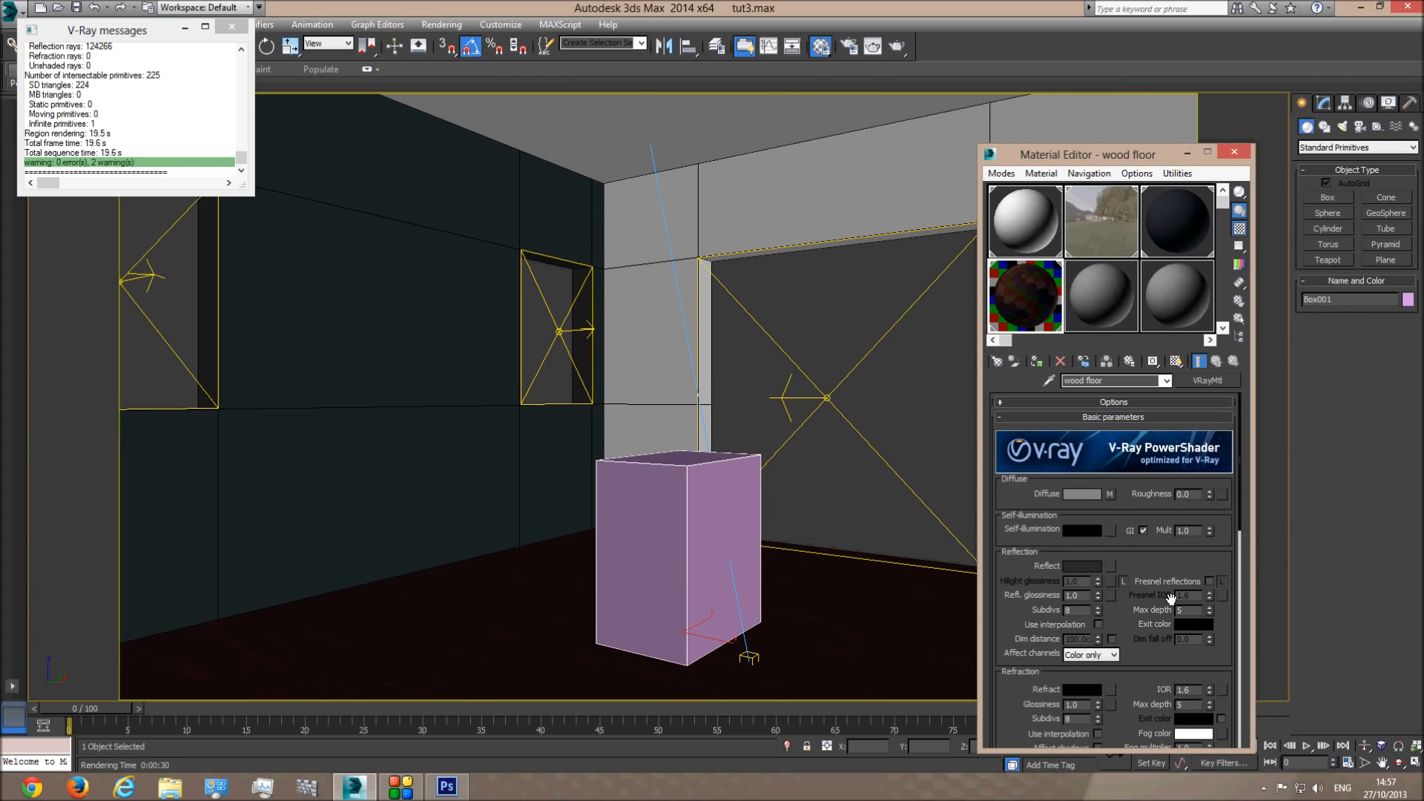
click(1210, 582)
click(1085, 567)
drag(433, 111, 435, 181)
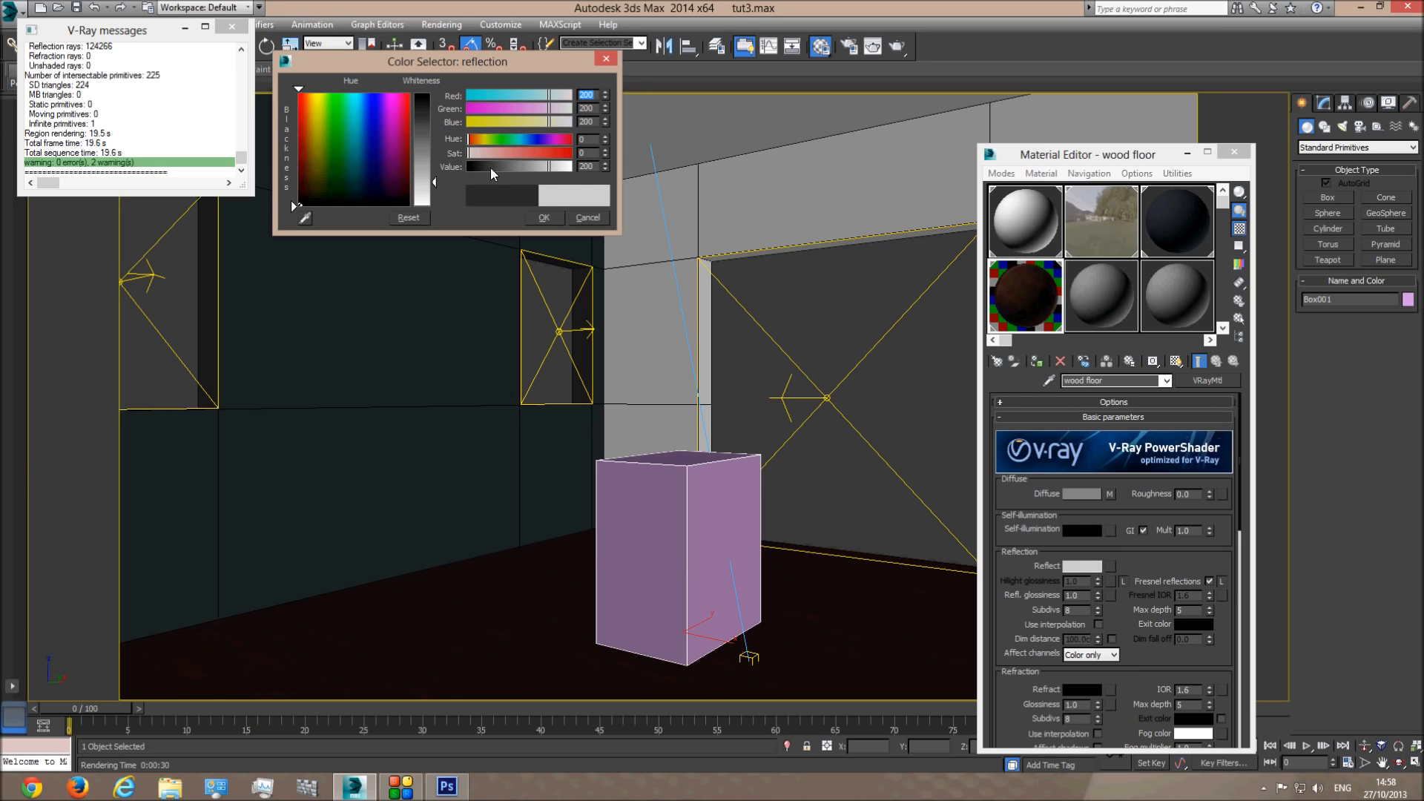
click(545, 218)
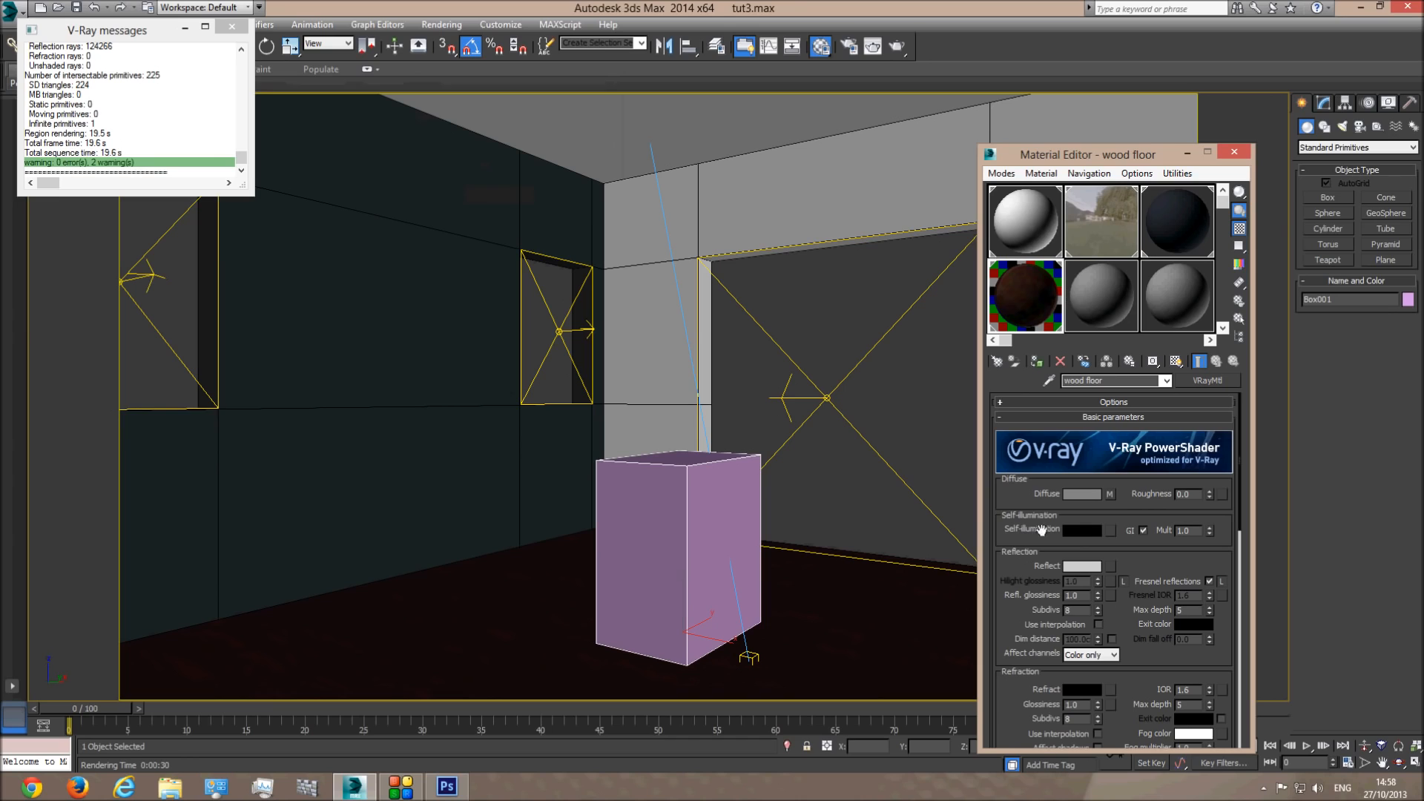
click(1086, 567)
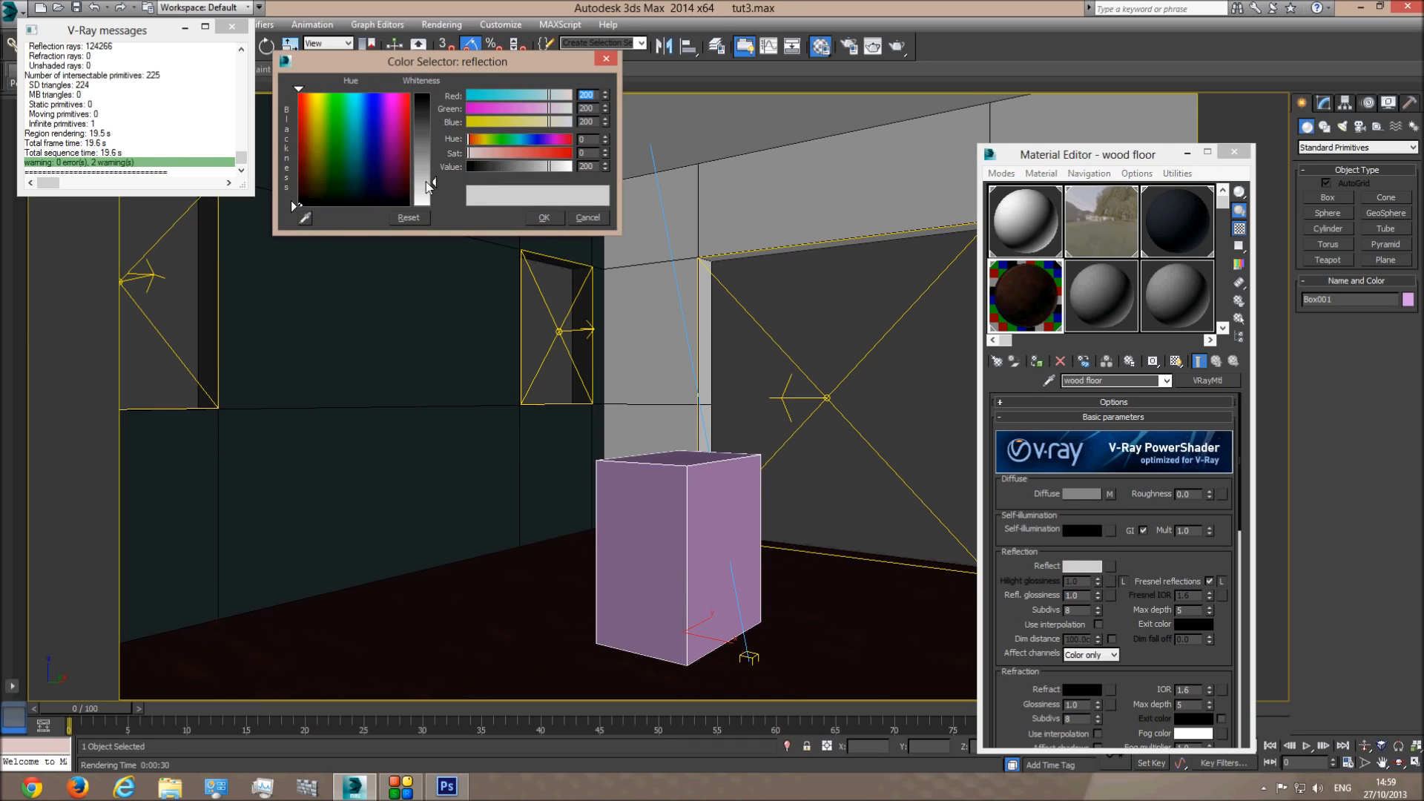
click(545, 218)
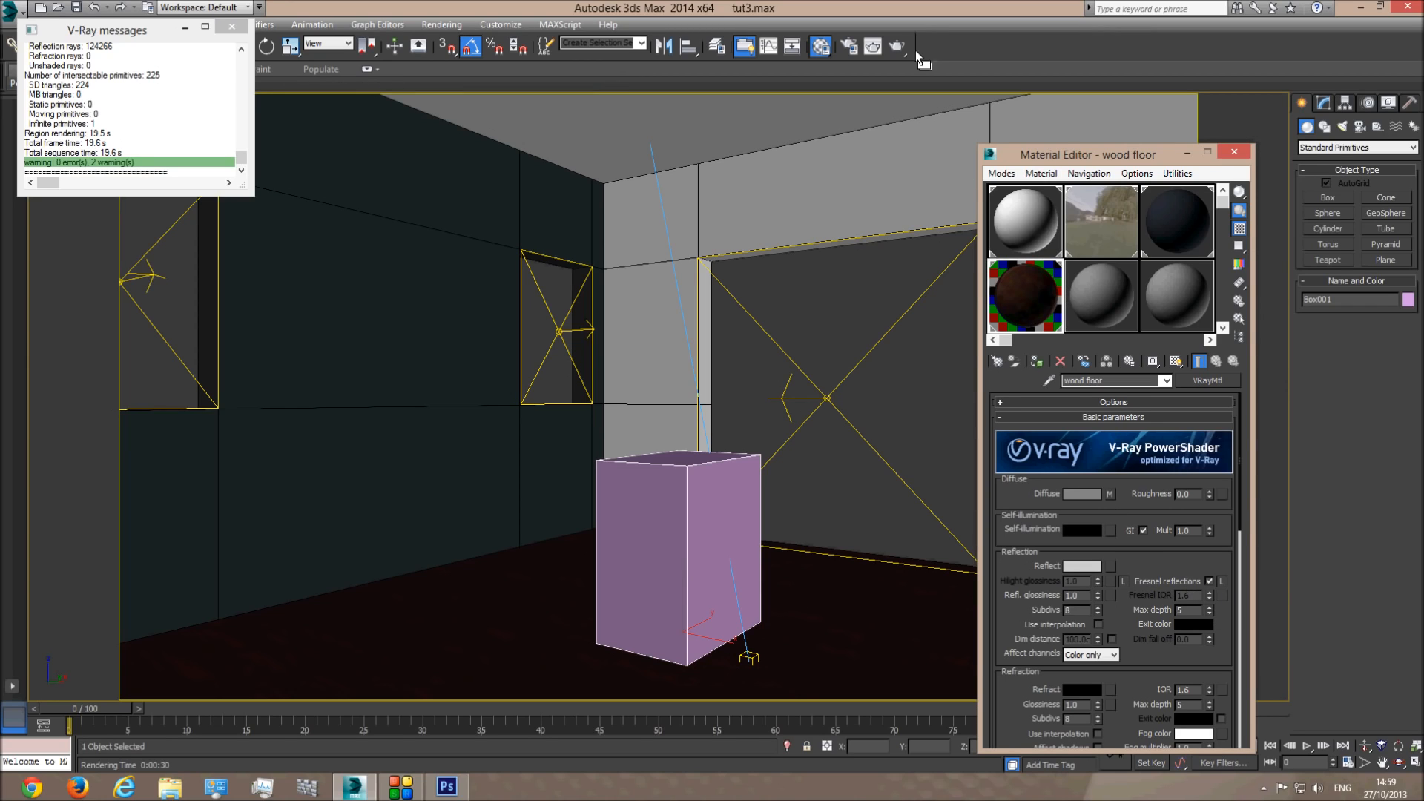
- Test-render the Fresnel reflections on the floor, then cancel the render and close the rendered frame
click(895, 52)
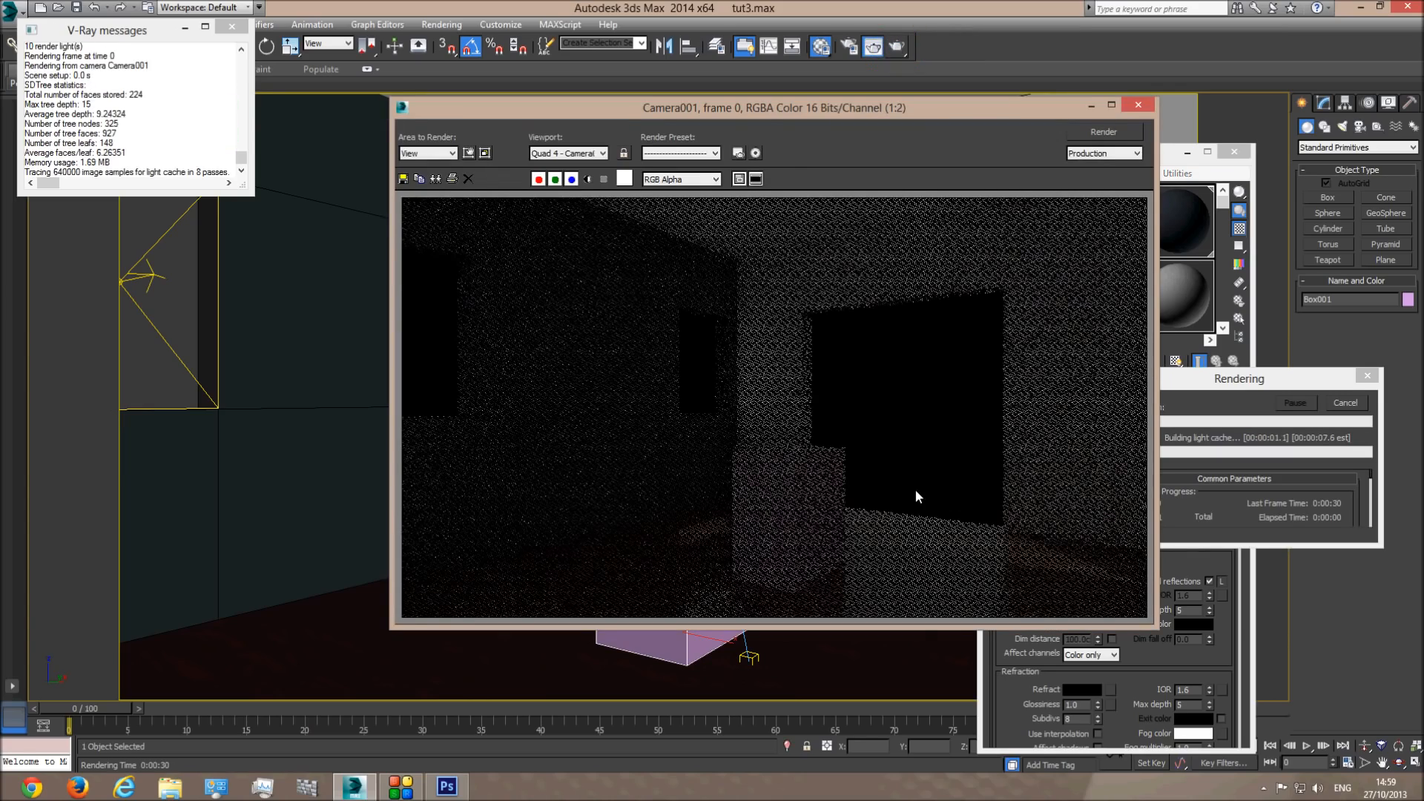
click(1348, 402)
click(1138, 105)
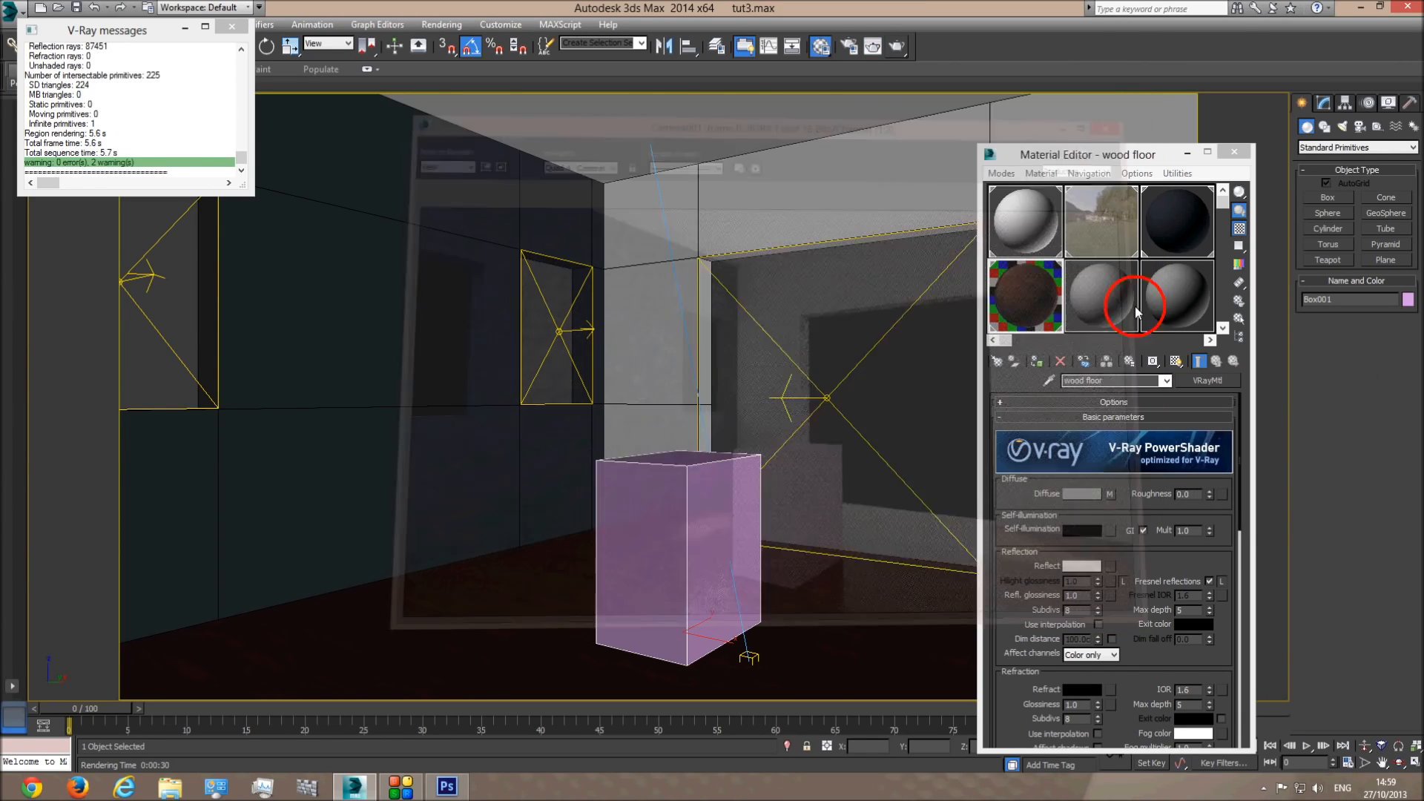
- Set the wood floor material's Reflect color to a light grey with value 205
click(1082, 566)
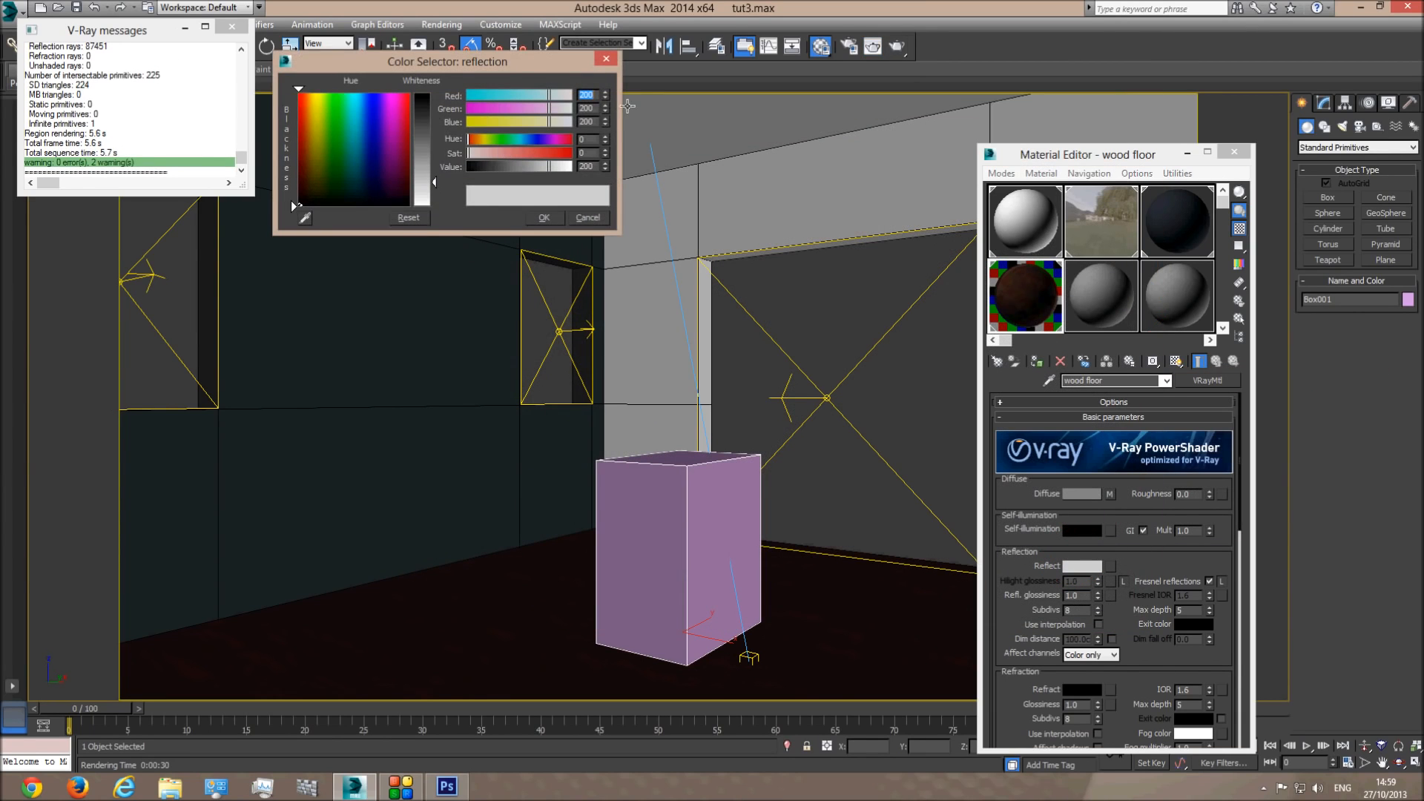
click(434, 109)
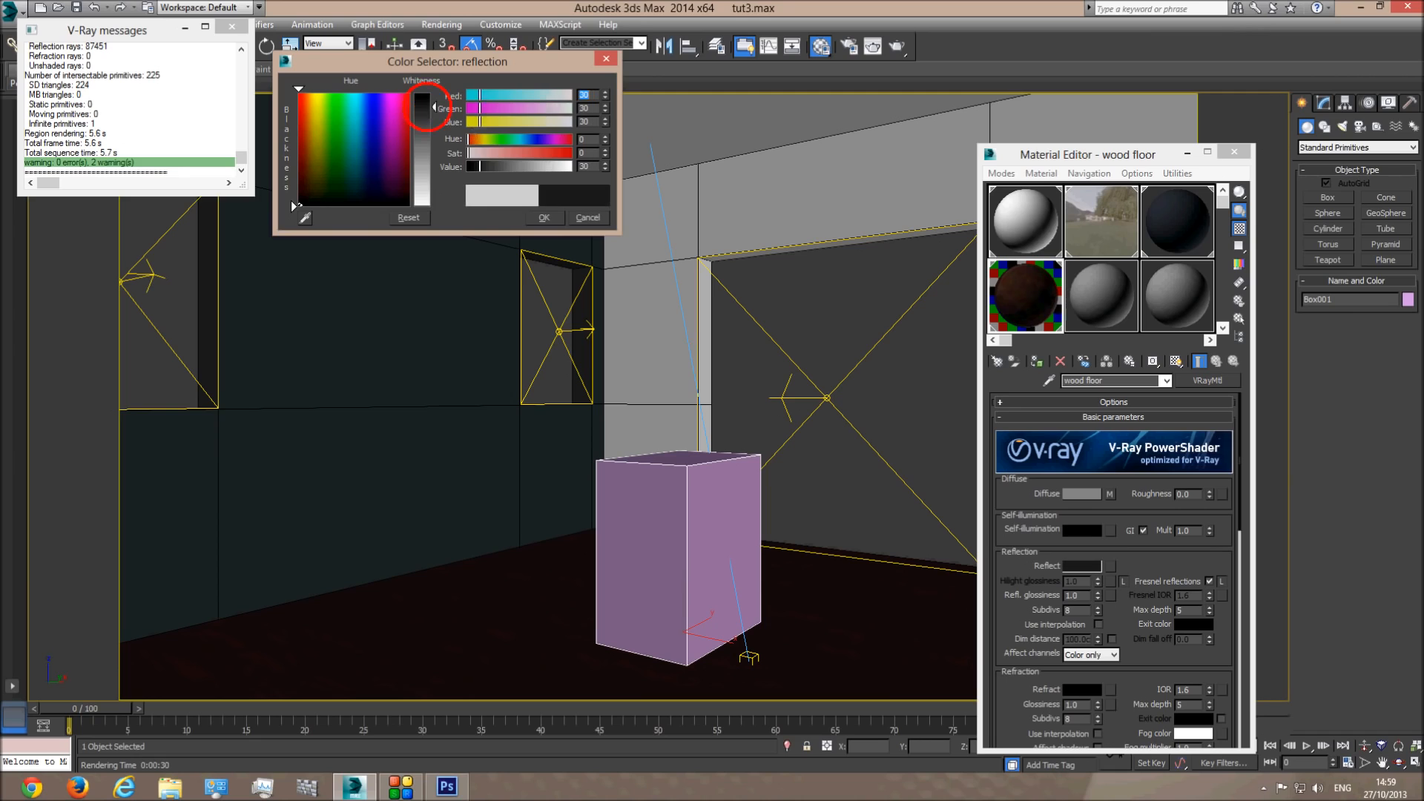
click(430, 178)
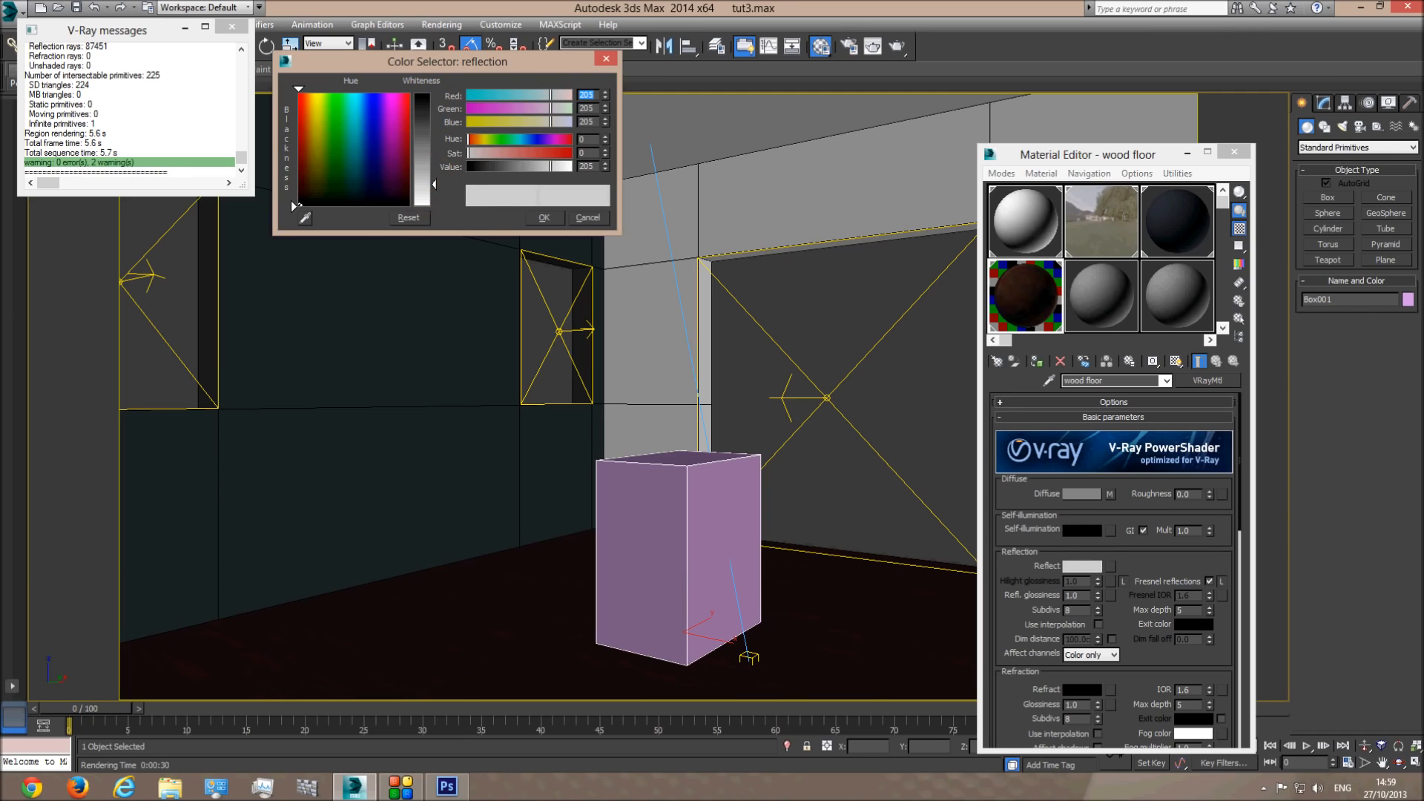
click(544, 217)
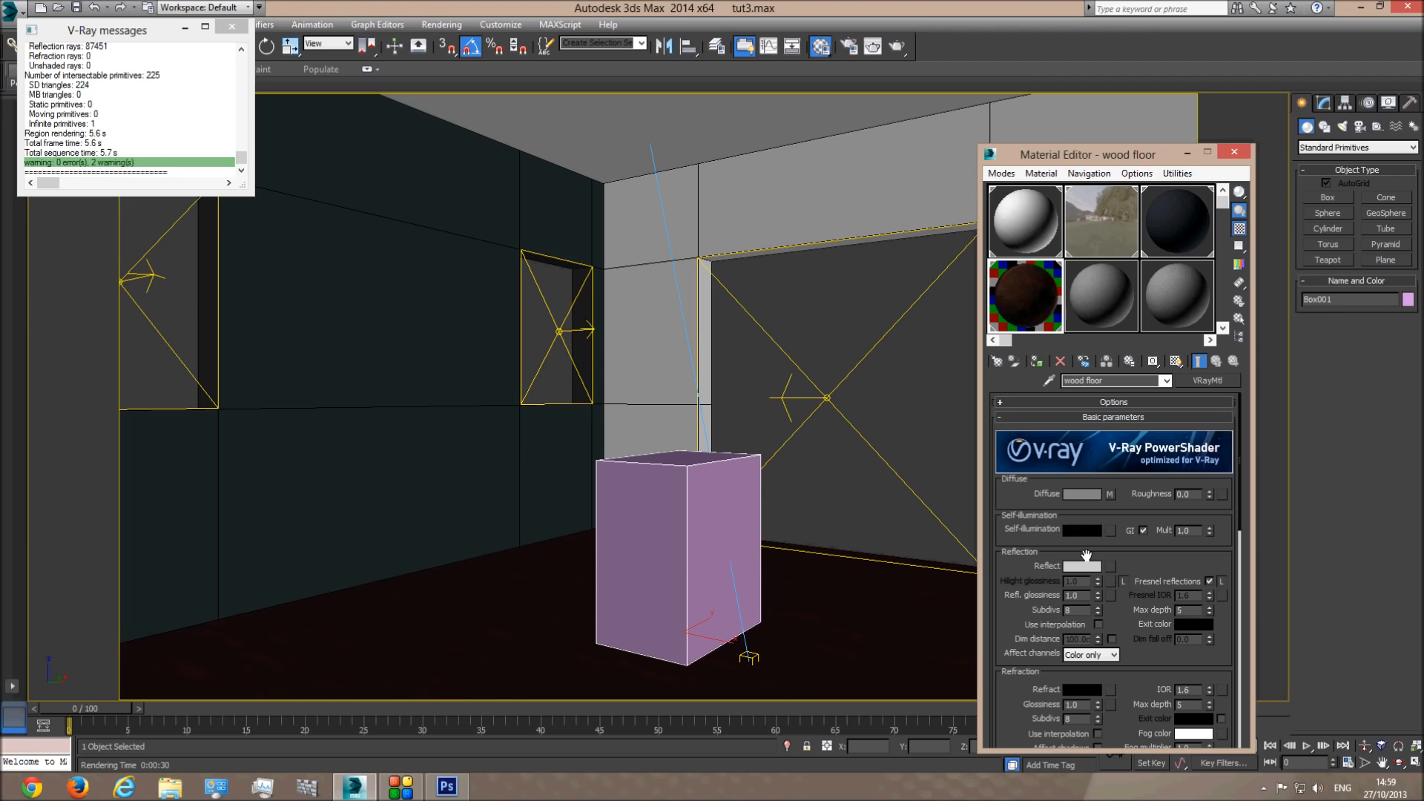
- Set the wood floor material's reflection glossiness to 0.8 and check it in an enlarged preview
double_click(1083, 596)
text(0)
key(Return)
text(0.)
key(Return)
double_click(1026, 295)
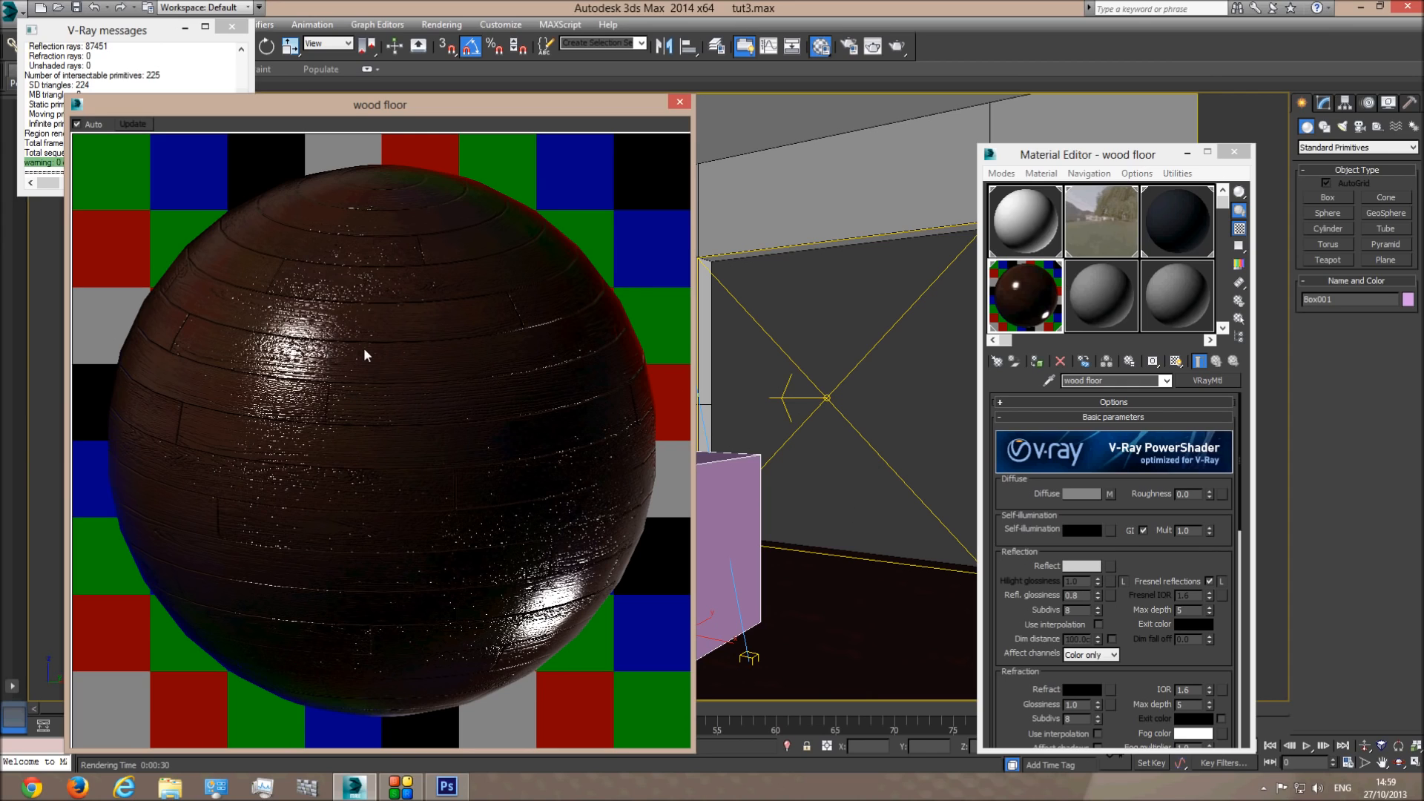
click(679, 102)
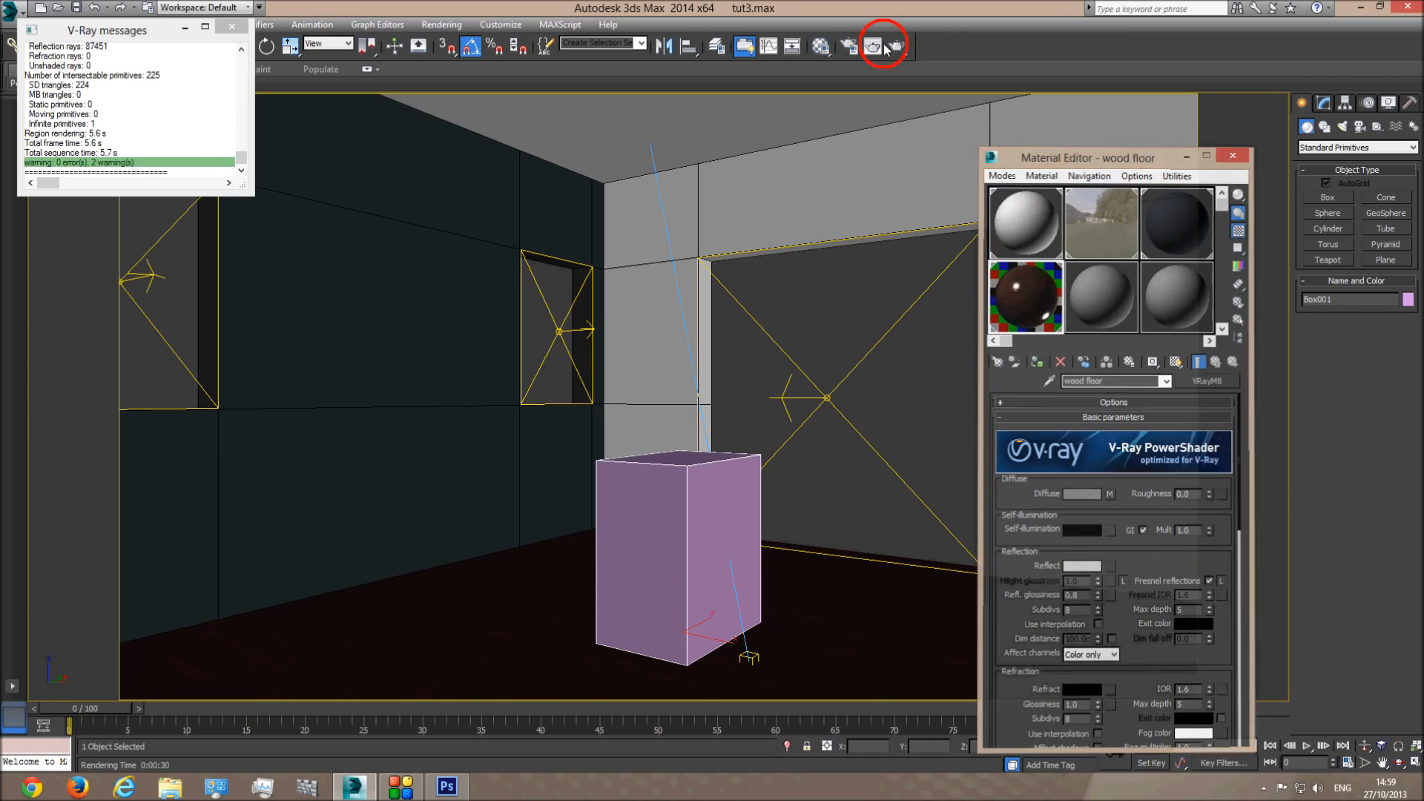
- Render the camera view, examine the glossy floor reflections and bump around the box up close, then cancel and close the render
key(m)
click(897, 46)
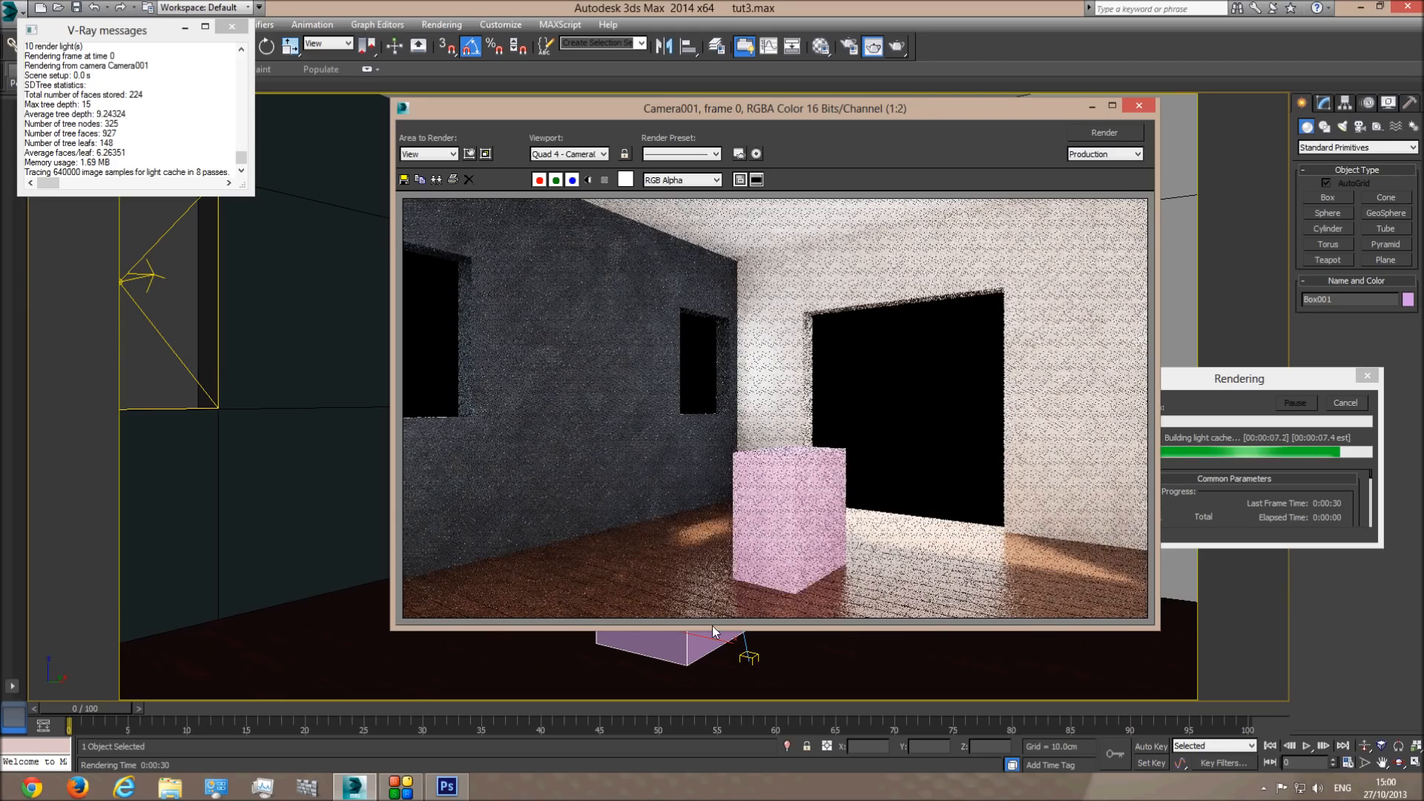
scroll(534, 593, up, 1)
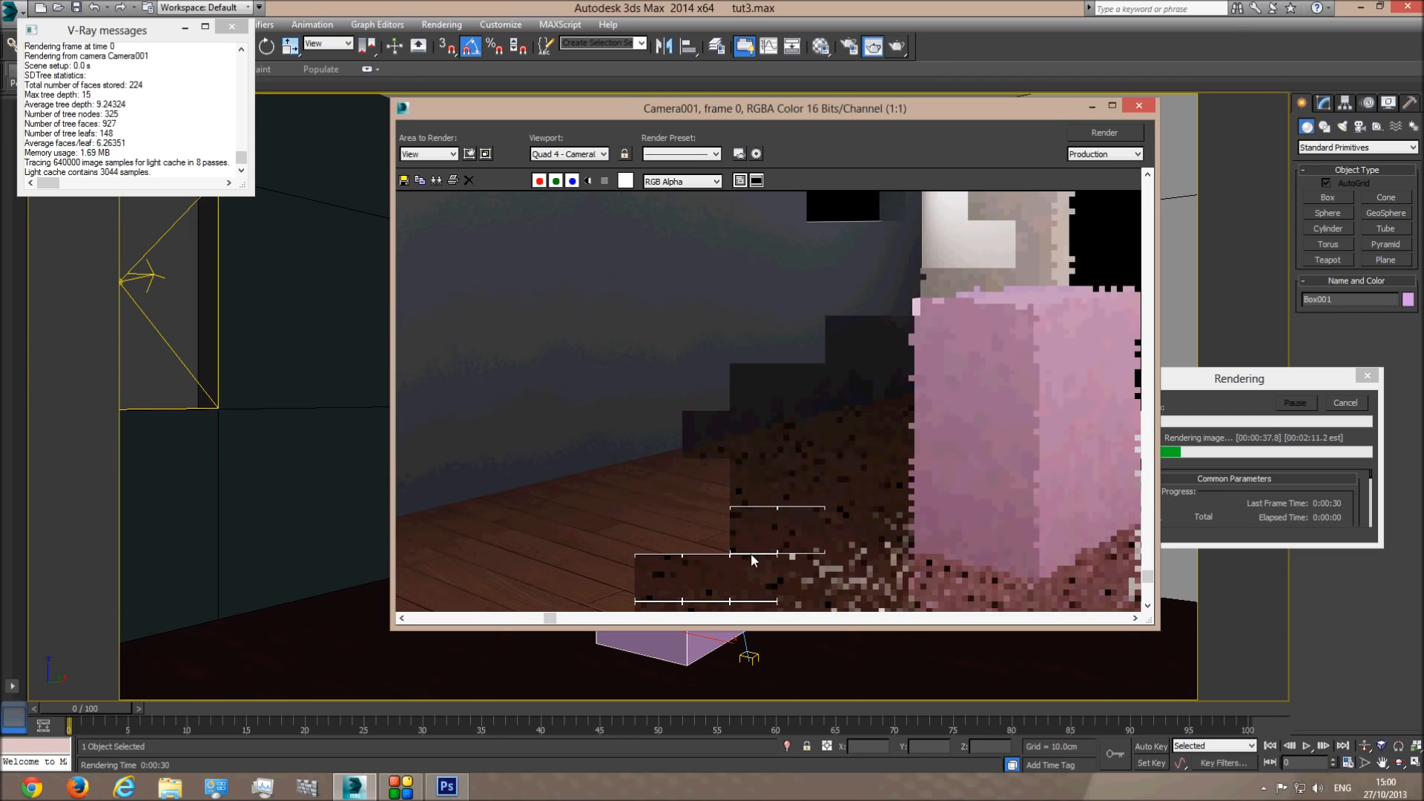
scroll(881, 549, down, 1)
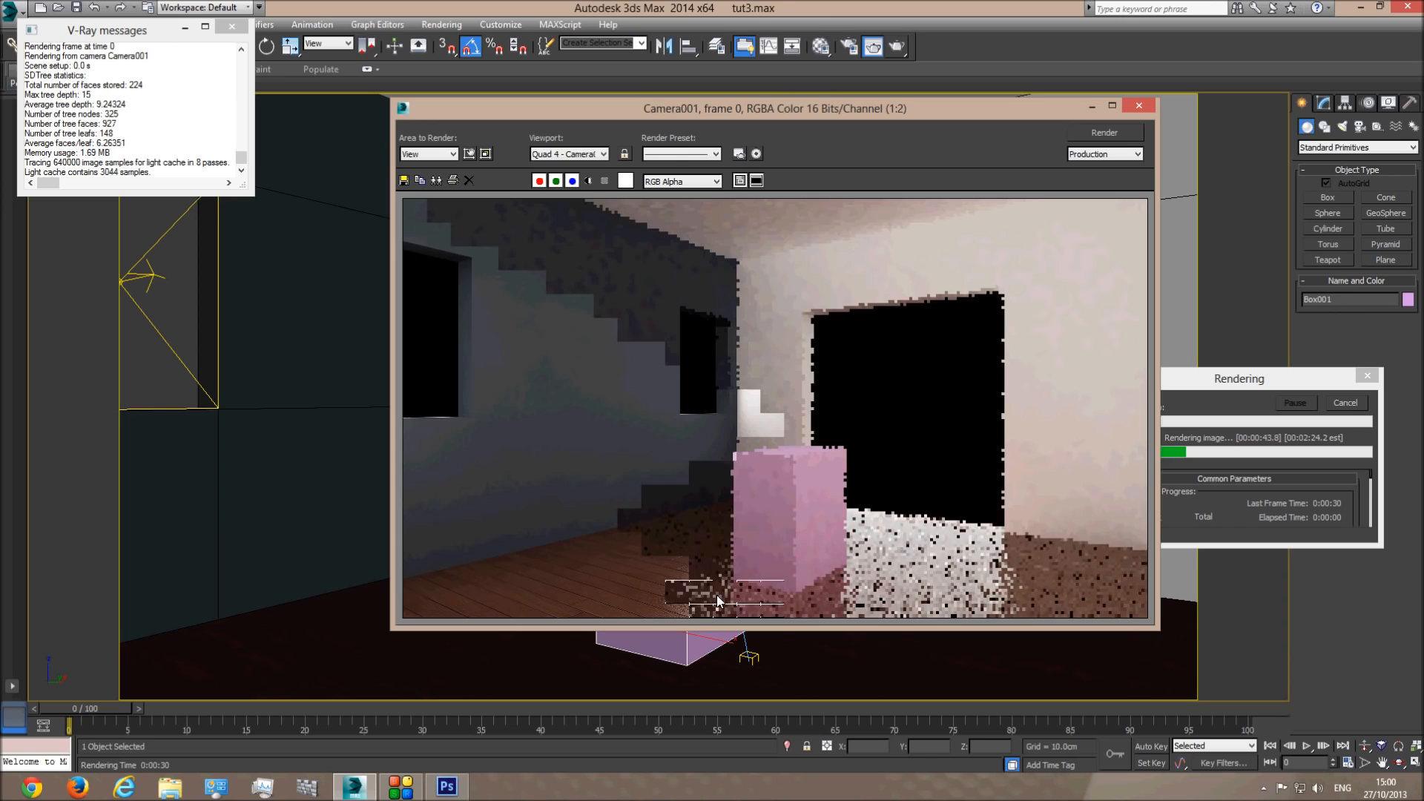
scroll(717, 595, up, 1)
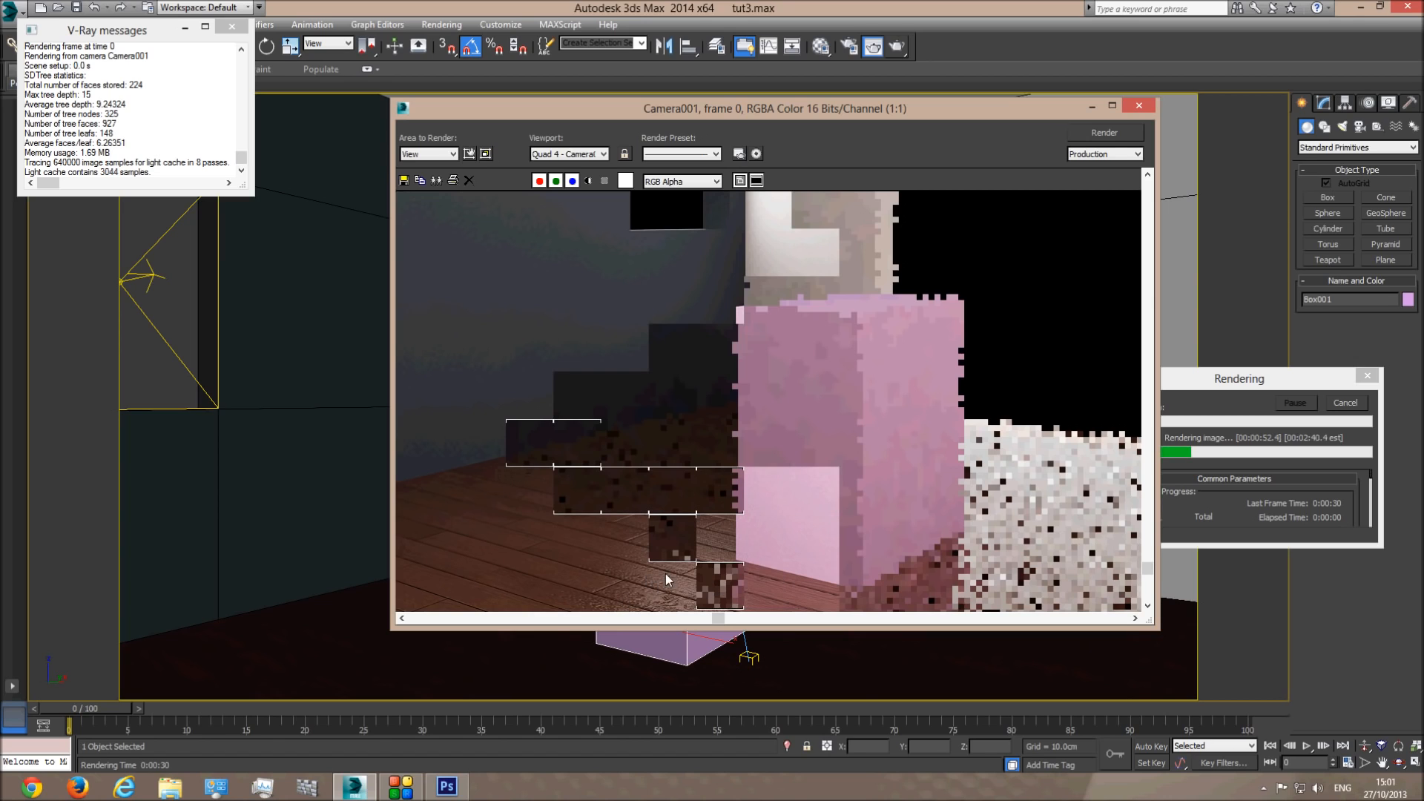
scroll(665, 577, down, 1)
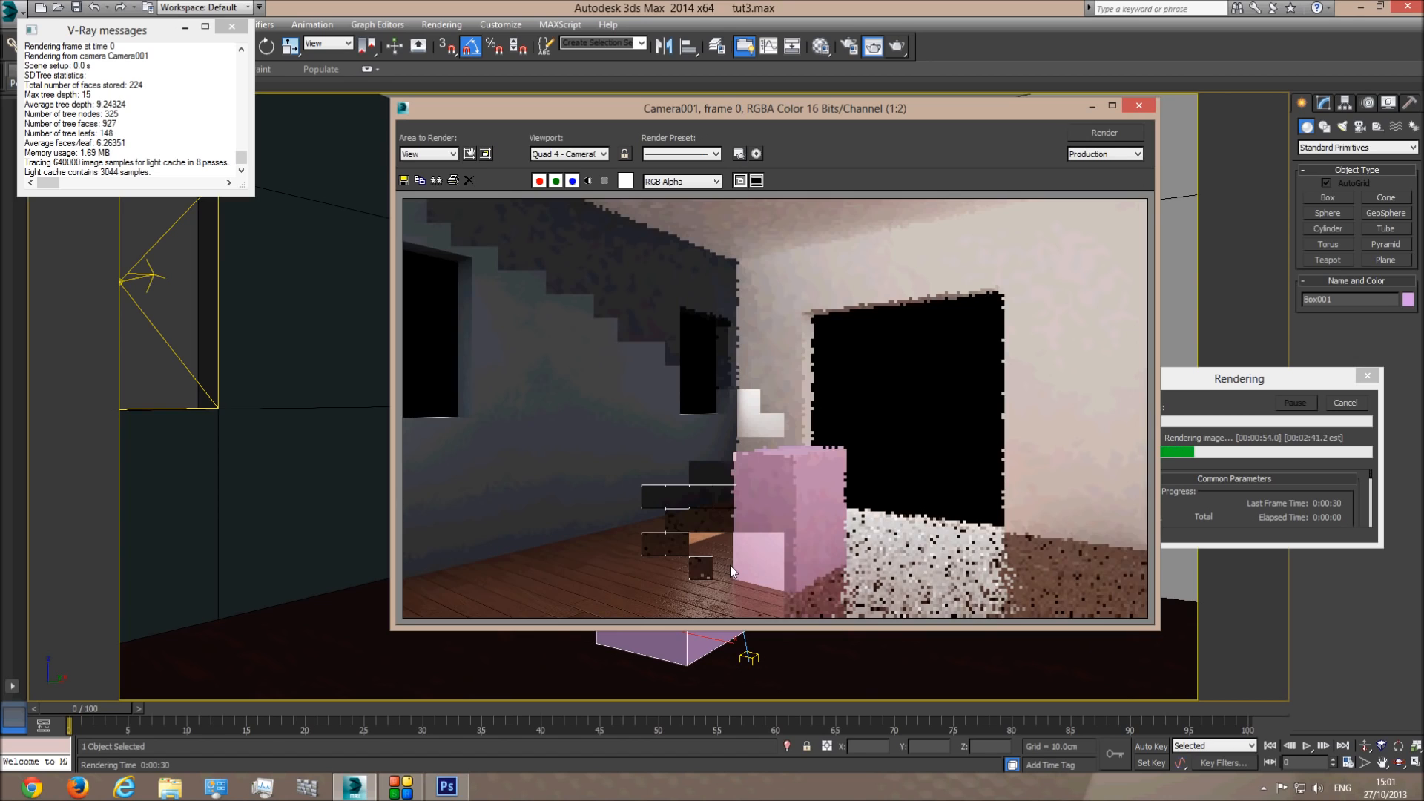
scroll(730, 565, up, 1)
scroll(779, 570, down, 1)
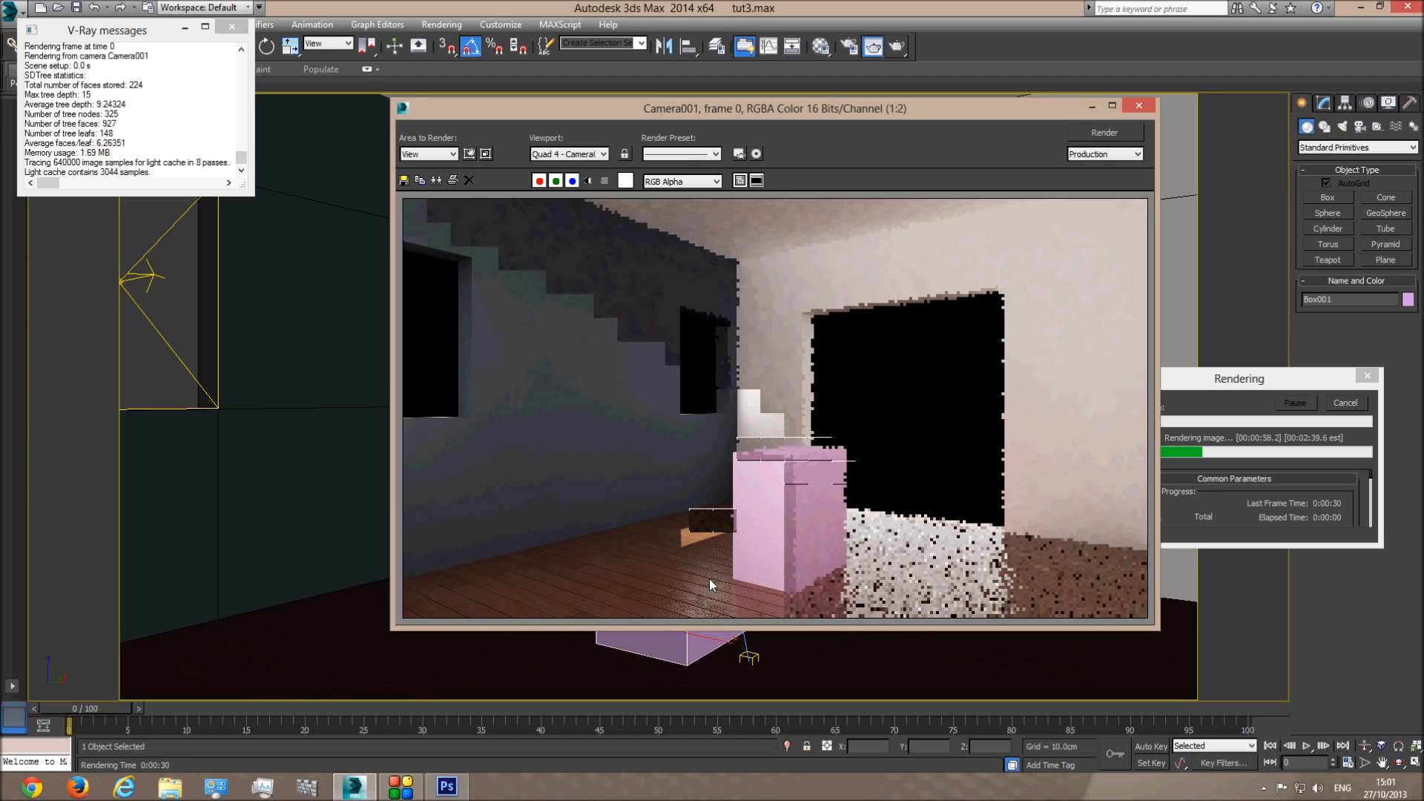
scroll(709, 579, up, 1)
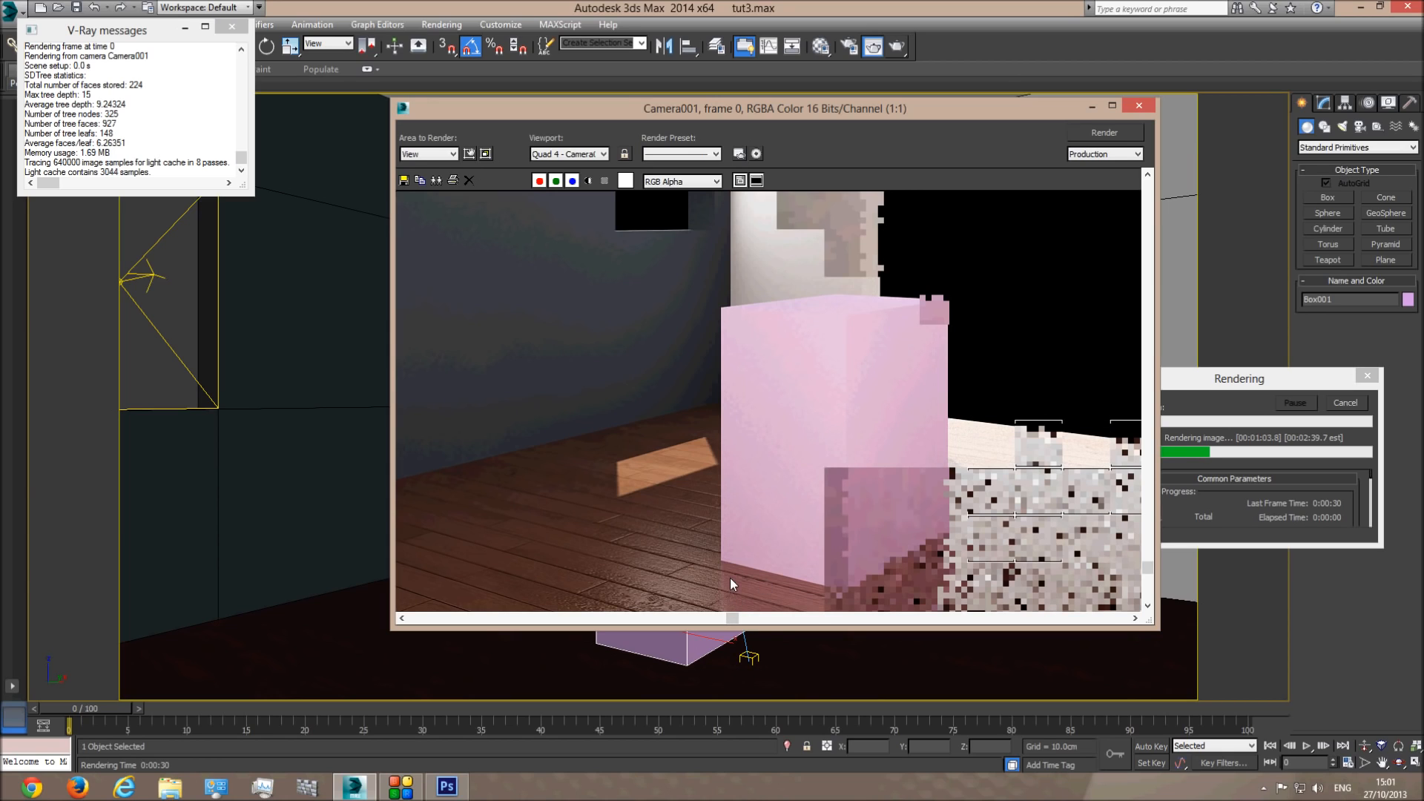
click(1344, 402)
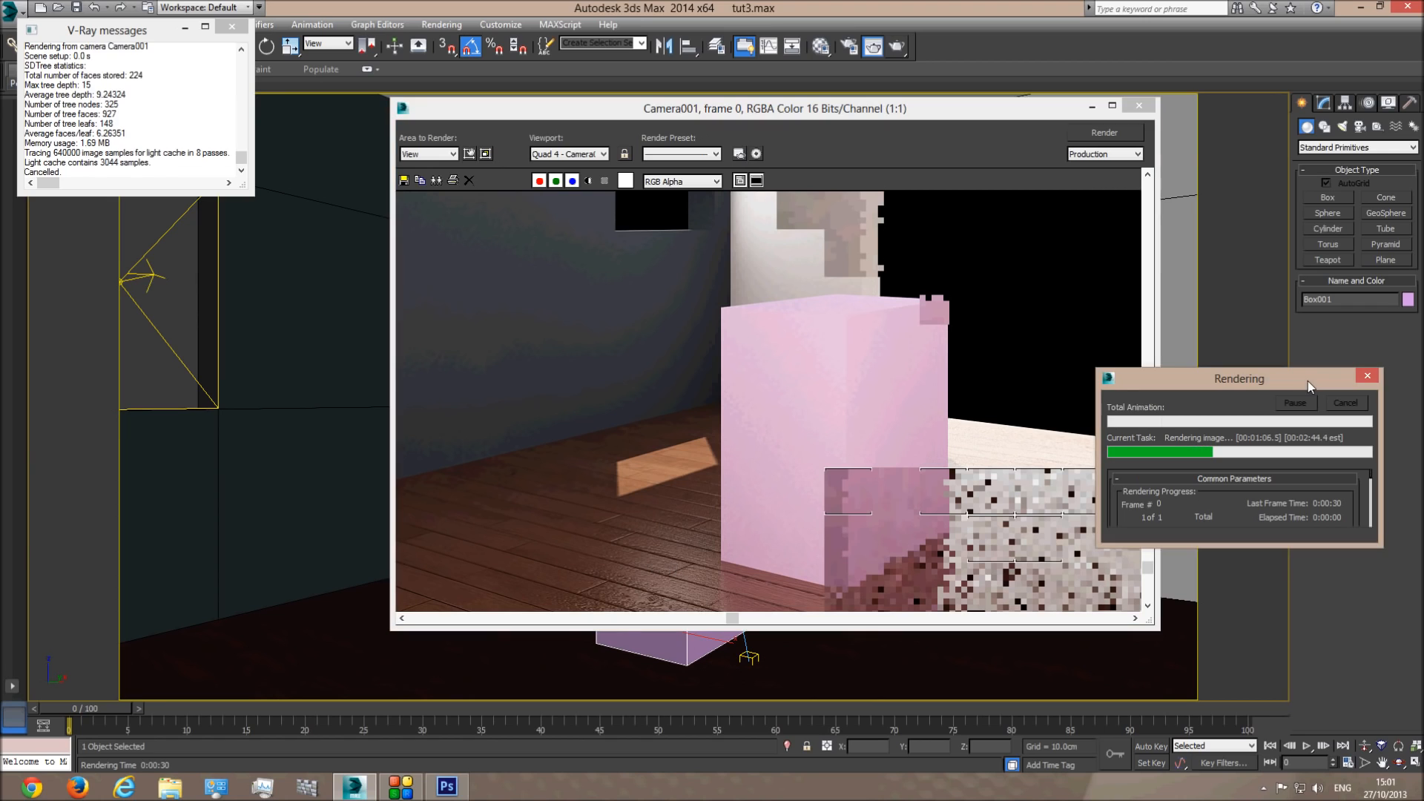
click(1140, 106)
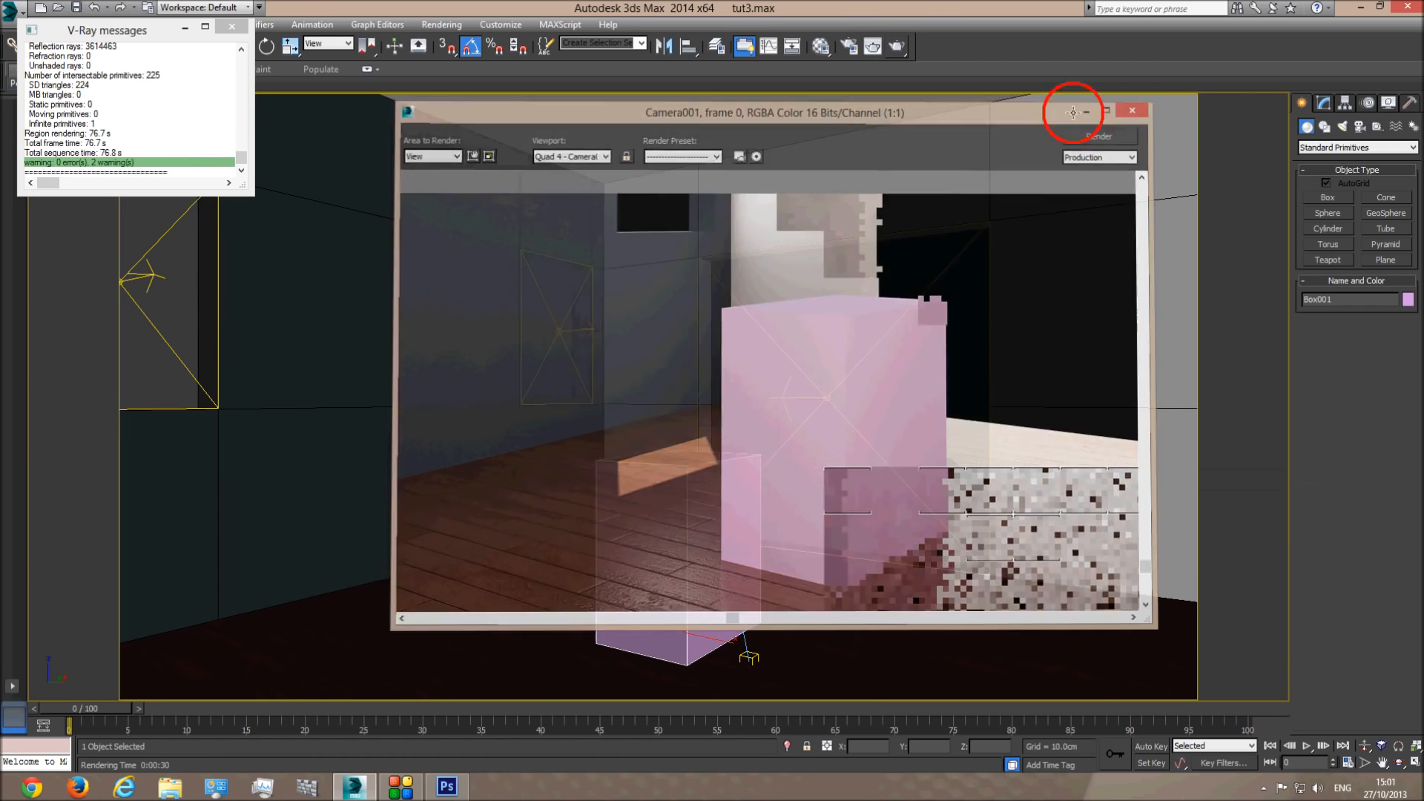
- Set the wood floor material's Bump map amount to 10 and check it in an enlarged preview
click(820, 47)
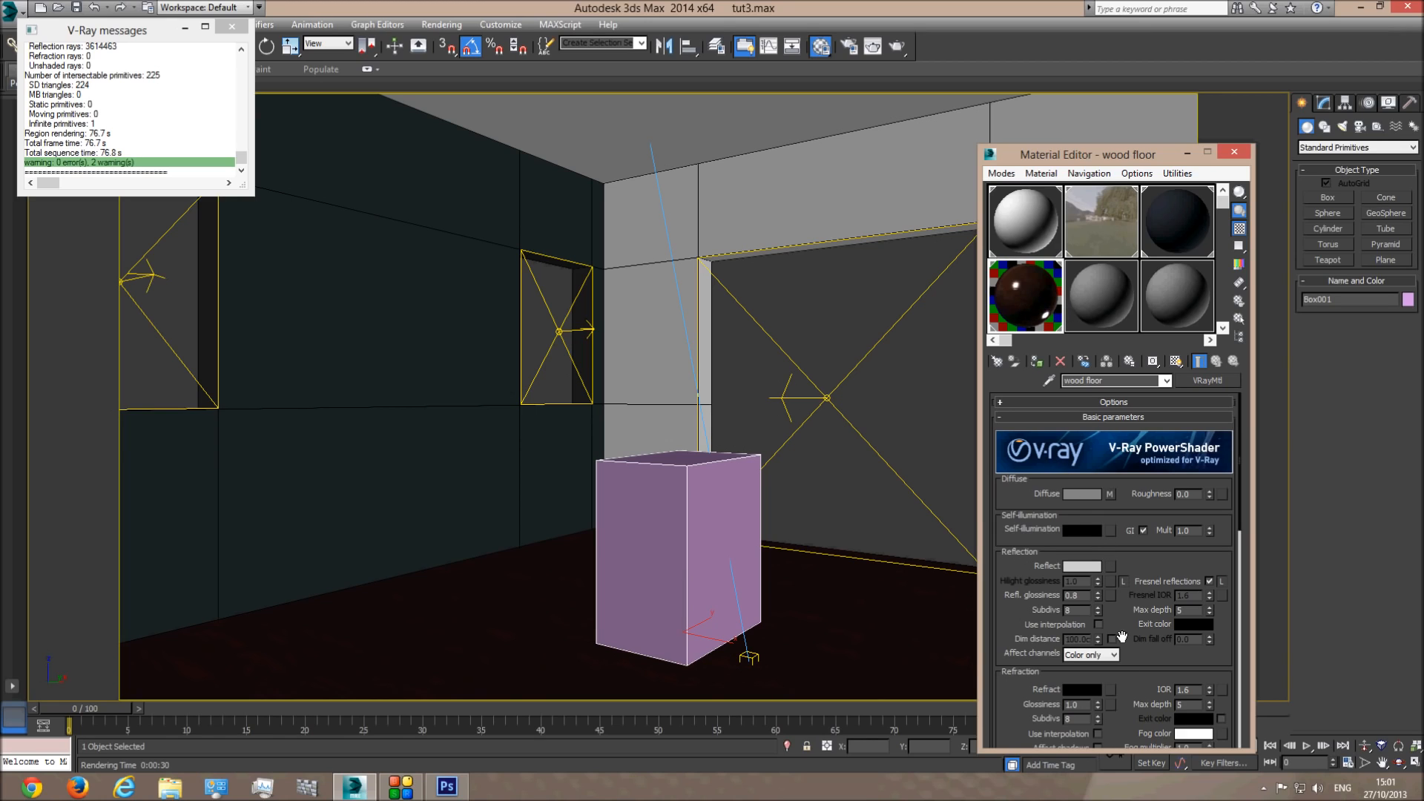
scroll(1150, 656, down, 10)
double_click(1053, 663)
text(10)
key(Return)
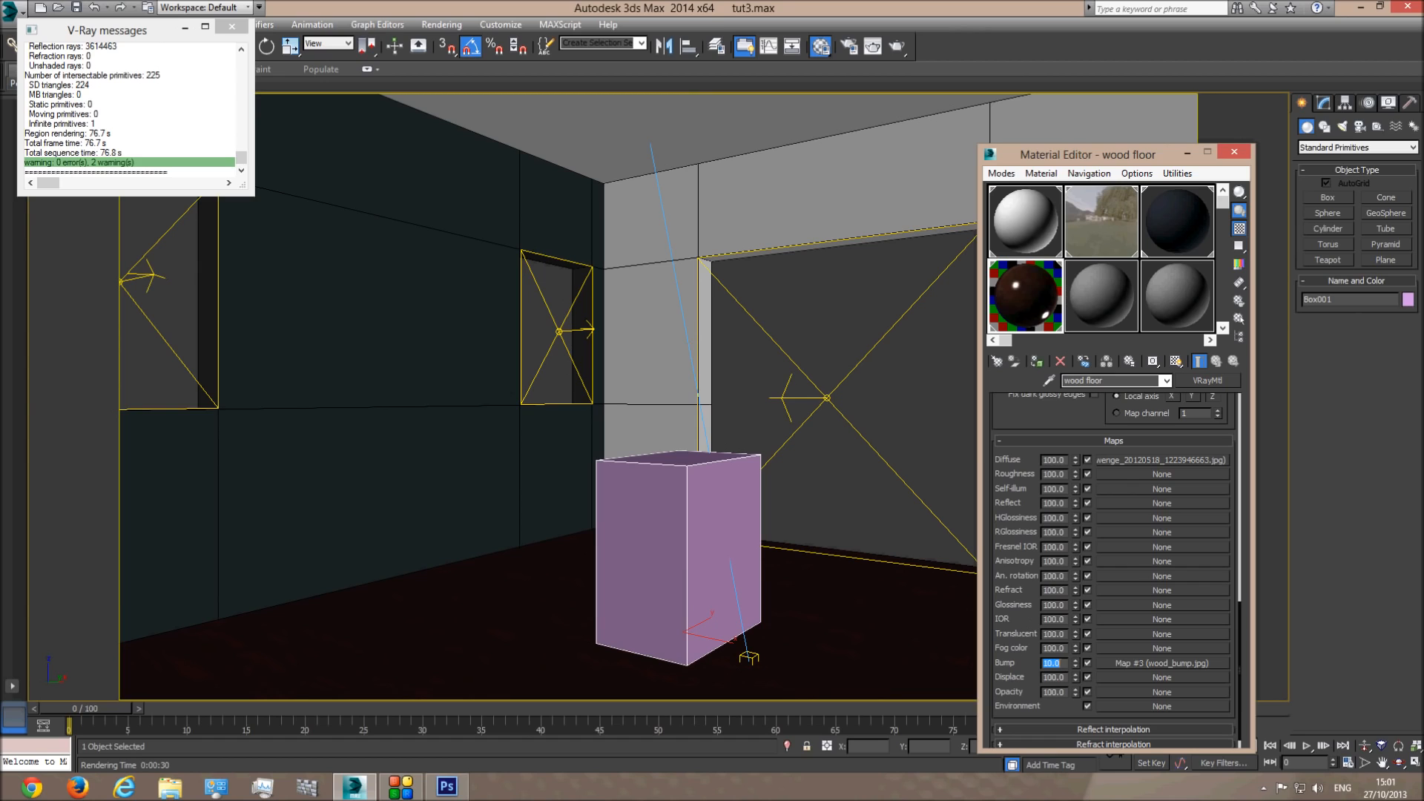
double_click(1033, 296)
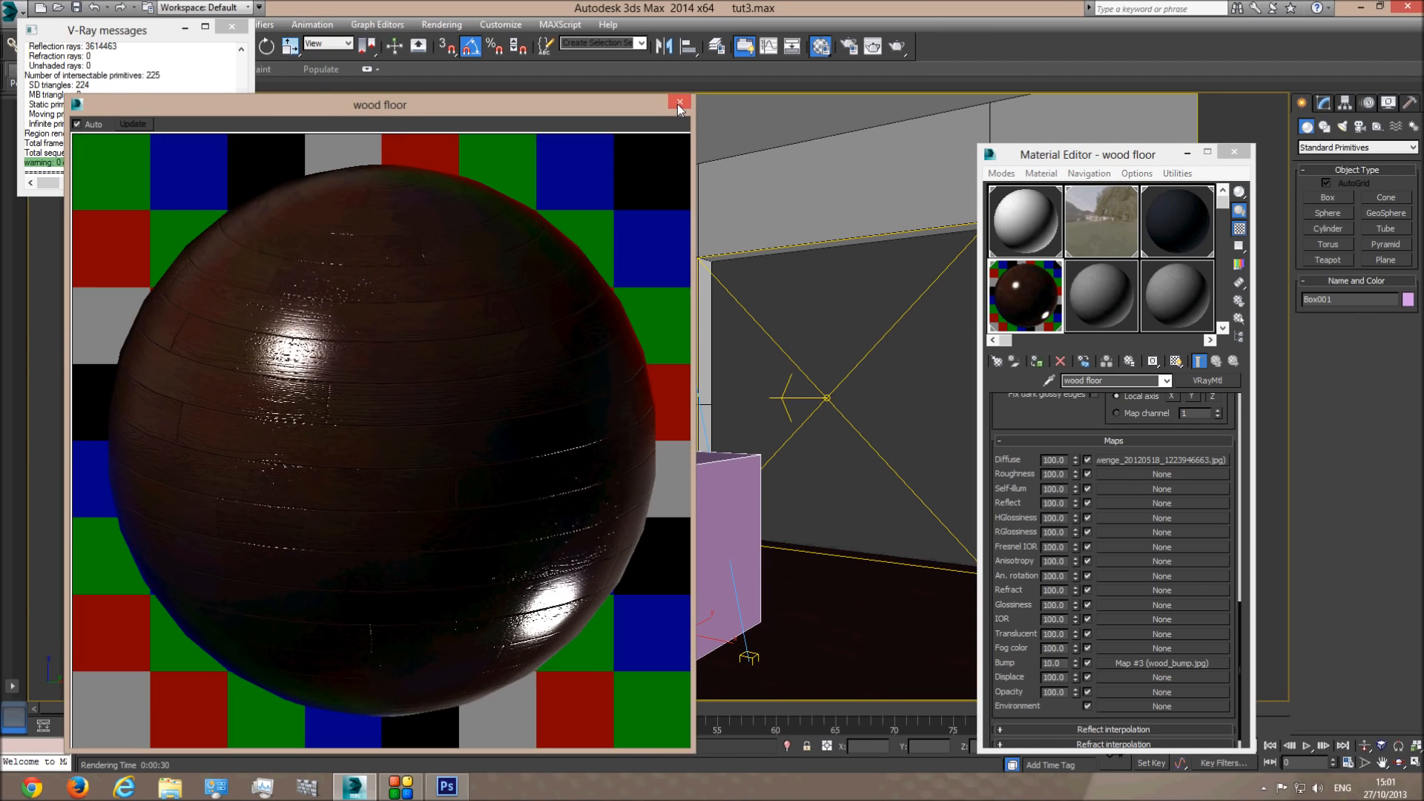
click(679, 103)
scroll(1078, 435, up, 10)
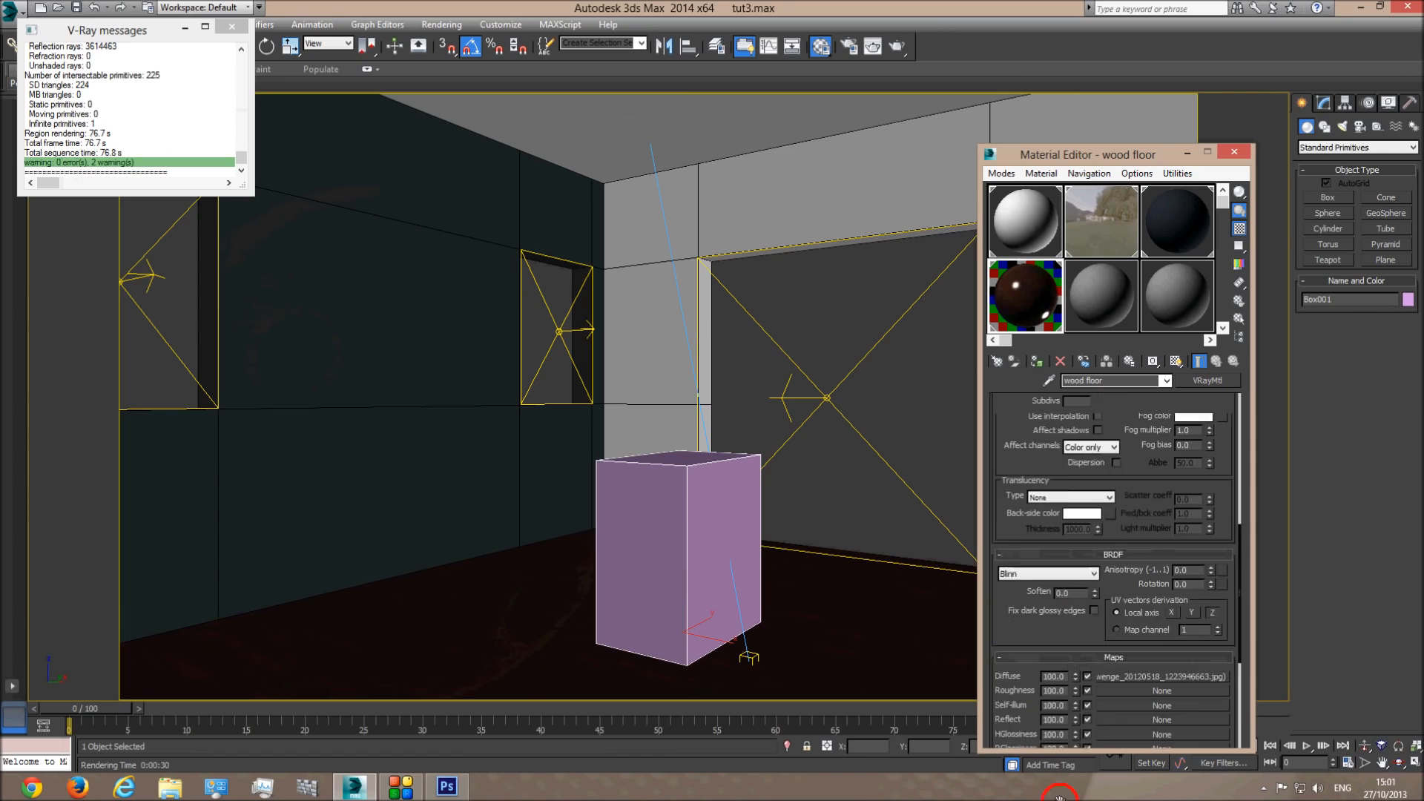
- Darken the wood floor material's Reflect color to a dark grey with value 91 and check it in an enlarged preview
click(1079, 468)
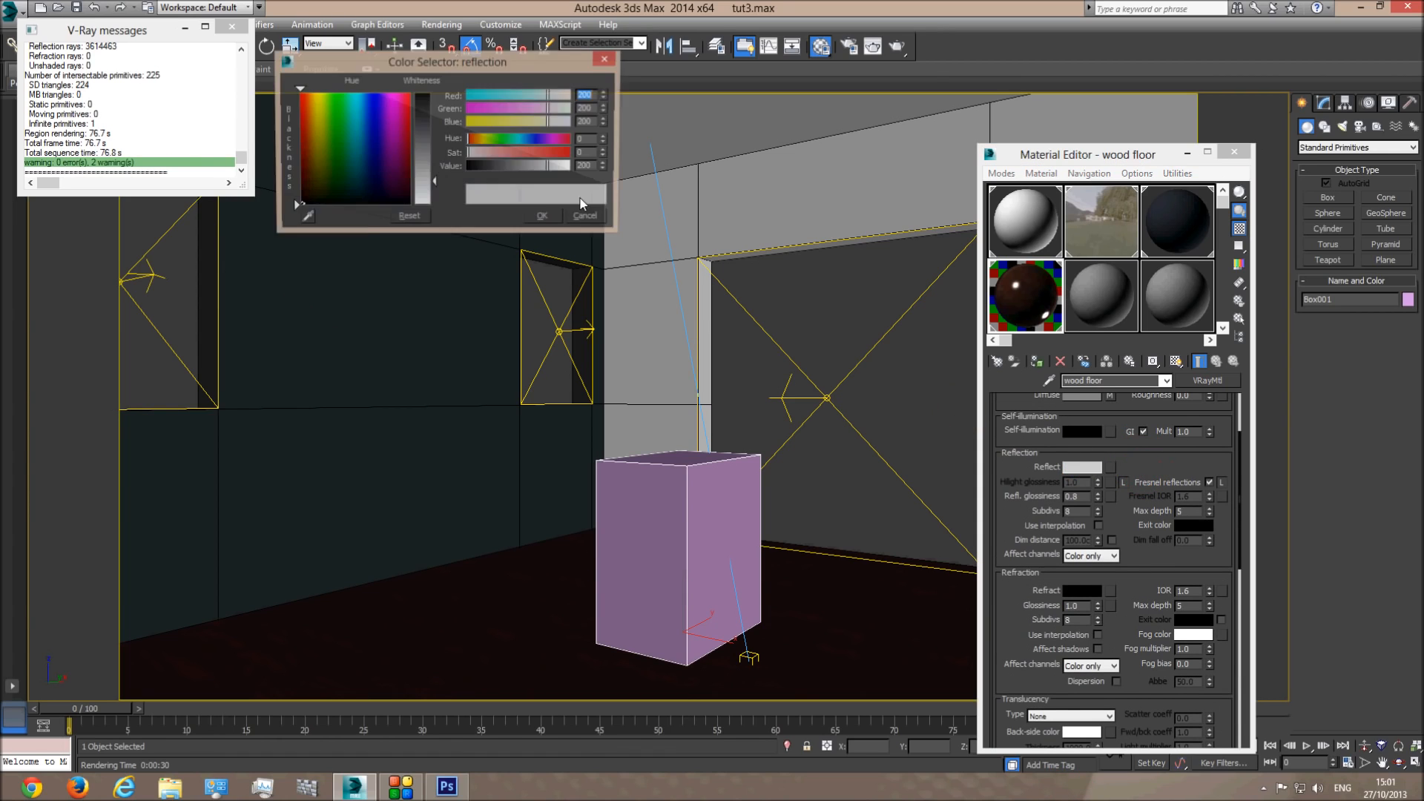
drag(432, 148, 434, 133)
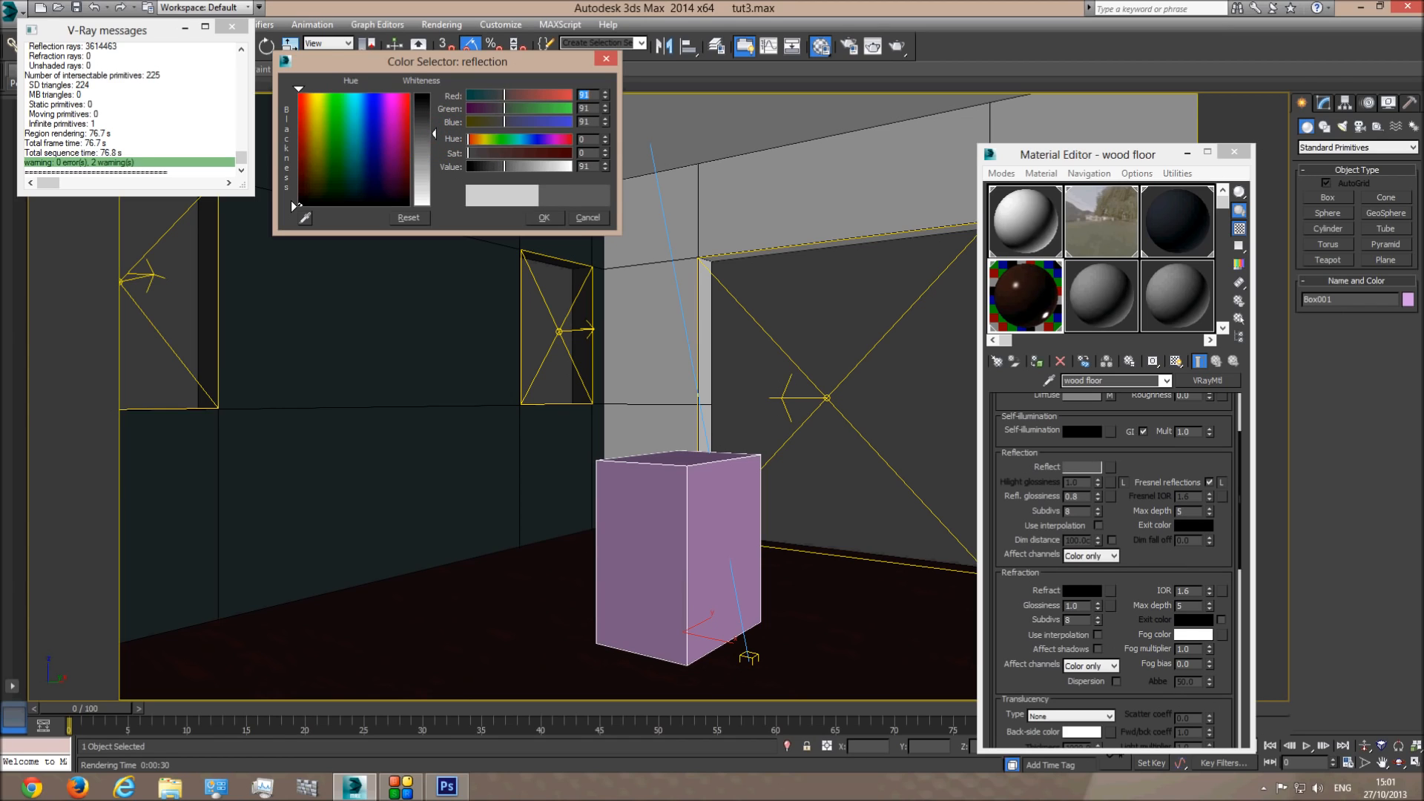
click(544, 217)
double_click(1032, 302)
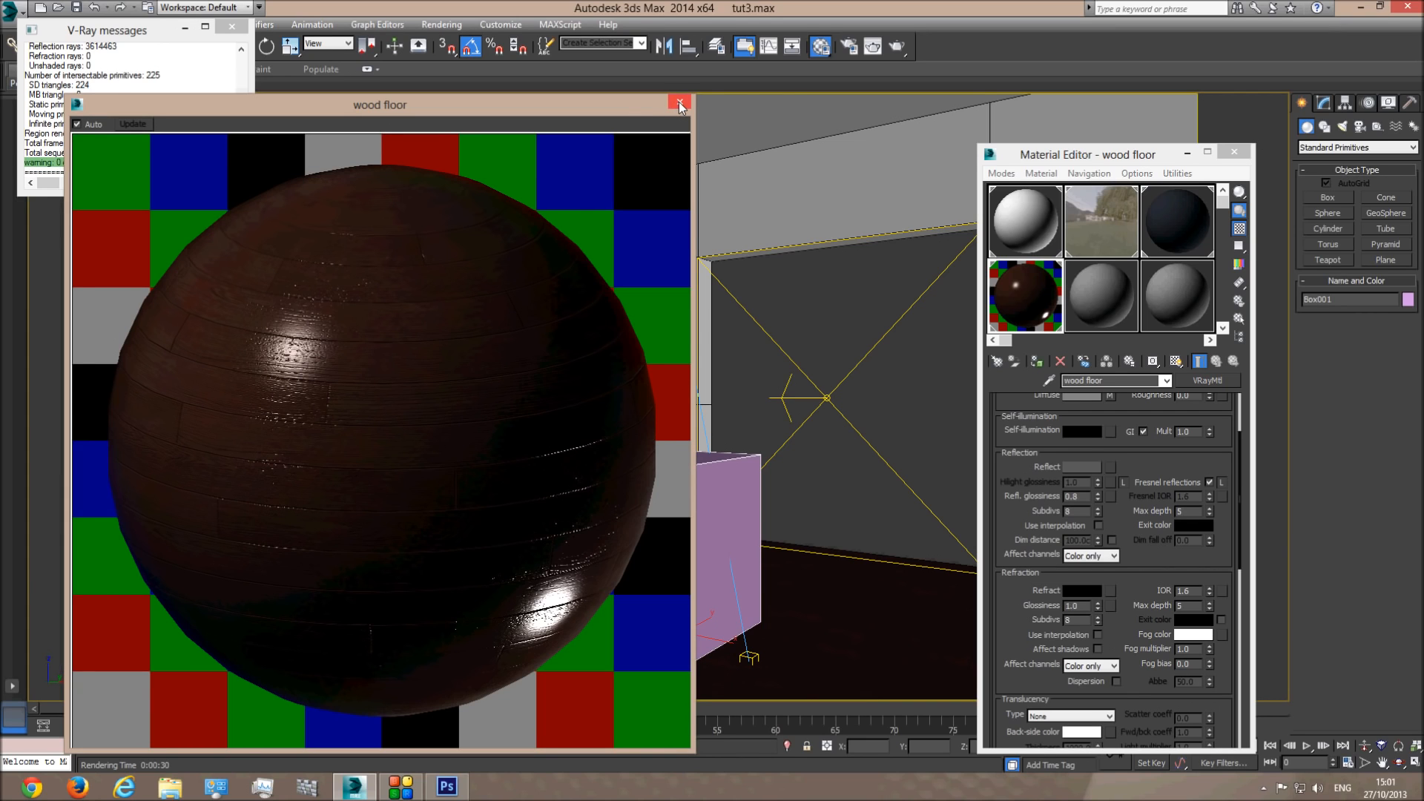
click(680, 104)
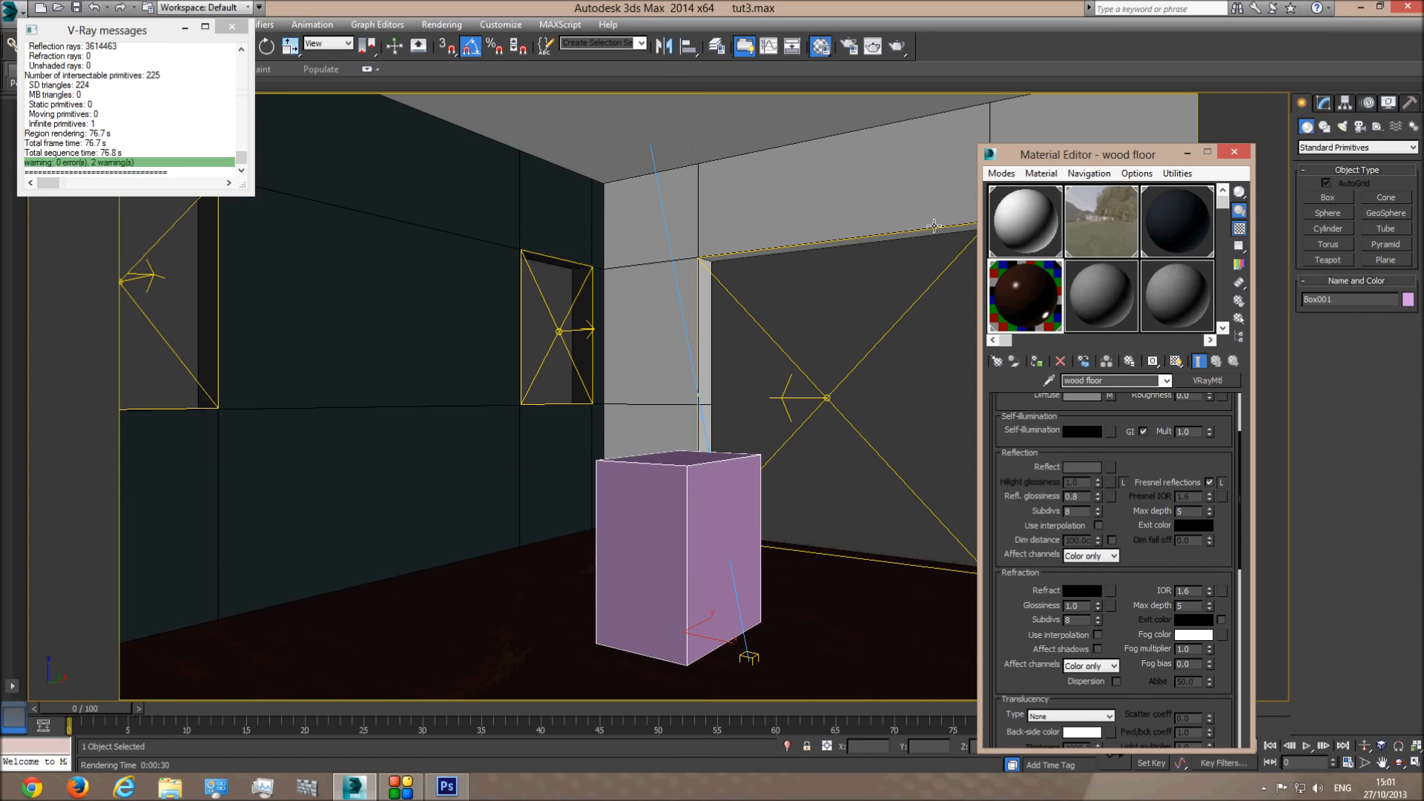
- Lower the wood floor material's Reflect color to value 79 and bring up its enlarged preview
click(1079, 468)
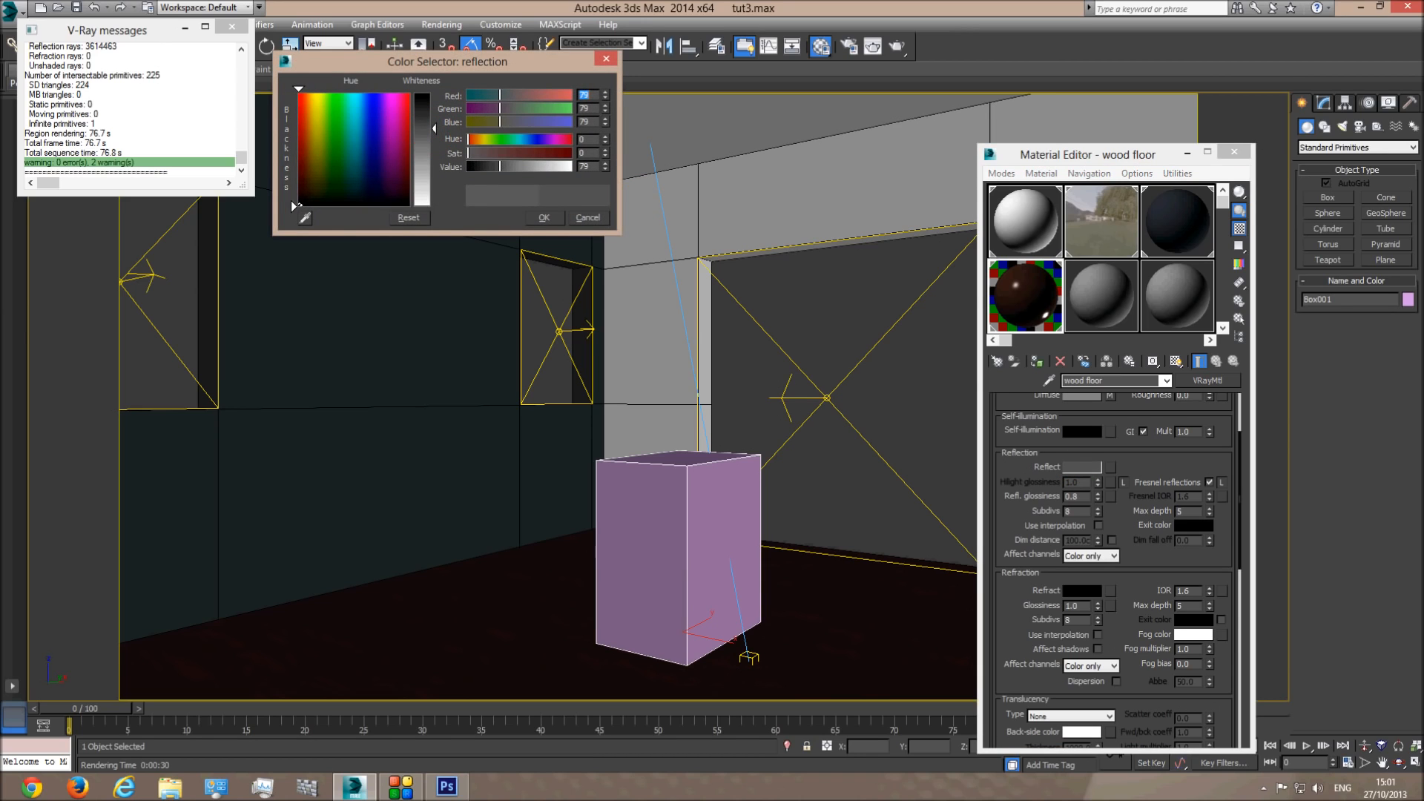
click(531, 218)
double_click(1029, 302)
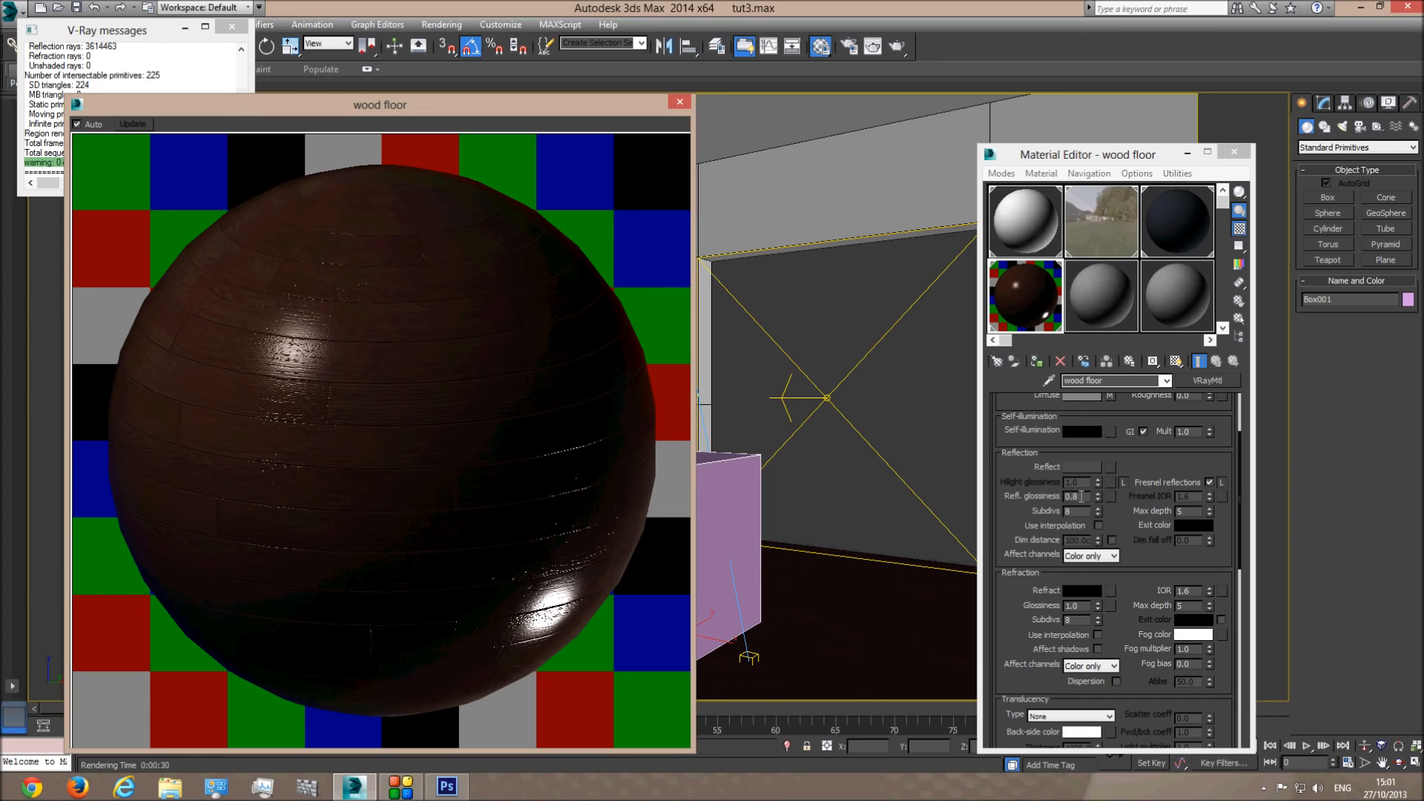
- Set the wood floor material's reflection glossiness to 0.7, check the softer highlights in the enlarged preview, and close it
double_click(1085, 496)
text(0.7)
key(Return)
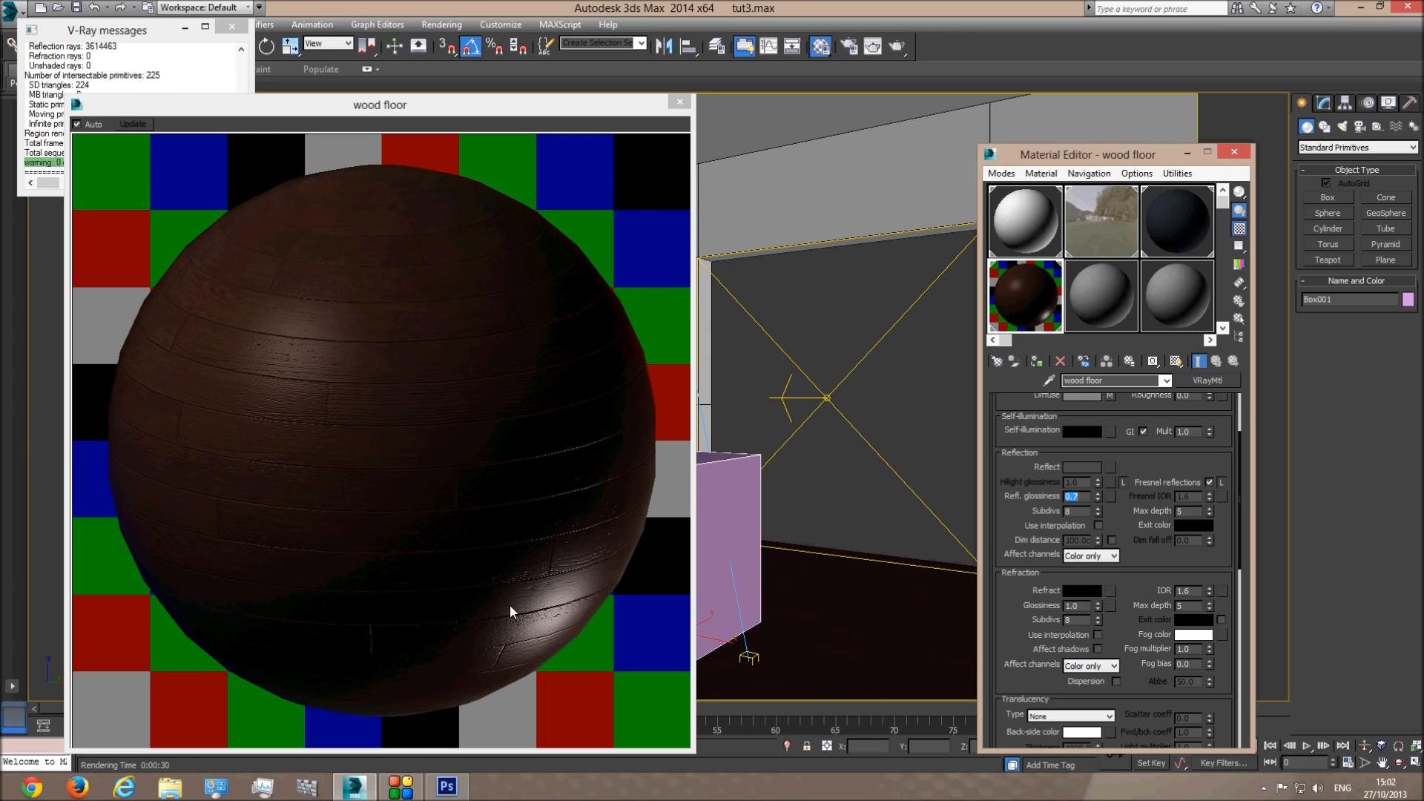
click(679, 101)
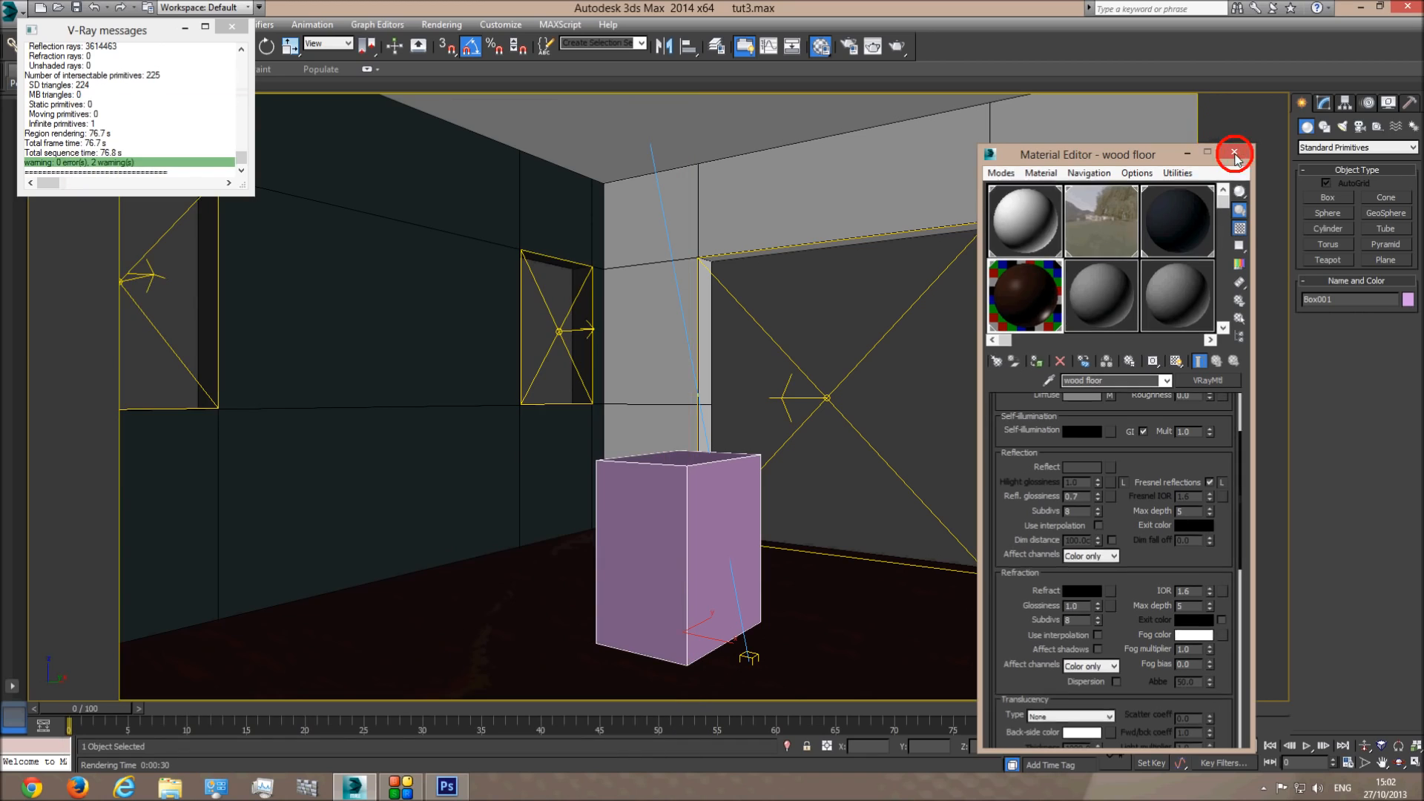
- Close the material editor and V-Ray messages, deselect the box, render the camera view, and examine the floor reflections at different zoom levels
click(1234, 151)
click(964, 404)
click(233, 28)
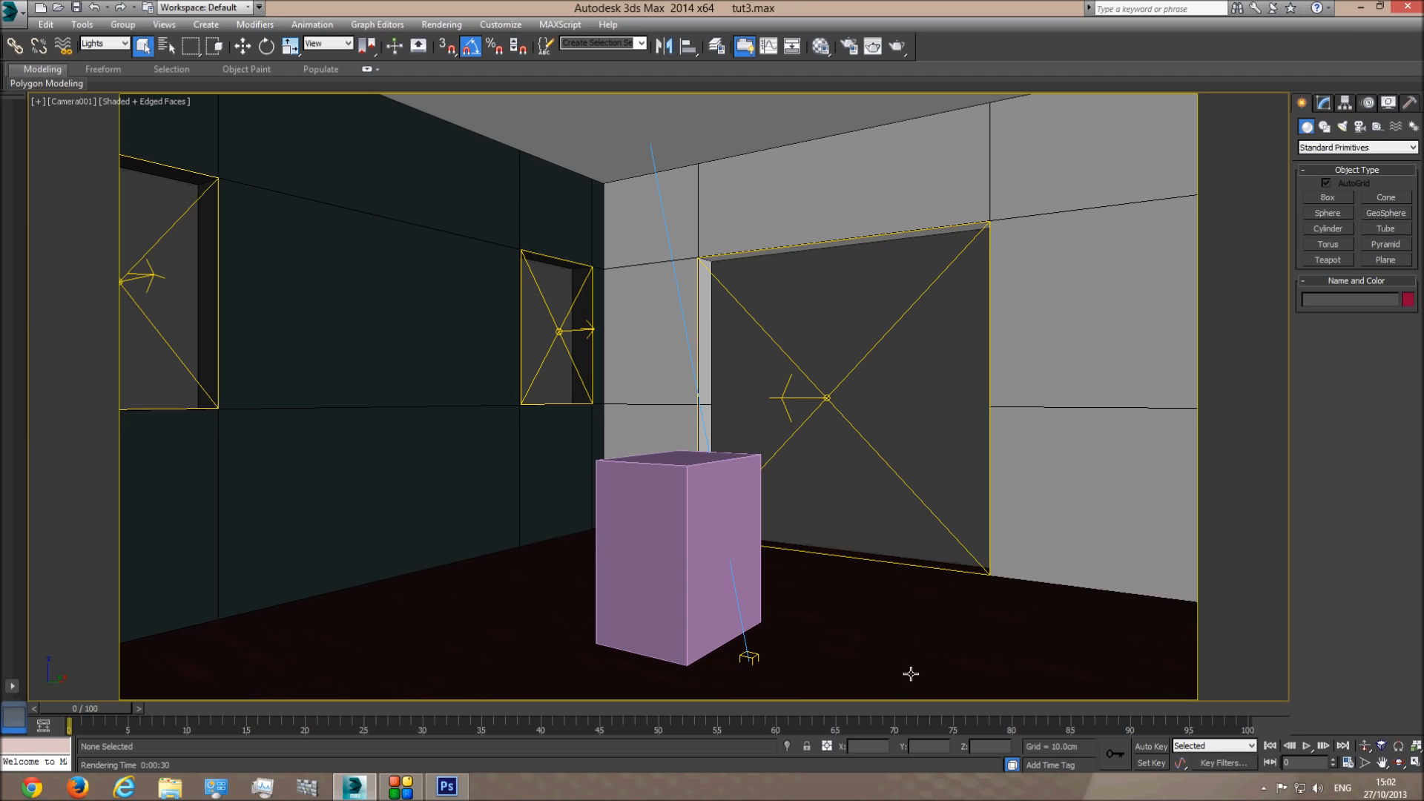
click(898, 46)
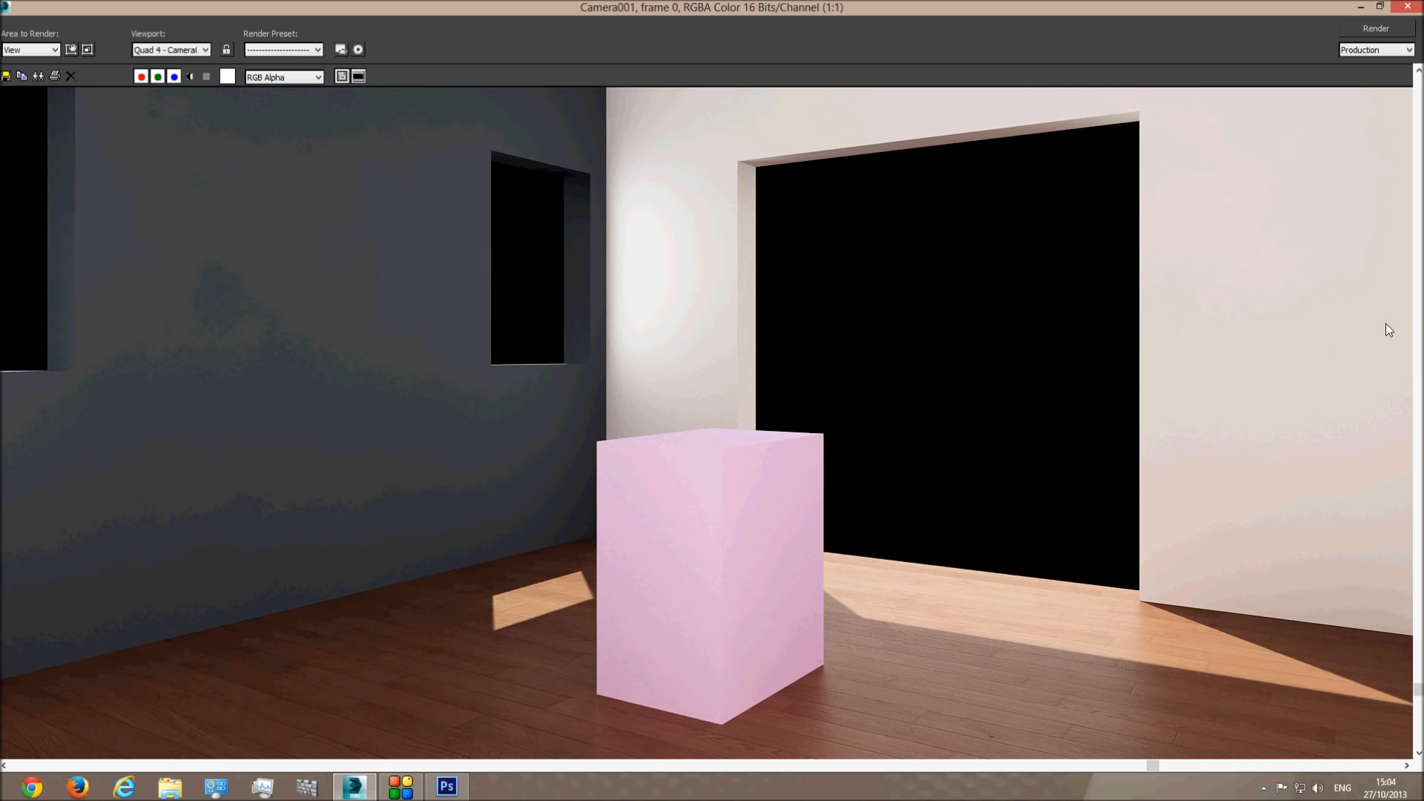
click(948, 337)
scroll(948, 337, down, 1)
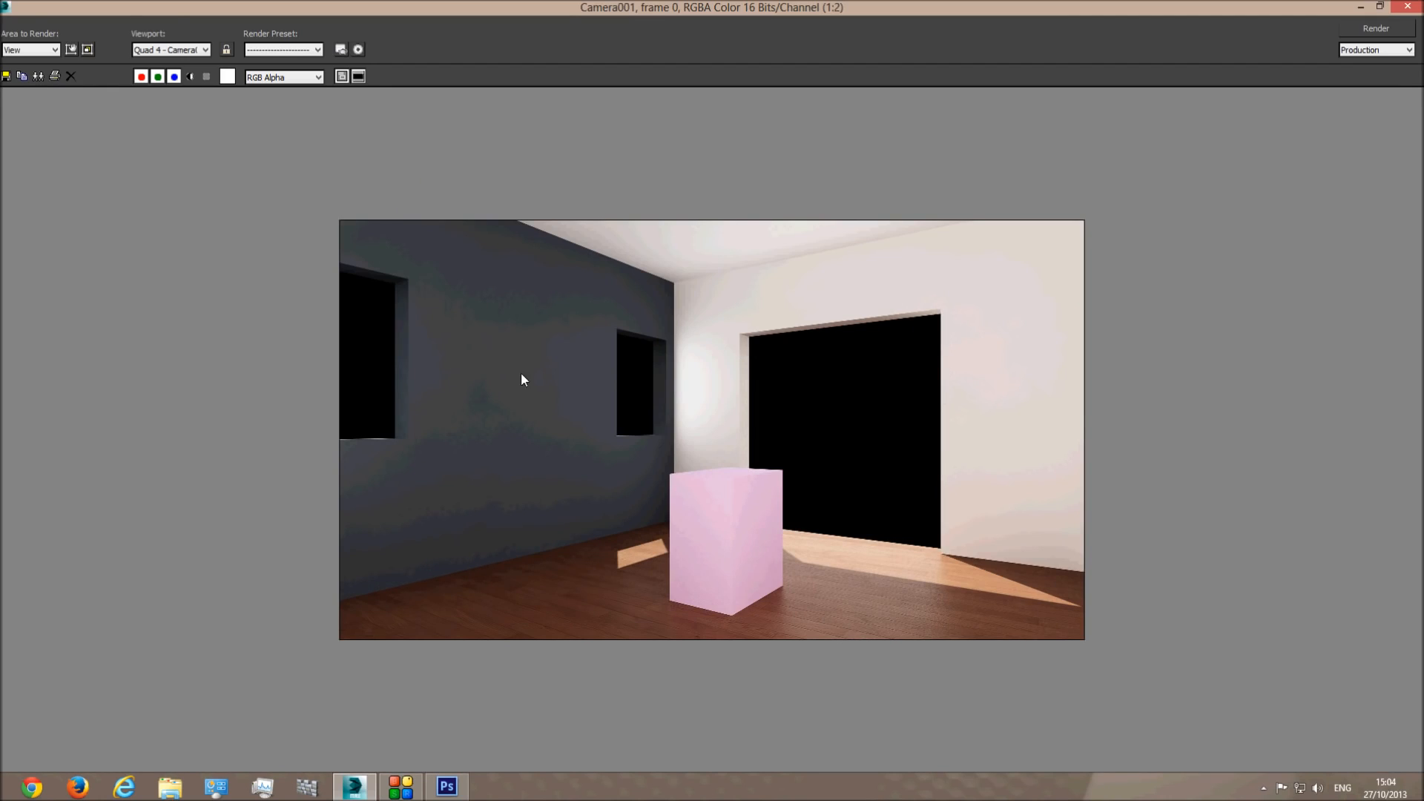
scroll(670, 545, up, 1)
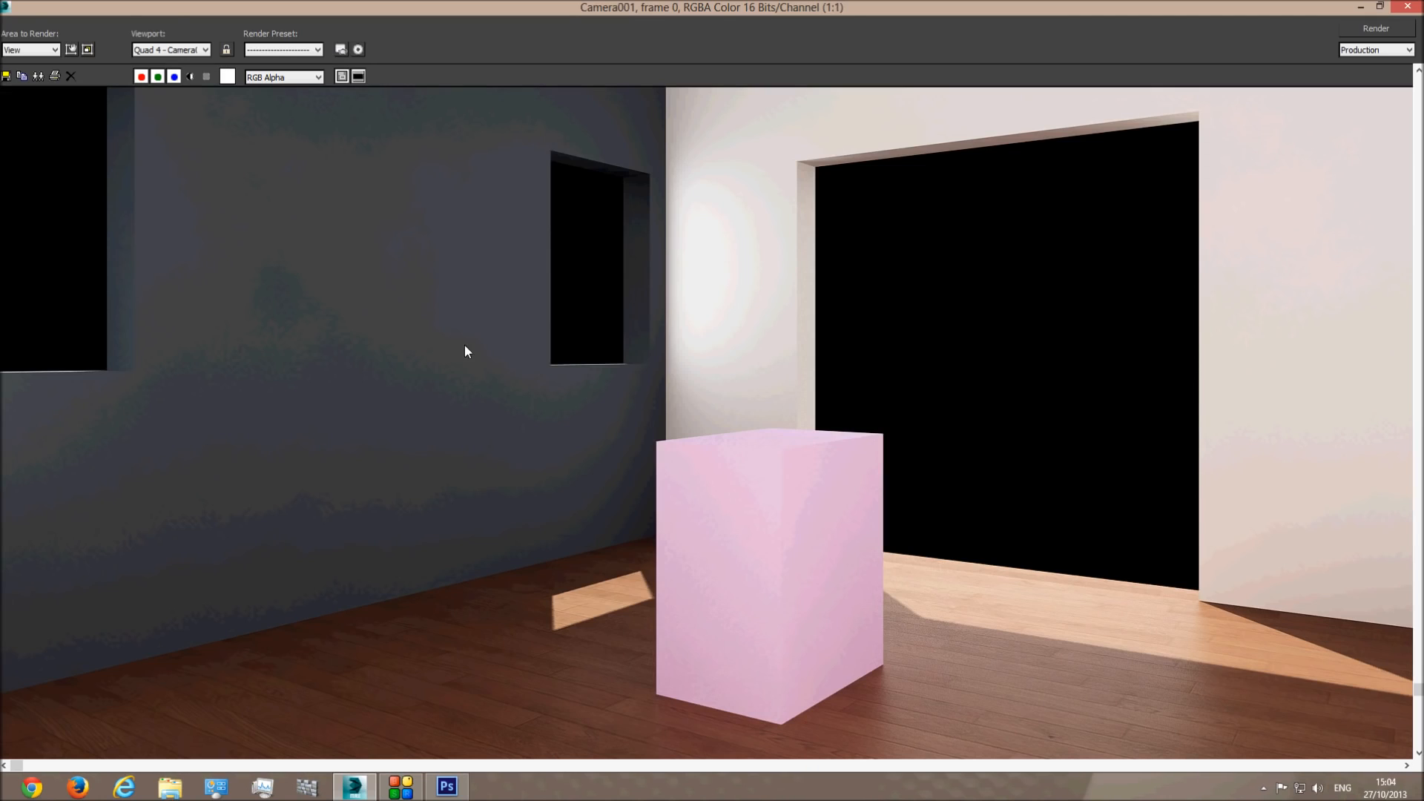